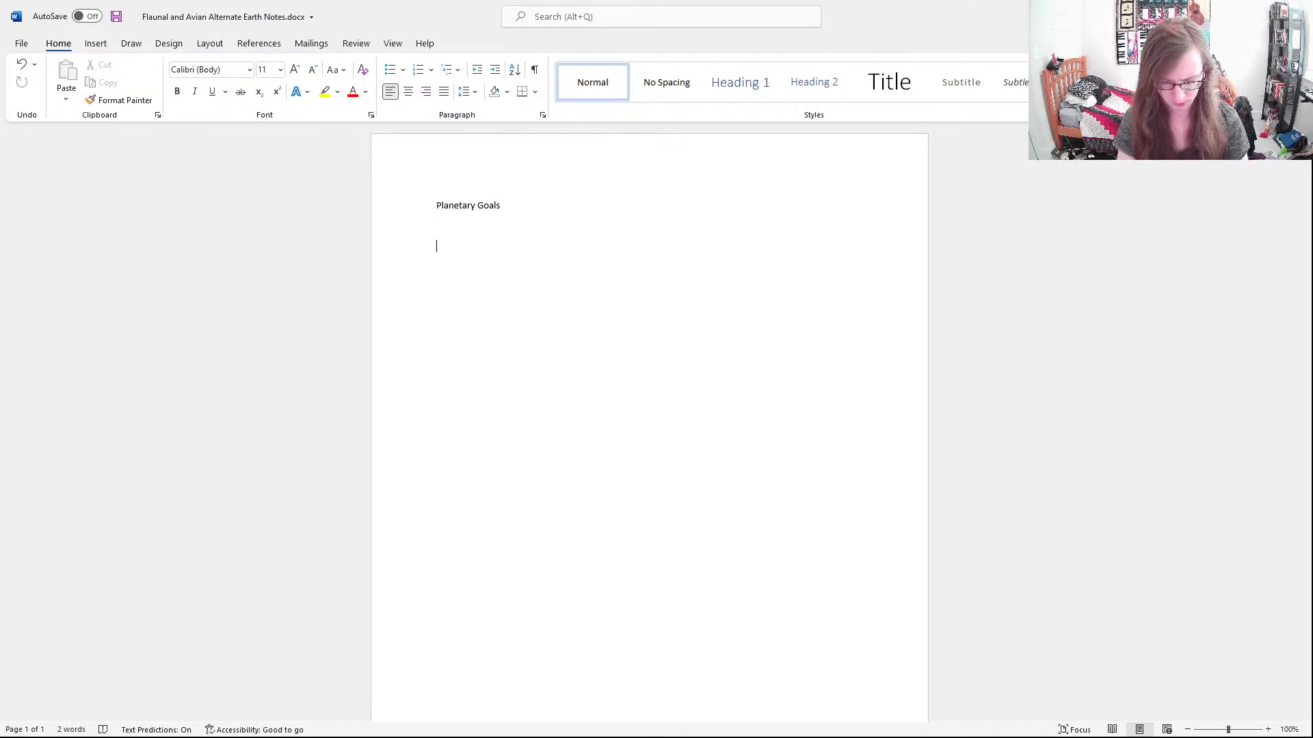
# Write the first goal below the heading as "Lots of Coastal Humid Subtropical Regions" and start a new line
pyautogui.write('Lots ')
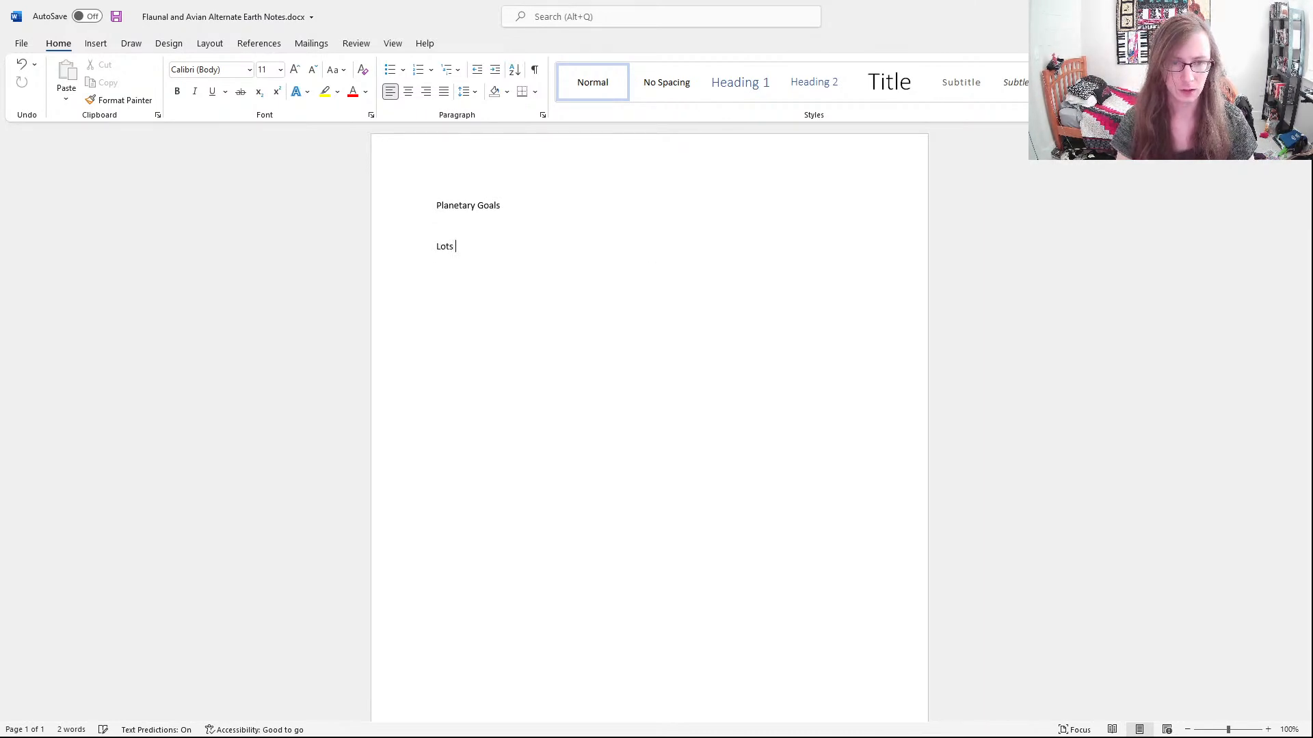
pyautogui.write('of Humid')
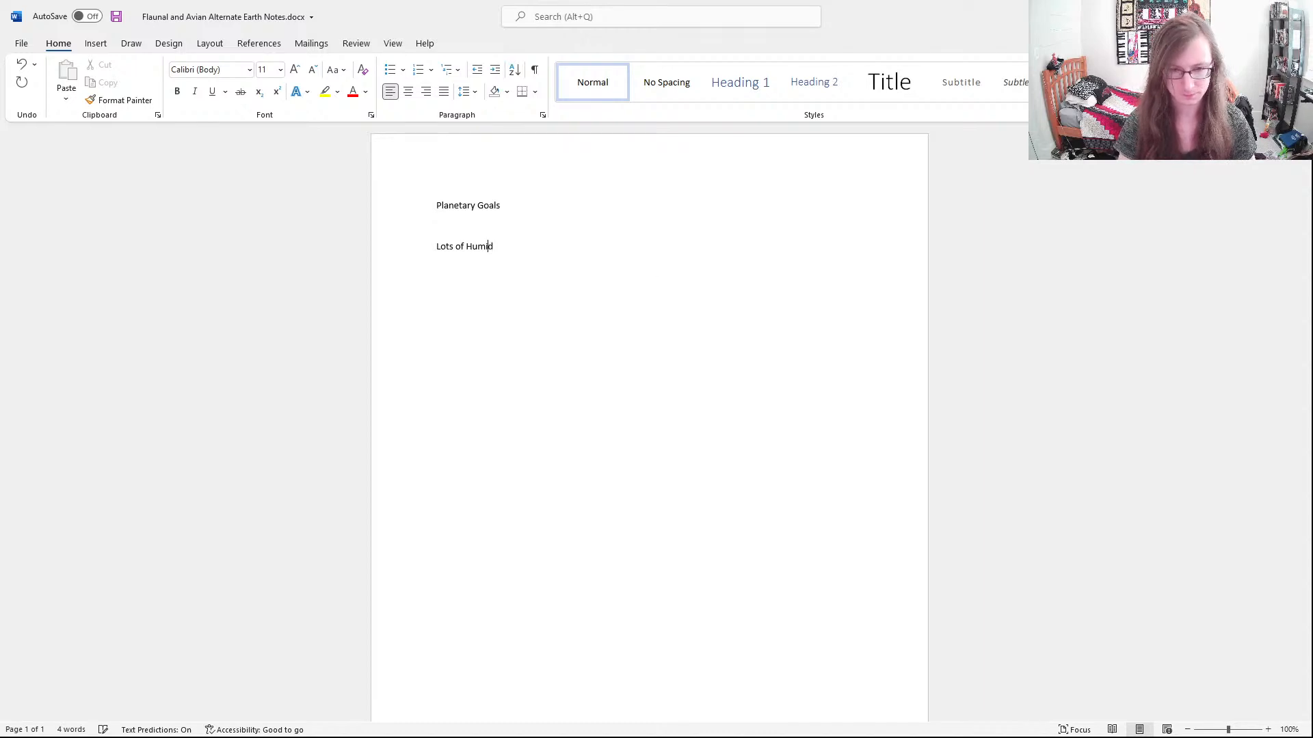
pyautogui.write(' Subtropical')
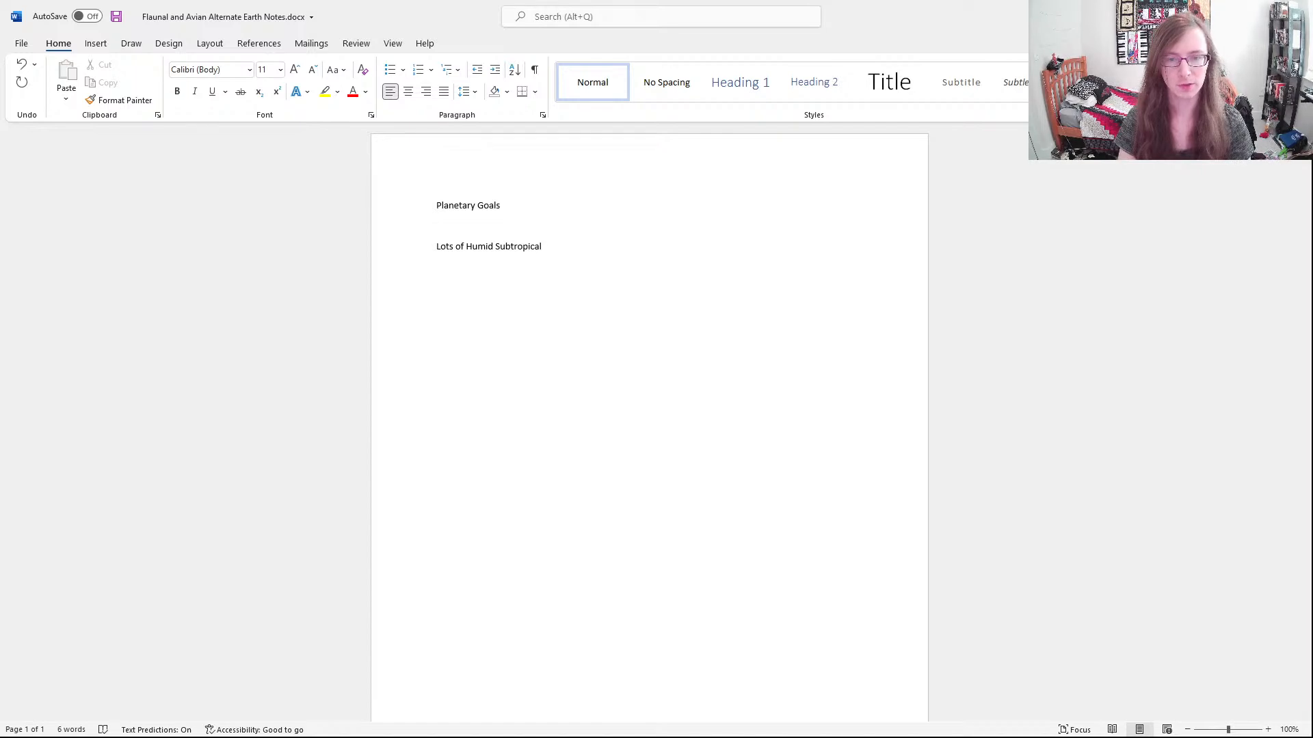
pyautogui.write(' Regions')
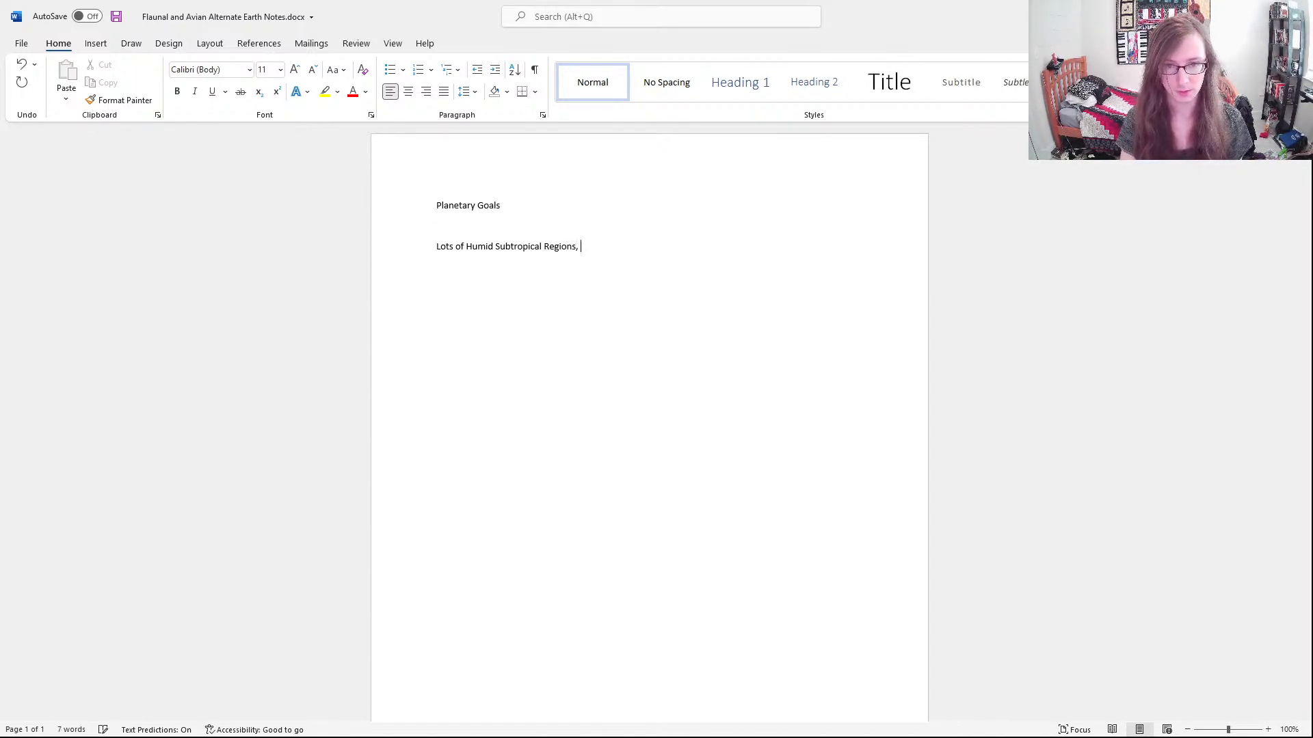
pyautogui.write(', Par')
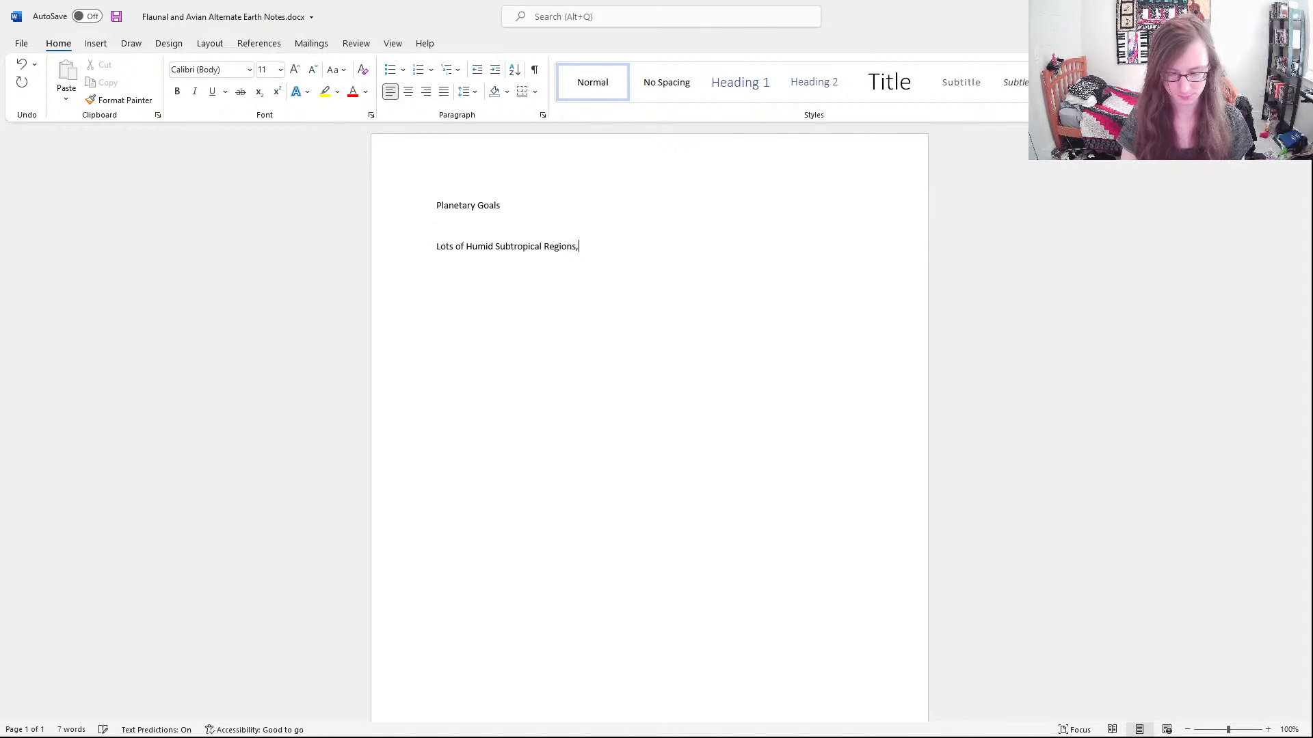
pyautogui.press('BackSpace')
pyautogui.press('BackSpace')
pyautogui.press('BackSpace')
pyautogui.press('BackSpace')
pyautogui.press('BackSpace')
pyautogui.press('BackSpace')
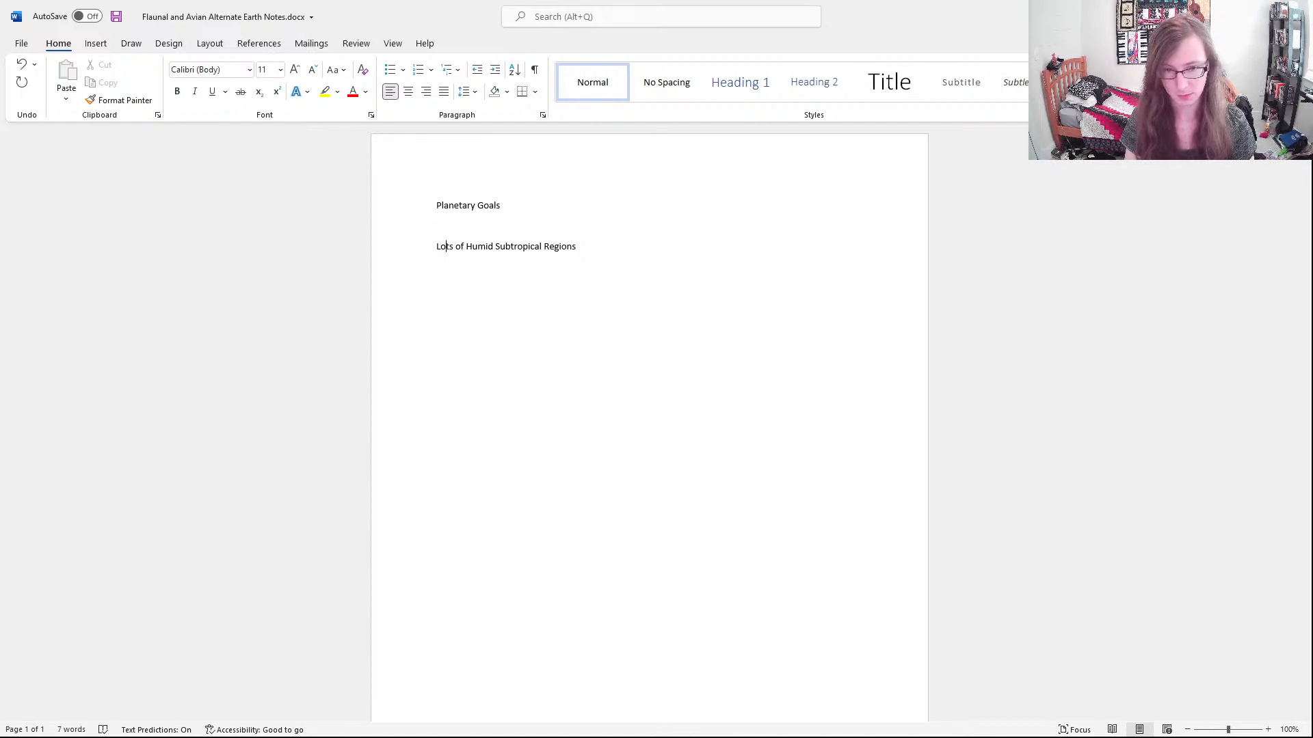
pyautogui.write('Coastal')
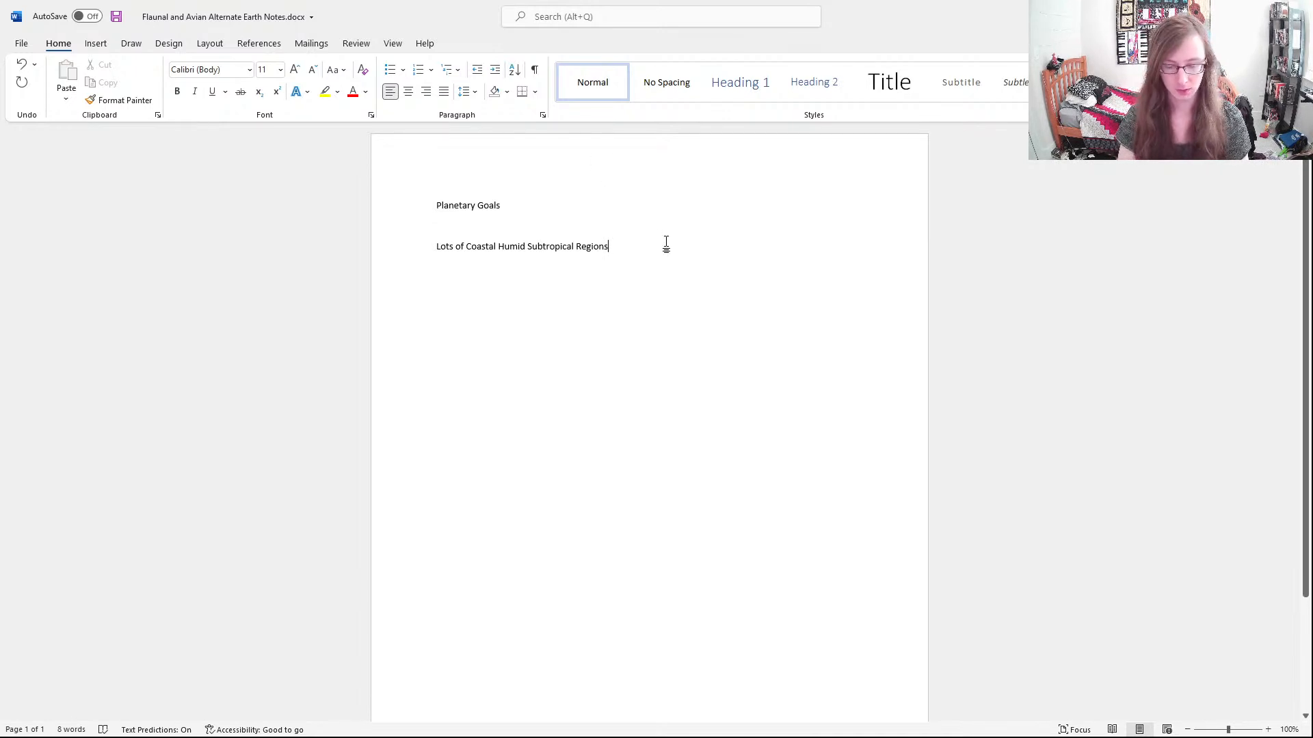
pyautogui.press('Return')
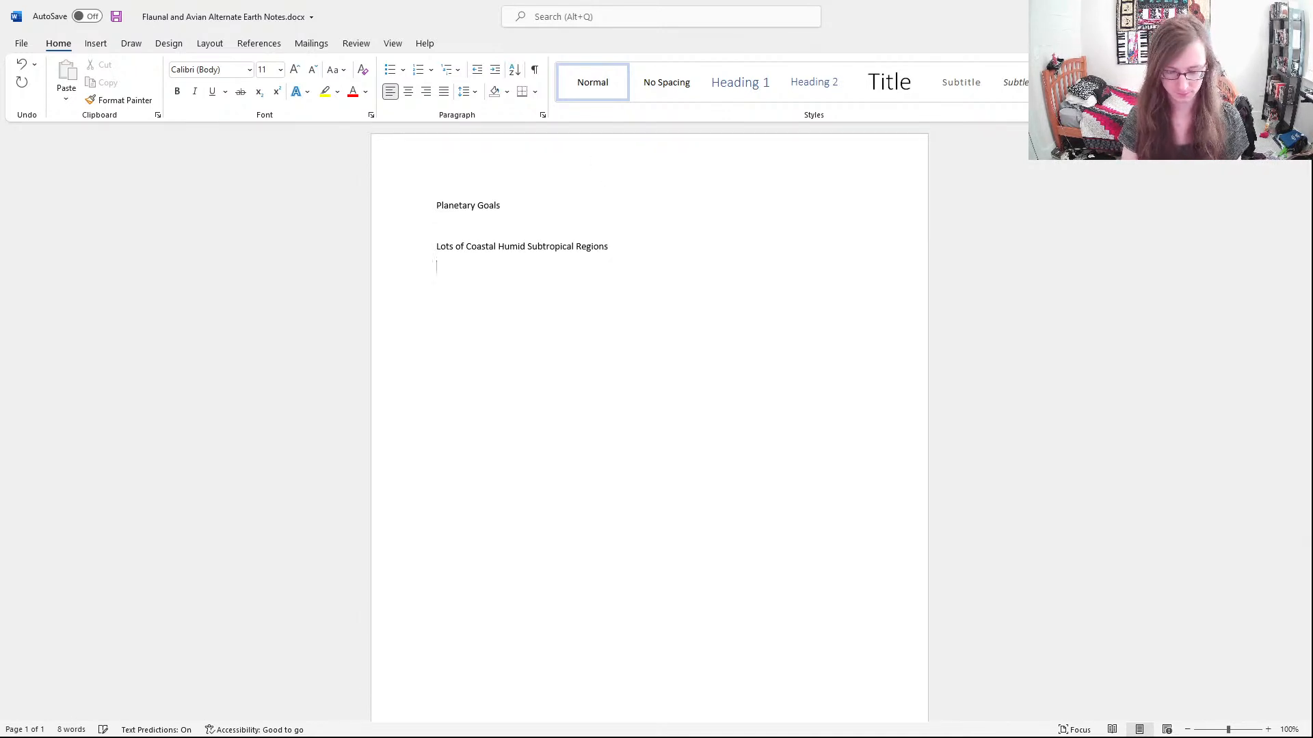
pyautogui.write('No')
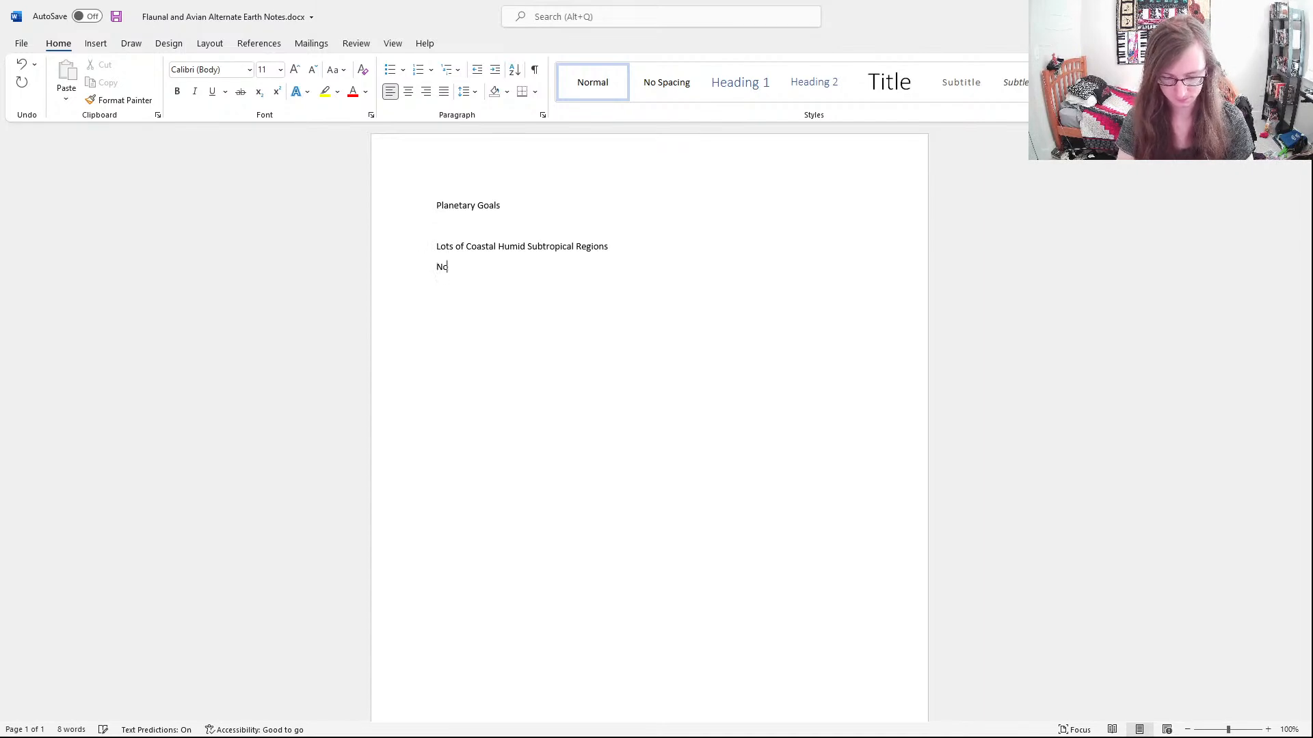
pyautogui.write('t Too')
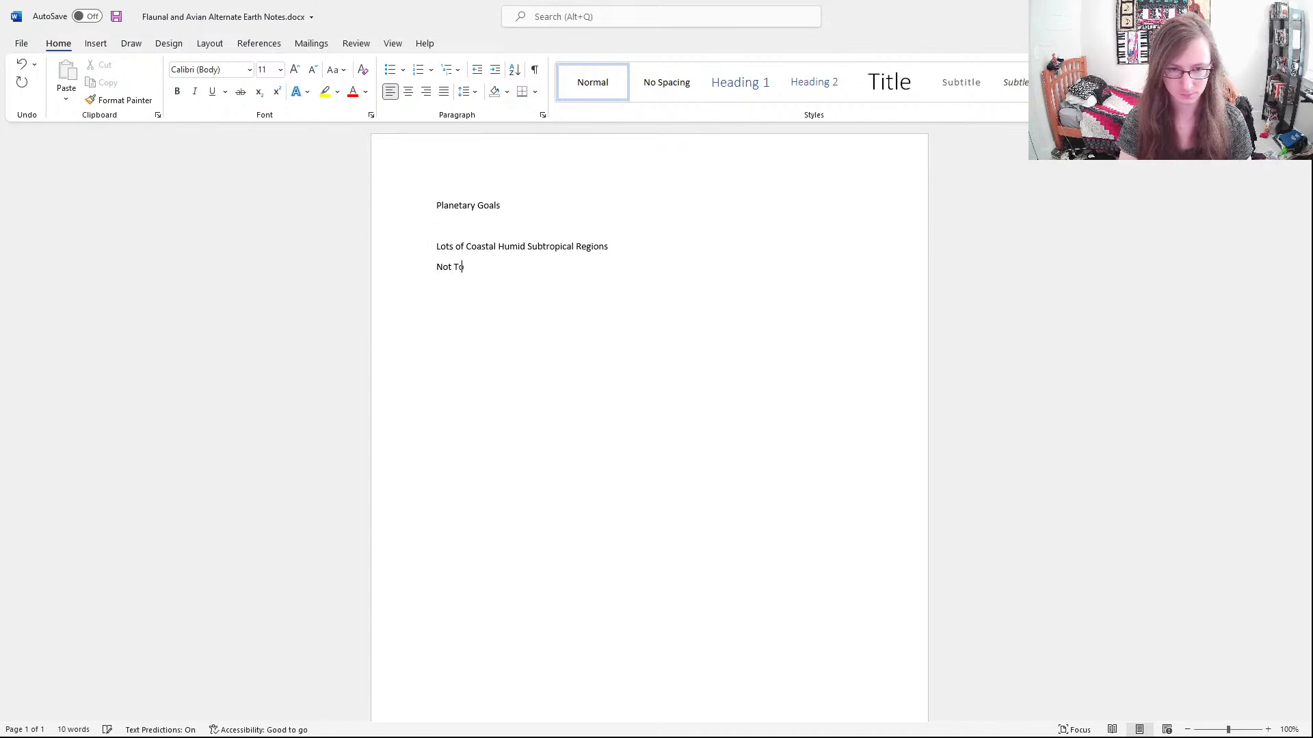
pyautogui.press('BackSpace')
pyautogui.press('BackSpace')
pyautogui.press('BackSpace')
pyautogui.press('BackSpace')
pyautogui.press('BackSpace')
pyautogui.press('BackSpace')
pyautogui.press('BackSpace')
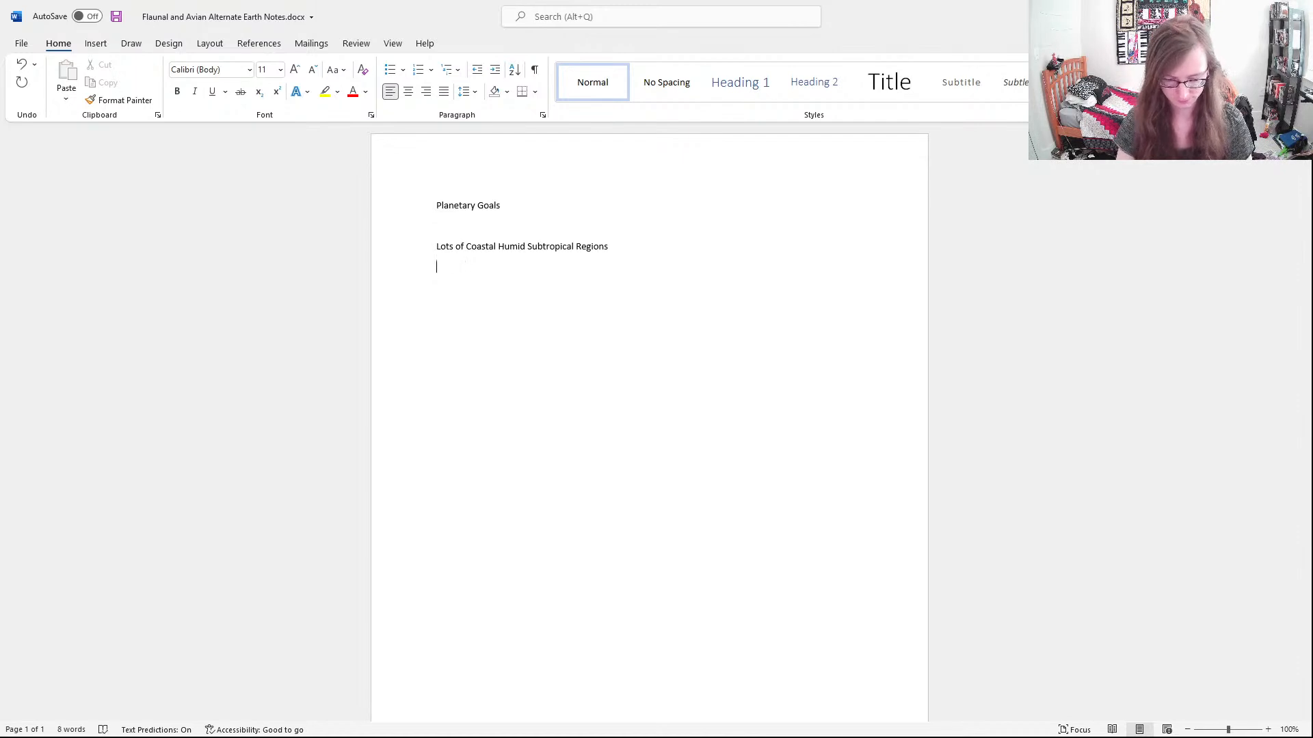
# Begin the second goal with the text "Continents on the smaller side,"
pyautogui.write('Smaller')
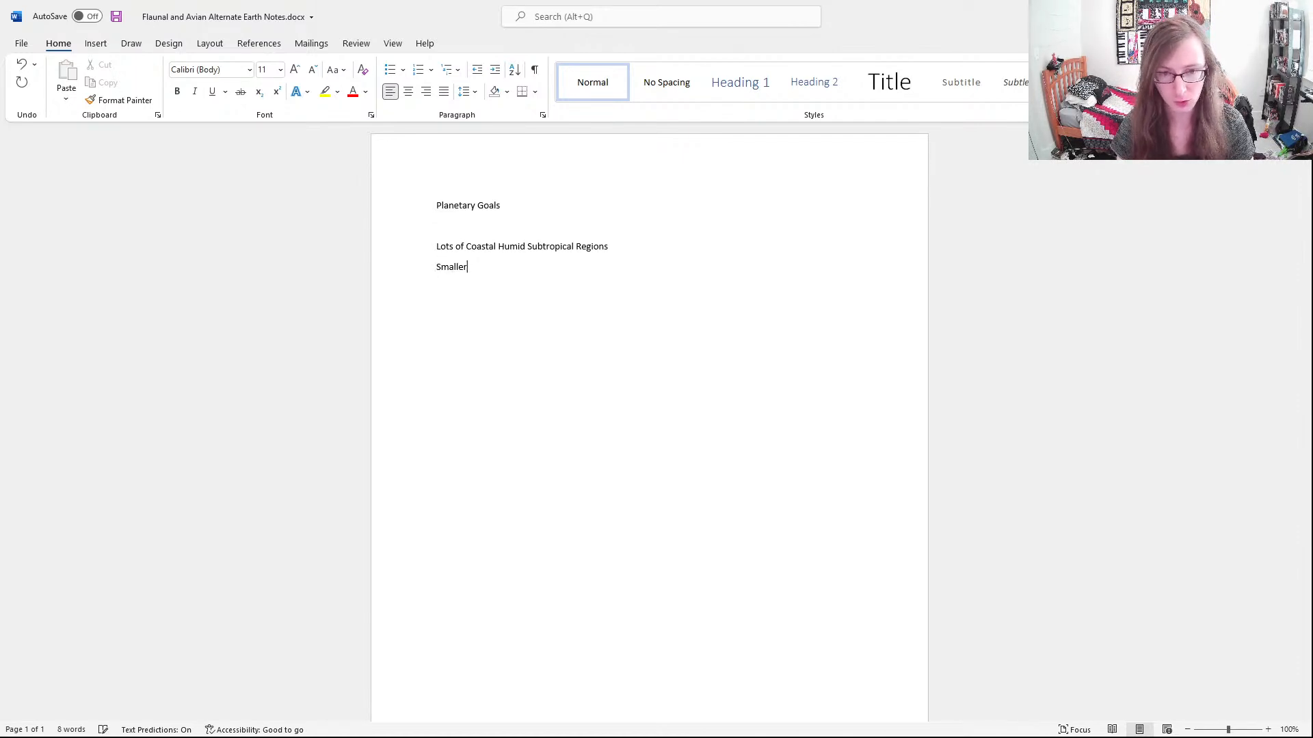
pyautogui.write(' Conti')
pyautogui.press('BackSpace')
pyautogui.press('BackSpace')
pyautogui.press('BackSpace')
pyautogui.press('BackSpace')
pyautogui.press('BackSpace')
pyautogui.press('BackSpace')
pyautogui.press('BackSpace')
pyautogui.press('BackSpace')
pyautogui.press('BackSpace')
pyautogui.press('BackSpace')
pyautogui.press('BackSpace')
pyautogui.press('BackSpace')
pyautogui.press('BackSpace')
pyautogui.write('Continentws')
pyautogui.press('BackSpace')
pyautogui.press('BackSpace')
pyautogui.write('s on the smaller side, with more')
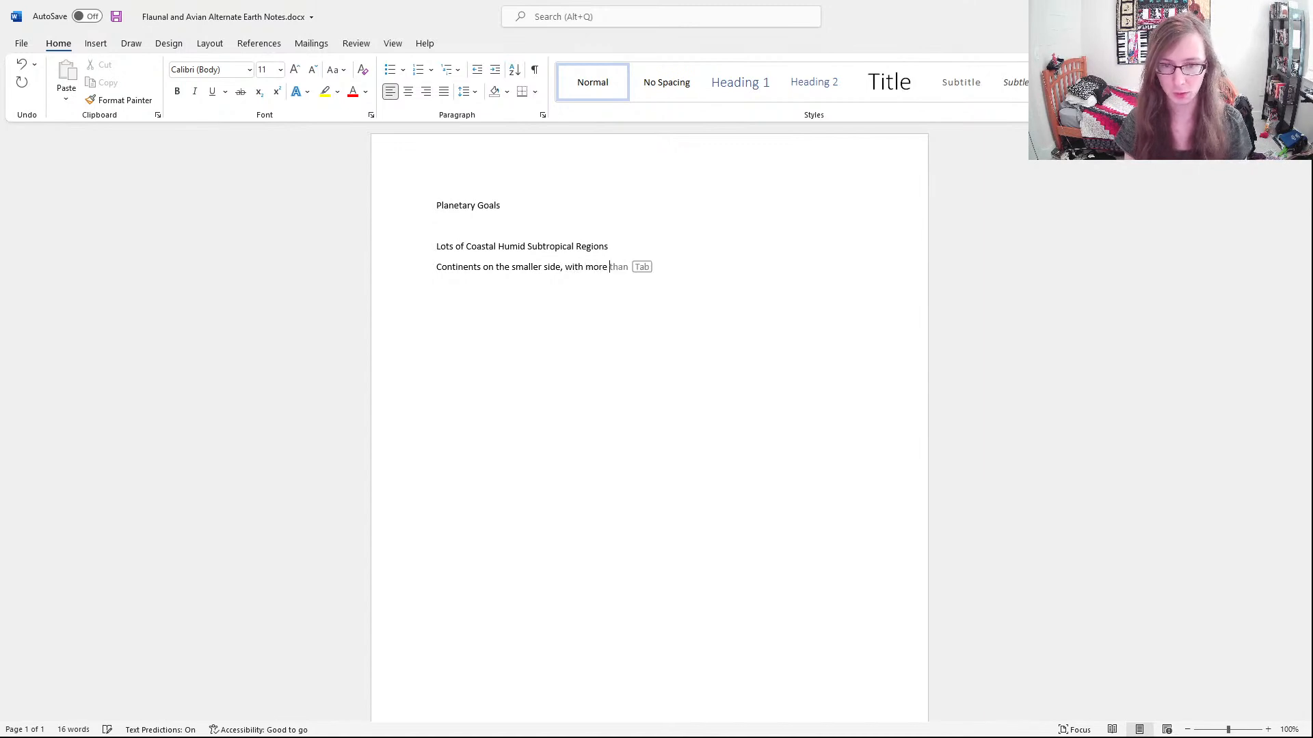
pyautogui.press('BackSpace')
pyautogui.press('BackSpace')
pyautogui.press('BackSpace')
pyautogui.press('BackSpace')
pyautogui.press('BackSpace')
pyautogui.press('BackSpace')
pyautogui.press('BackSpace')
pyautogui.press('BackSpace')
pyautogui.press('BackSpace')
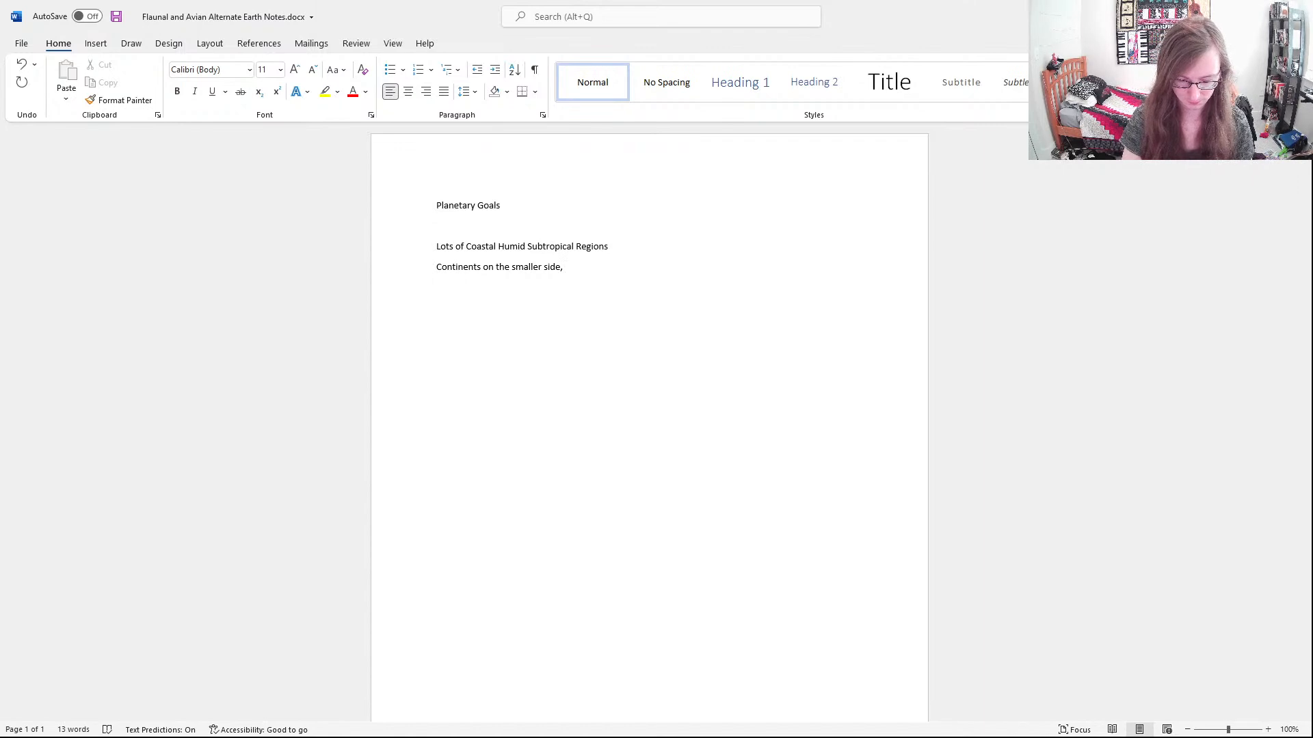
pyautogui.write('howev')
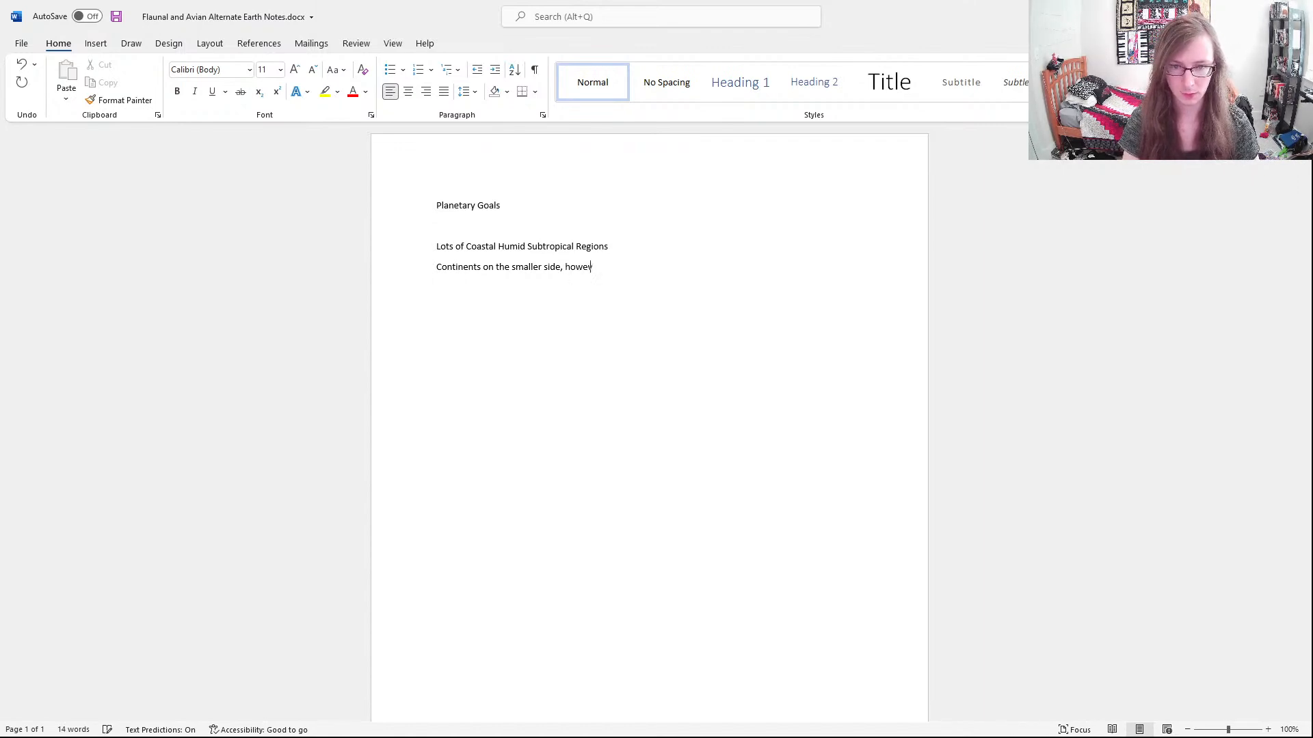
pyautogui.write('er, not s')
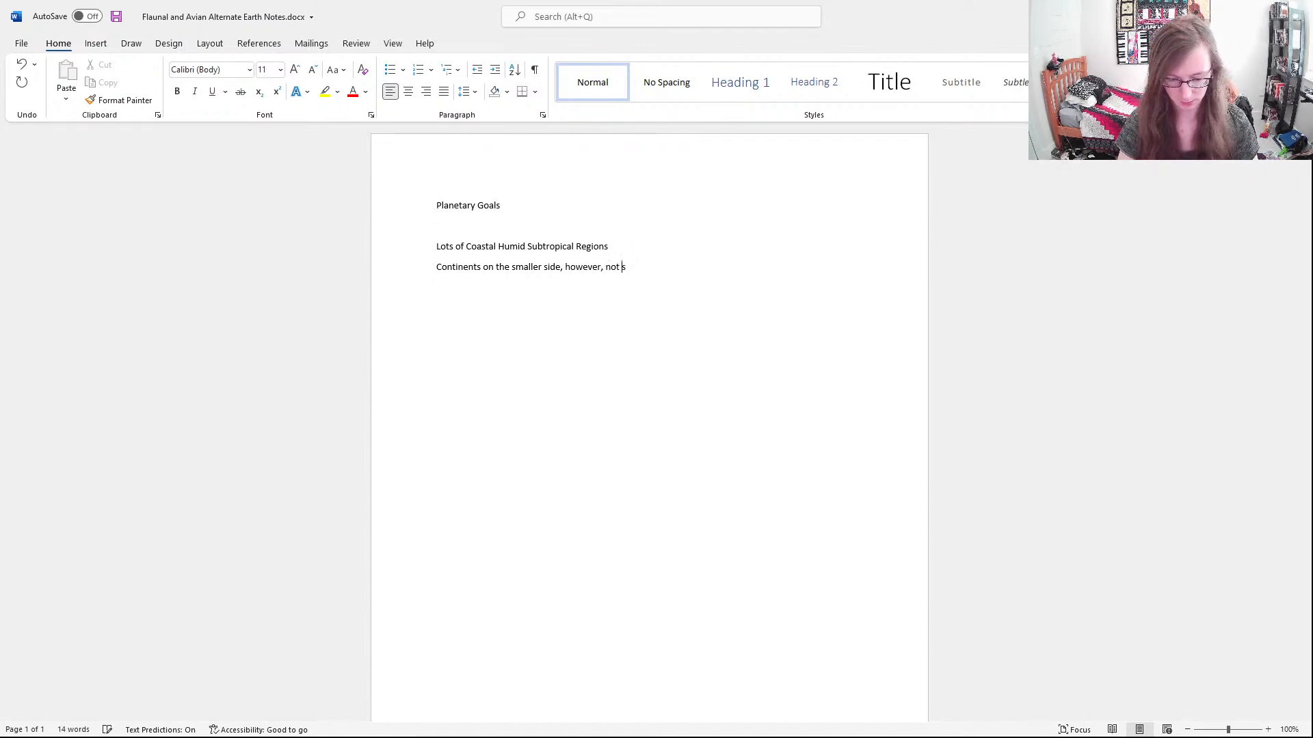
pyautogui.write('mall enough')
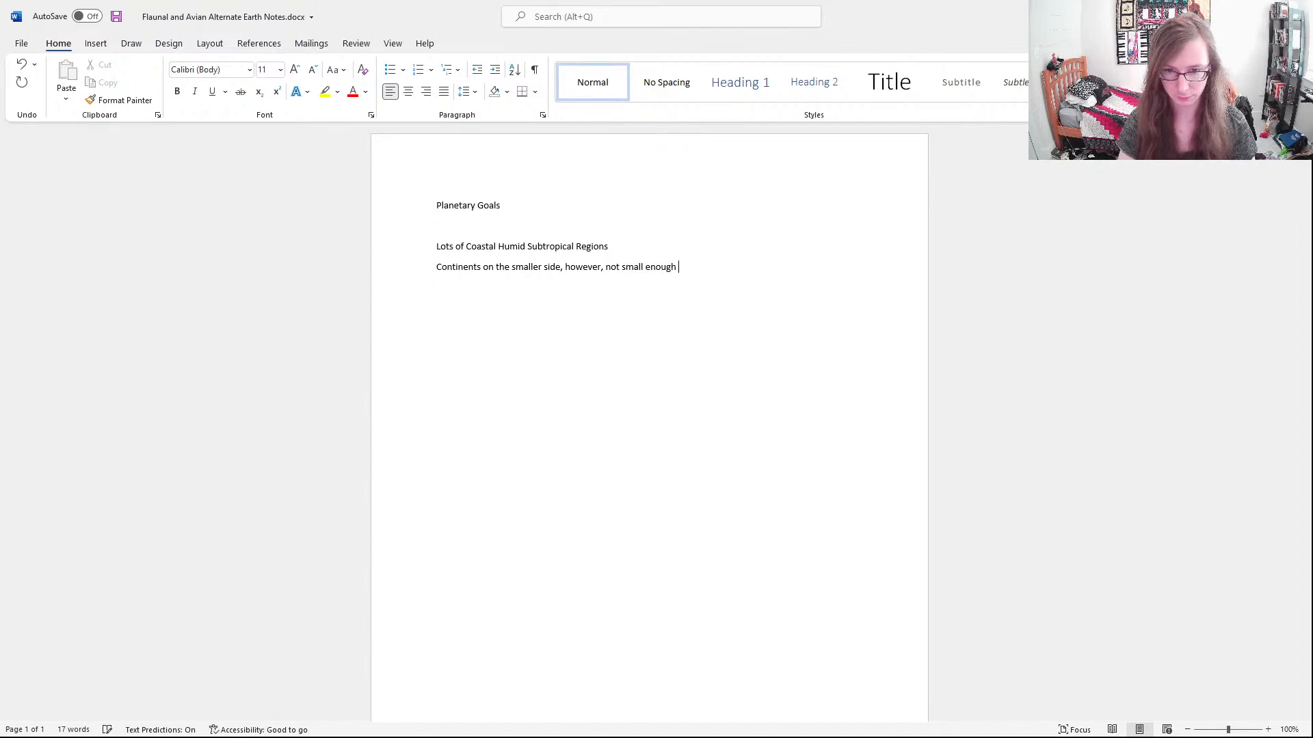
pyautogui.press('BackSpace')
pyautogui.press('BackSpace')
pyautogui.press('BackSpace')
pyautogui.press('BackSpace')
pyautogui.press('BackSpace')
pyautogui.press('BackSpace')
pyautogui.press('BackSpace')
pyautogui.press('BackSpace')
pyautogui.press('BackSpace')
pyautogui.press('BackSpace')
pyautogui.press('BackSpace')
pyautogui.press('BackSpace')
pyautogui.press('BackSpace')
pyautogui.press('BackSpace')
pyautogui.press('BackSpace')
pyautogui.press('BackSpace')
pyautogui.press('BackSpace')
pyautogui.press('BackSpace')
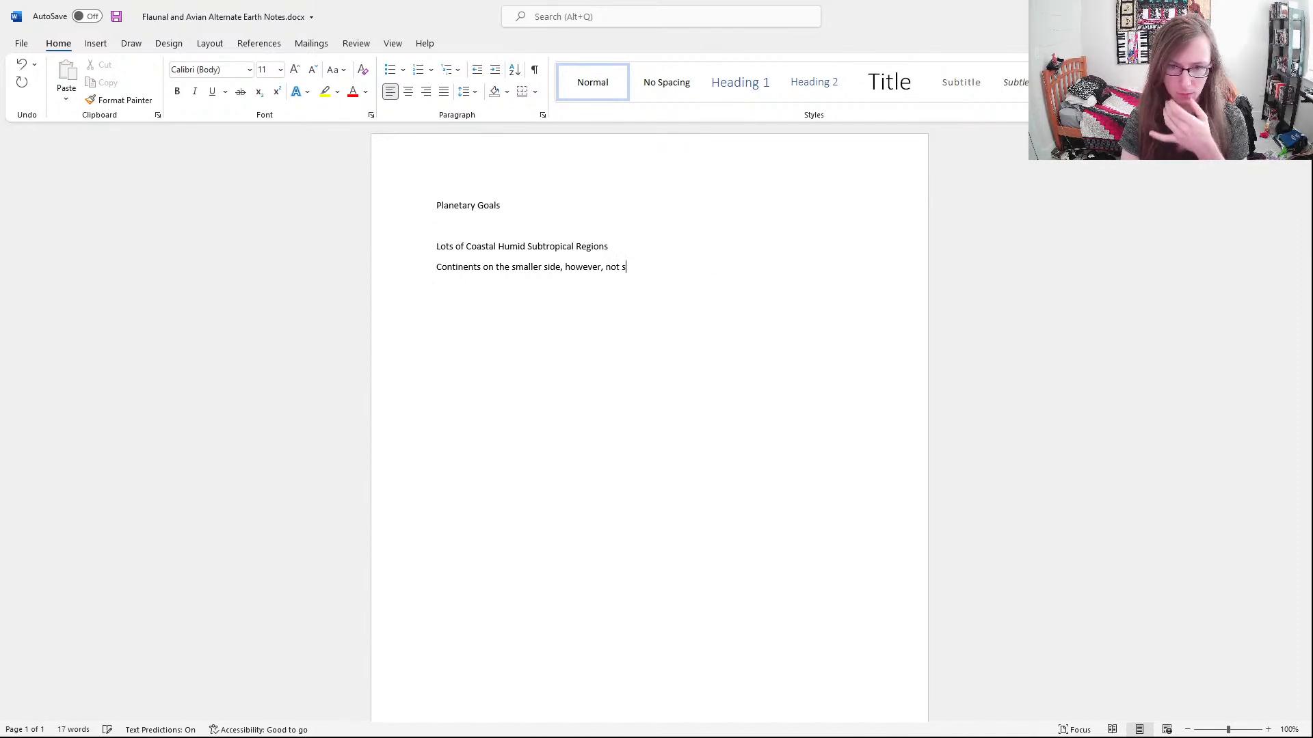
pyautogui.press('BackSpace')
pyautogui.press('BackSpace')
pyautogui.press('BackSpace')
pyautogui.press('BackSpace')
pyautogui.press('BackSpace')
pyautogui.press('BackSpace')
pyautogui.press('BackSpace')
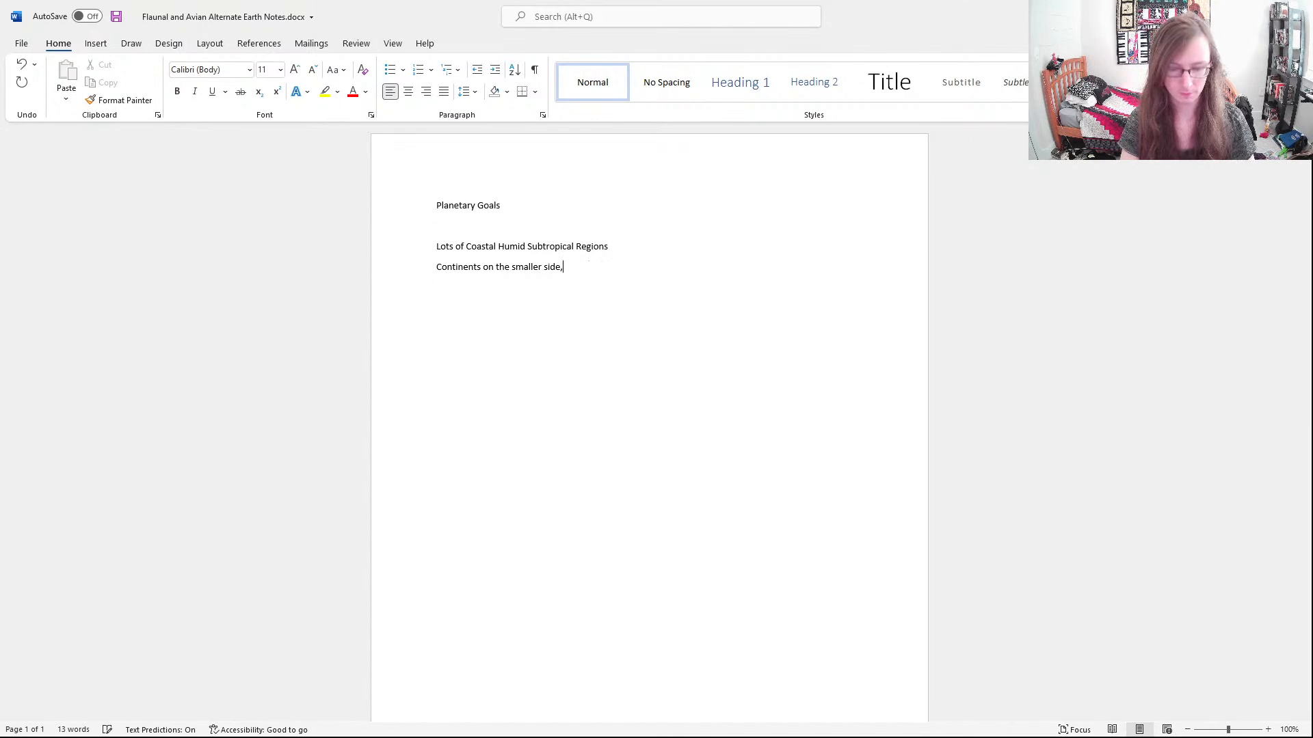
# Continue the second goal after the comma with "while avoiding being too archapilgo"
pyautogui.write('while avoidi')
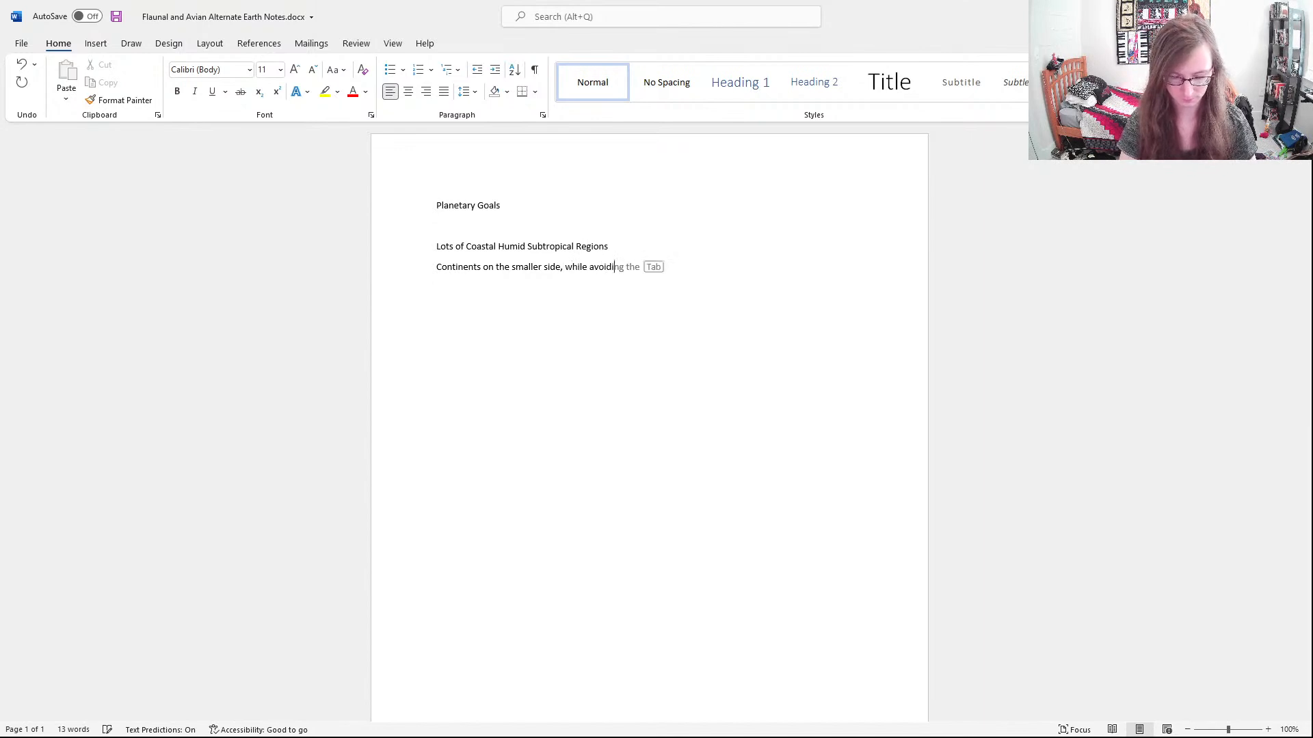
pyautogui.write('ng s')
pyautogui.press('BackSpace')
pyautogui.write('bi')
pyautogui.press('BackSpace')
pyautogui.press('BackSpace')
pyautogui.write('being too')
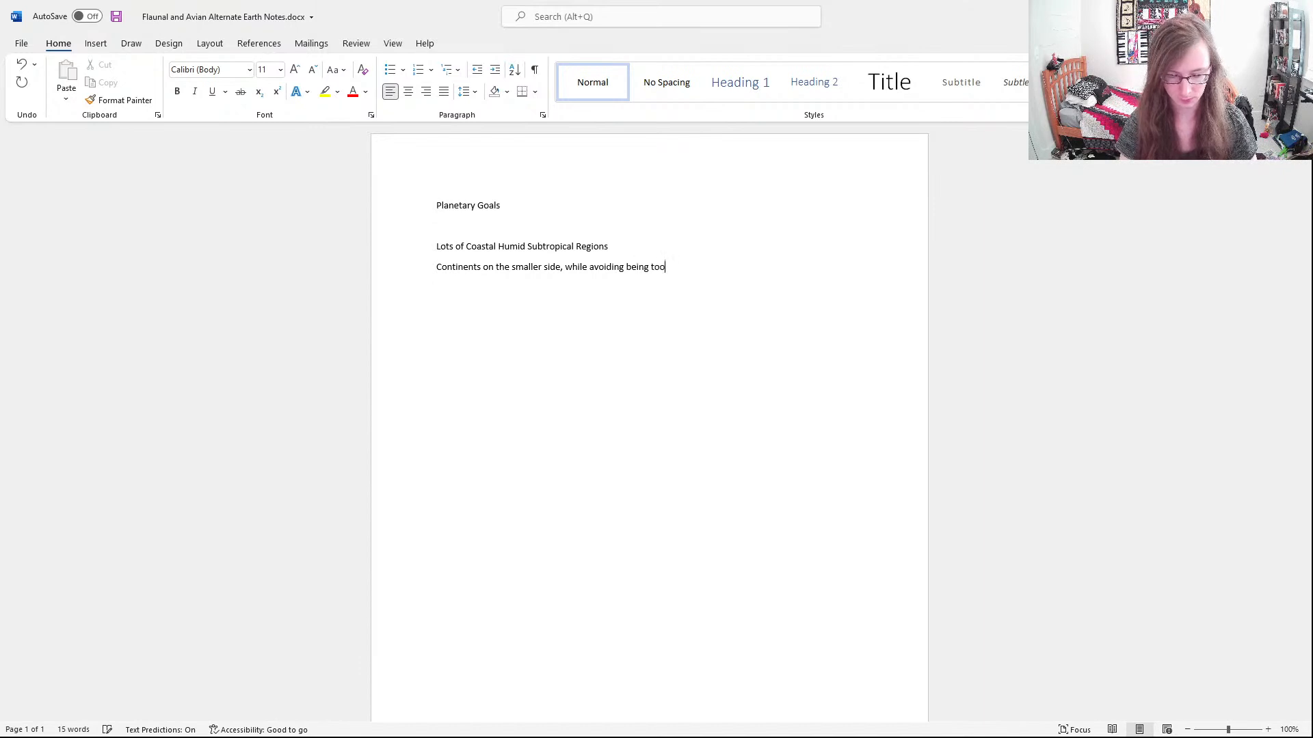
pyautogui.write(' archa')
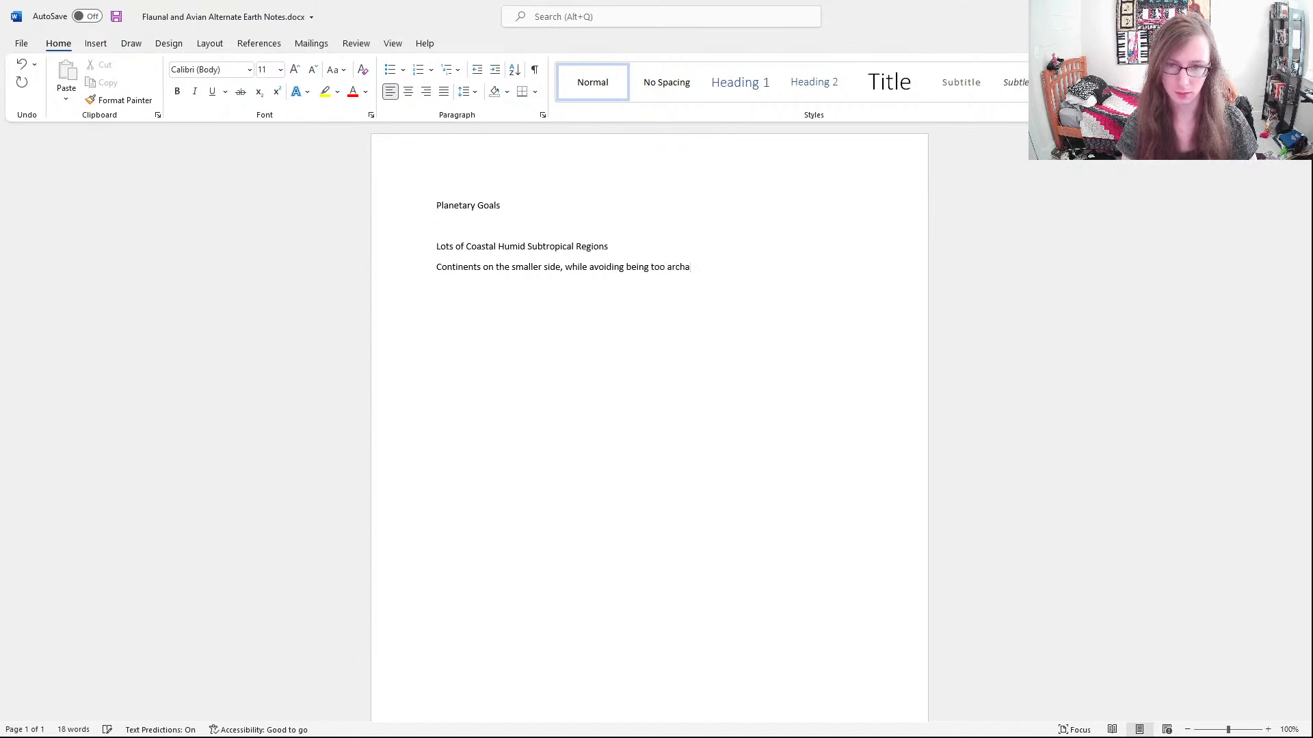
pyautogui.write('pilgo')
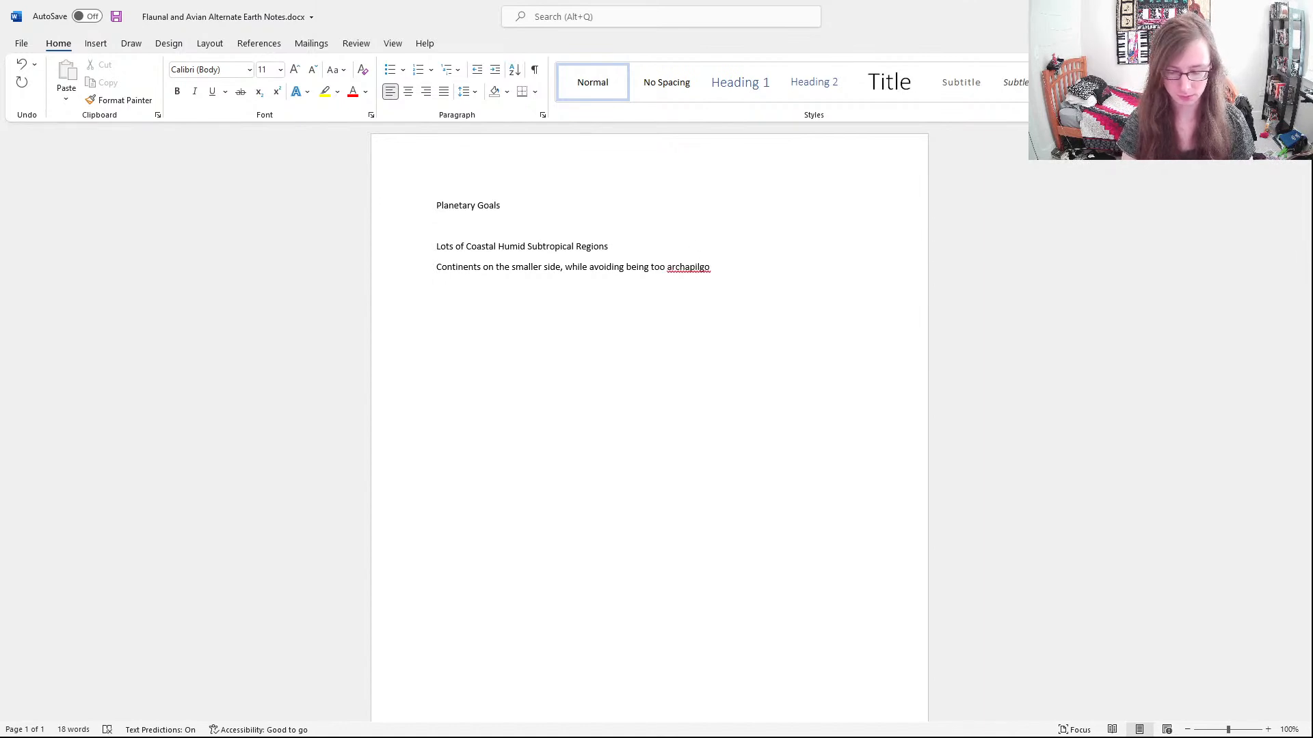
# Correct the misspelled last word to "archipelago", append "-like" to it, and start a new line
pyautogui.click(694, 268)
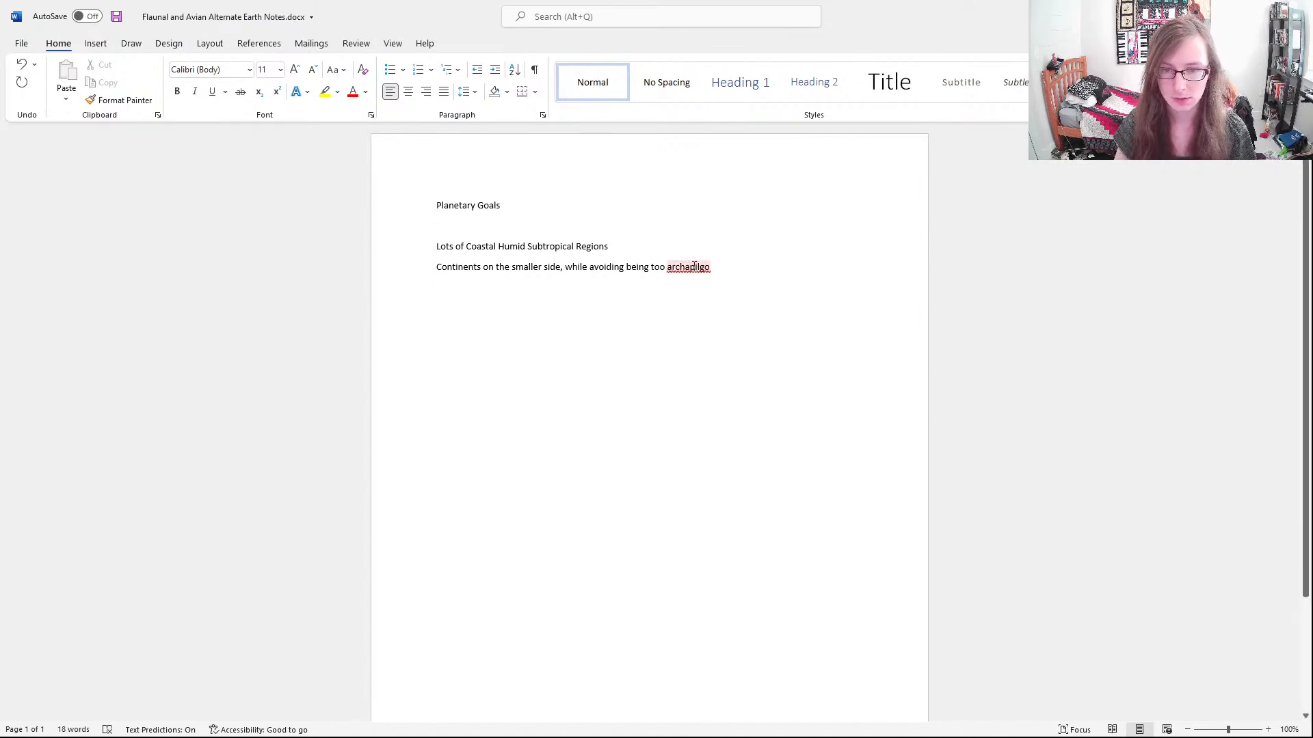
pyautogui.click(757, 290)
pyautogui.click(755, 276)
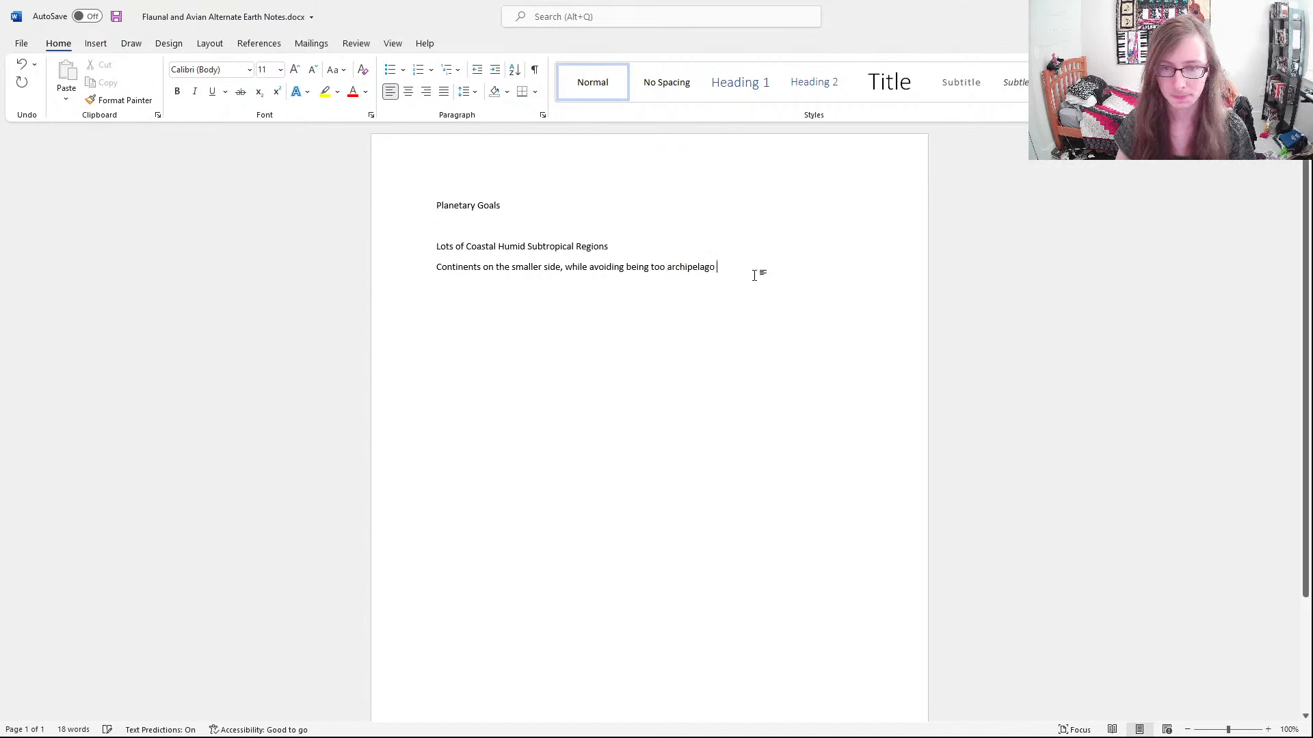
pyautogui.press('BackSpace')
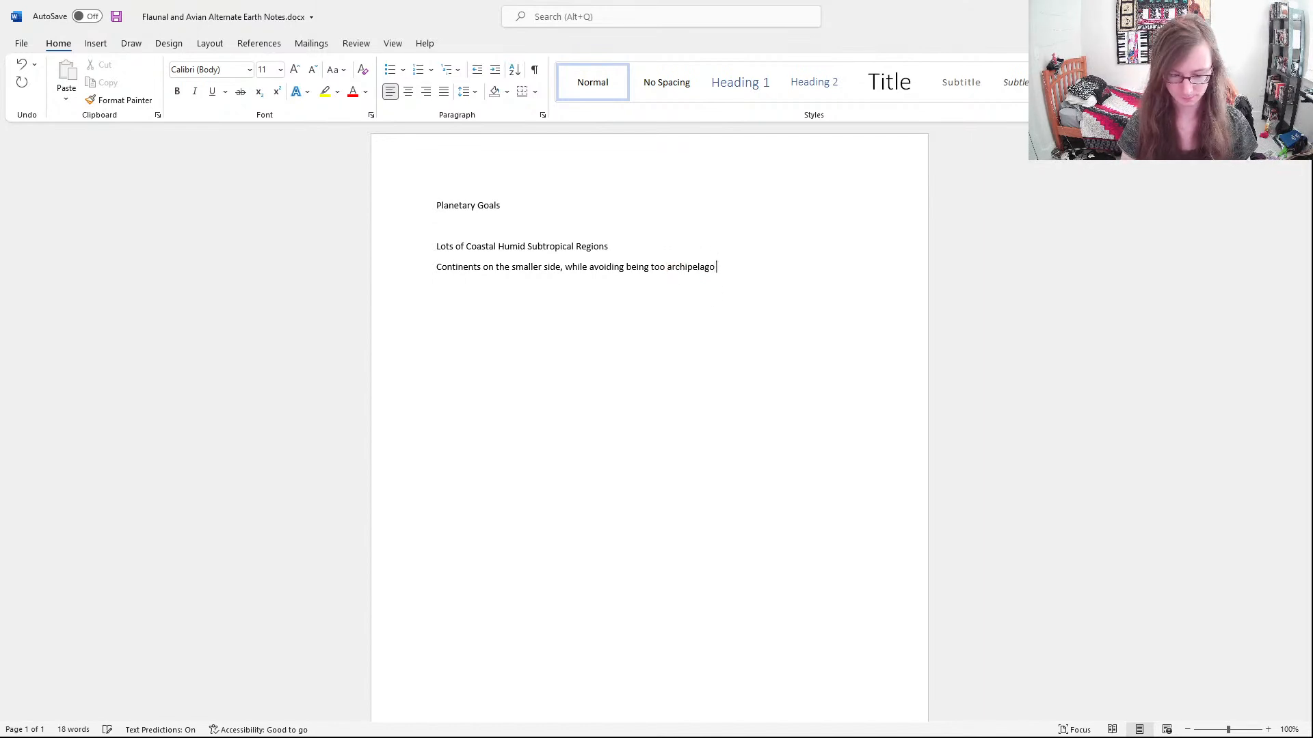
pyautogui.press('BackSpace')
pyautogui.write('-like')
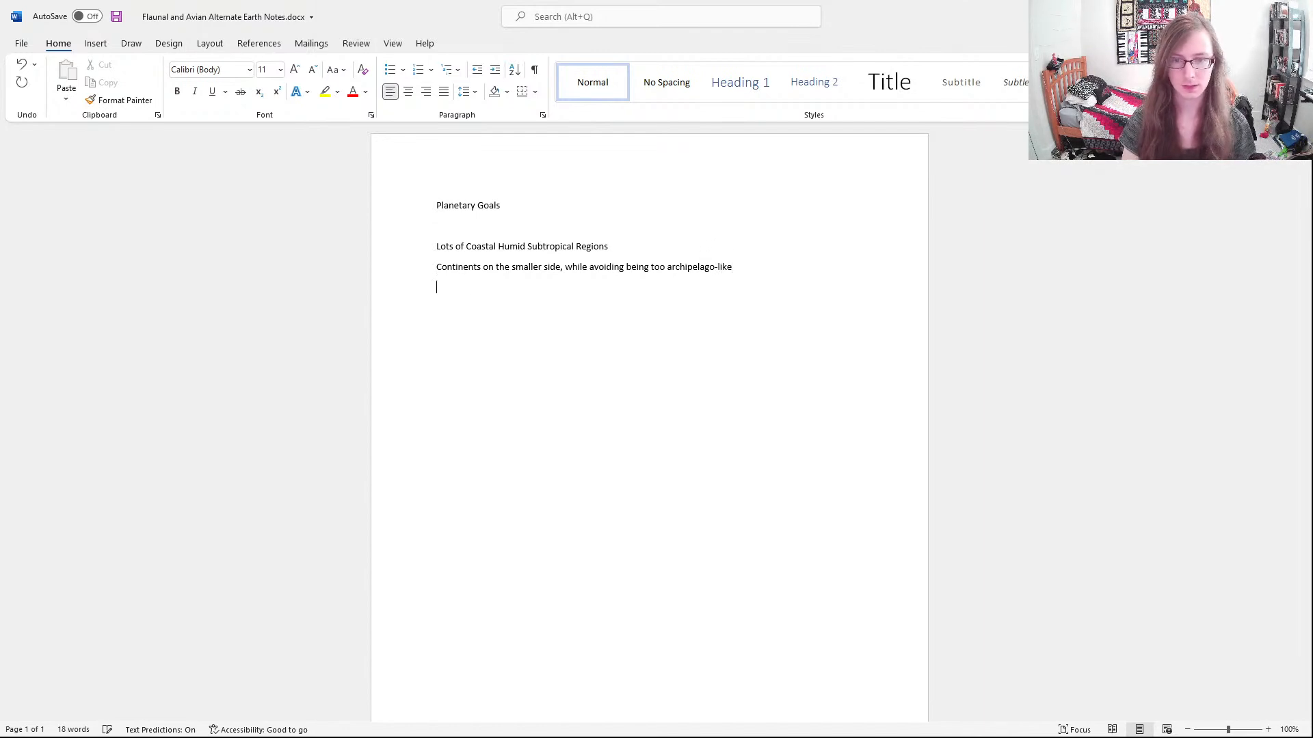
pyautogui.press('Return')
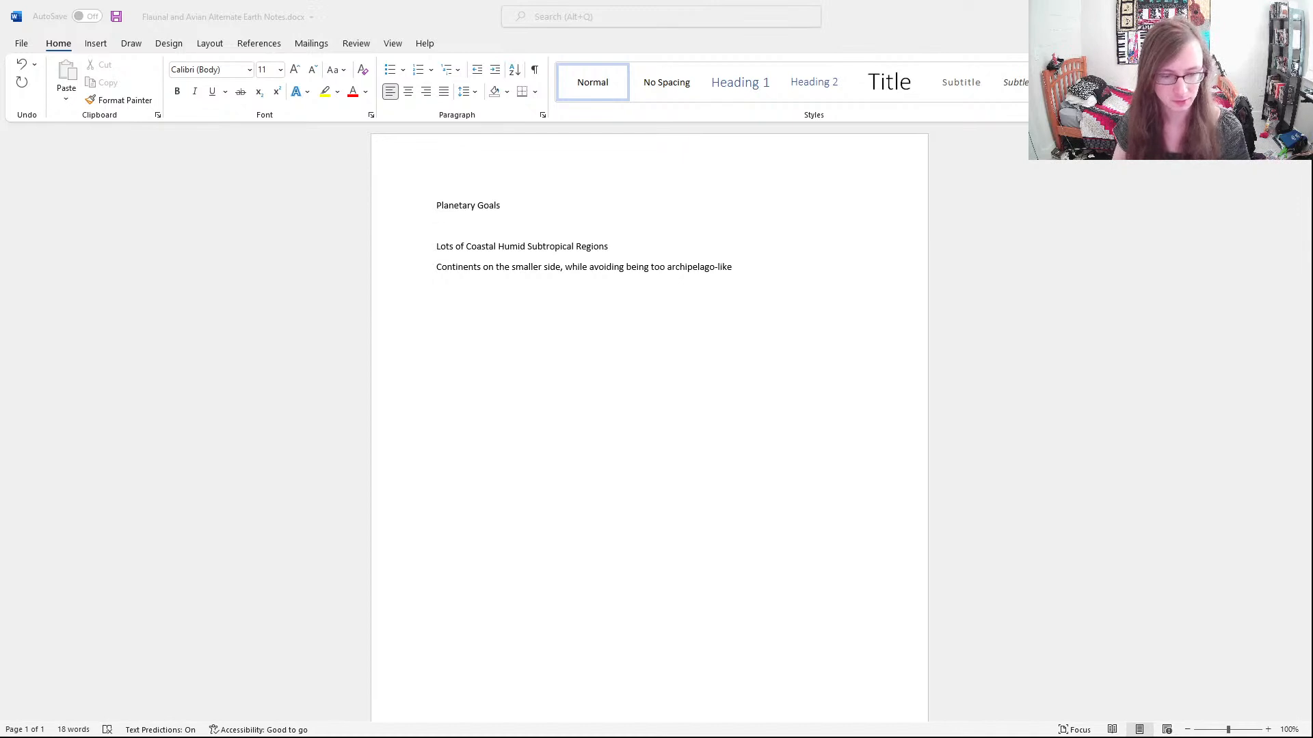
pyautogui.click(669, 498)
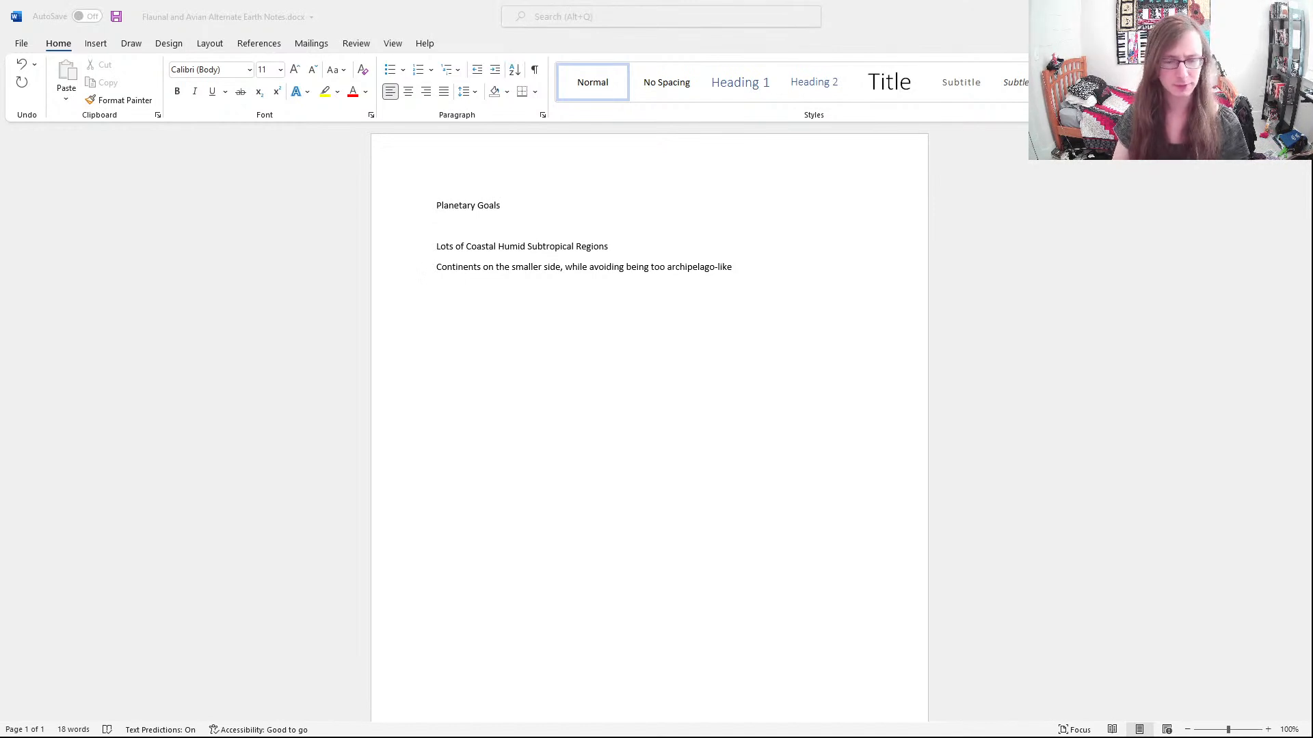
pyautogui.hotkey('alt', 'Tab')
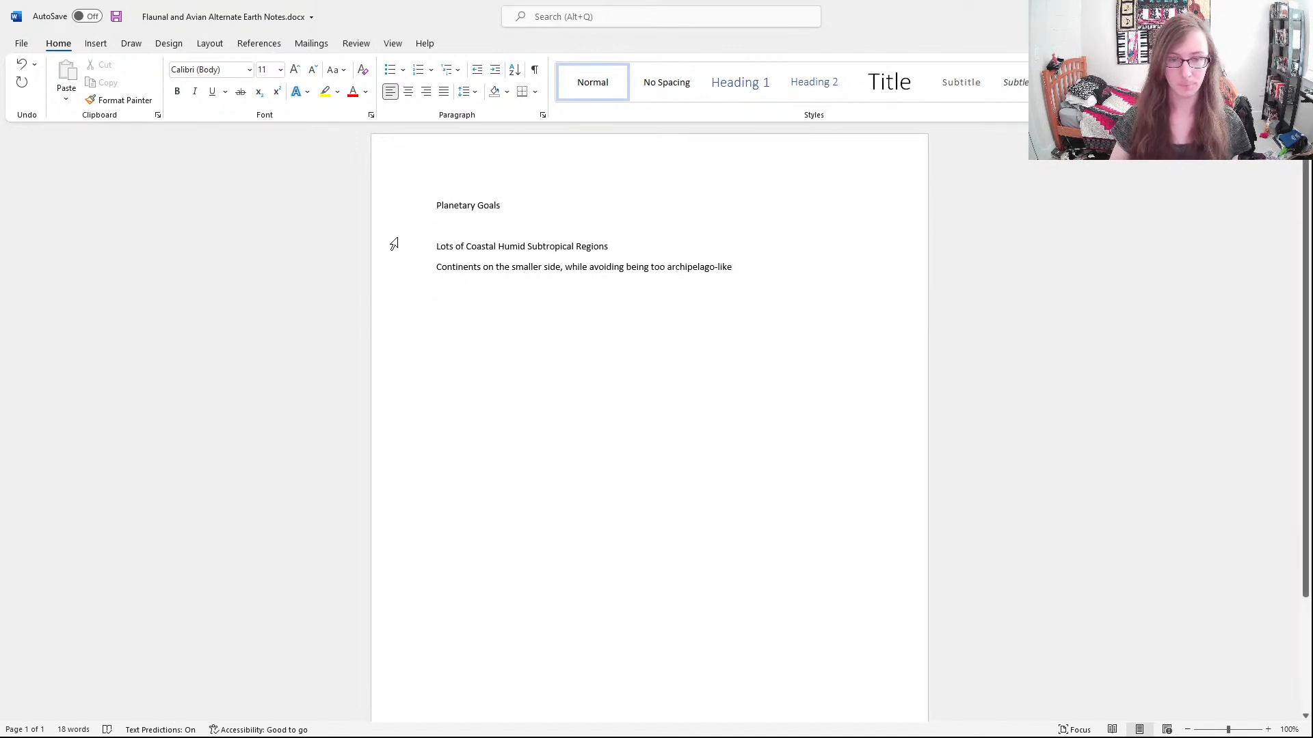
# Insert "Early on" at the beginning of the second goal, before "Continents"
pyautogui.click(437, 266)
pyautogui.write('Early on')
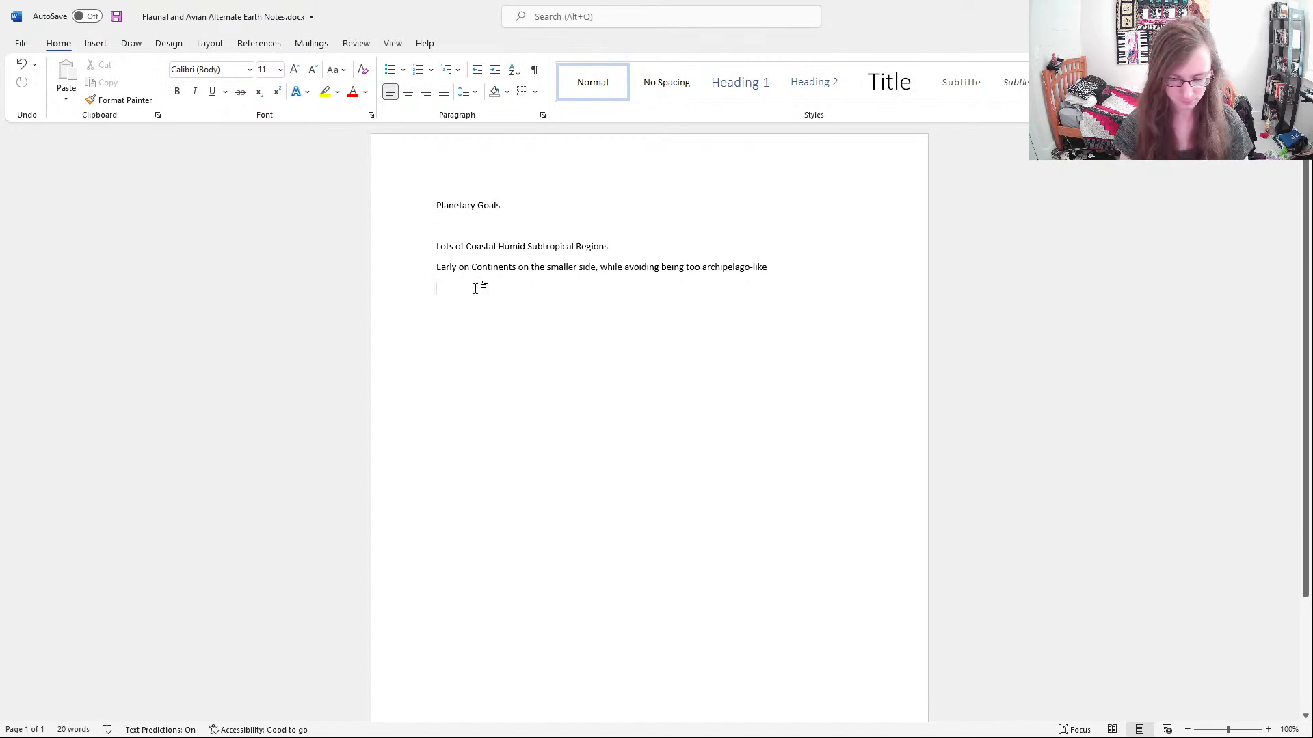
pyautogui.hotkey('ctrl', 'z')
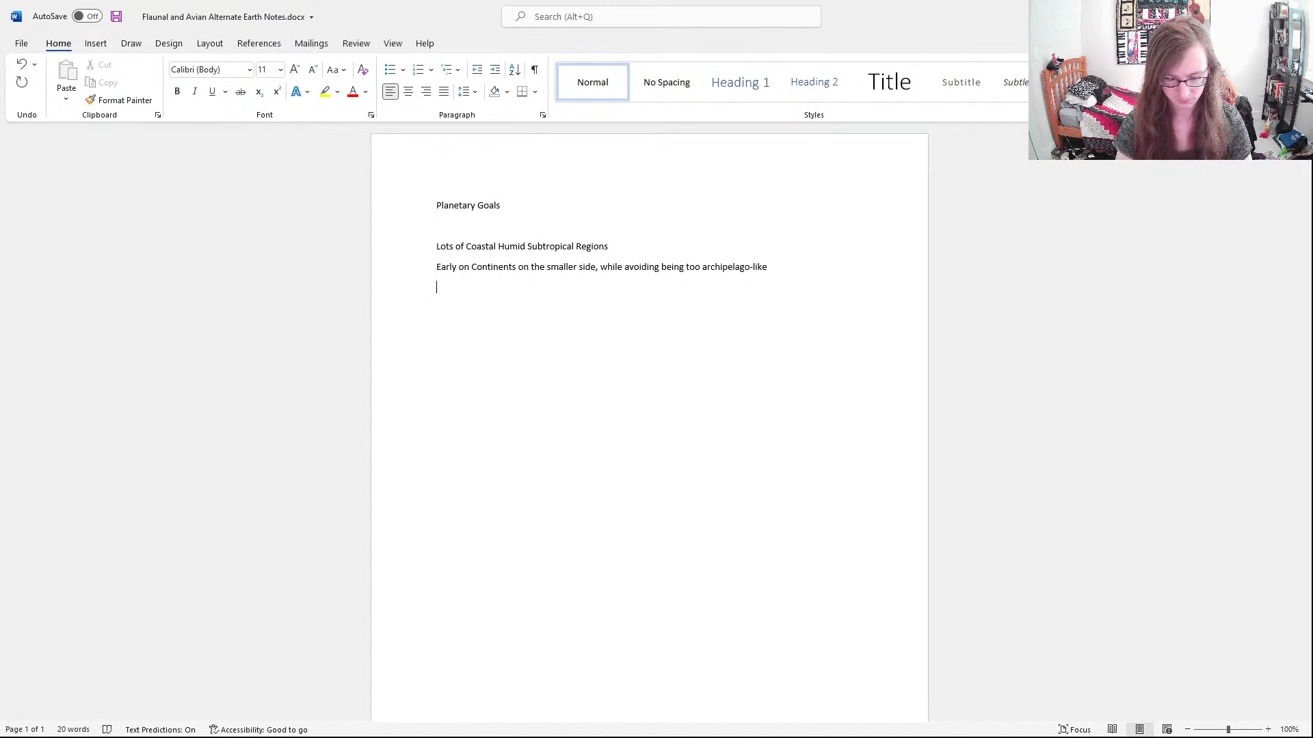
# Write the third goal's opening text, "Two Early Continents Collide, causing change of habitat"
pyautogui.write('Two Early Continents')
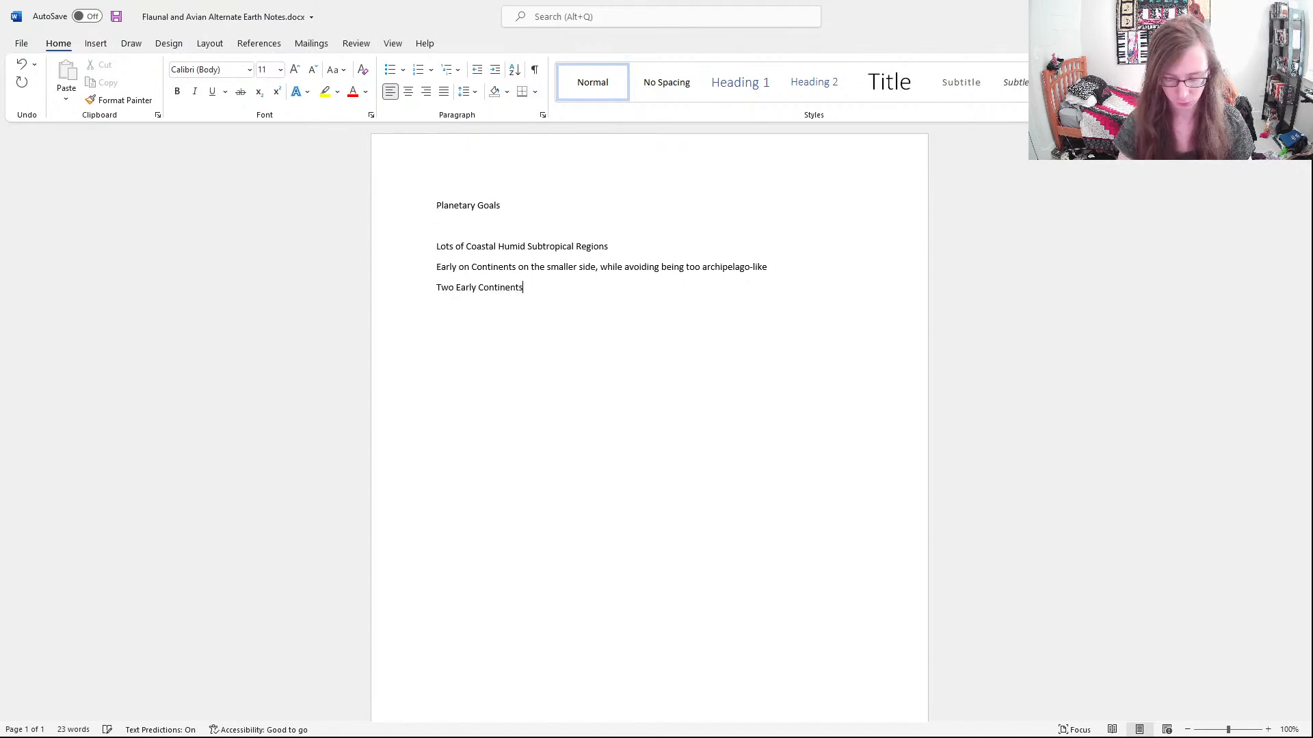
pyautogui.write(' Collid')
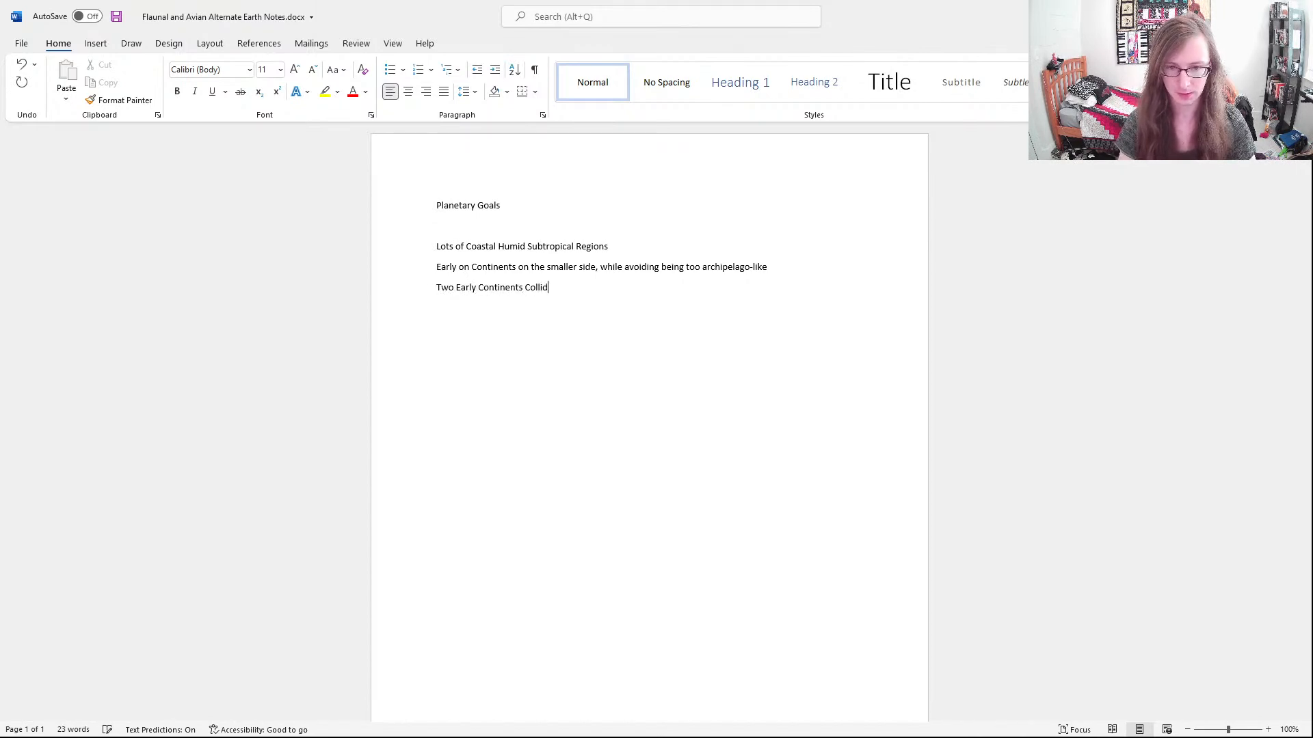
pyautogui.write('e, c')
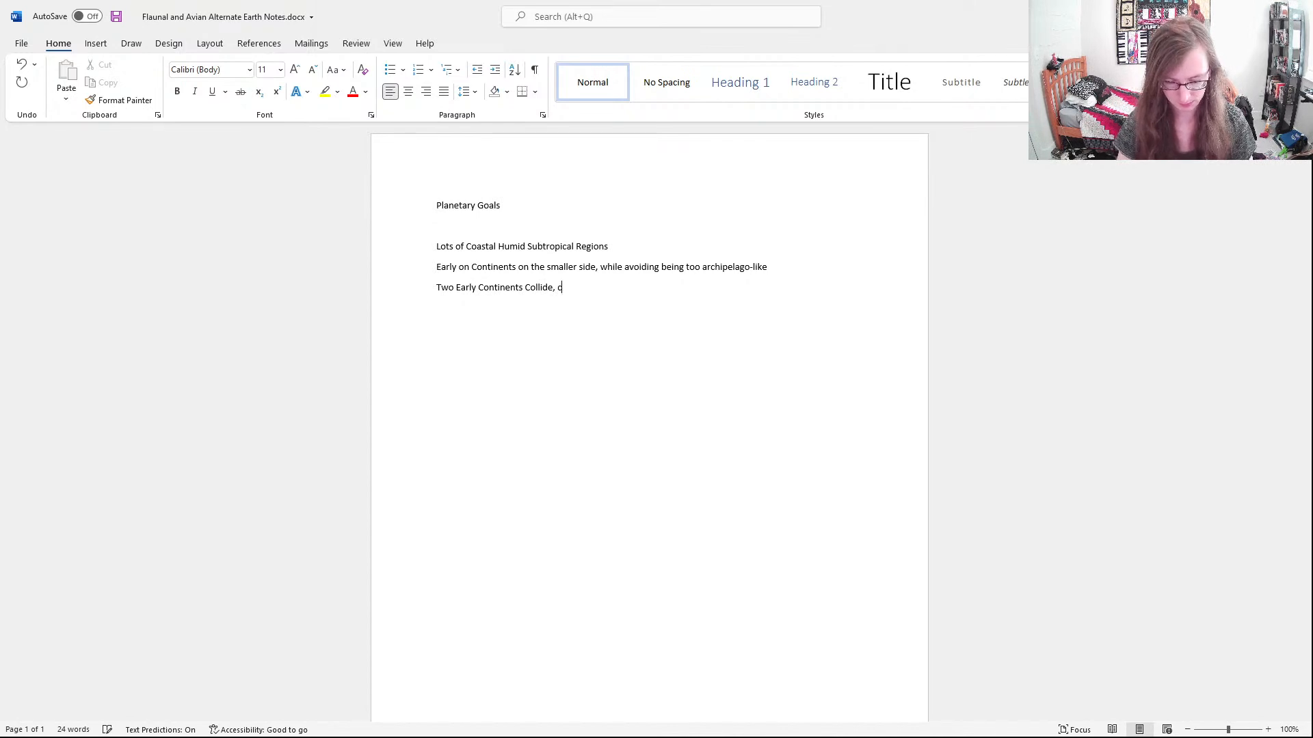
pyautogui.write('ausing change of habitat ')
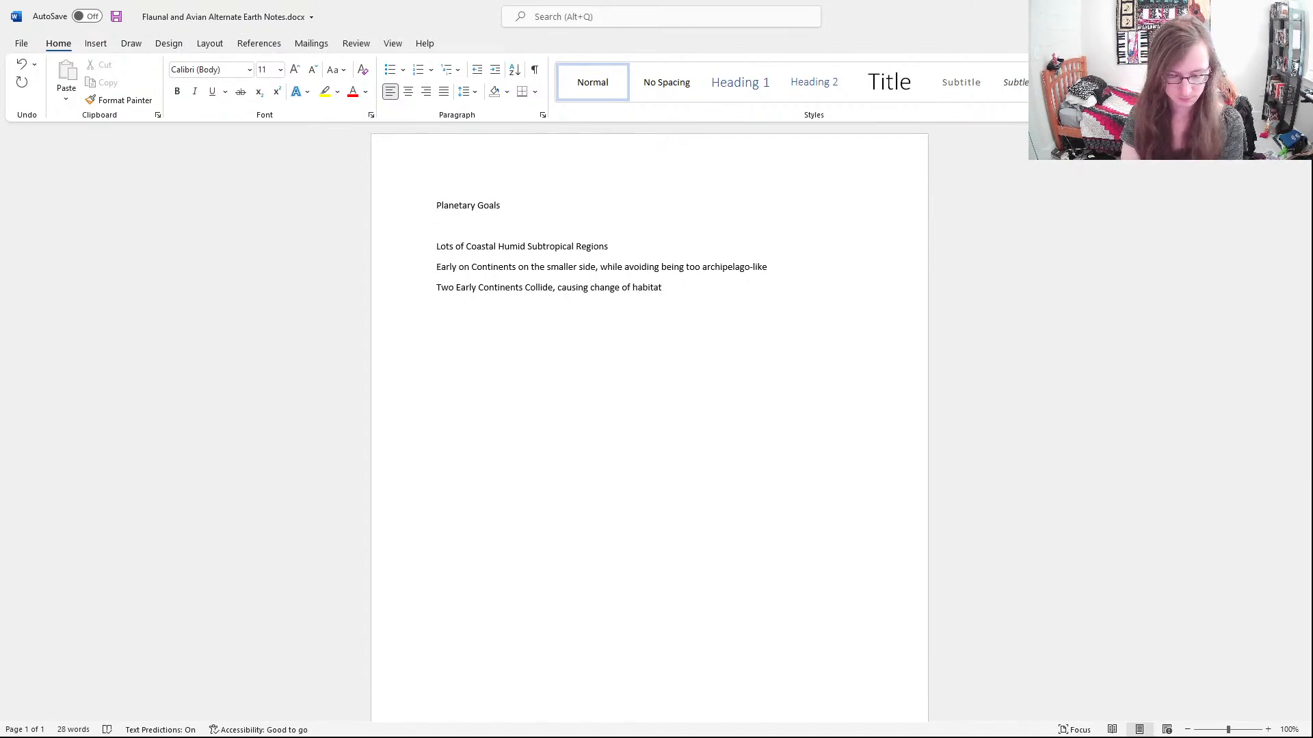
pyautogui.write('forcing ')
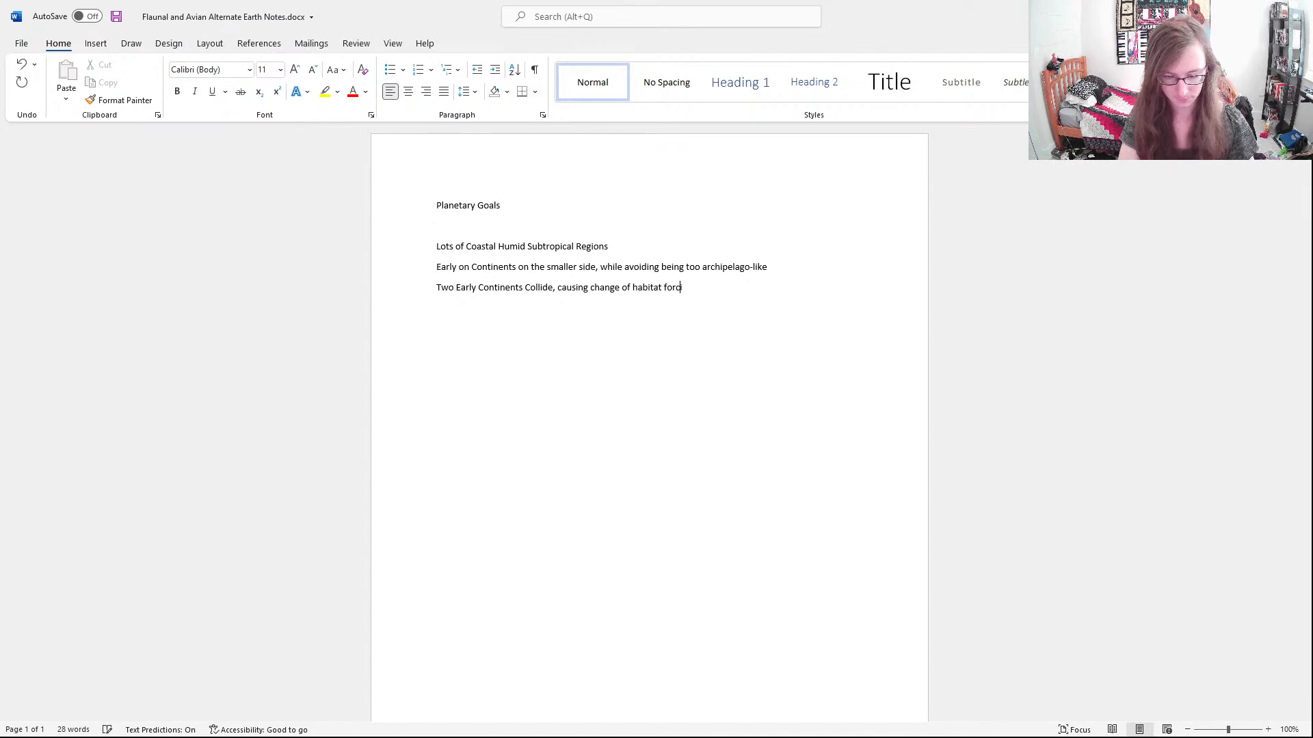
pyautogui.write('Flauna')
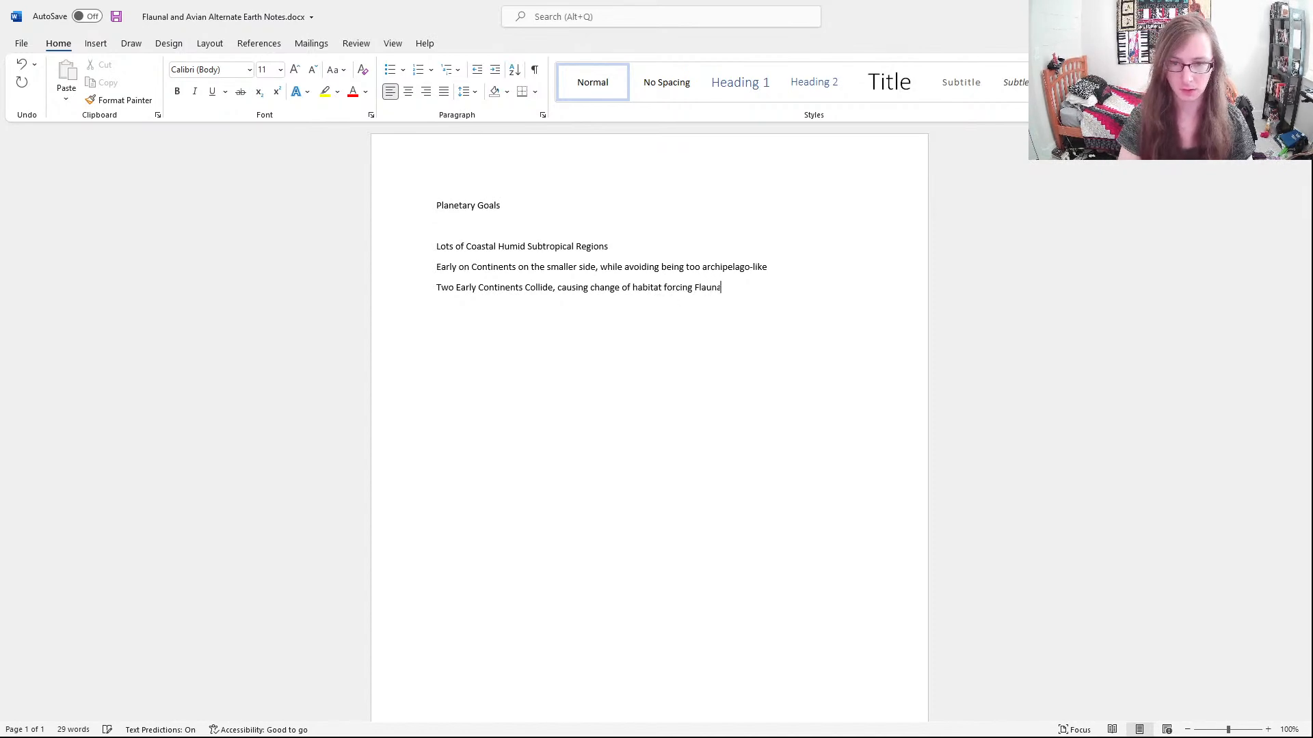
pyautogui.write('l Evolution')
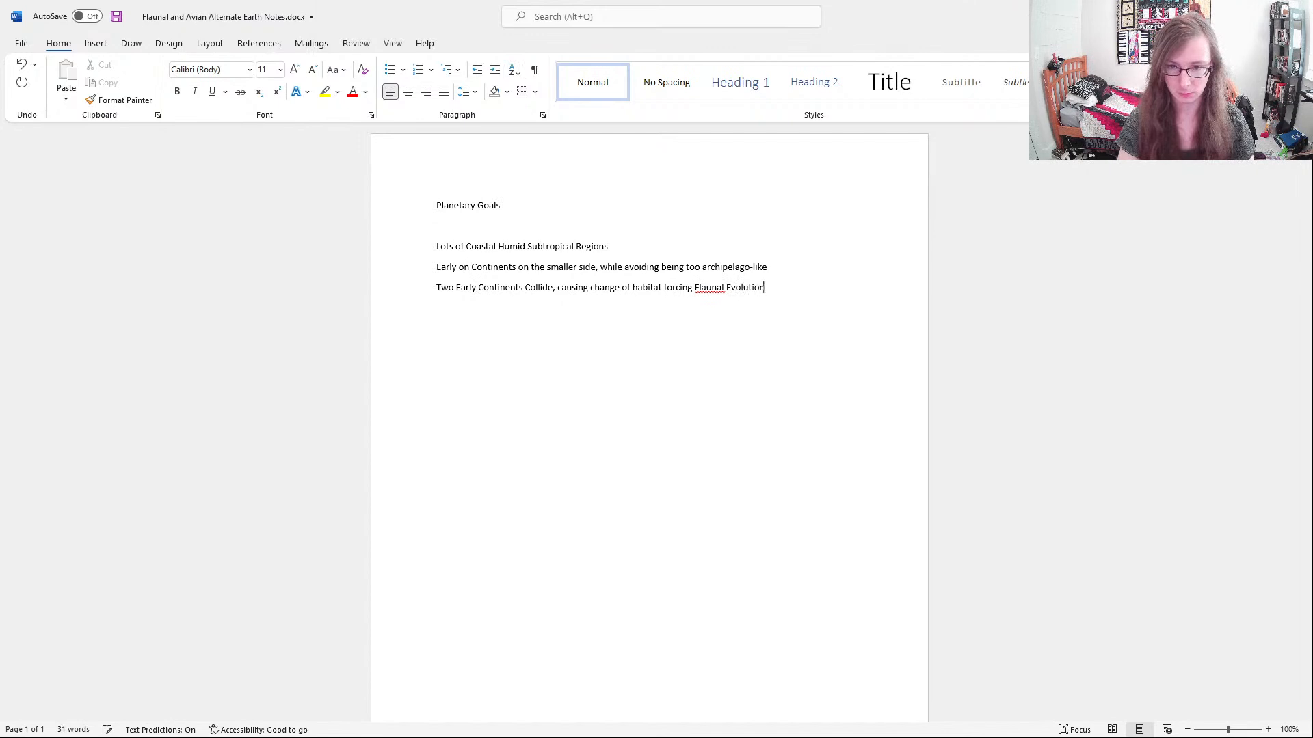
pyautogui.write(' to present ')
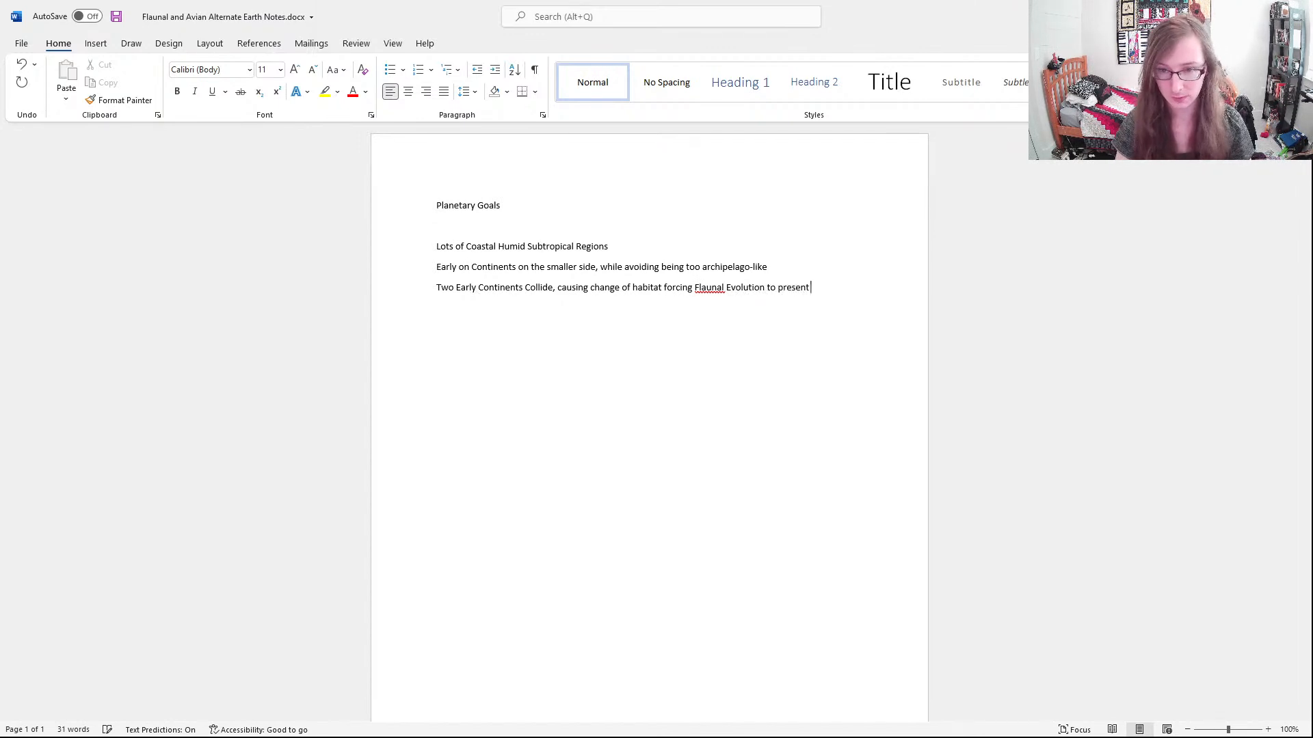
pyautogui.write('day')
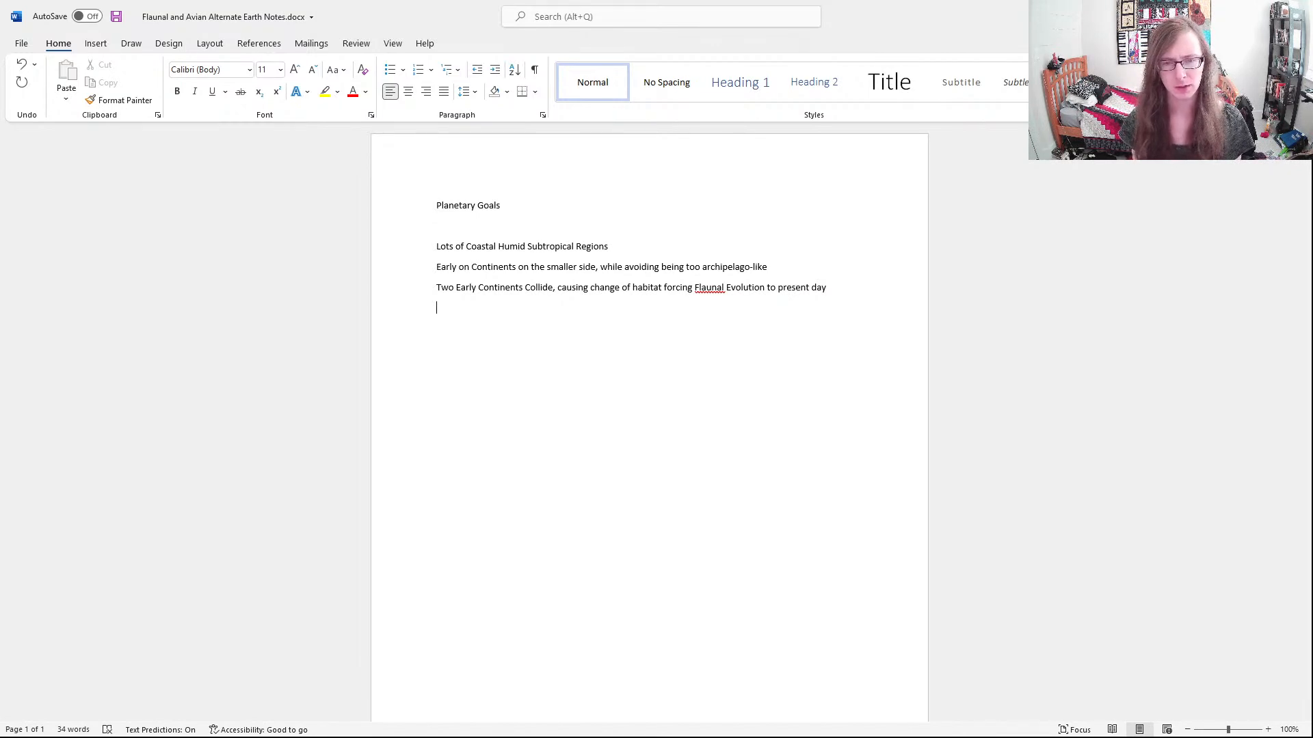
# Begin the fourth goal with "Eathlike-ish", using a hyphen instead of a space
pyautogui.write('Eathlike ish')
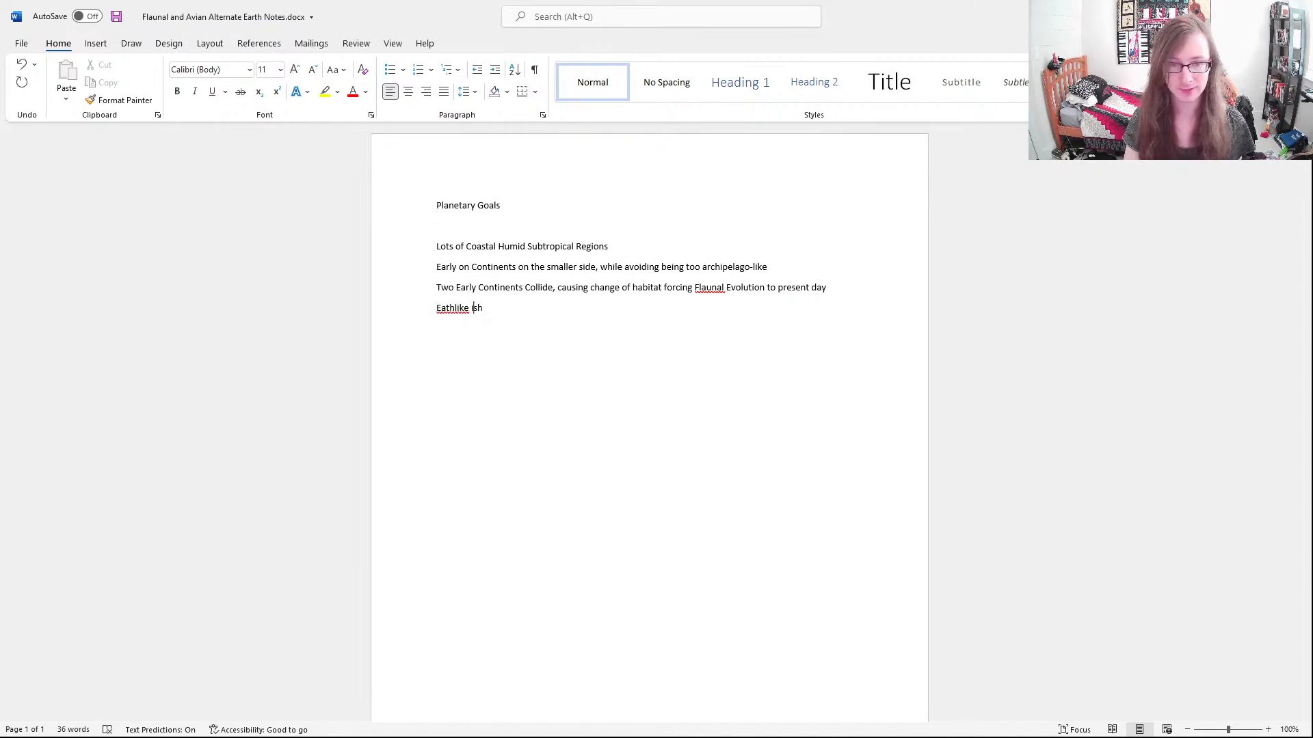
pyautogui.click(472, 308)
pyautogui.press('BackSpace')
pyautogui.write('-')
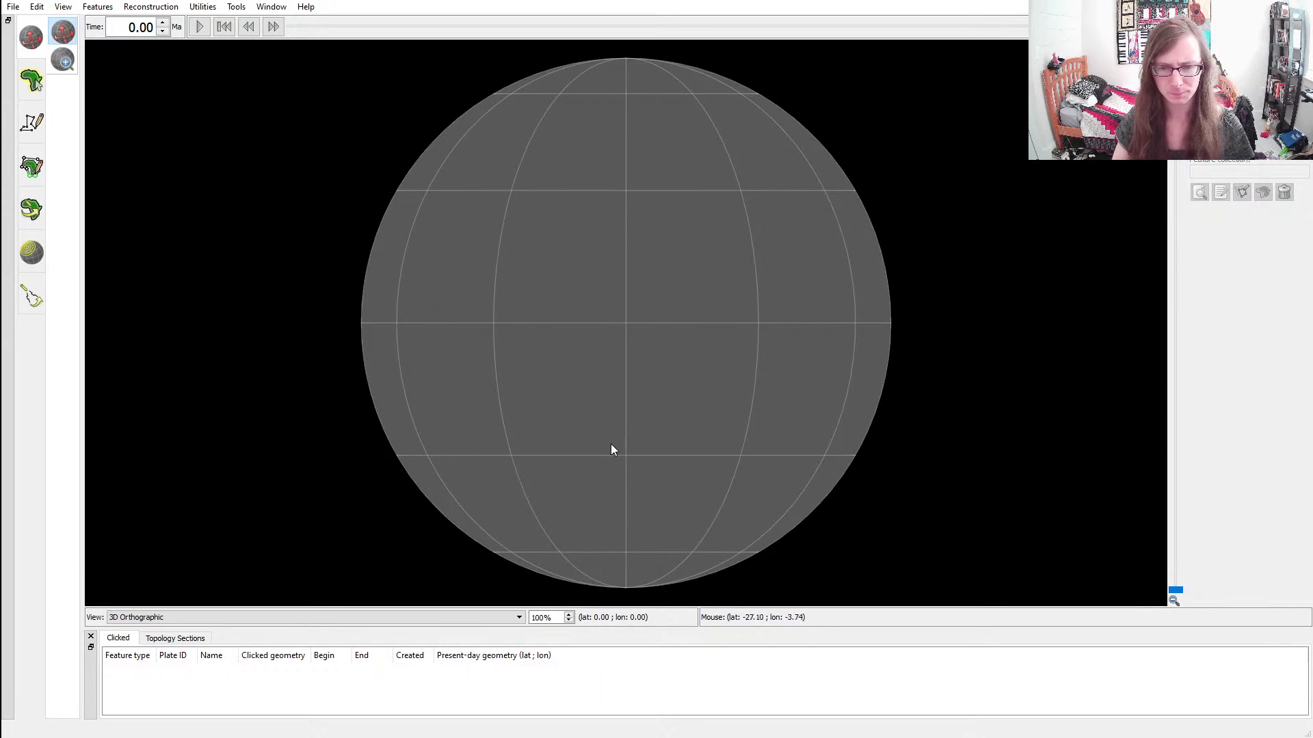
pyautogui.moveTo(622, 416); pyautogui.dragTo(653, 335)
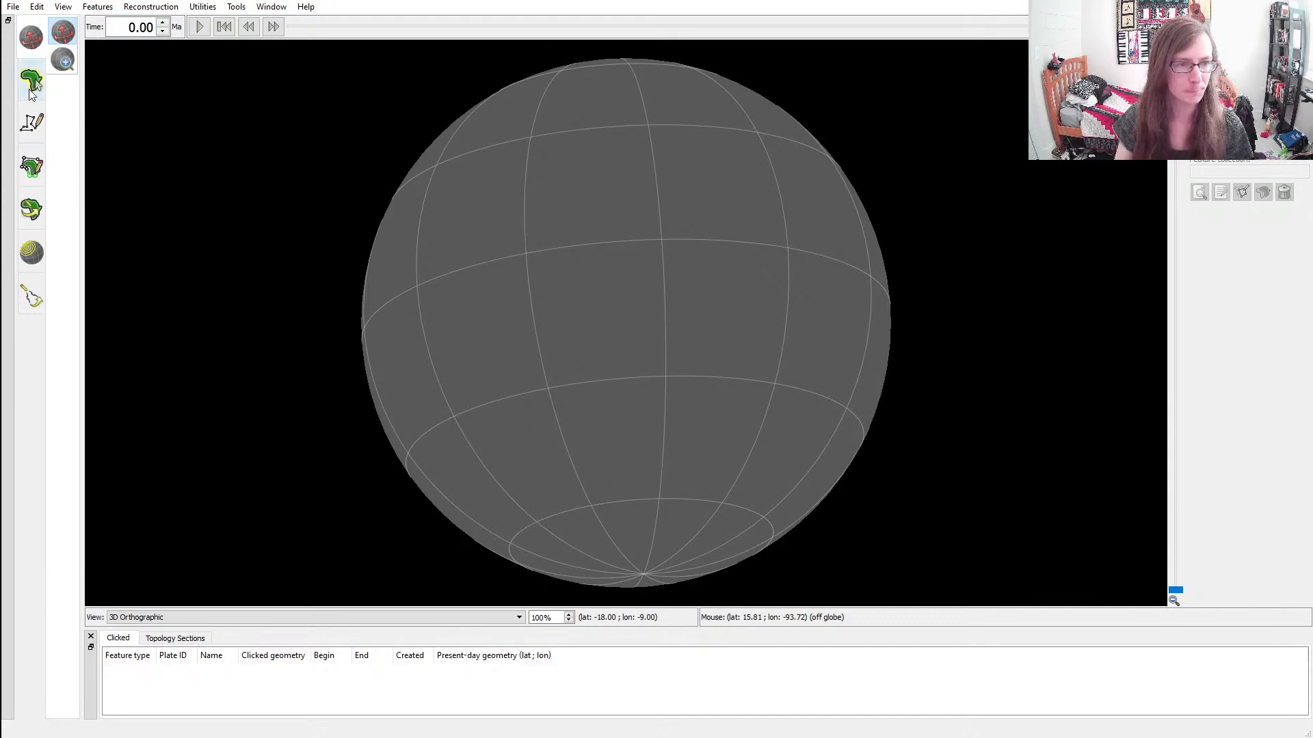
pyautogui.click(31, 137)
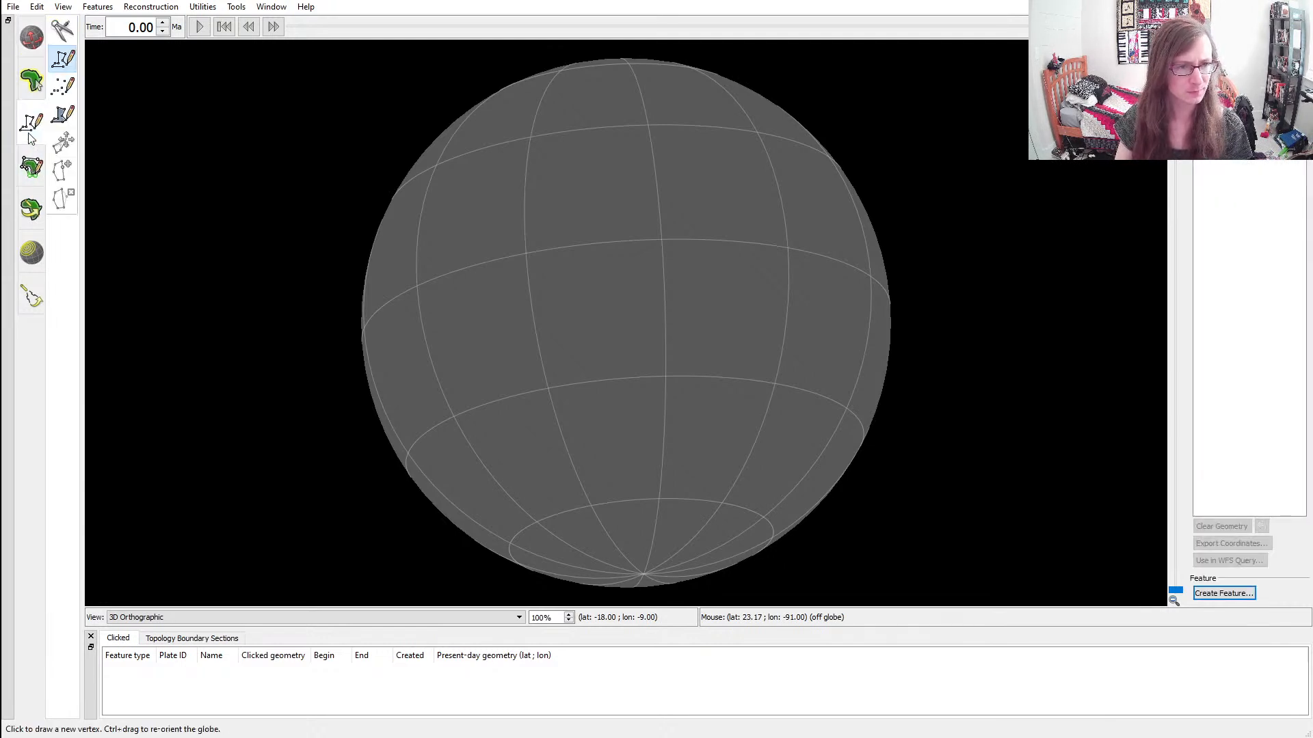
pyautogui.click(29, 173)
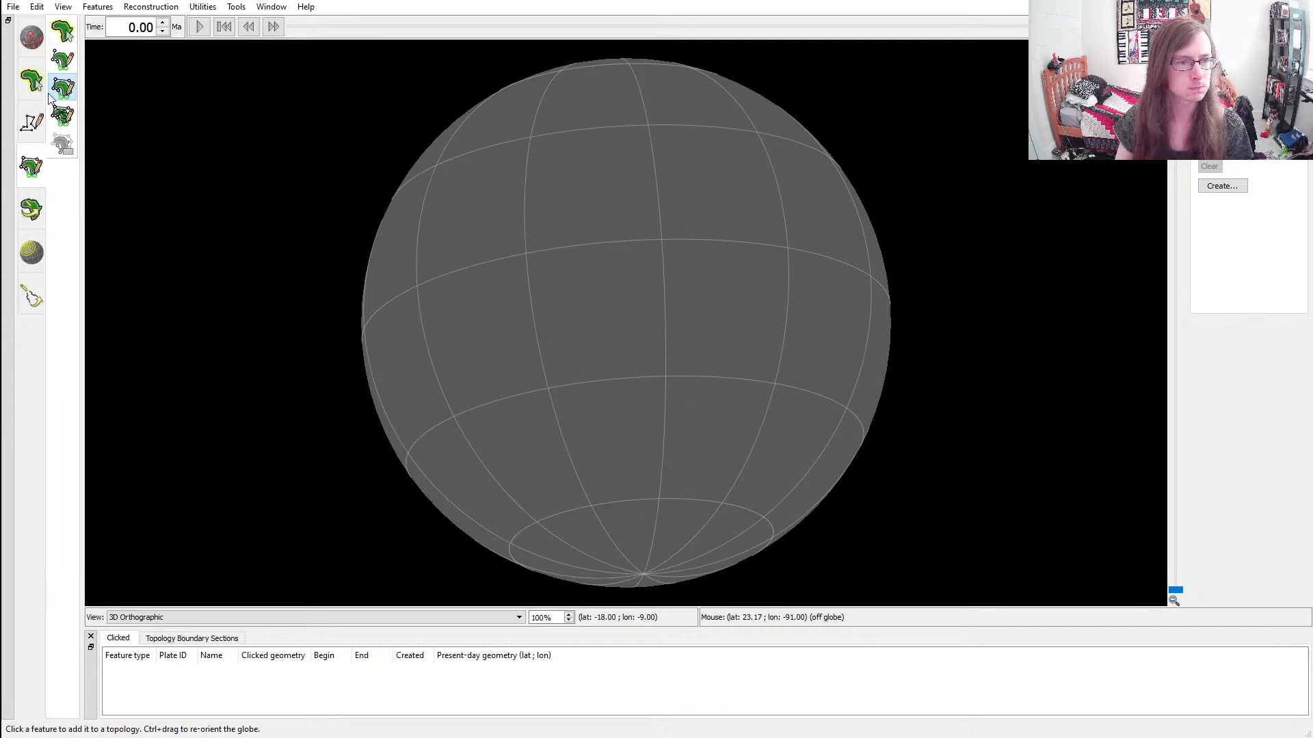
pyautogui.click(31, 131)
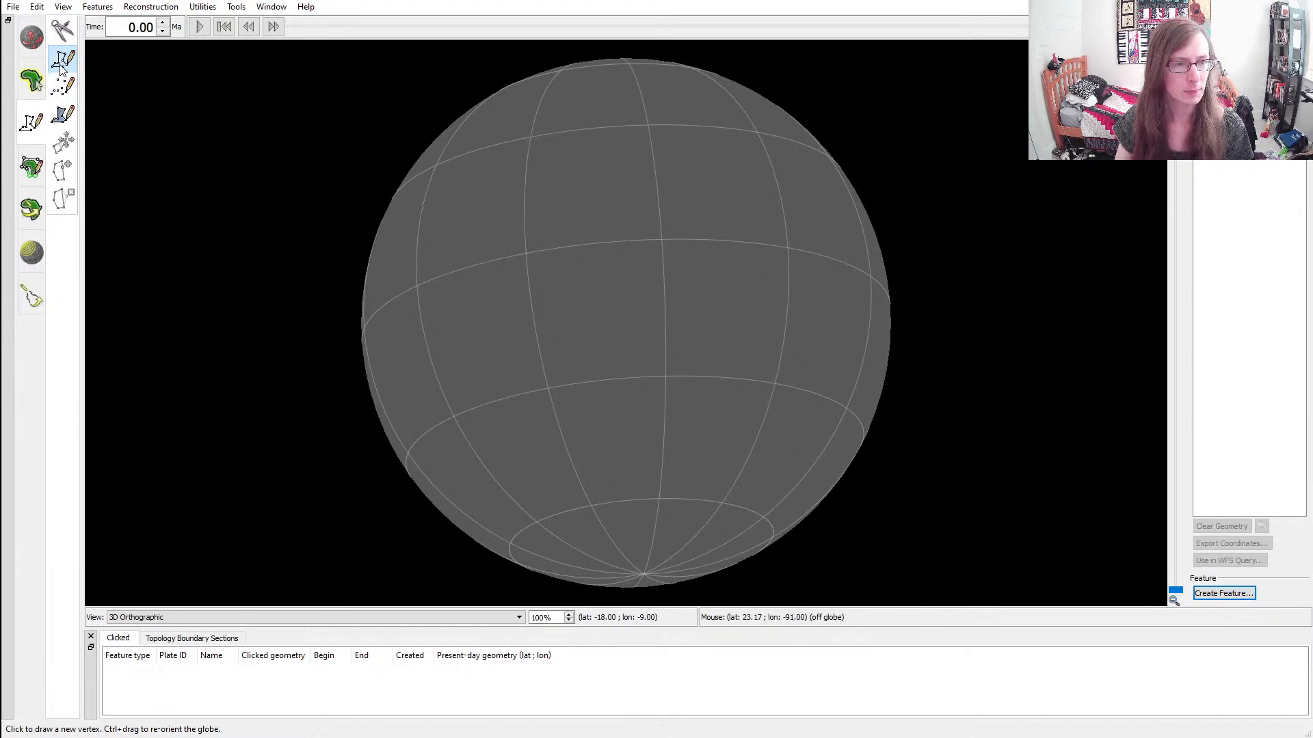
pyautogui.click(65, 128)
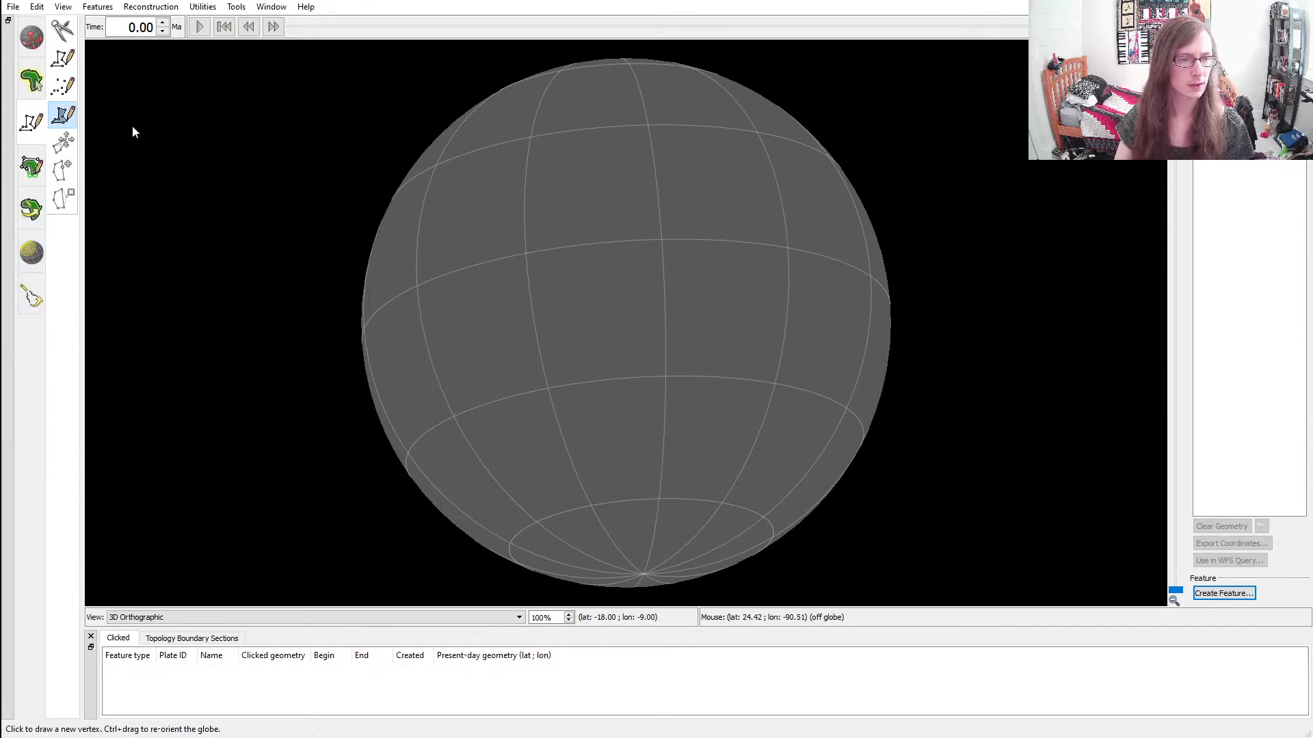
pyautogui.click(37, 303)
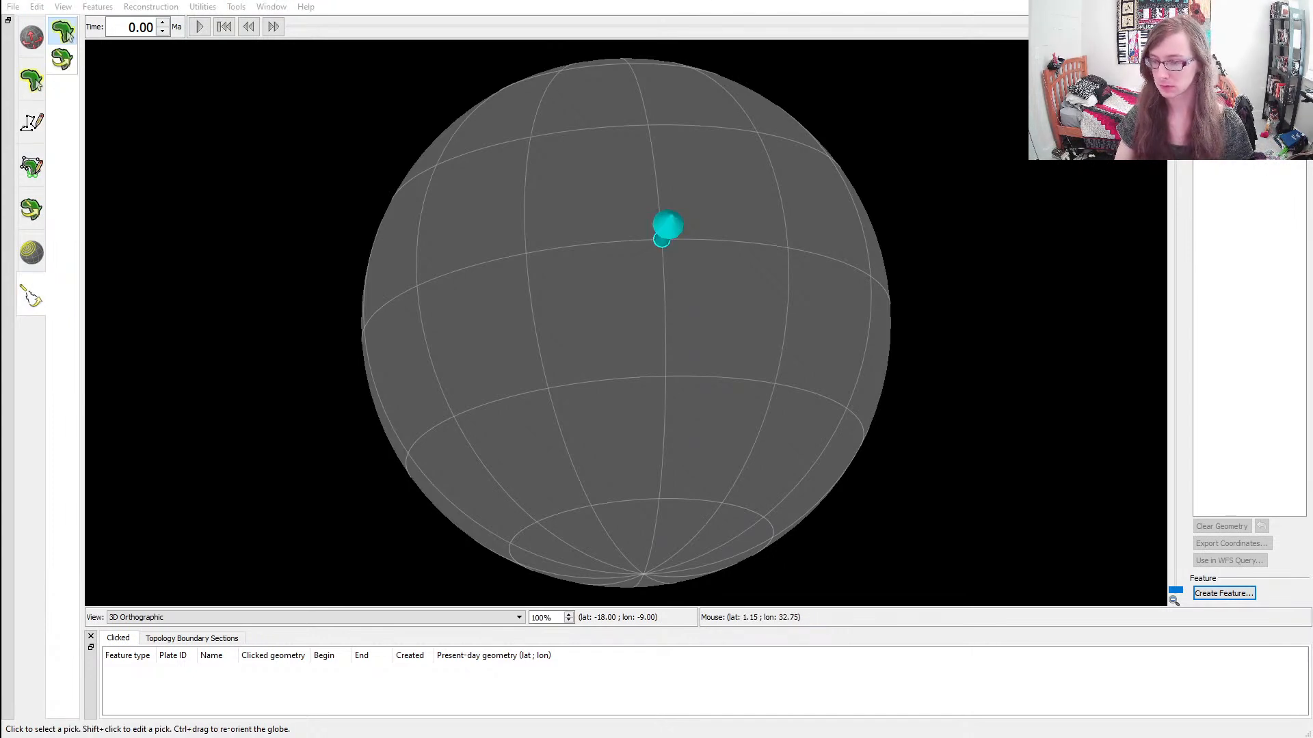
pyautogui.press('Escape')
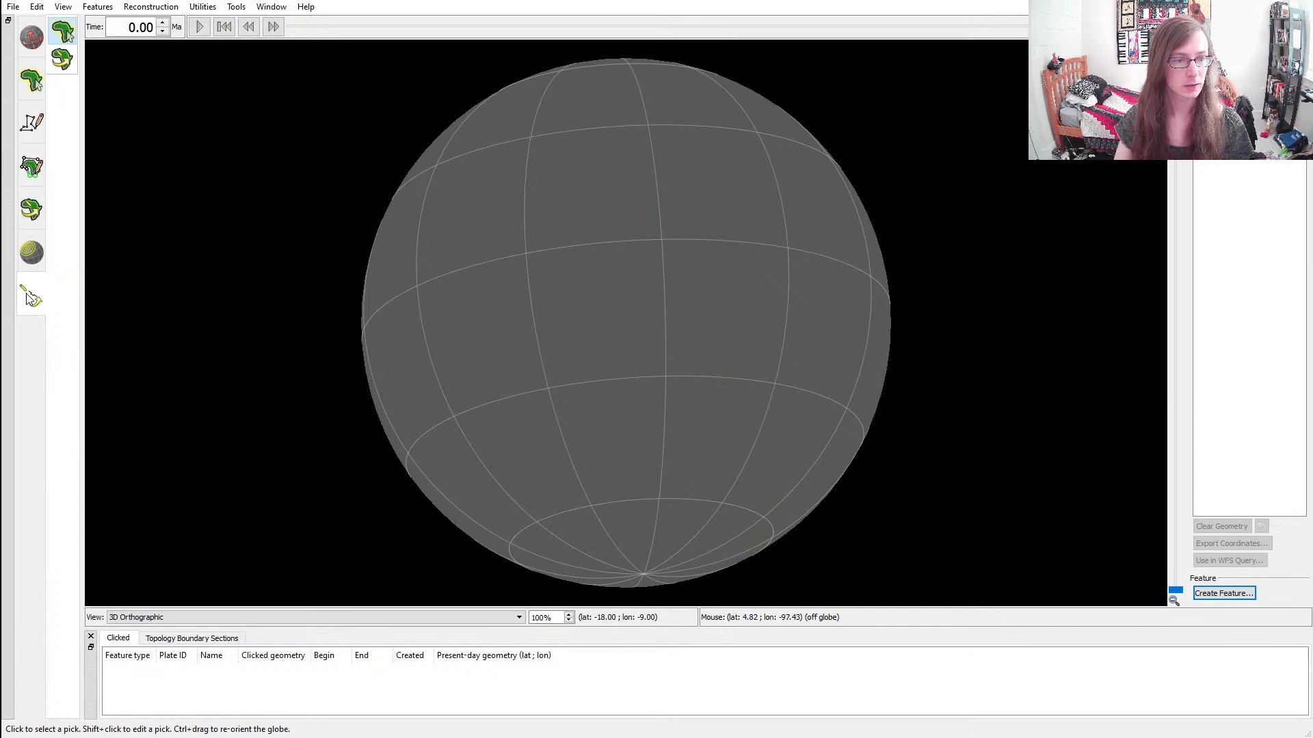
# In GPlates, digitise a new continent polygon's southern and eastern coasts in the southern hemisphere, ending at about latitude -27.2, longitude 18.8
pyautogui.click(32, 122)
pyautogui.click(63, 115)
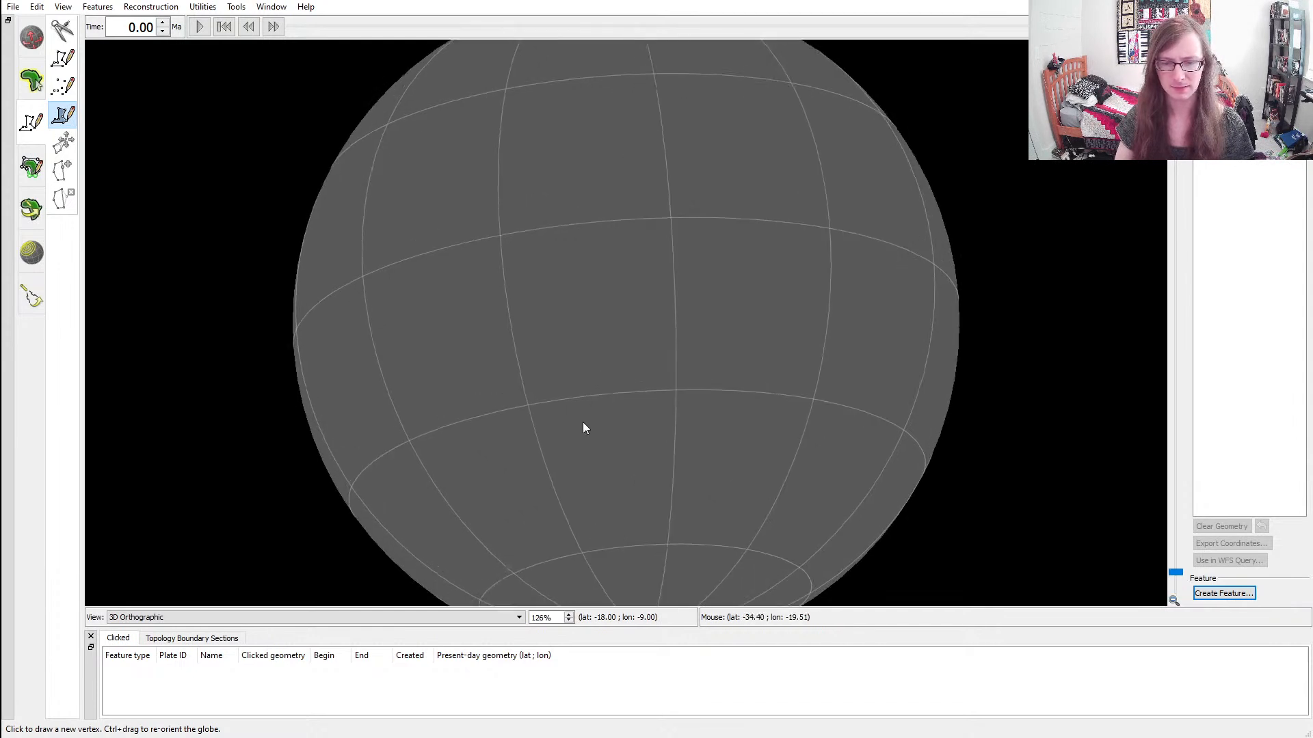
pyautogui.scroll(1, 591, 428)
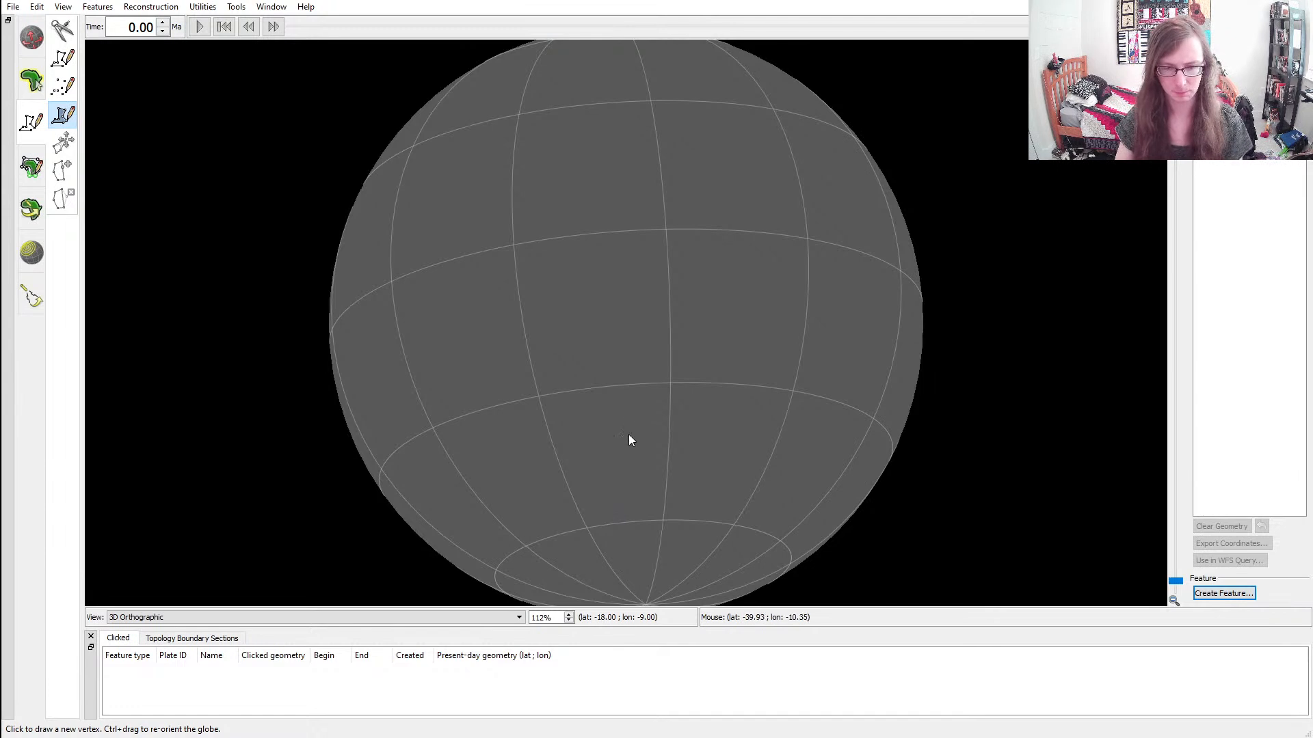
pyautogui.keyDown('ctrl'); pyautogui.moveTo(633, 445); pyautogui.dragTo(669, 404); pyautogui.keyUp('ctrl')
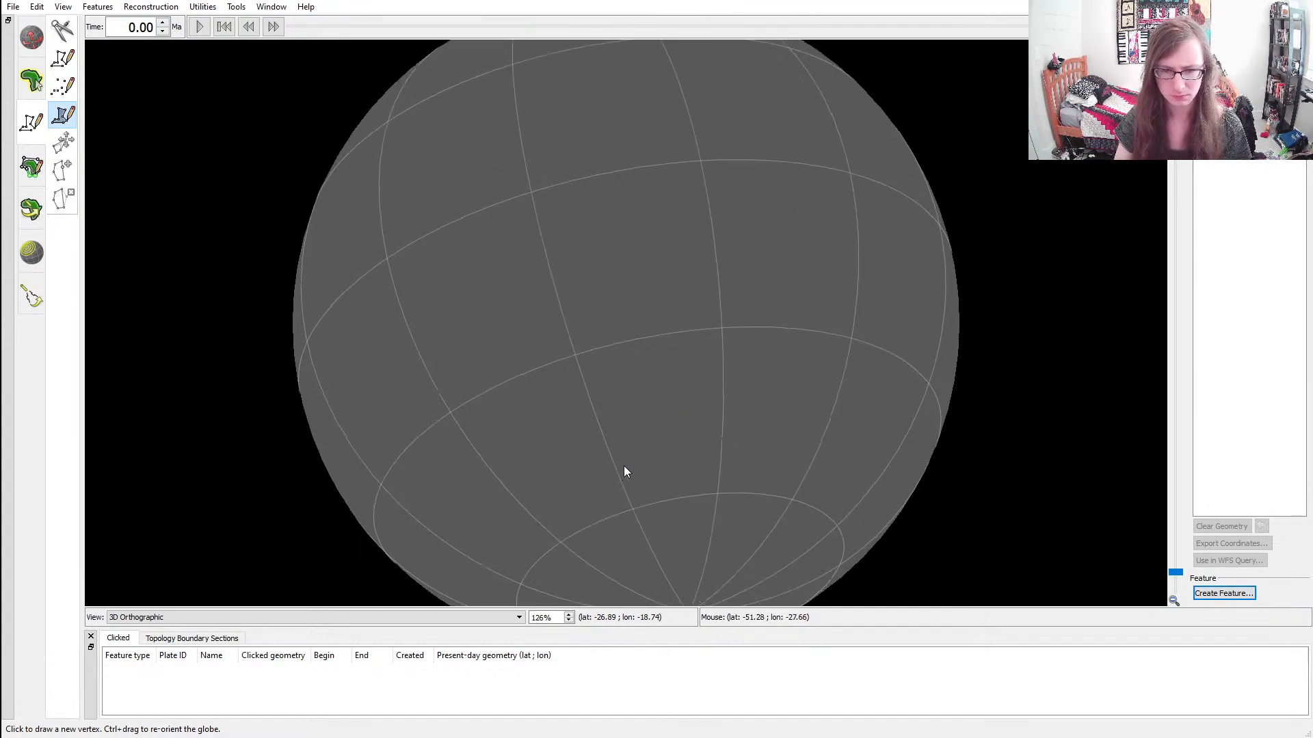
pyautogui.scroll(1, 627, 473)
pyautogui.click(617, 507)
pyautogui.click(658, 515)
pyautogui.click(716, 514)
pyautogui.click(762, 473)
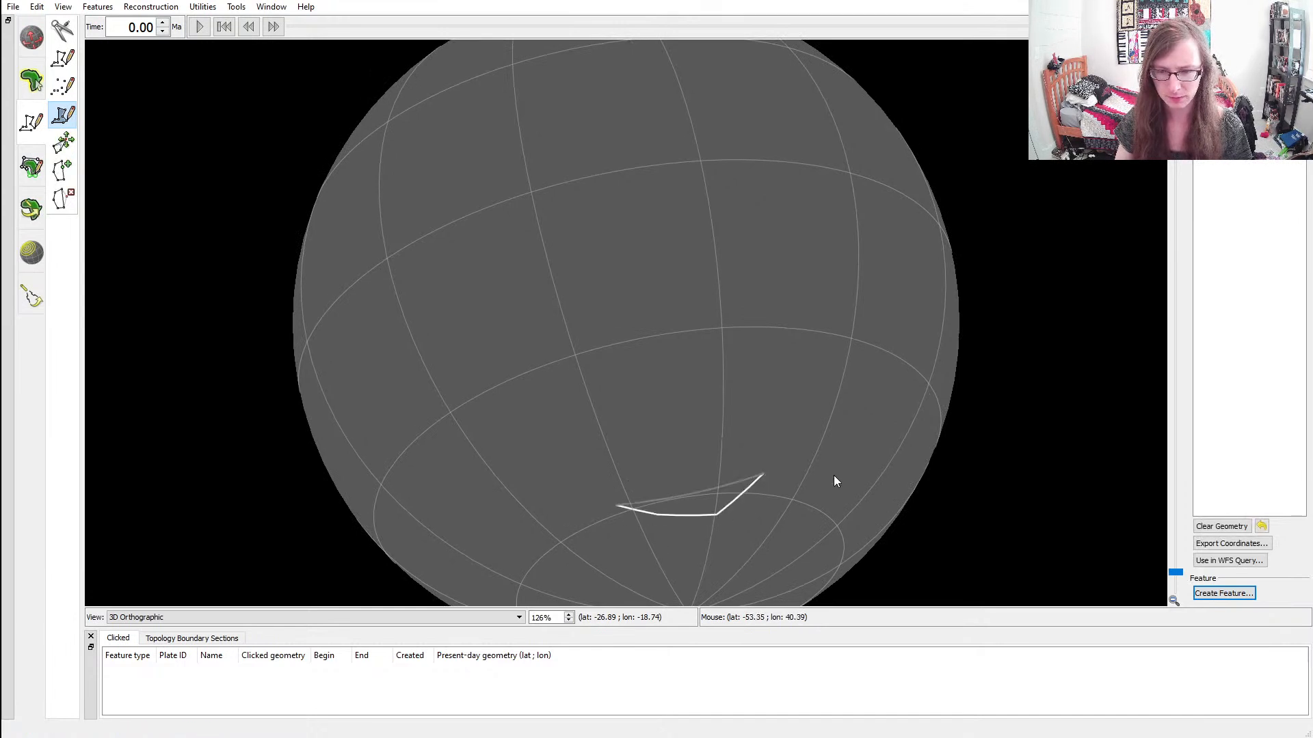
pyautogui.click(853, 435)
pyautogui.click(869, 388)
pyautogui.click(863, 356)
pyautogui.click(810, 316)
pyautogui.click(820, 298)
pyautogui.click(725, 262)
pyautogui.click(640, 273)
pyautogui.click(619, 307)
pyautogui.click(646, 352)
pyautogui.click(600, 361)
pyautogui.click(567, 371)
pyautogui.click(540, 396)
pyautogui.click(540, 417)
pyautogui.click(555, 445)
pyautogui.click(568, 492)
pyautogui.click(569, 503)
pyautogui.click(574, 524)
pyautogui.click(596, 515)
pyautogui.click(596, 500)
pyautogui.click(608, 500)
pyautogui.click(610, 506)
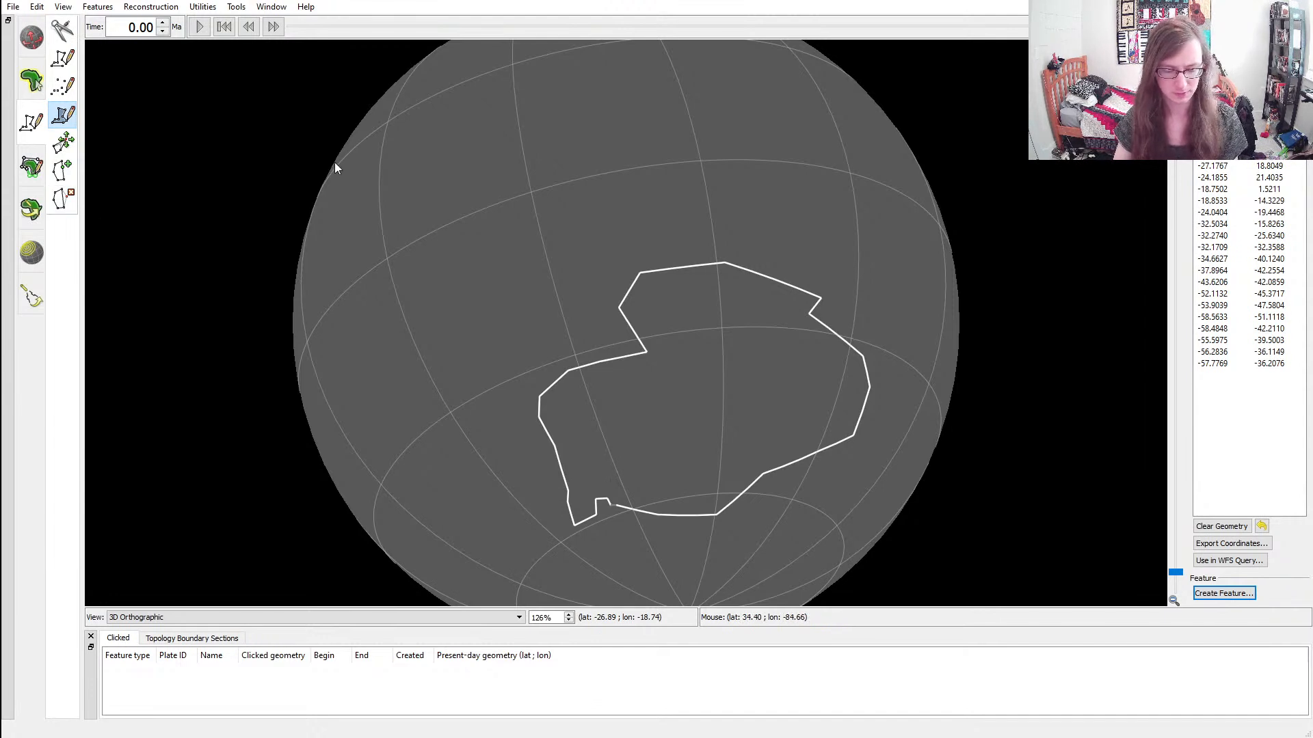
pyautogui.hotkey('ctrl', 'z')
pyautogui.hotkey('ctrl', 'z')
pyautogui.hotkey('ctrl', 'z')
pyautogui.hotkey('ctrl', 'z')
pyautogui.hotkey('ctrl', 'z')
pyautogui.hotkey('ctrl', 'z')
pyautogui.hotkey('ctrl', 'z')
pyautogui.hotkey('ctrl', 'z')
pyautogui.hotkey('ctrl', 'z')
pyautogui.hotkey('ctrl', 'z')
pyautogui.hotkey('ctrl', 'z')
pyautogui.hotkey('ctrl', 'z')
pyautogui.hotkey('ctrl', 'z')
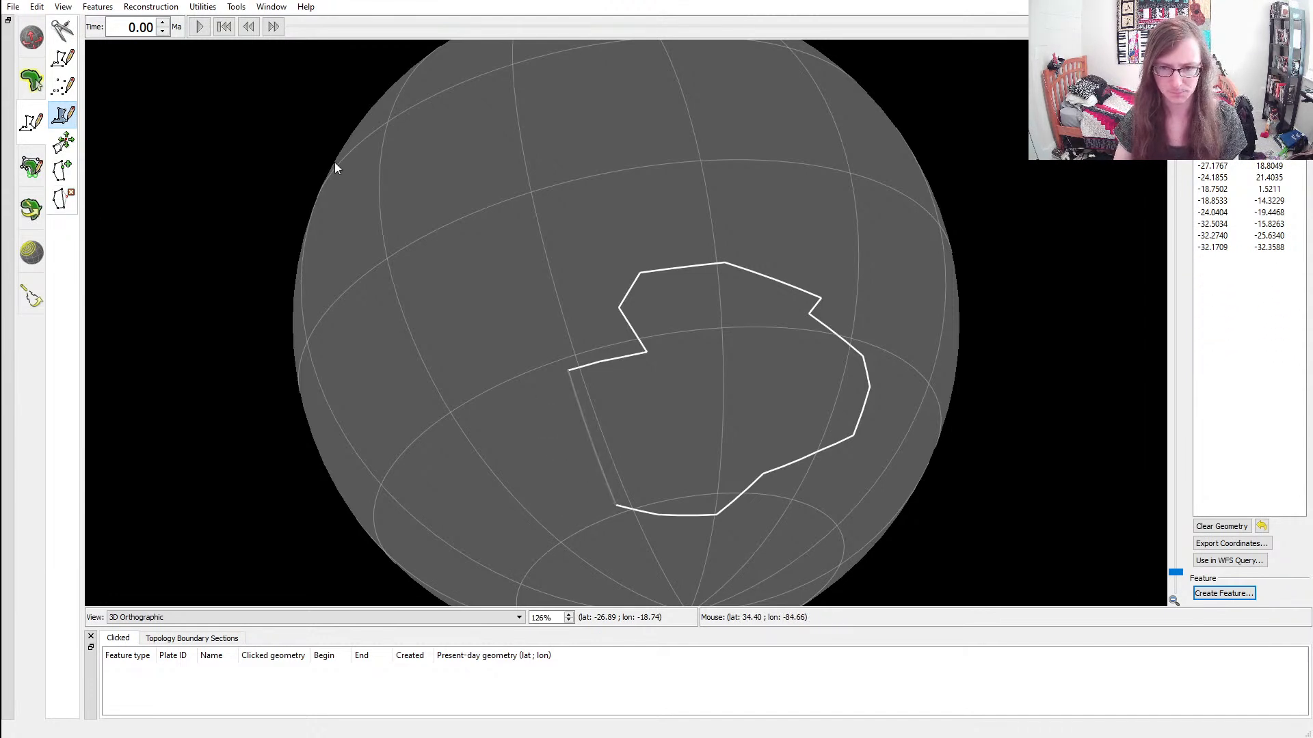
pyautogui.hotkey('ctrl', 'z')
pyautogui.hotkey('ctrl', 'z')
pyautogui.hotkey('ctrl', 'z')
pyautogui.hotkey('ctrl', 'z')
# Extend the continent outline along its northern coast to about latitude -13.6, longitude -35.5
pyautogui.click(766, 294)
pyautogui.click(681, 298)
pyautogui.click(628, 299)
pyautogui.click(605, 268)
pyautogui.click(577, 264)
pyautogui.click(547, 253)
pyautogui.click(520, 274)
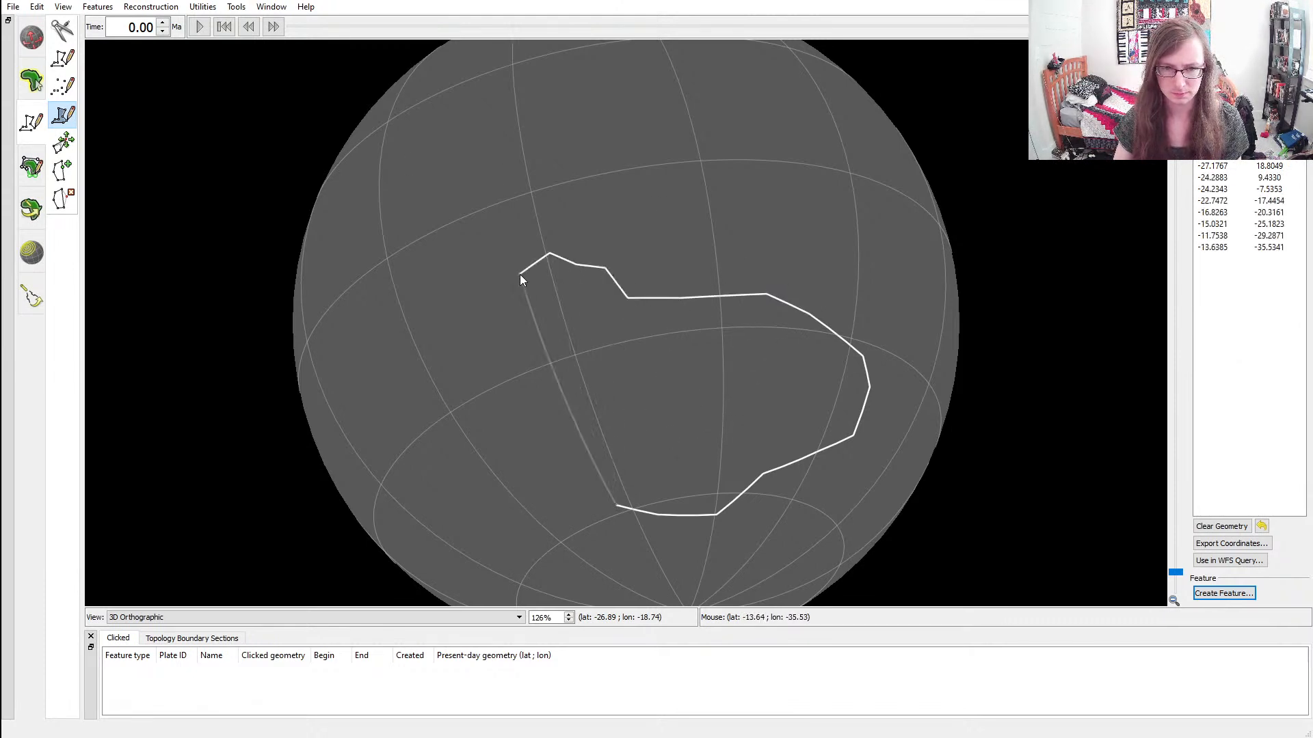
# Outline the continent's northwestern bulge and the notch below it, ending at about latitude -34.7, longitude -46.2
pyautogui.click(491, 281)
pyautogui.click(480, 280)
pyautogui.click(445, 290)
pyautogui.click(433, 335)
pyautogui.click(448, 350)
pyautogui.click(478, 373)
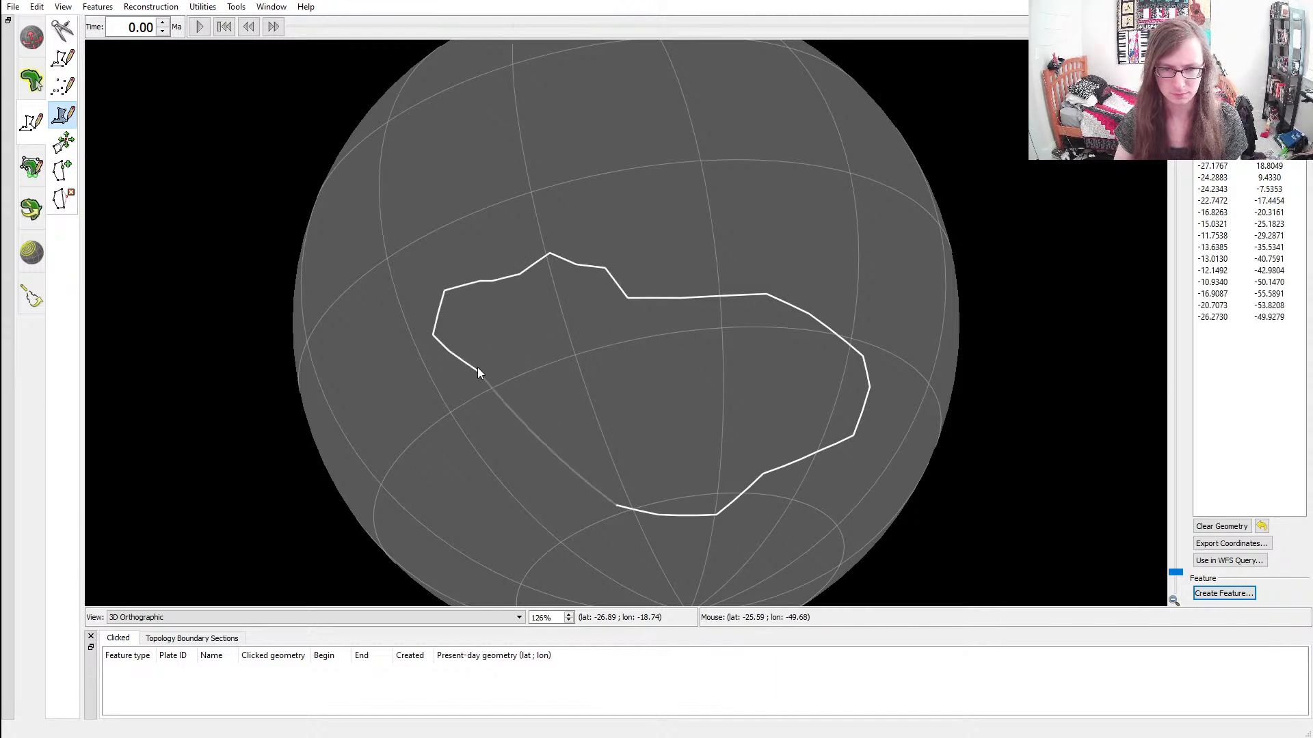
pyautogui.click(503, 376)
pyautogui.click(532, 397)
pyautogui.click(516, 408)
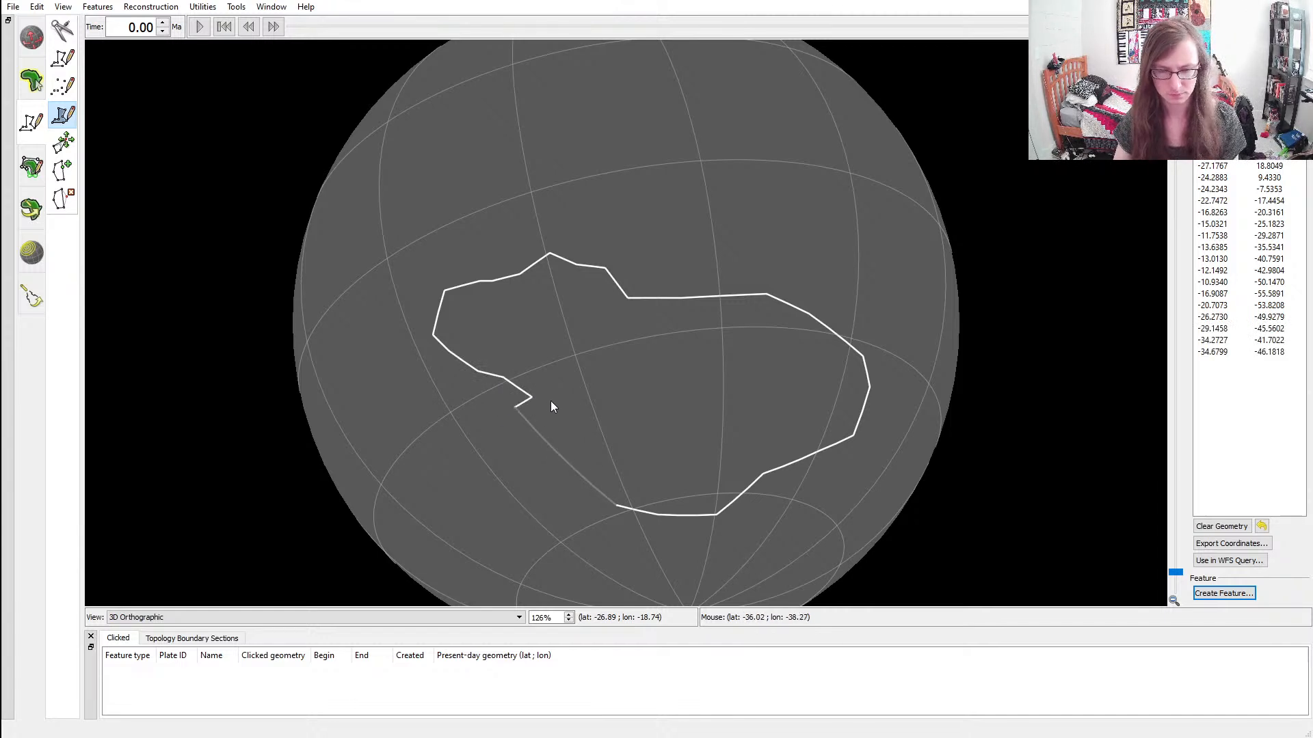
# Complete the continent's southwestern coast back towards the outline's start, ending at about latitude -57.3, longitude -40.2
pyautogui.click(516, 429)
pyautogui.click(520, 445)
pyautogui.click(534, 479)
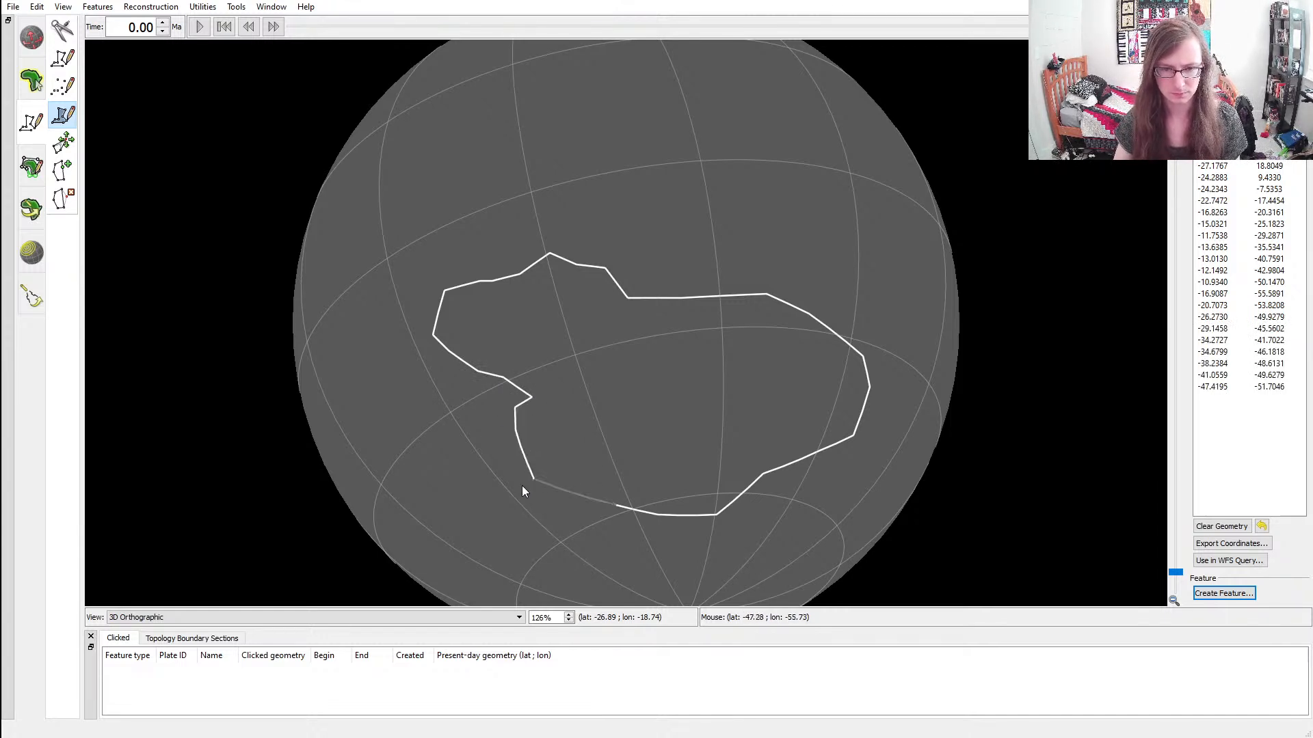
pyautogui.click(538, 508)
pyautogui.click(555, 505)
pyautogui.hotkey('ctrl', 'z')
pyautogui.click(552, 516)
pyautogui.click(571, 519)
pyautogui.click(585, 517)
pyautogui.click(598, 509)
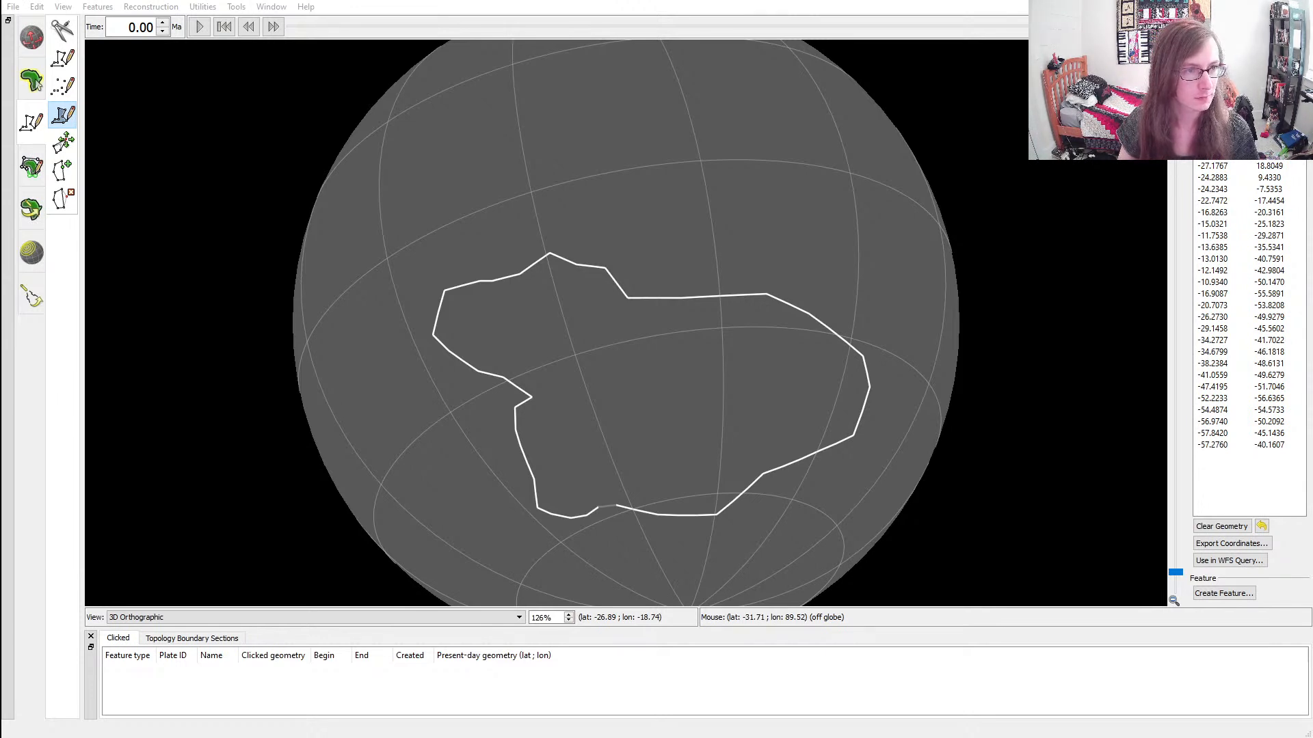
# Create a feature from the finished continent polygon and change its outline colour to white
pyautogui.click(144, 374)
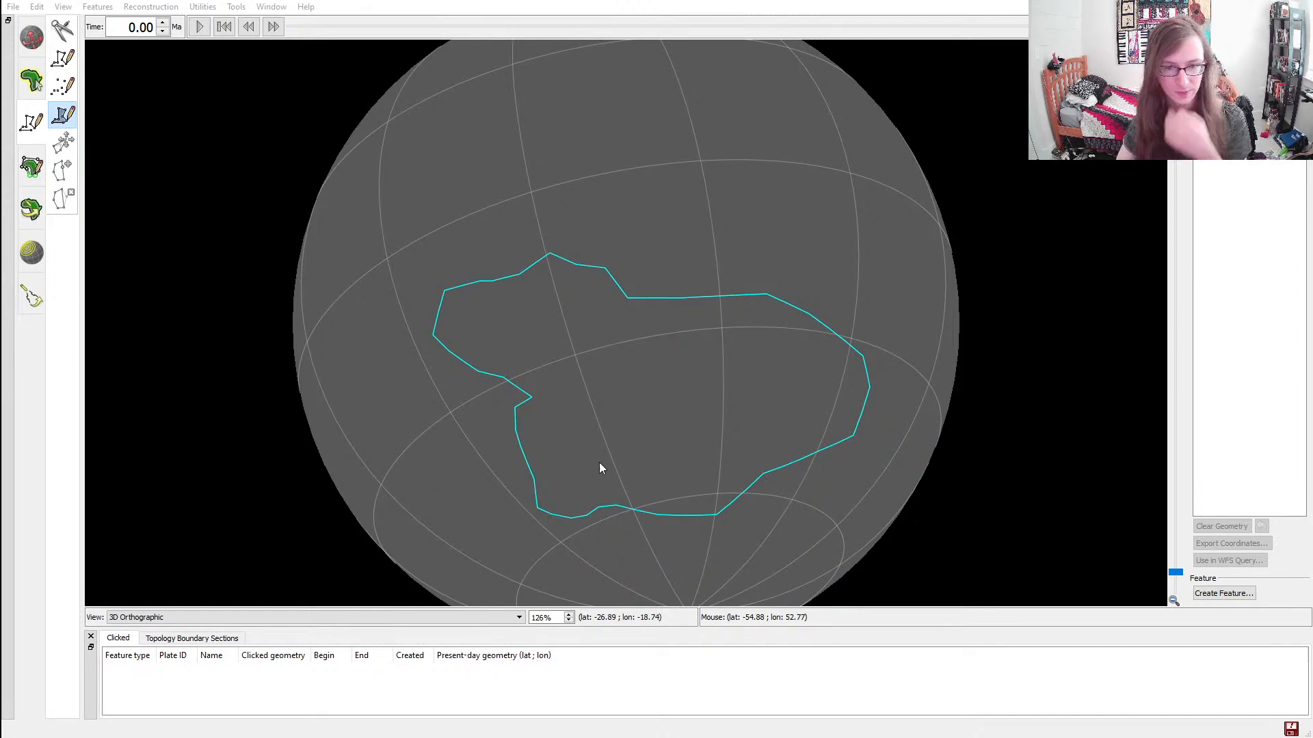
pyautogui.click(685, 475)
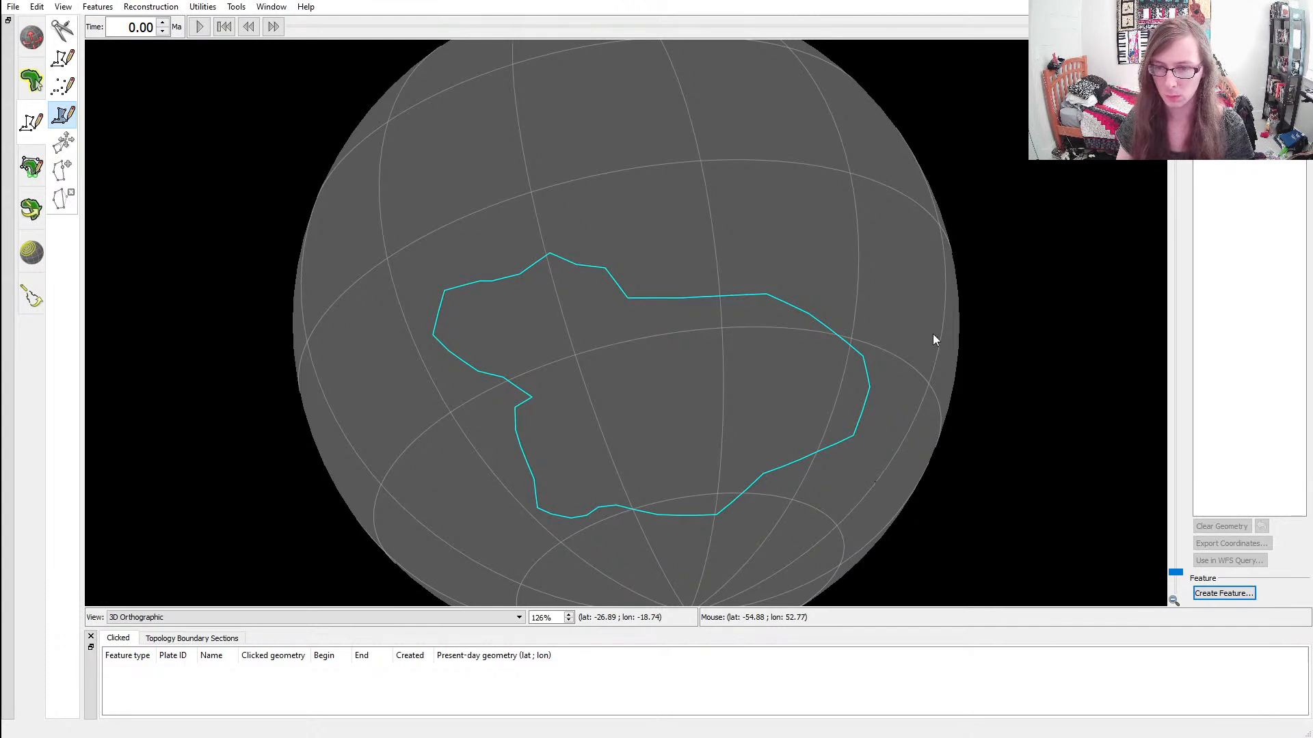
pyautogui.click(1141, 216)
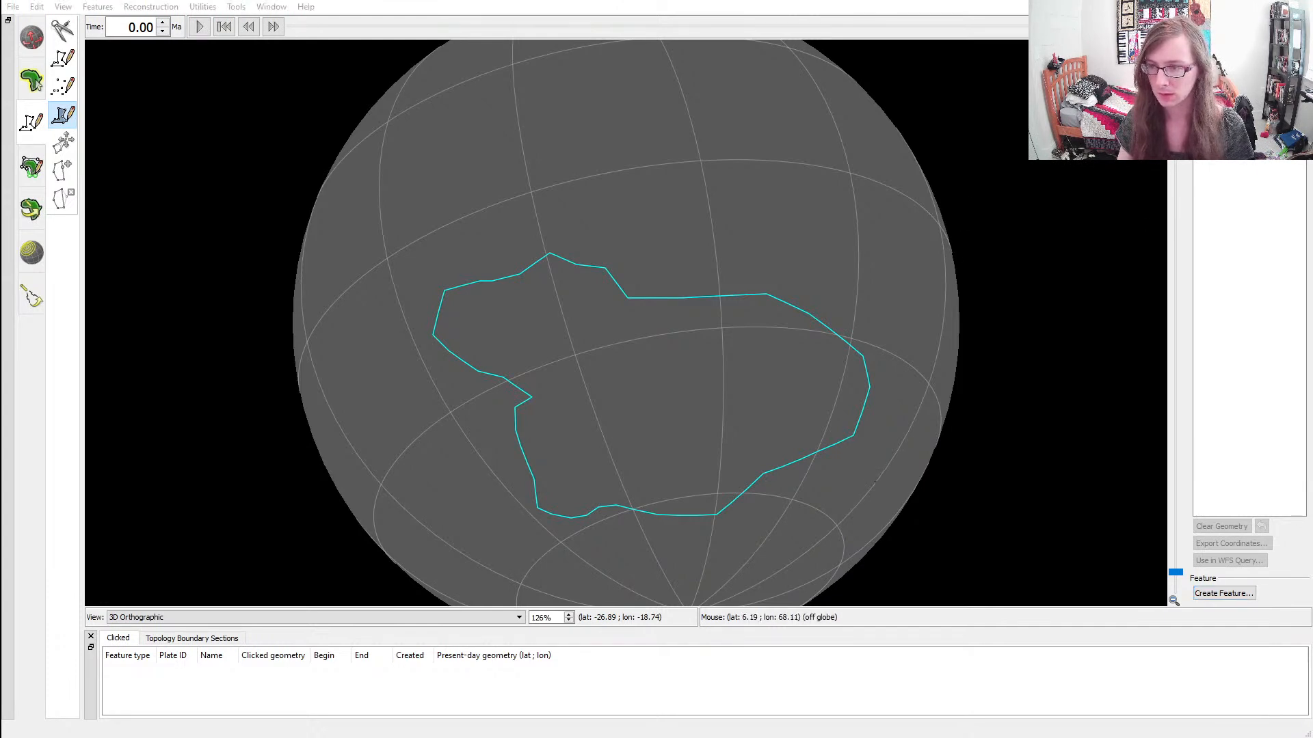
pyautogui.click(825, 0)
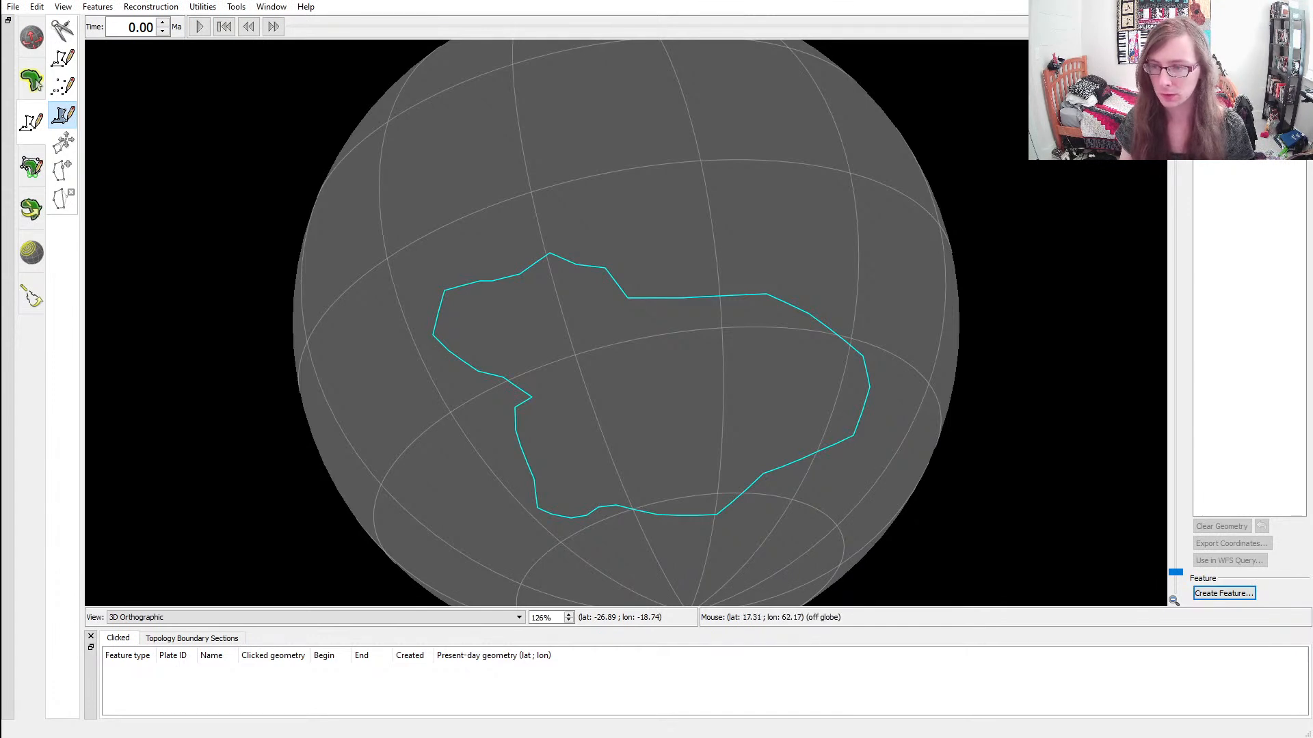
pyautogui.click(1250, 522)
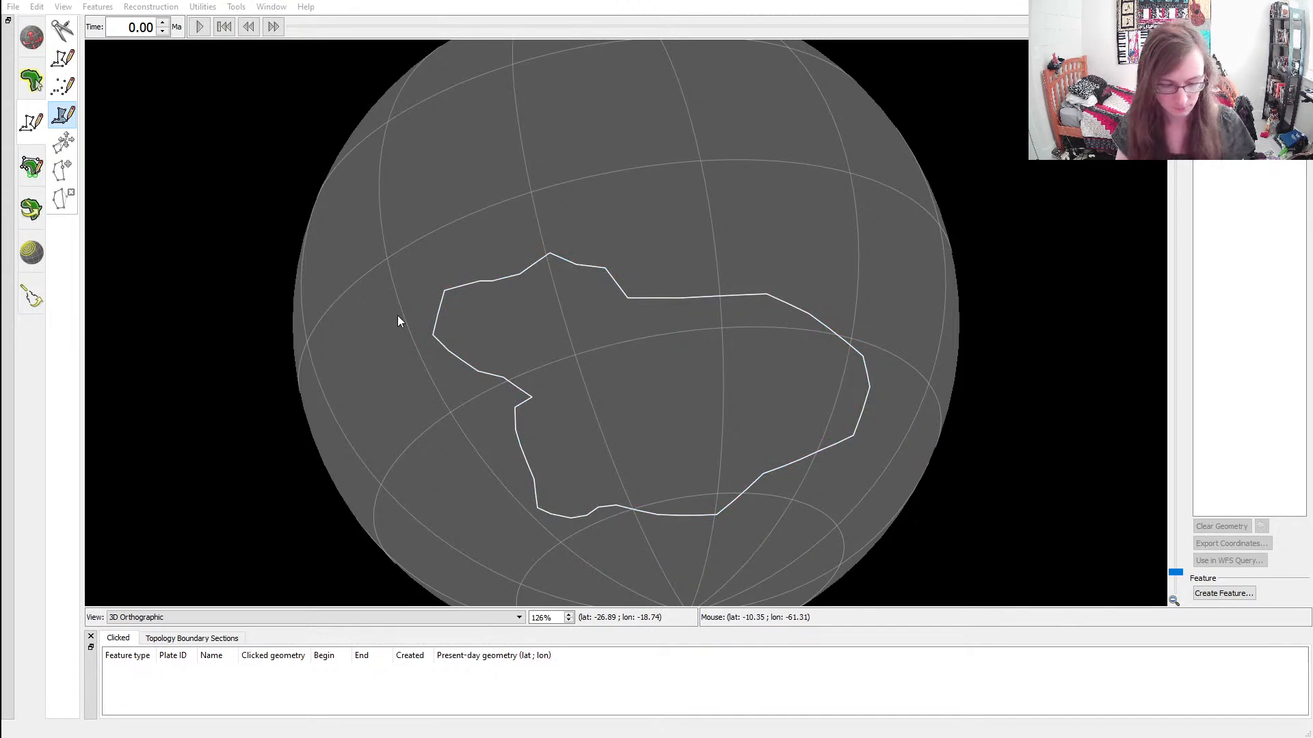
pyautogui.keyDown('ctrl'); pyautogui.moveTo(391, 327); pyautogui.dragTo(624, 372); pyautogui.keyUp('ctrl')
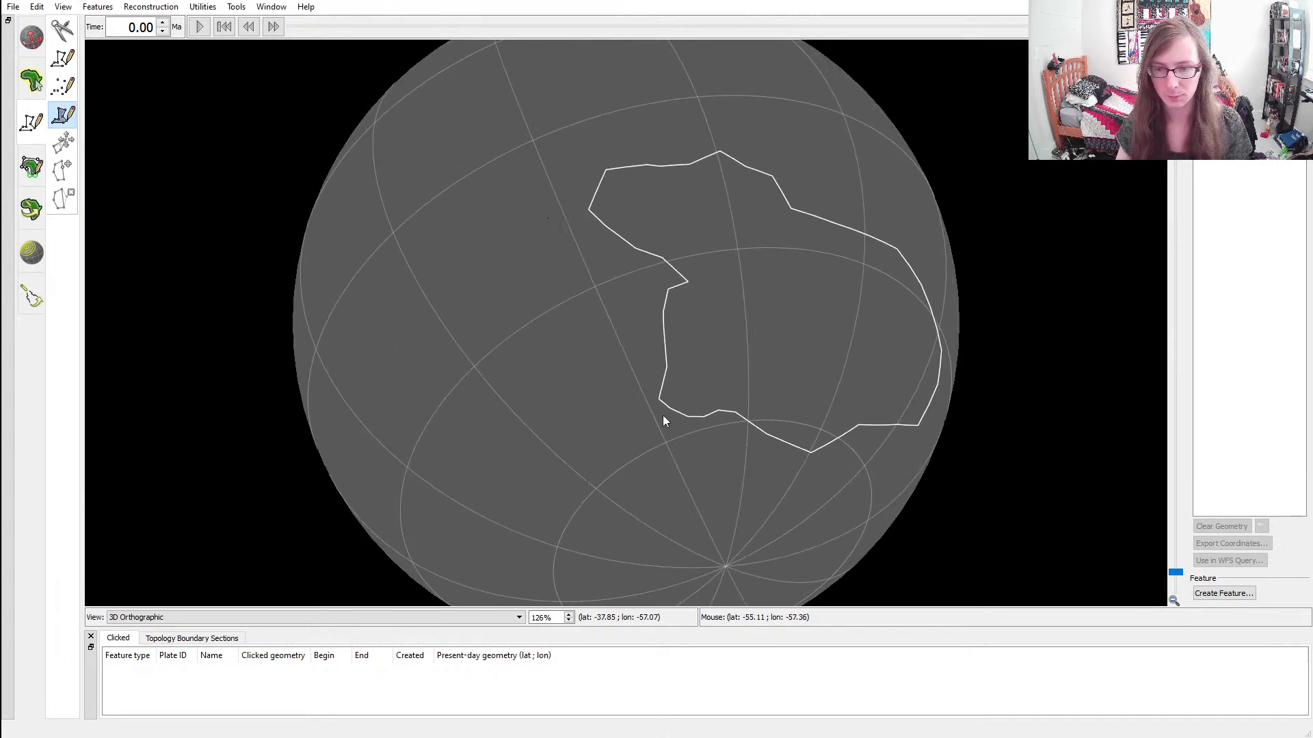
# Start a second continent polygon at the first continent's southwestern corner and outline its southern and western coast to about latitude -6.5, longitude -101.8
pyautogui.keyDown('ctrl'); pyautogui.moveTo(855, 342); pyautogui.dragTo(876, 430); pyautogui.keyUp('ctrl')
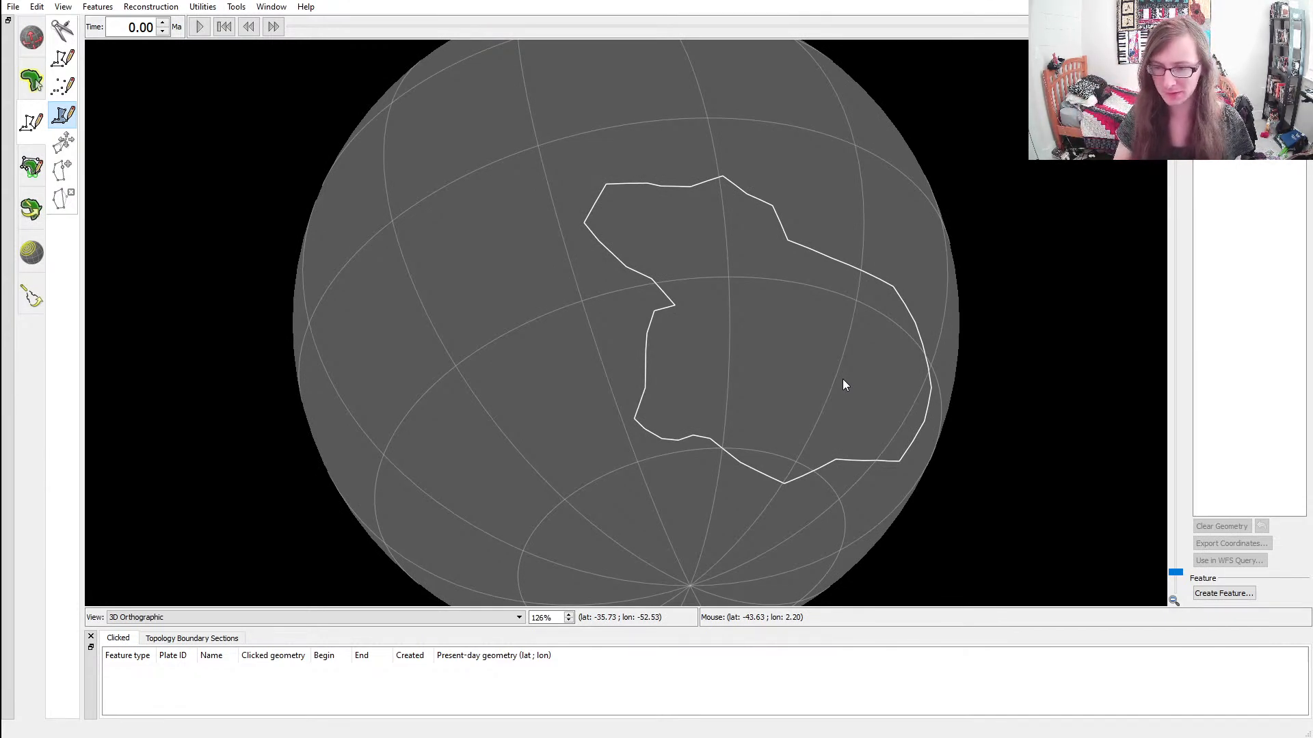
pyautogui.keyDown('ctrl'); pyautogui.moveTo(738, 366); pyautogui.dragTo(799, 376); pyautogui.keyUp('ctrl')
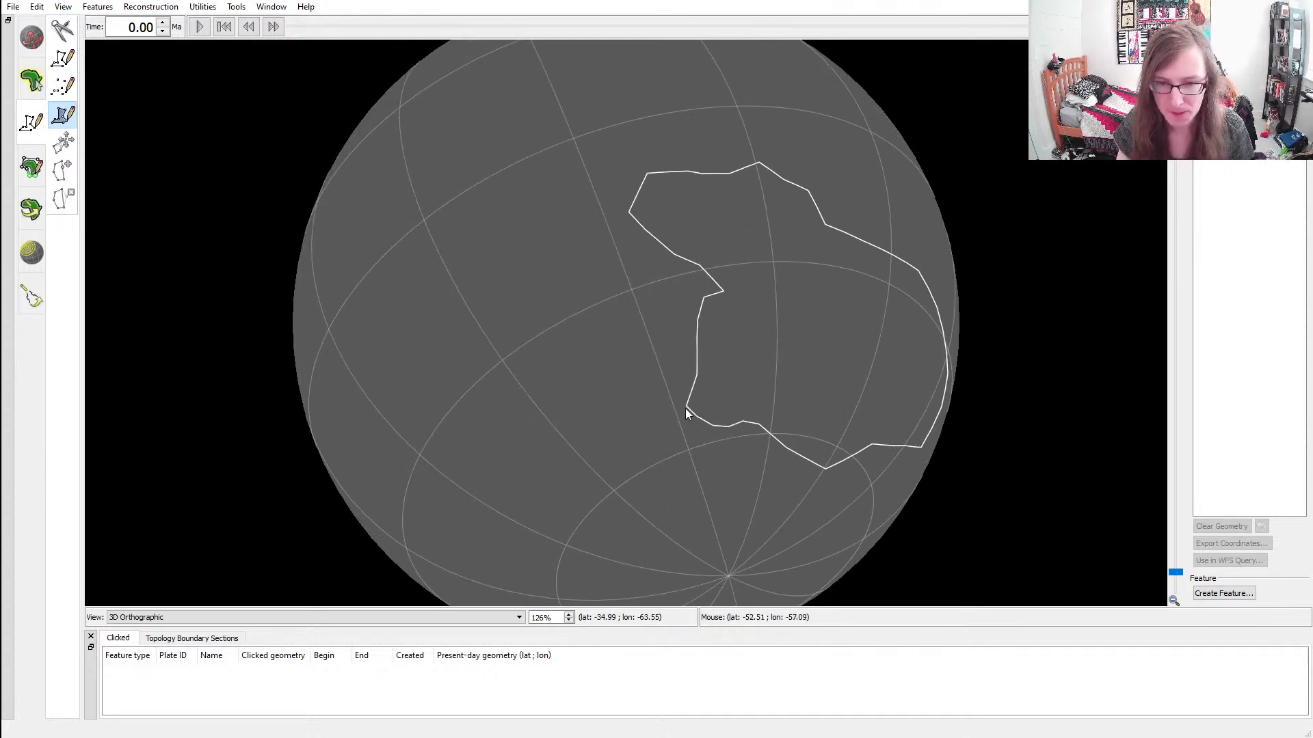
pyautogui.scroll(5, 687, 408)
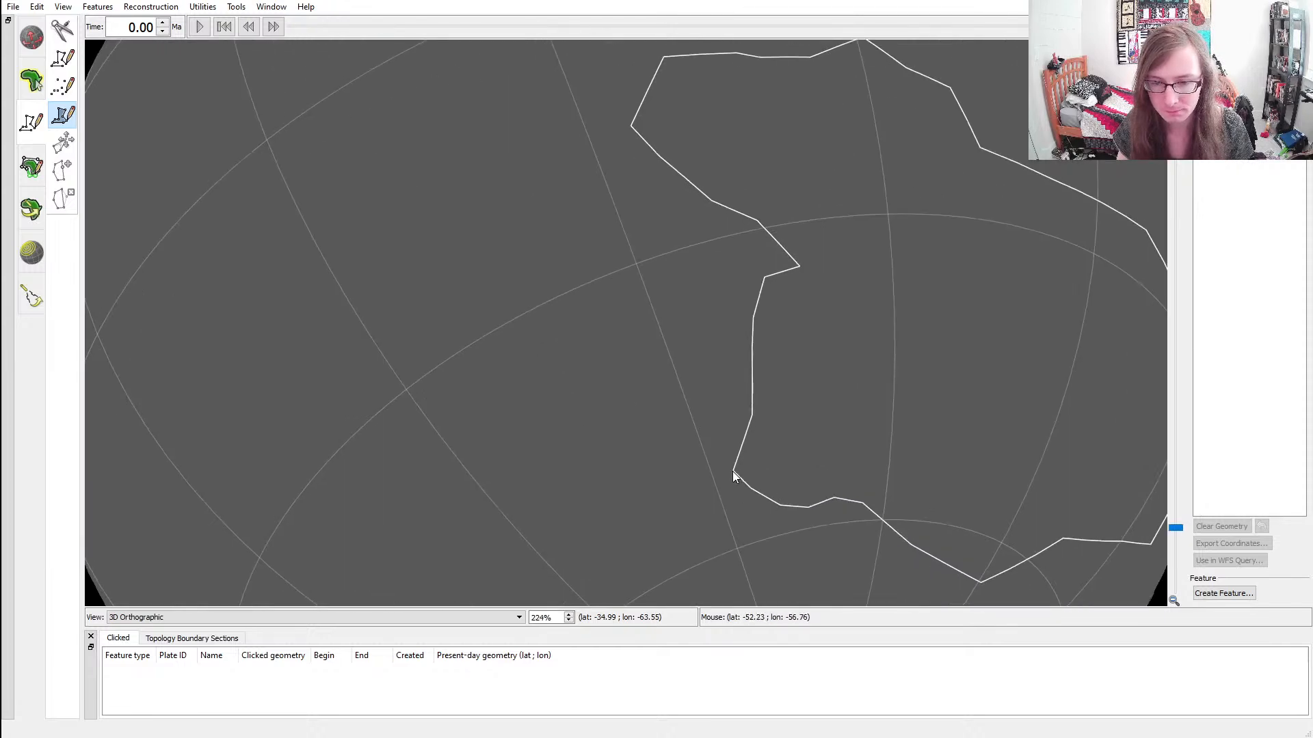
pyautogui.scroll(-5, 735, 469)
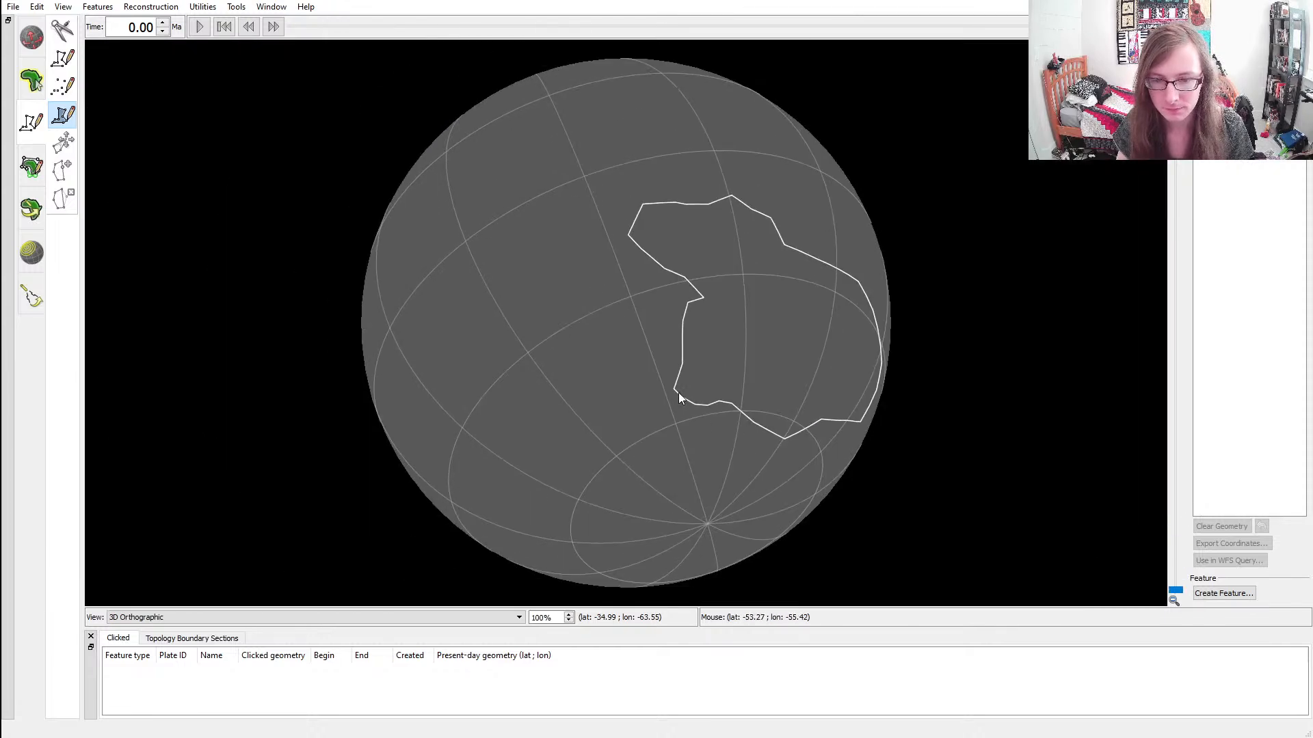
pyautogui.scroll(-1, 679, 397)
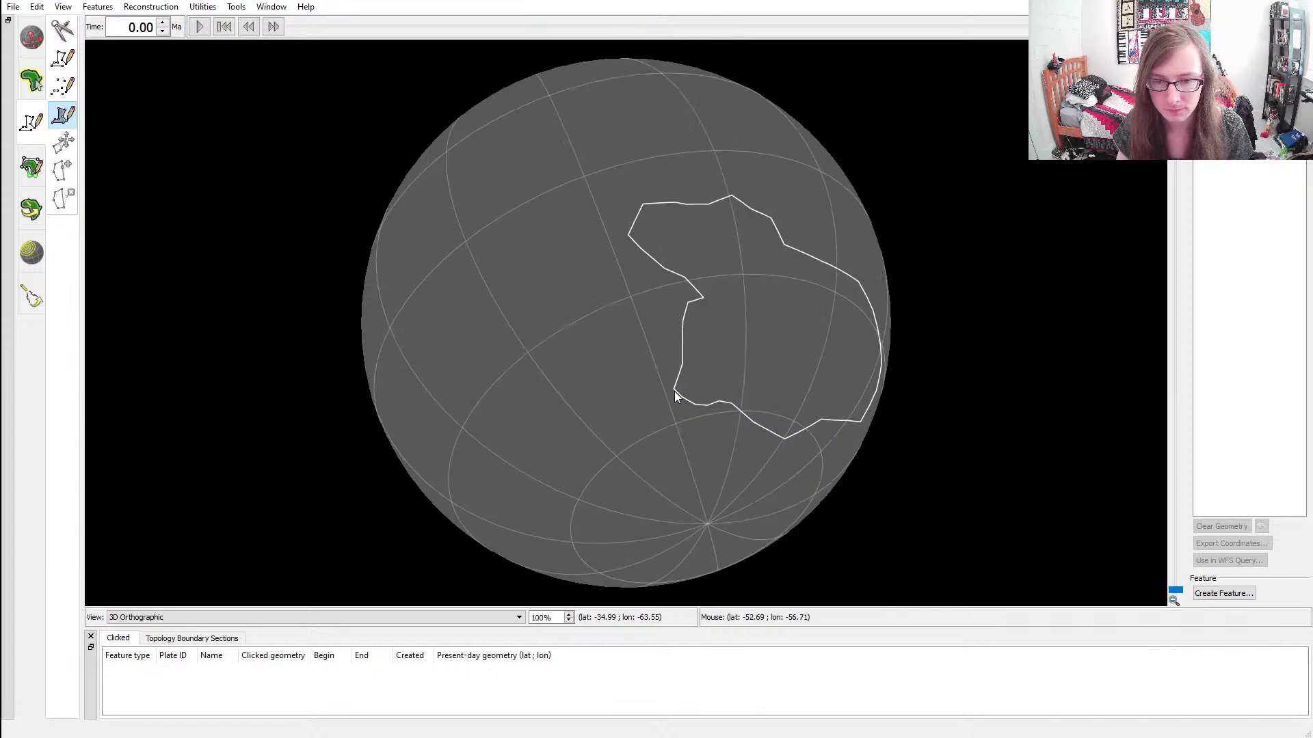
pyautogui.click(674, 391)
pyautogui.click(616, 412)
pyautogui.click(581, 395)
pyautogui.click(533, 383)
pyautogui.click(487, 385)
pyautogui.click(443, 365)
pyautogui.click(433, 334)
pyautogui.click(439, 297)
# Extend the outline around the second continent's northern tip at about latitude 21.0, longitude -74.8, ending at about latitude 8.3, longitude -57.0
pyautogui.click(473, 250)
pyautogui.click(464, 228)
pyautogui.click(475, 193)
pyautogui.click(499, 141)
pyautogui.click(521, 141)
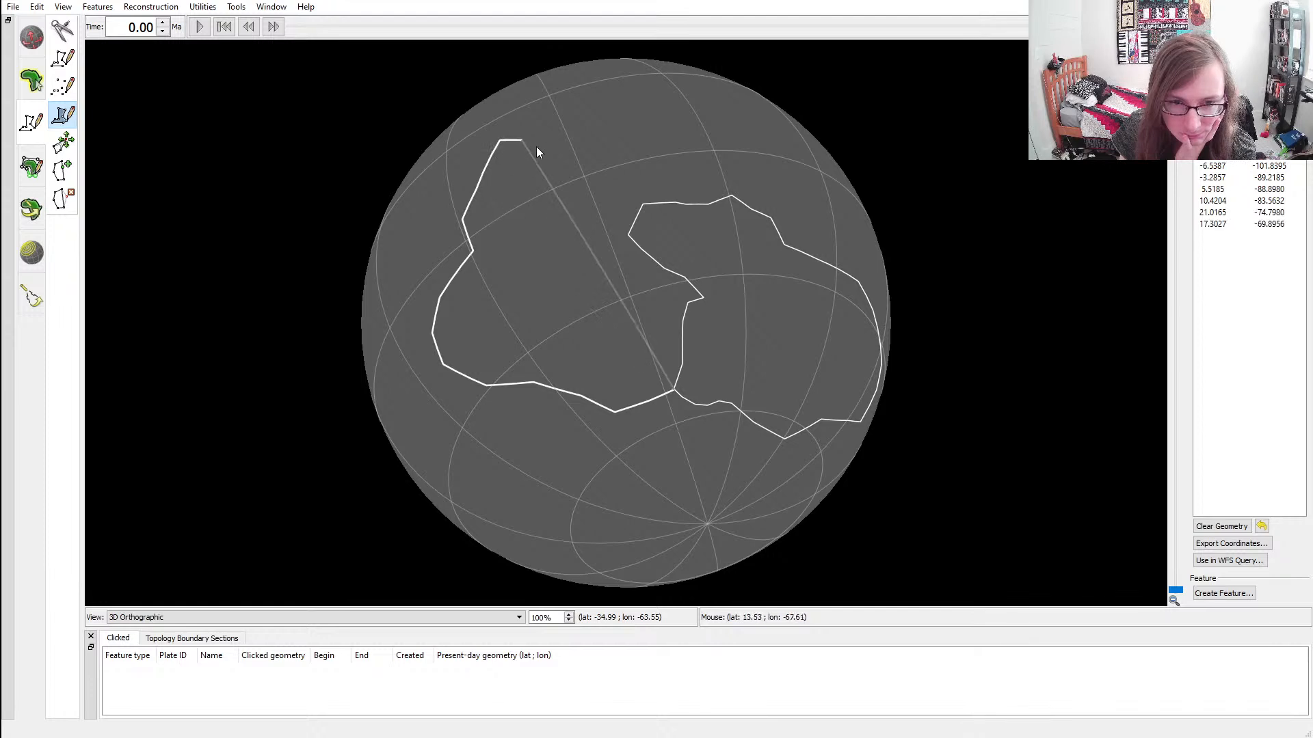
pyautogui.click(586, 145)
pyautogui.click(603, 176)
pyautogui.click(620, 208)
pyautogui.click(636, 205)
pyautogui.click(636, 212)
pyautogui.hotkey('ctrl', 'z')
pyautogui.hotkey('ctrl', 'z')
pyautogui.hotkey('ctrl', 'z')
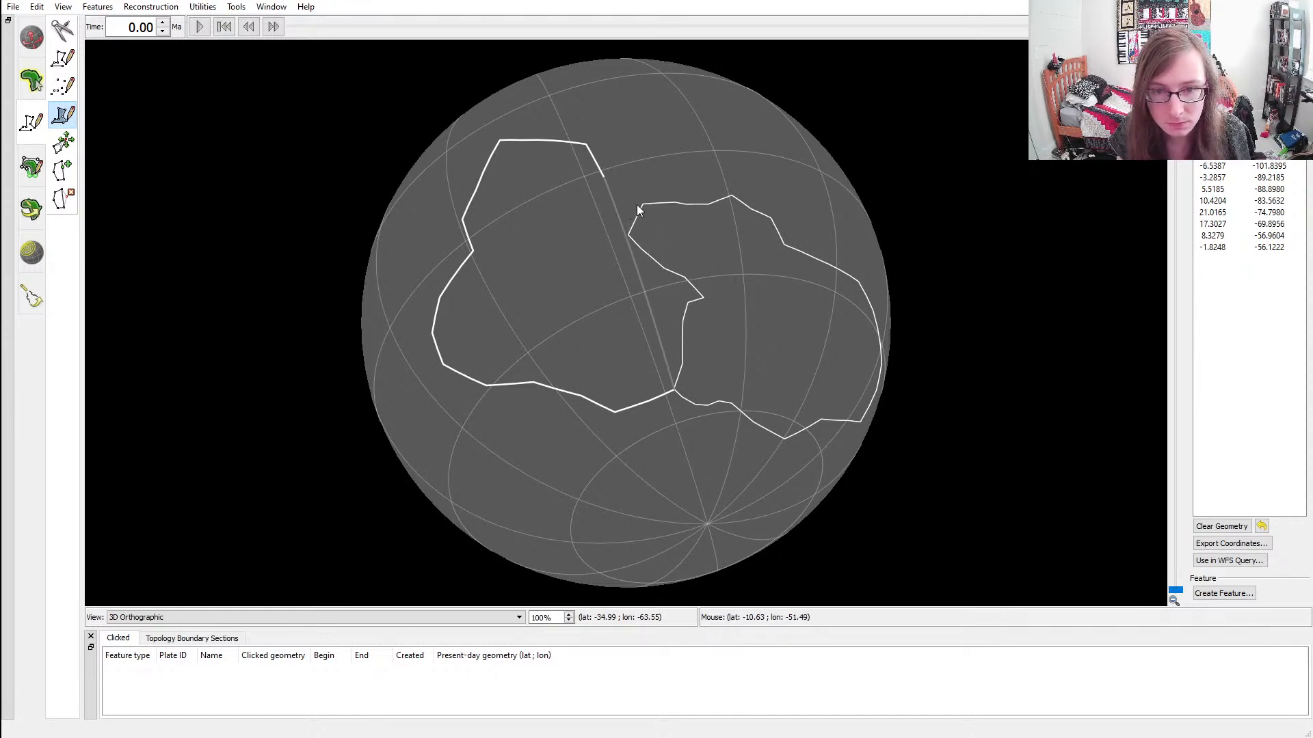
pyautogui.hotkey('ctrl', 'z')
# Outline the second continent's northeastern coast down to the first continent's edge at about latitude -13.6, longitude -52.5
pyautogui.click(599, 154)
pyautogui.click(599, 170)
pyautogui.click(604, 188)
pyautogui.click(614, 198)
pyautogui.click(619, 212)
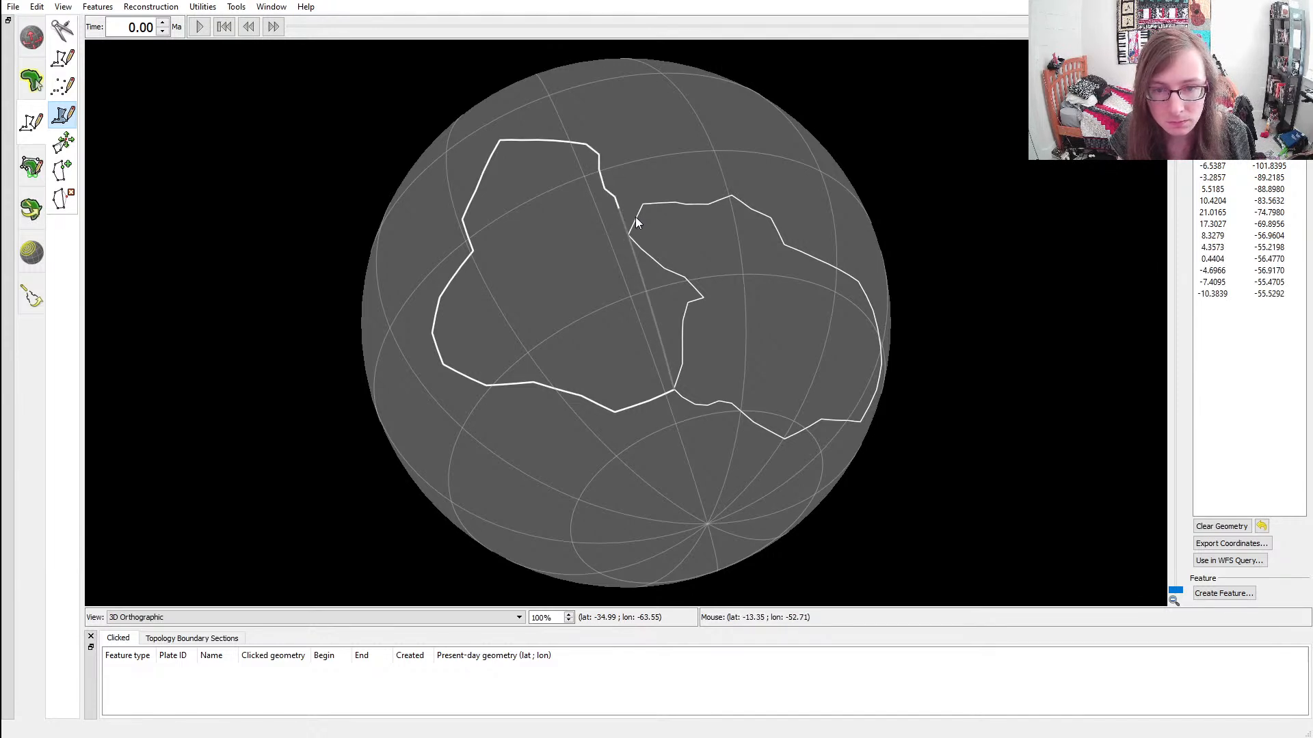
pyautogui.click(635, 217)
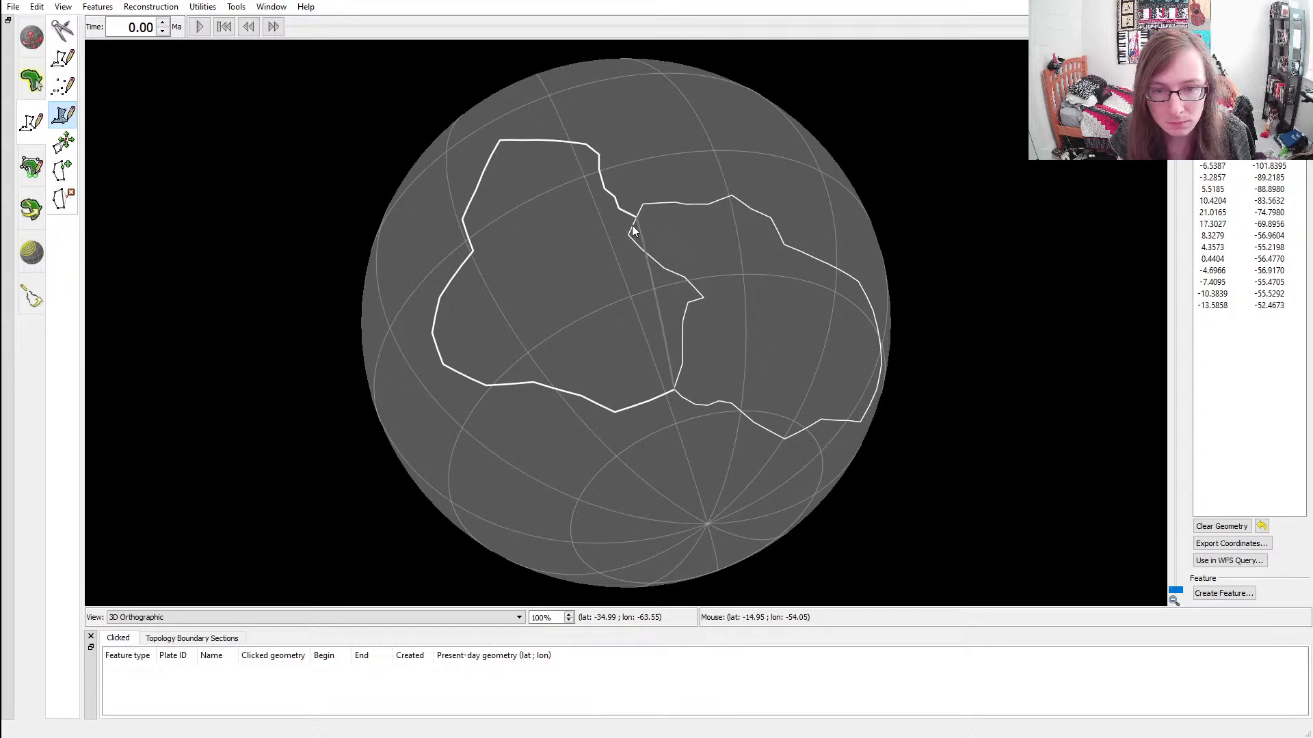
# Undo the last vertex and place it exactly on the first continent's edge at about latitude -13.8, longitude -52.7
pyautogui.scroll(5, 627, 235)
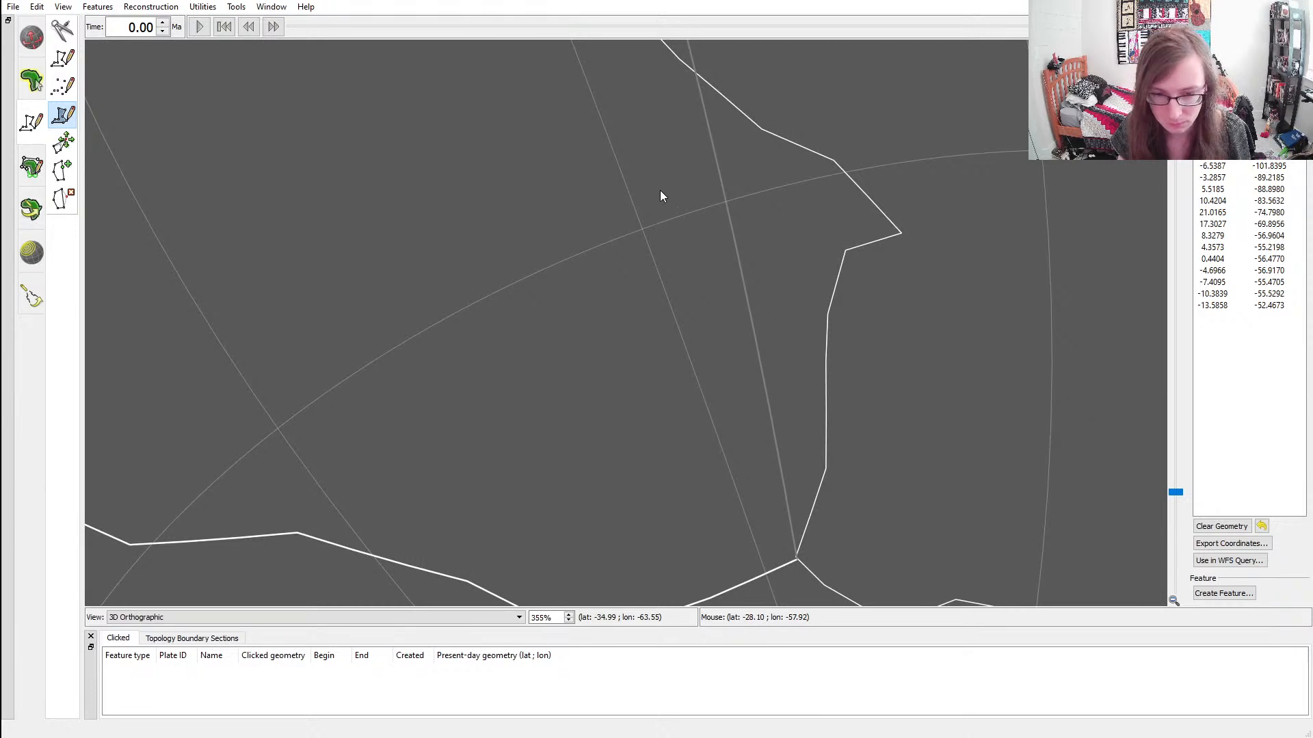
pyautogui.keyDown('ctrl'); pyautogui.moveTo(645, 188); pyautogui.dragTo(657, 454); pyautogui.keyUp('ctrl')
pyautogui.scroll(4, 651, 267)
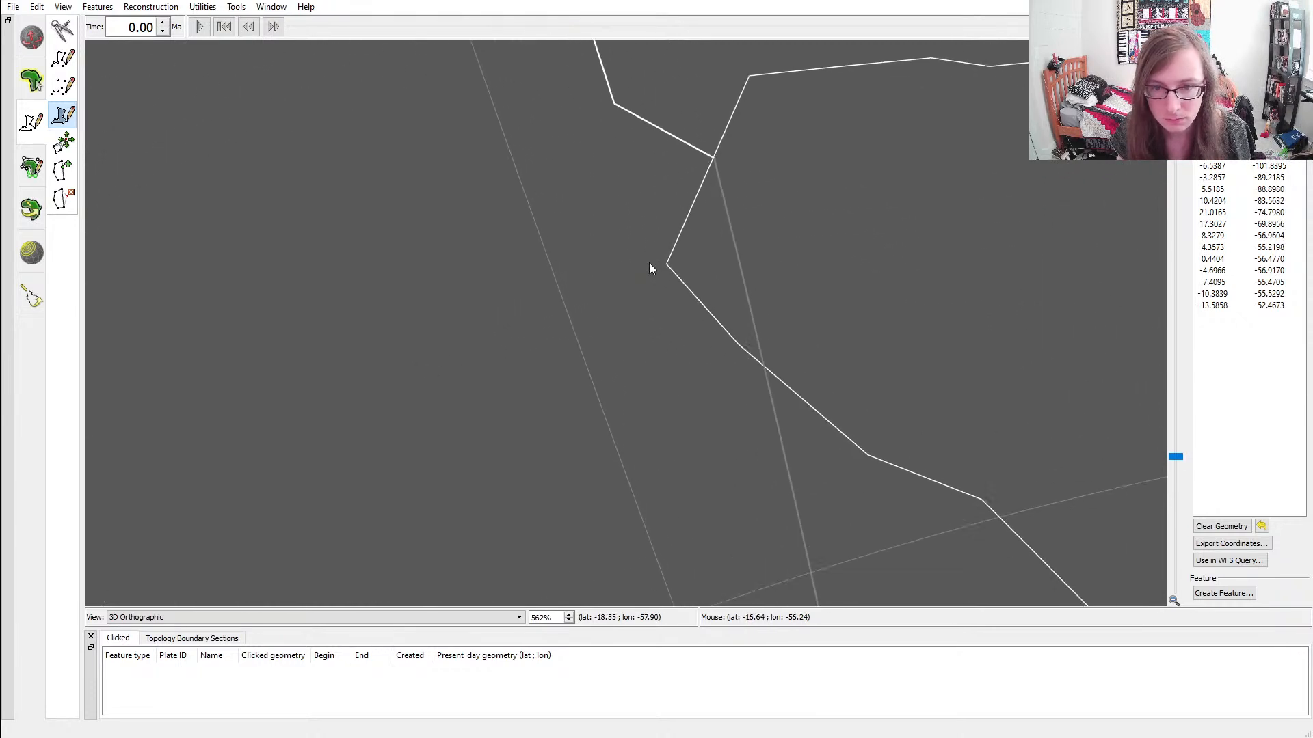
pyautogui.scroll(4, 717, 253)
pyautogui.keyDown('ctrl'); pyautogui.moveTo(756, 180); pyautogui.dragTo(735, 429); pyautogui.keyUp('ctrl')
pyautogui.scroll(5, 761, 328)
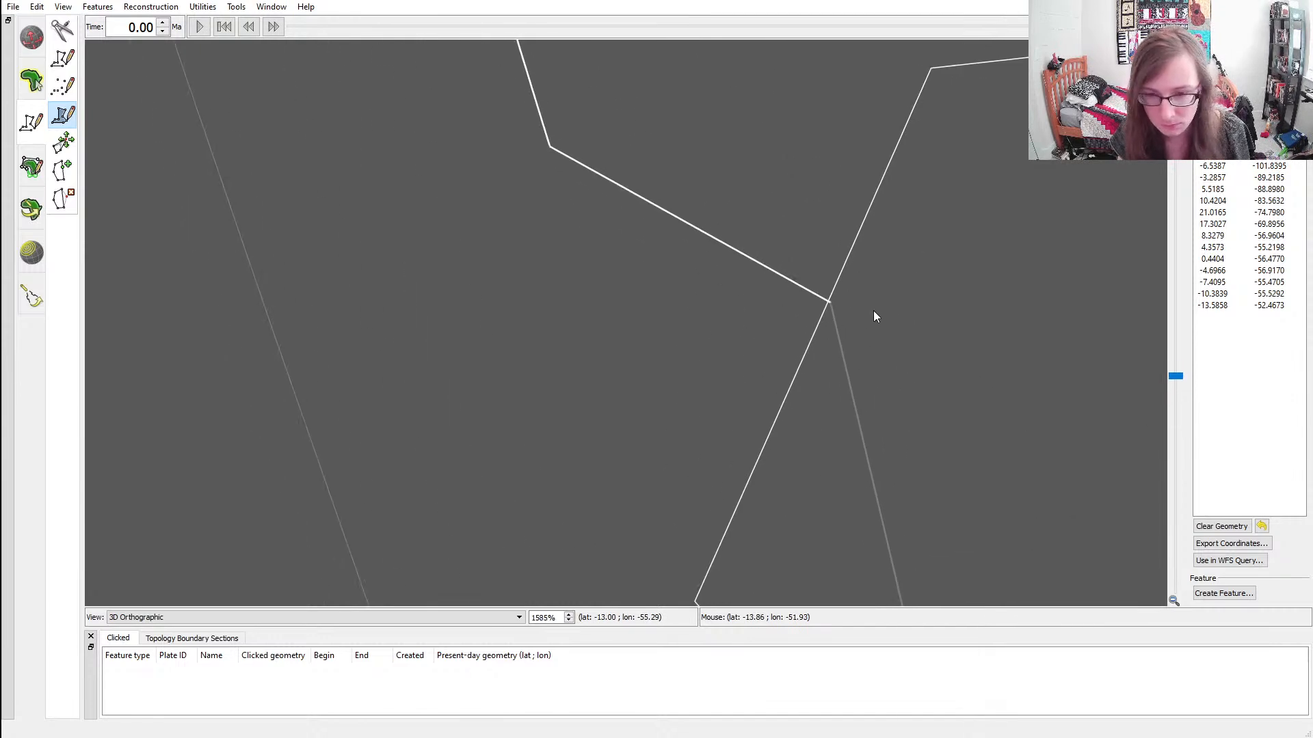
pyautogui.hotkey('ctrl', 'z')
pyautogui.scroll(5, 832, 303)
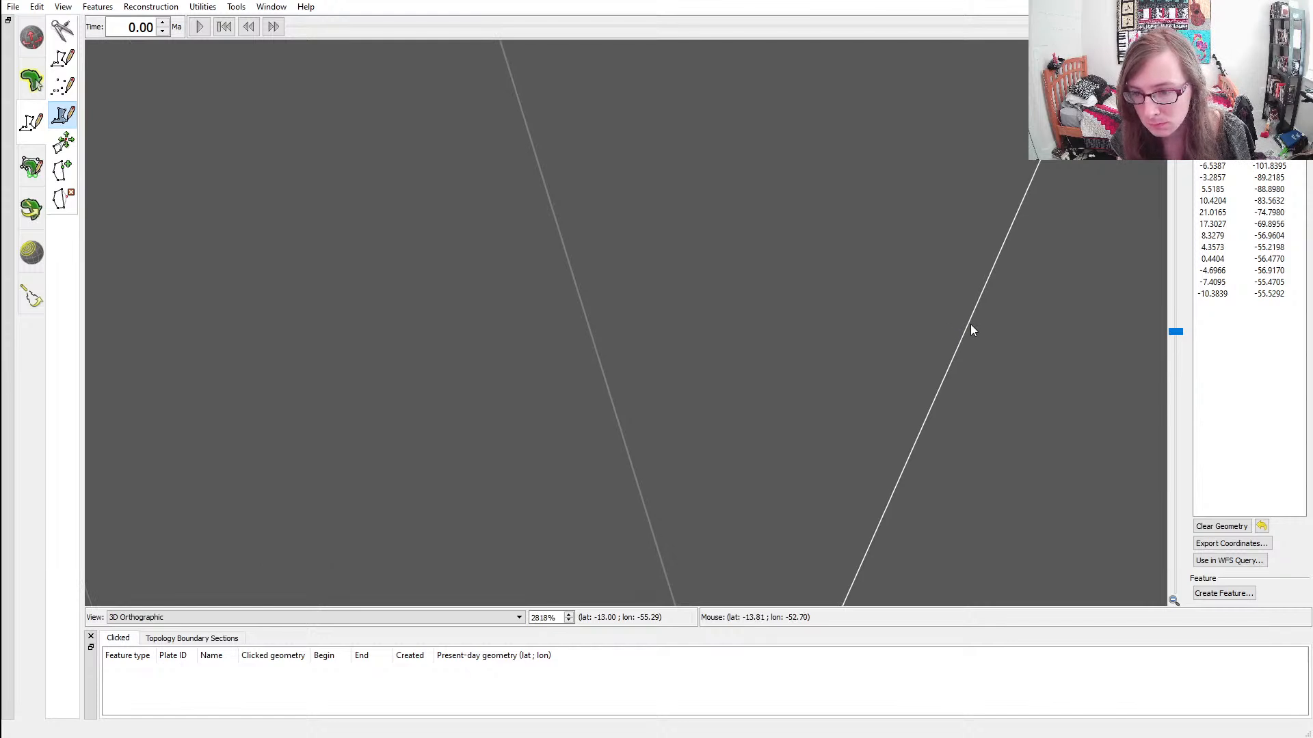
pyautogui.click(968, 323)
# Trace the outline along the first continent's northwestern edge, vertex by vertex, to the notch at about latitude -34.3, longitude -41.7
pyautogui.keyDown('ctrl'); pyautogui.moveTo(931, 511); pyautogui.dragTo(1046, 31); pyautogui.keyUp('ctrl')
pyautogui.click(862, 339)
pyautogui.keyDown('ctrl'); pyautogui.moveTo(1015, 410); pyautogui.dragTo(633, 81); pyautogui.keyUp('ctrl')
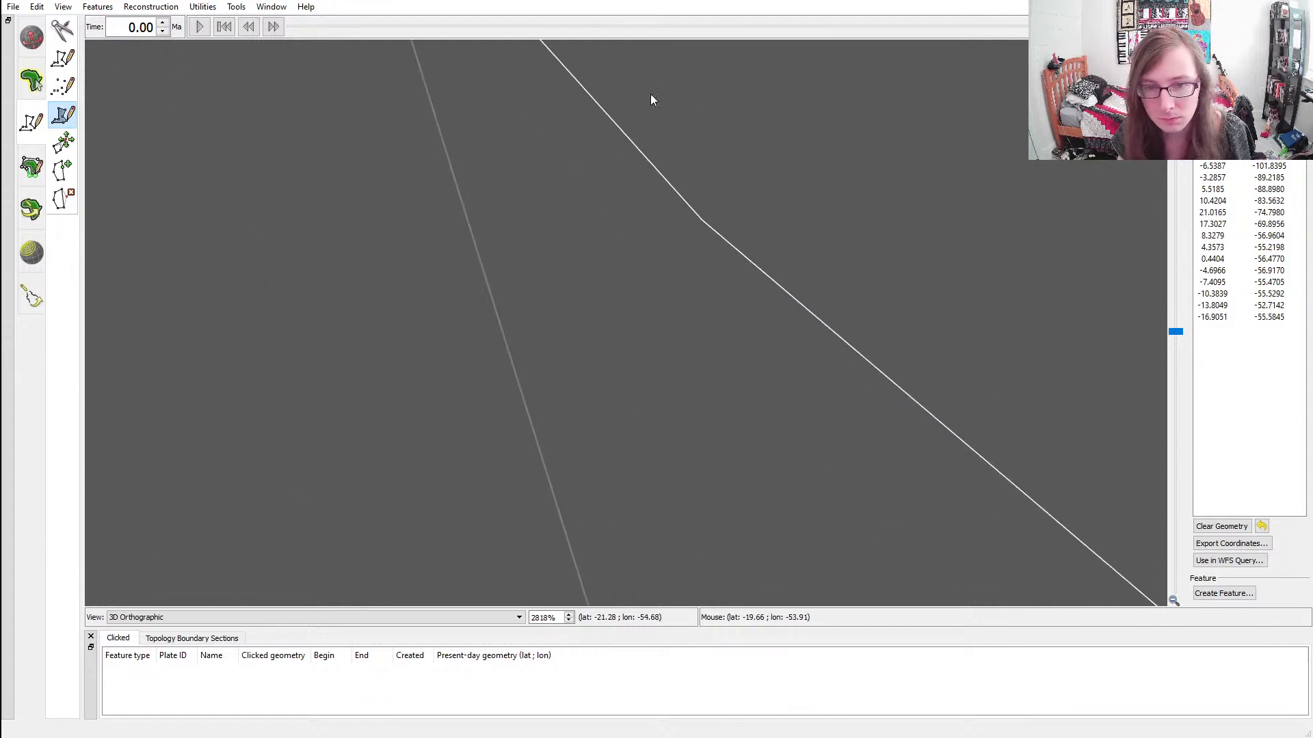
pyautogui.click(702, 224)
pyautogui.keyDown('ctrl'); pyautogui.moveTo(702, 224); pyautogui.dragTo(595, 94); pyautogui.keyUp('ctrl')
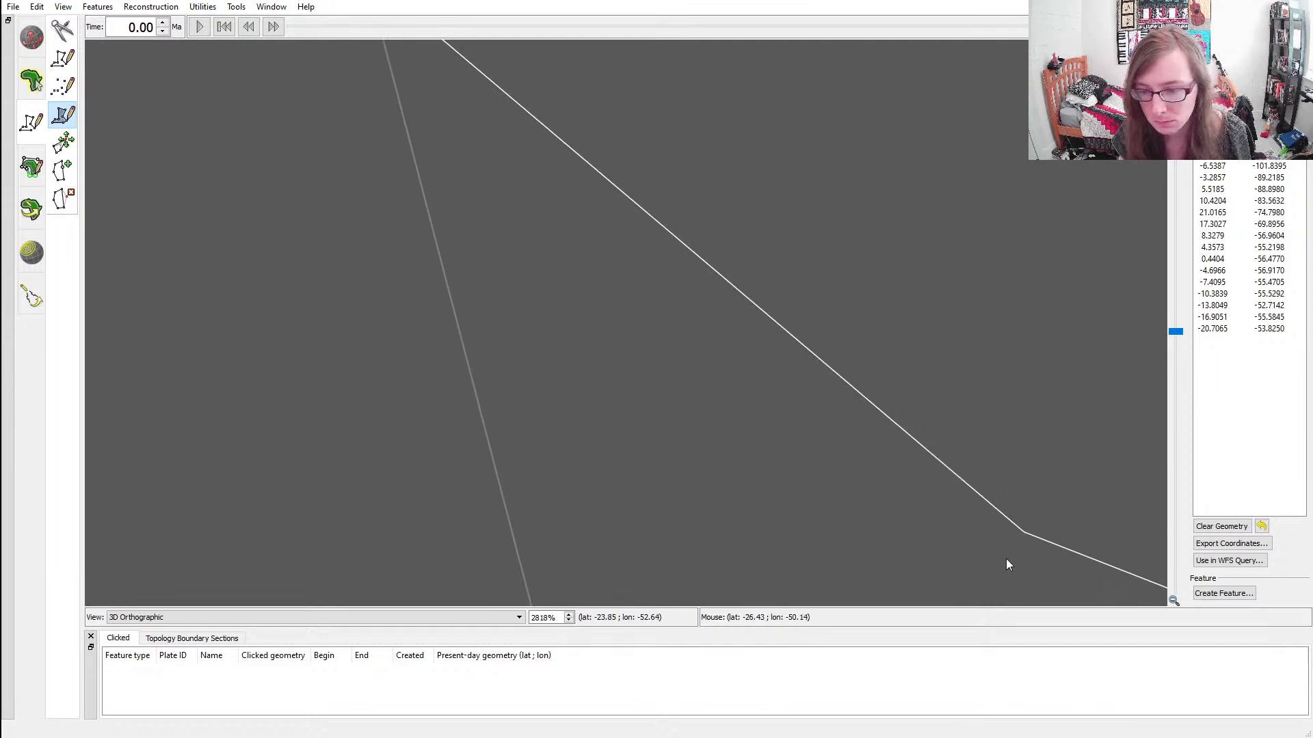
pyautogui.click(1023, 532)
pyautogui.keyDown('ctrl'); pyautogui.moveTo(1076, 522); pyautogui.dragTo(477, 228); pyautogui.keyUp('ctrl')
pyautogui.click(1035, 465)
pyautogui.keyDown('ctrl'); pyautogui.moveTo(1104, 474); pyautogui.dragTo(642, 96); pyautogui.keyUp('ctrl')
pyautogui.keyDown('ctrl'); pyautogui.moveTo(1013, 432); pyautogui.dragTo(843, 331); pyautogui.keyUp('ctrl')
pyautogui.click(877, 425)
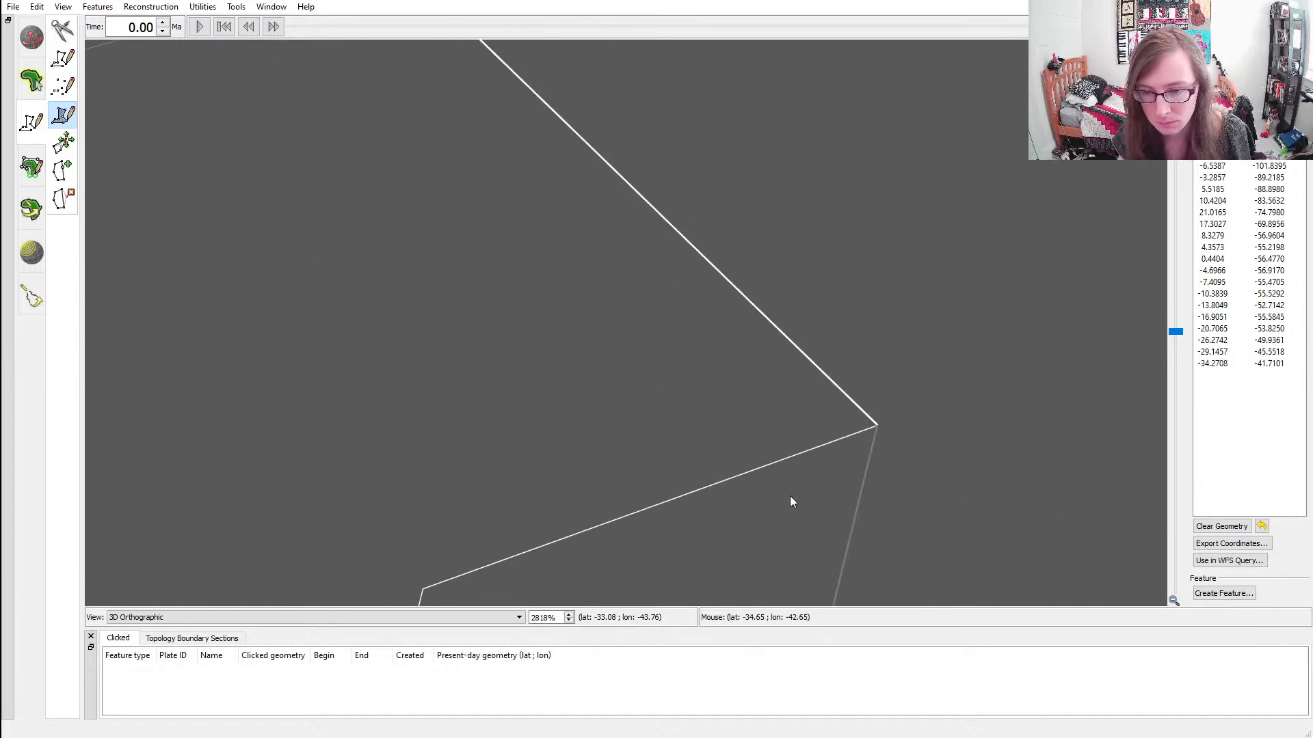
# Trace the rest of the shared western edge from the notch to the southwestern corner at about latitude -52.2, longitude -56.6
pyautogui.keyDown('ctrl'); pyautogui.moveTo(819, 486); pyautogui.dragTo(1057, 301); pyautogui.keyUp('ctrl')
pyautogui.click(746, 387)
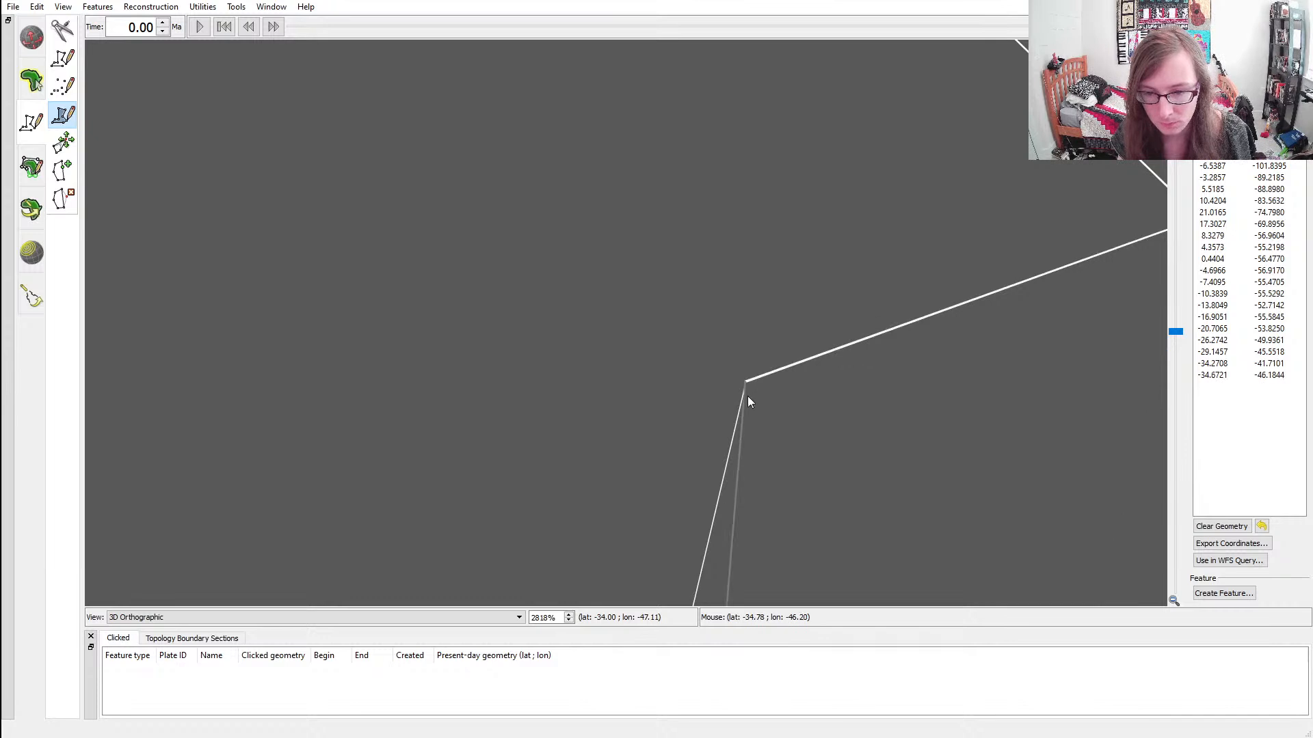
pyautogui.keyDown('ctrl'); pyautogui.moveTo(838, 460); pyautogui.dragTo(850, 302); pyautogui.keyUp('ctrl')
pyautogui.click(851, 293)
pyautogui.keyDown('ctrl'); pyautogui.moveTo(913, 427); pyautogui.dragTo(871, 363); pyautogui.keyUp('ctrl')
pyautogui.click(843, 387)
pyautogui.keyDown('ctrl'); pyautogui.moveTo(888, 423); pyautogui.dragTo(928, 335); pyautogui.keyUp('ctrl')
pyautogui.click(820, 531)
pyautogui.keyDown('ctrl'); pyautogui.moveTo(820, 532); pyautogui.dragTo(845, 416); pyautogui.keyUp('ctrl')
pyautogui.click(834, 436)
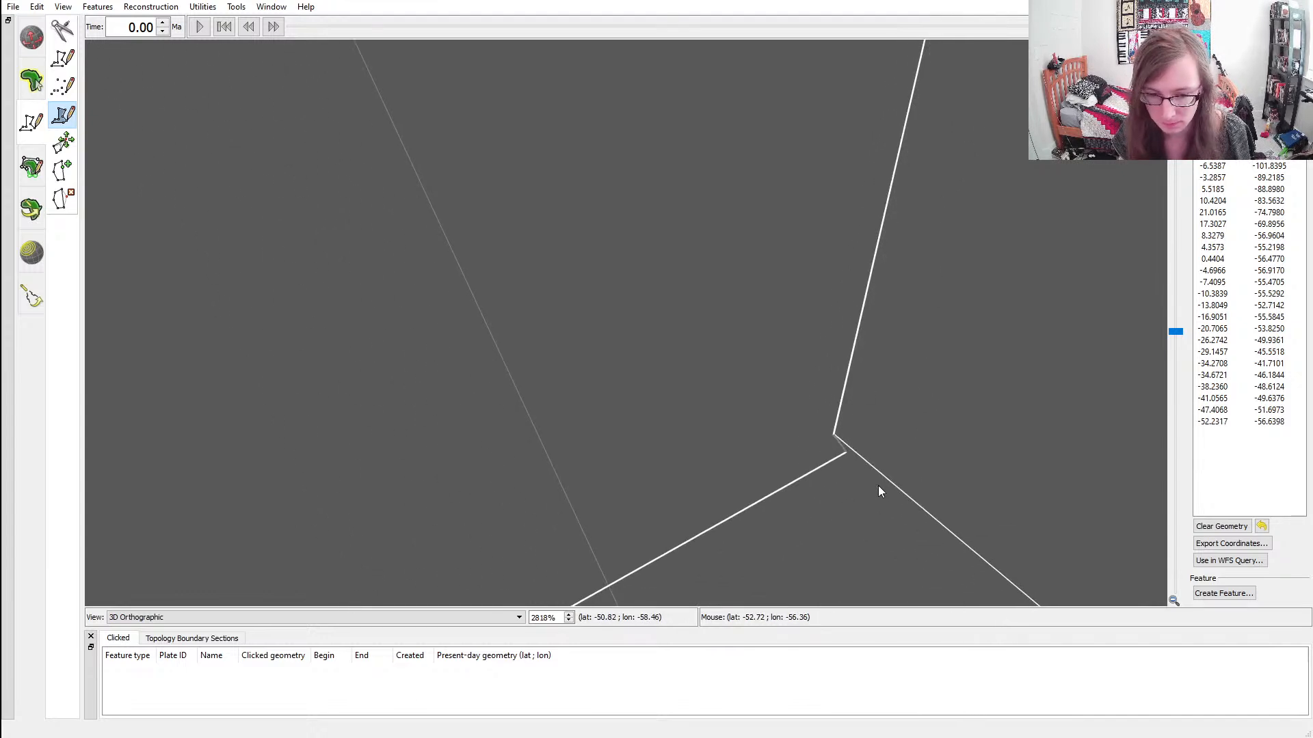
# Delete the outline's last vertex and move its starting vertex onto the first continent's southwestern corner
pyautogui.click(63, 142)
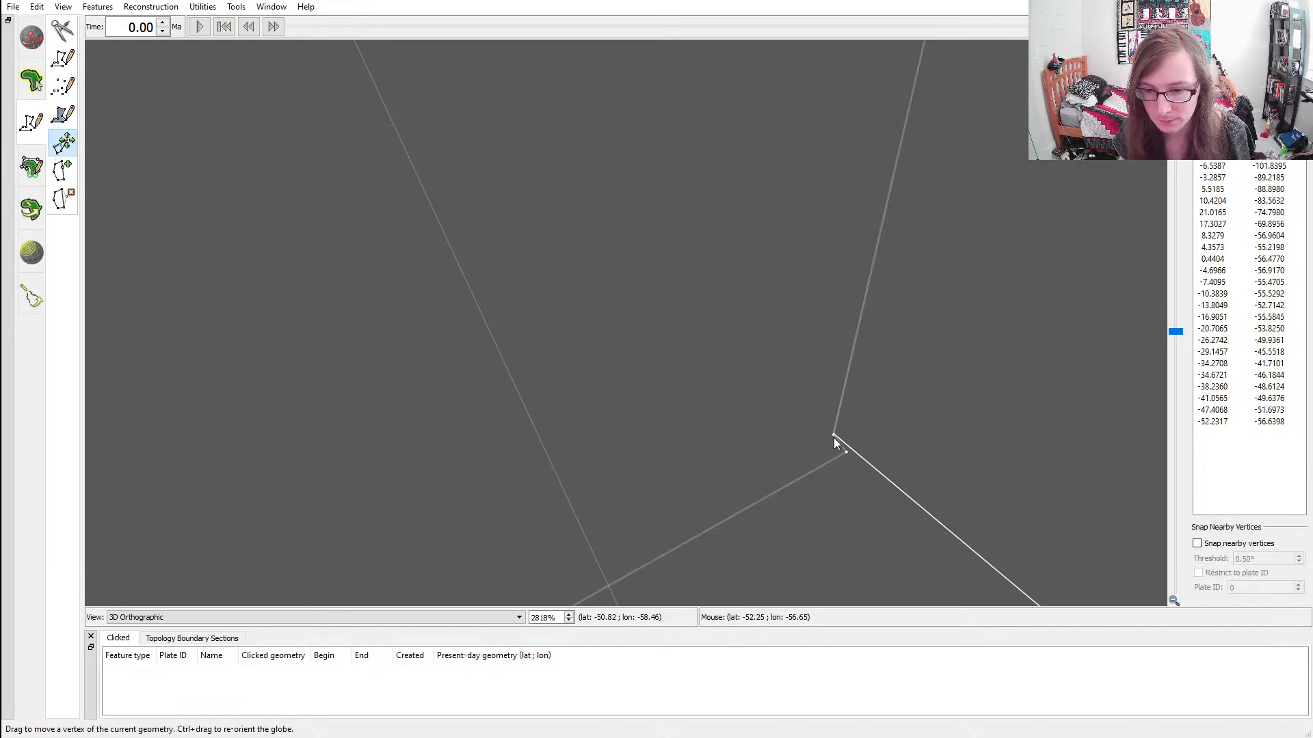
pyautogui.moveTo(834, 436); pyautogui.dragTo(807, 431)
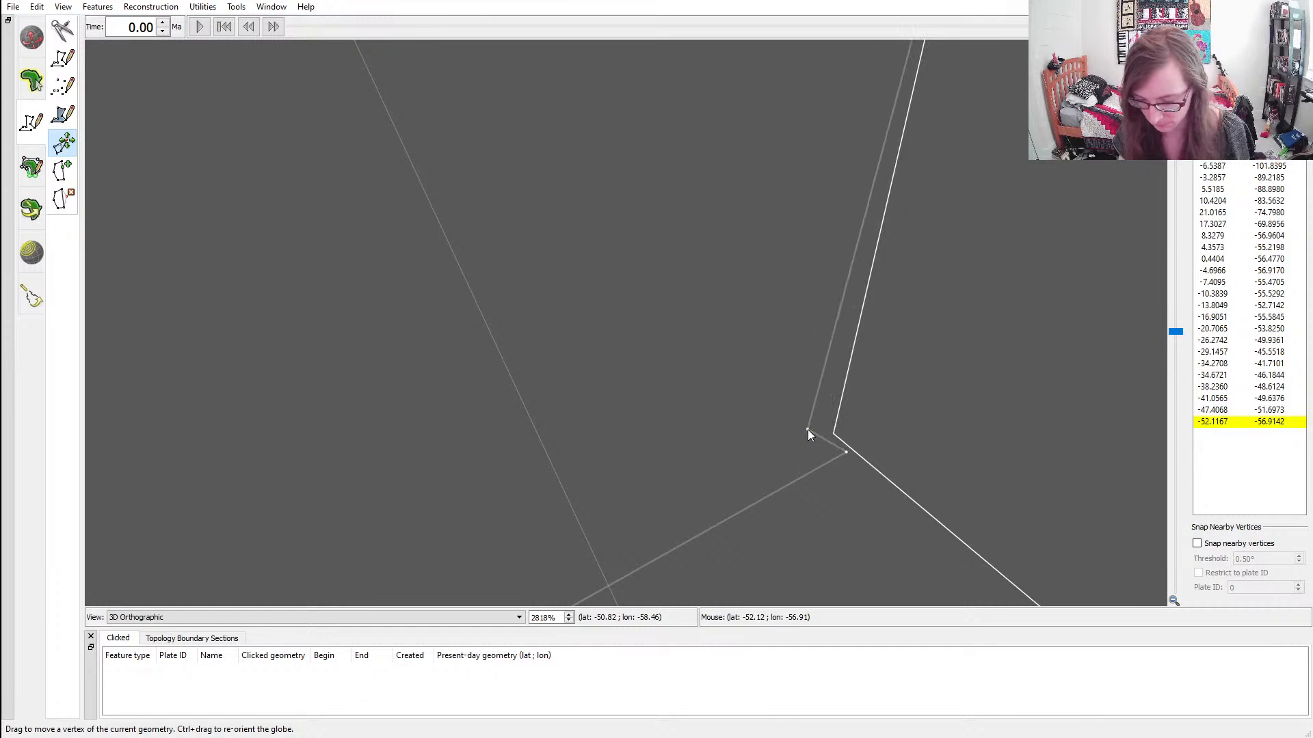
pyautogui.click(62, 199)
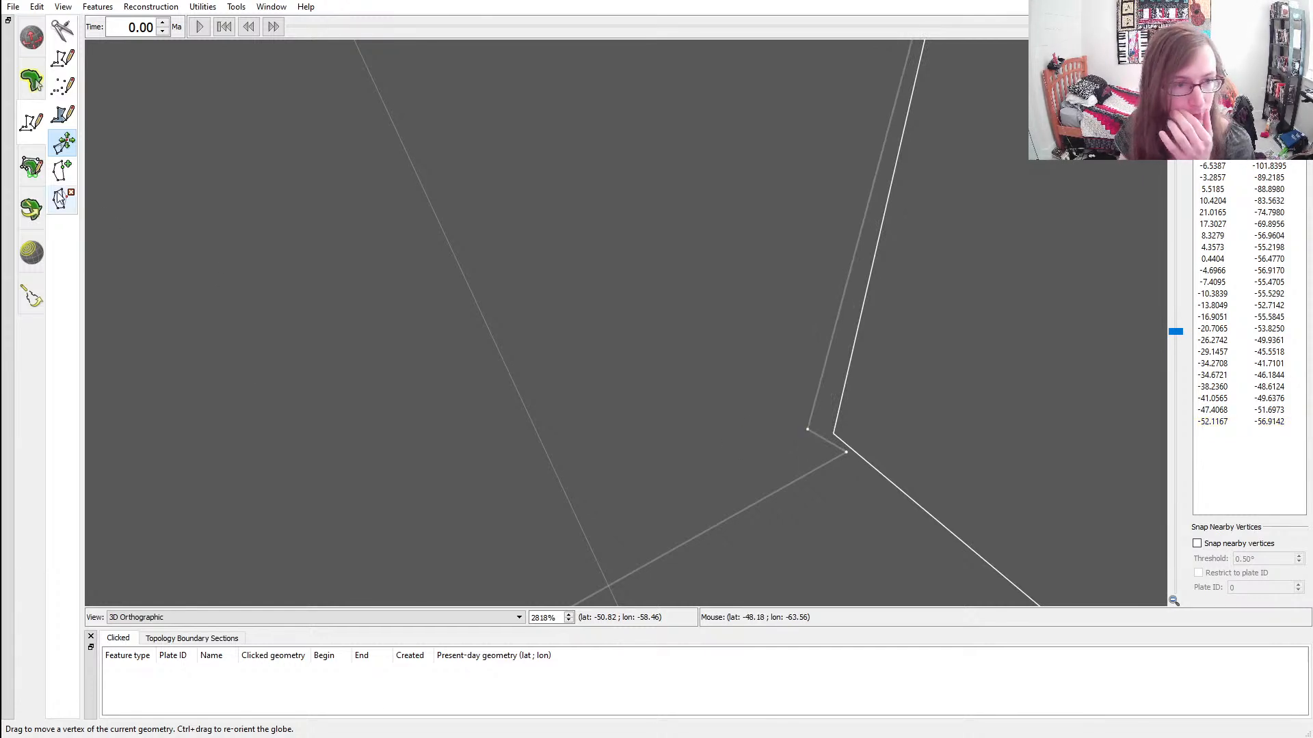
pyautogui.click(808, 430)
pyautogui.click(62, 143)
pyautogui.moveTo(847, 451); pyautogui.dragTo(834, 432)
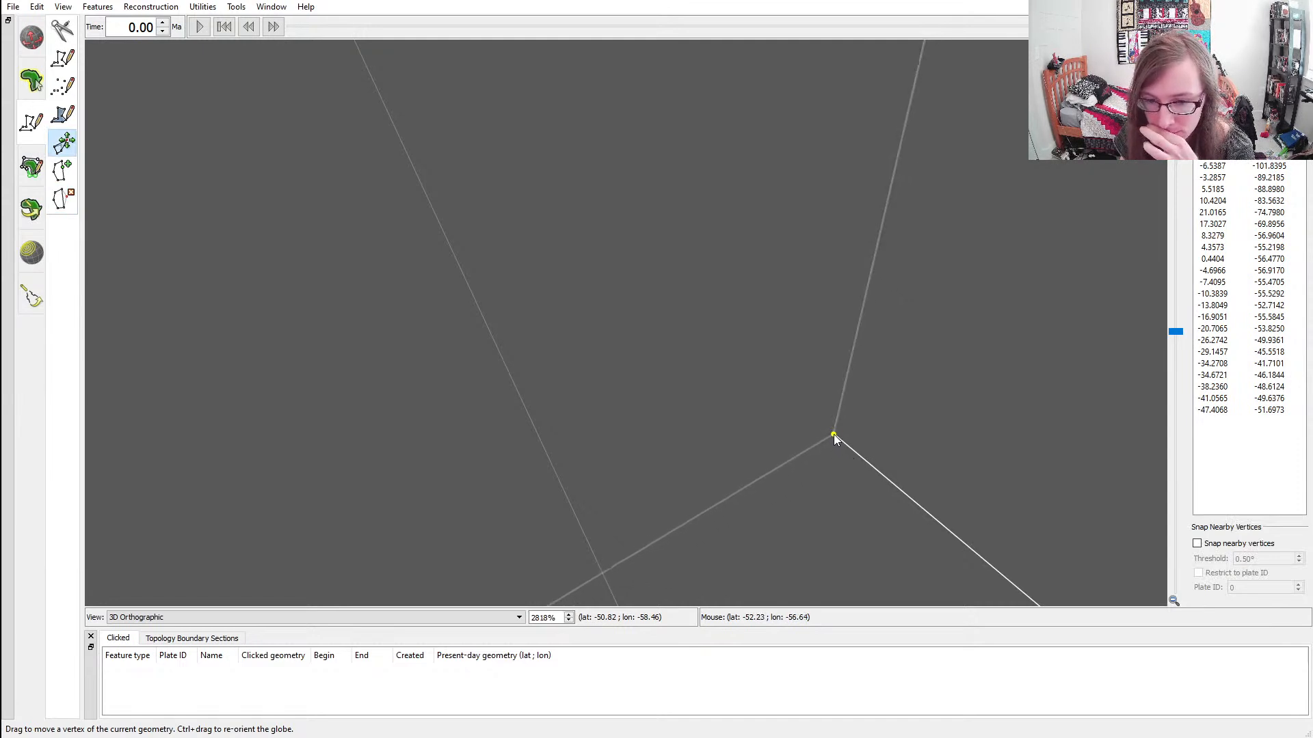
# Create a feature from the finished second continent polygon
pyautogui.scroll(-10, 670, 418)
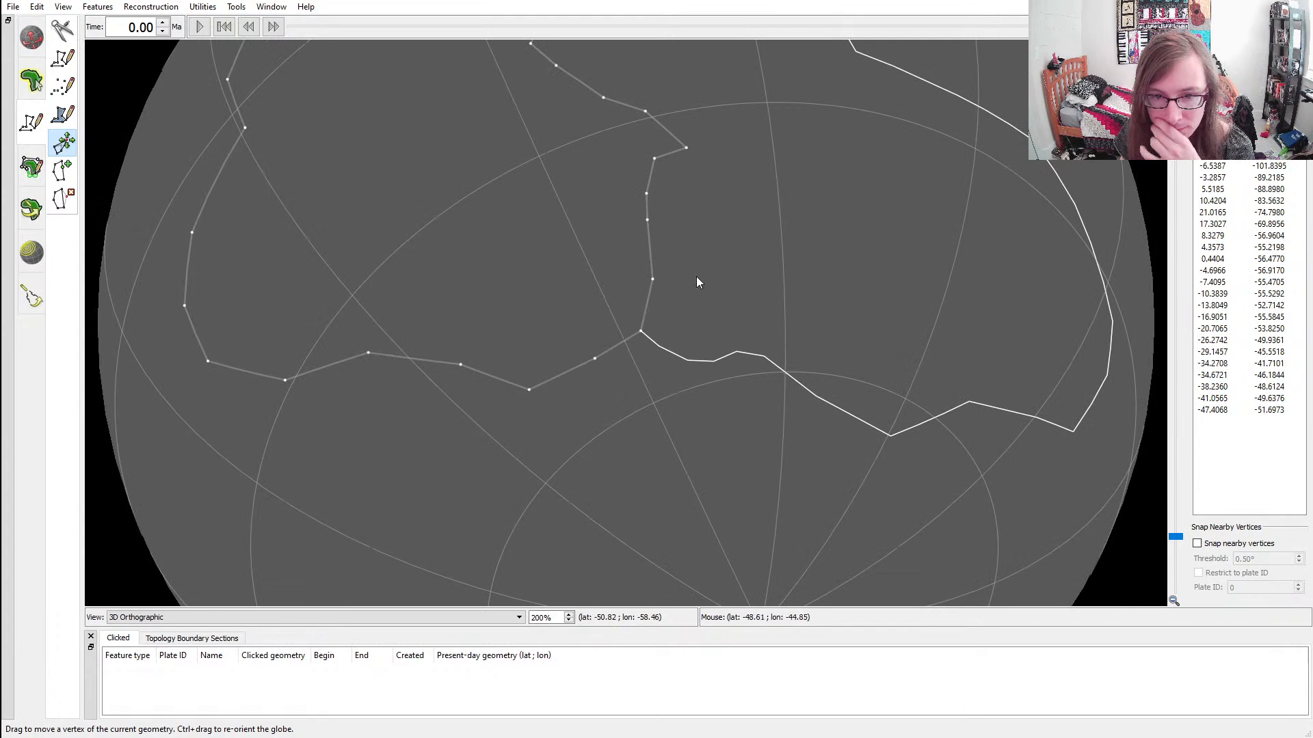
pyautogui.keyDown('ctrl'); pyautogui.moveTo(661, 244); pyautogui.dragTo(800, 380); pyautogui.keyUp('ctrl')
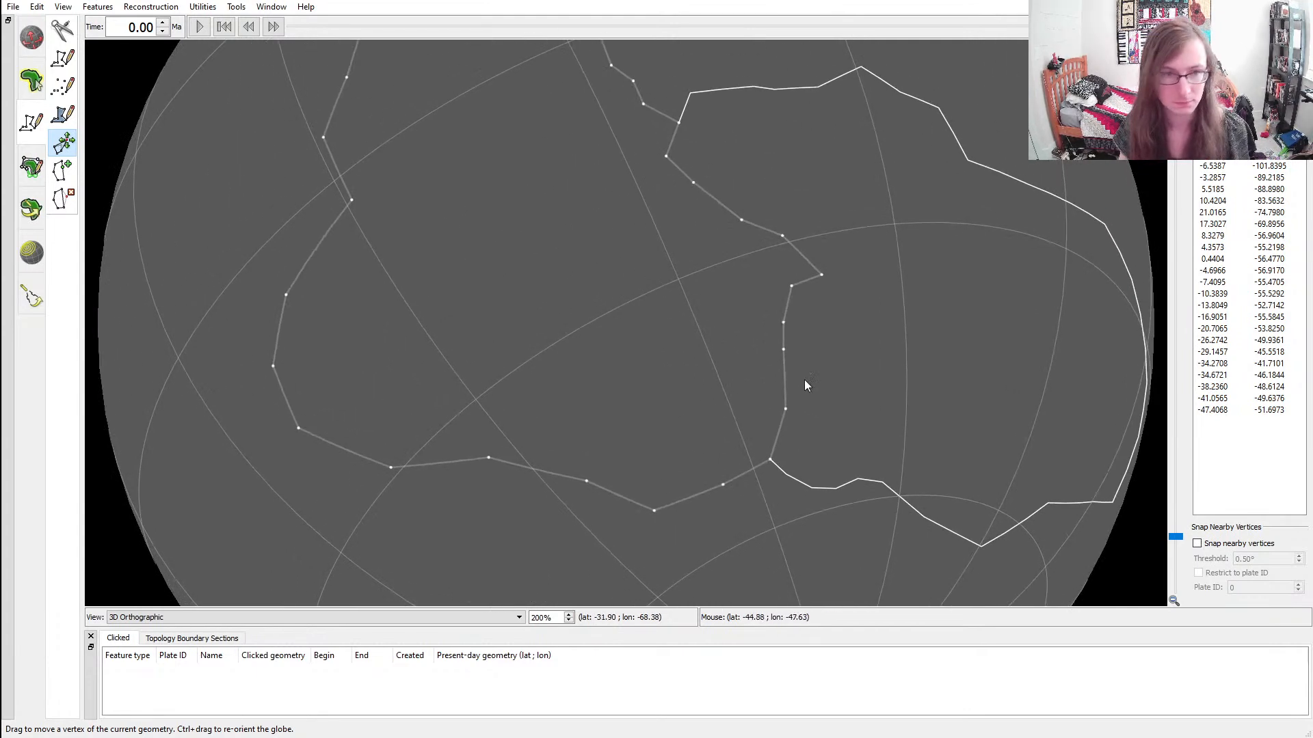
pyautogui.click(63, 115)
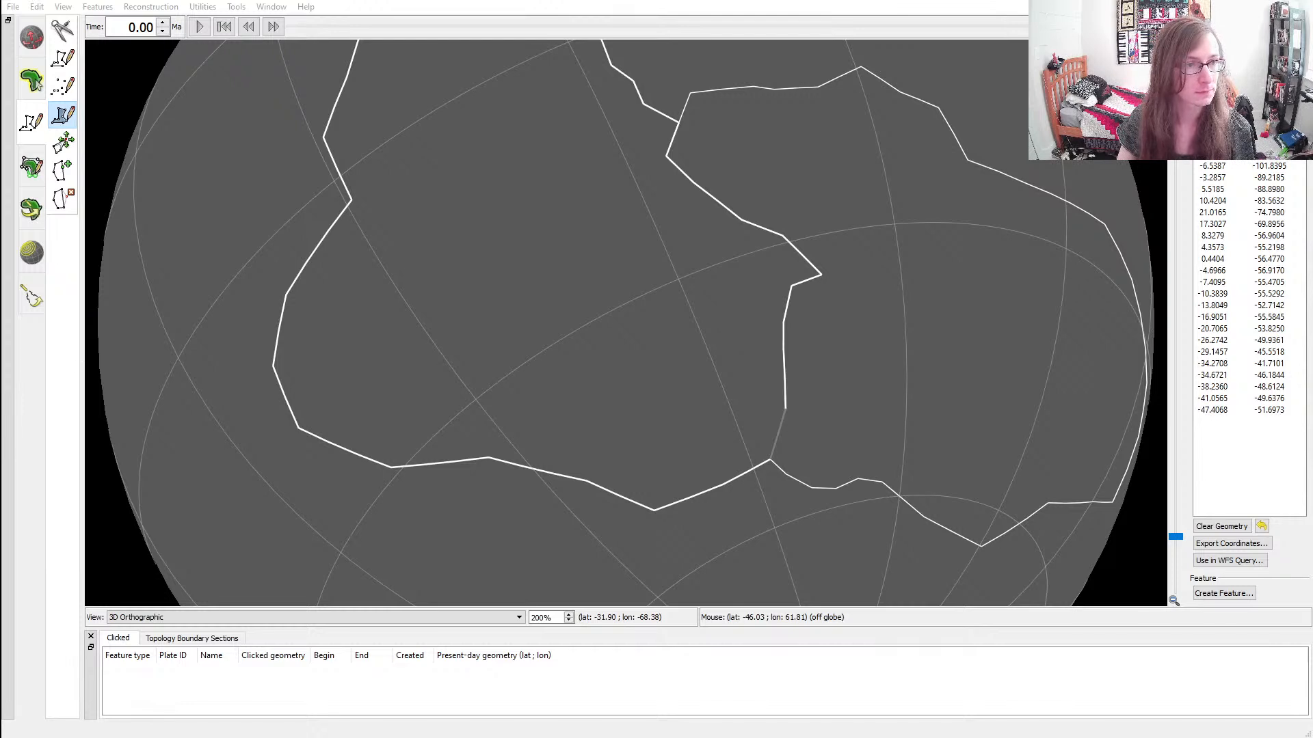
pyautogui.click(153, 365)
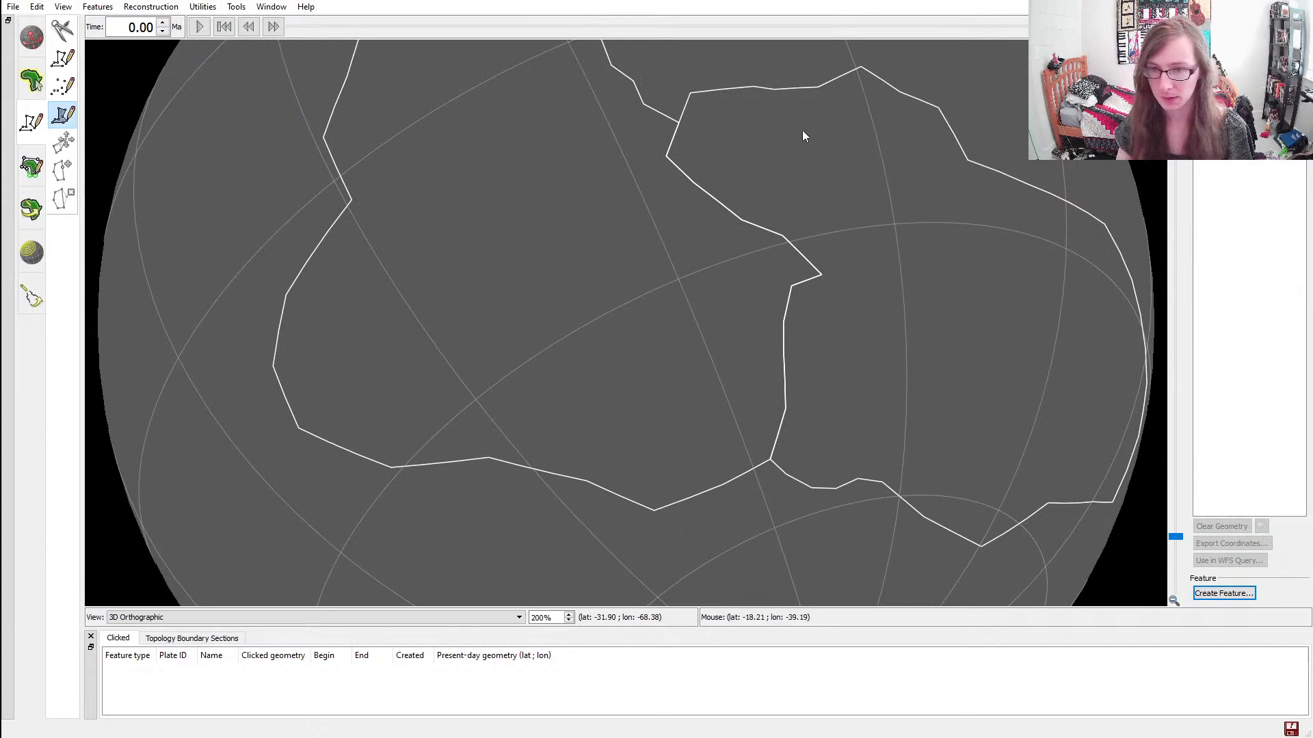
# Select the first continent's feature and set its plate ID to 101
pyautogui.click(29, 82)
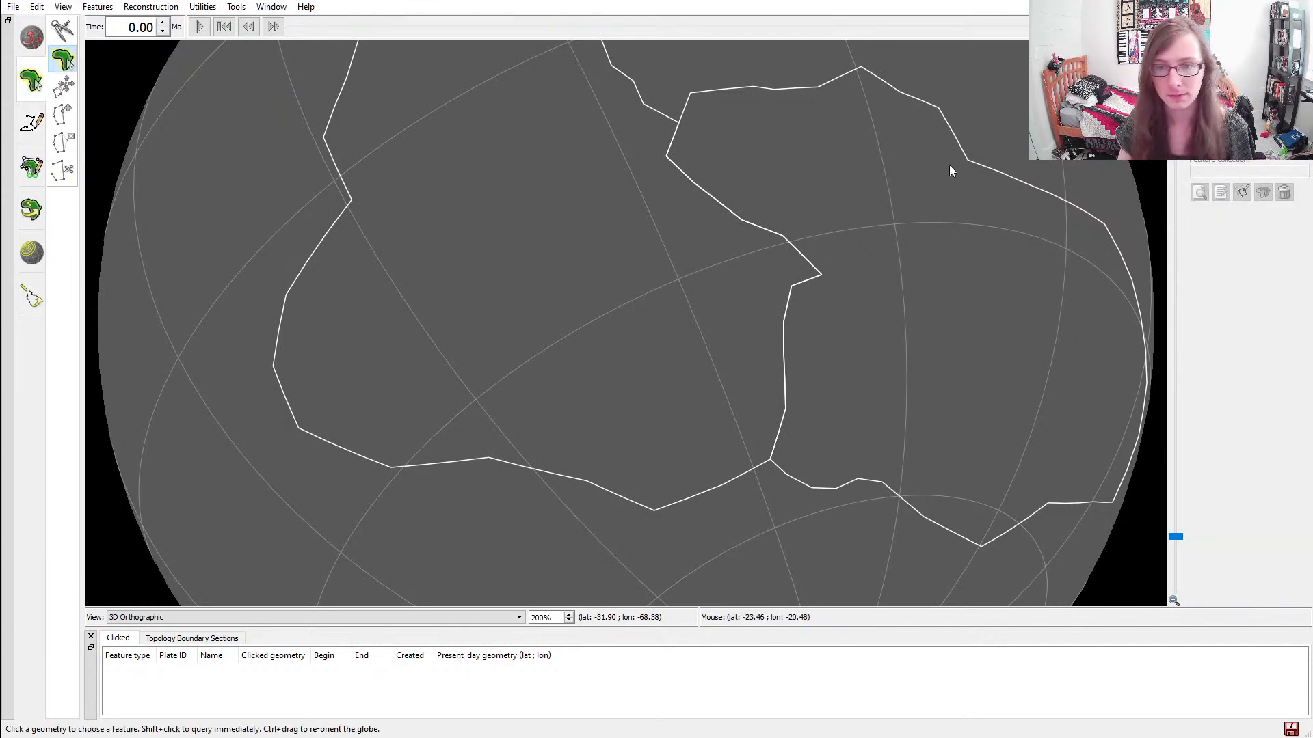
pyautogui.click(961, 150)
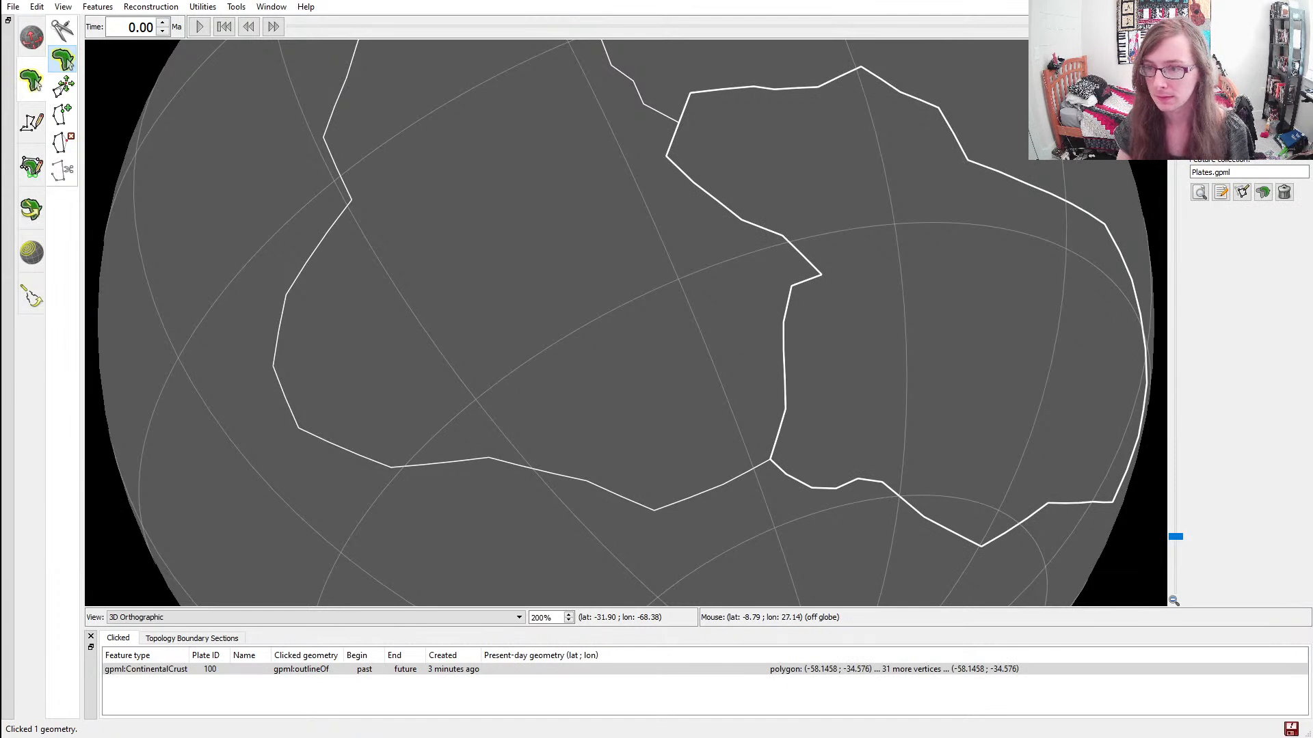
pyautogui.click(1218, 194)
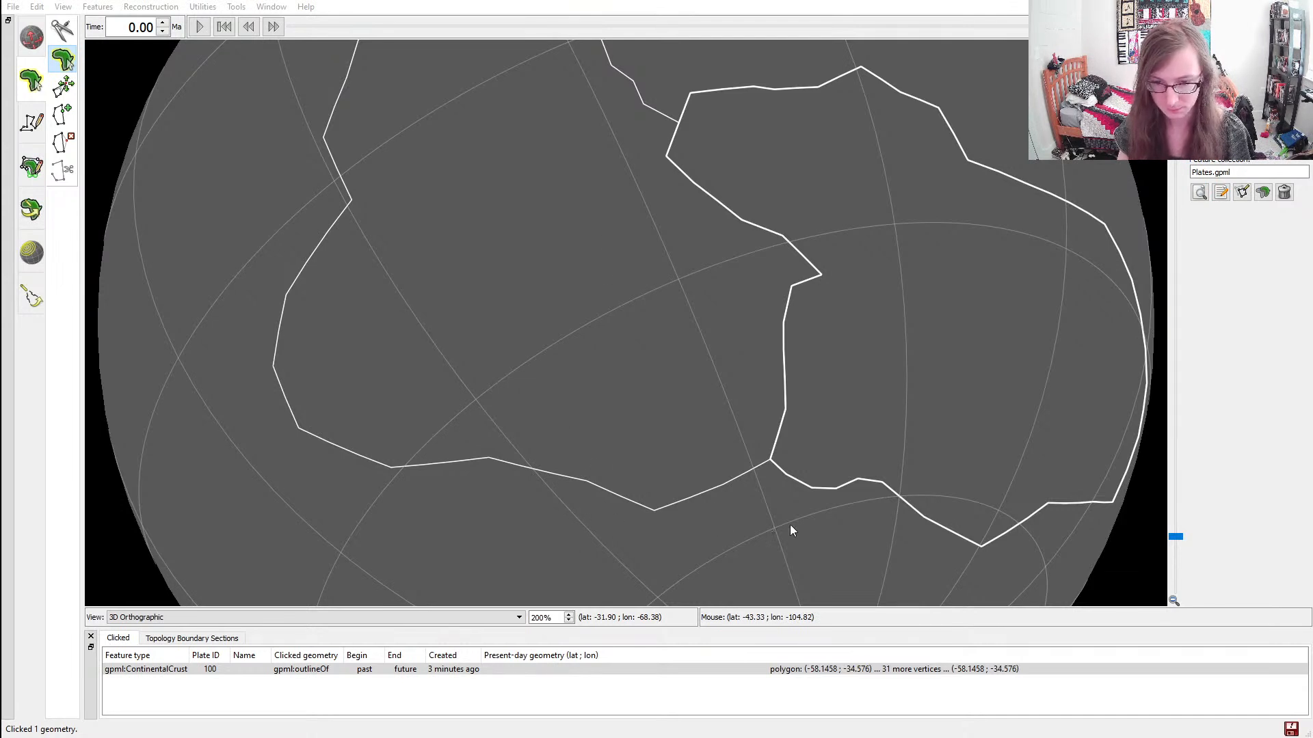
pyautogui.click(773, 579)
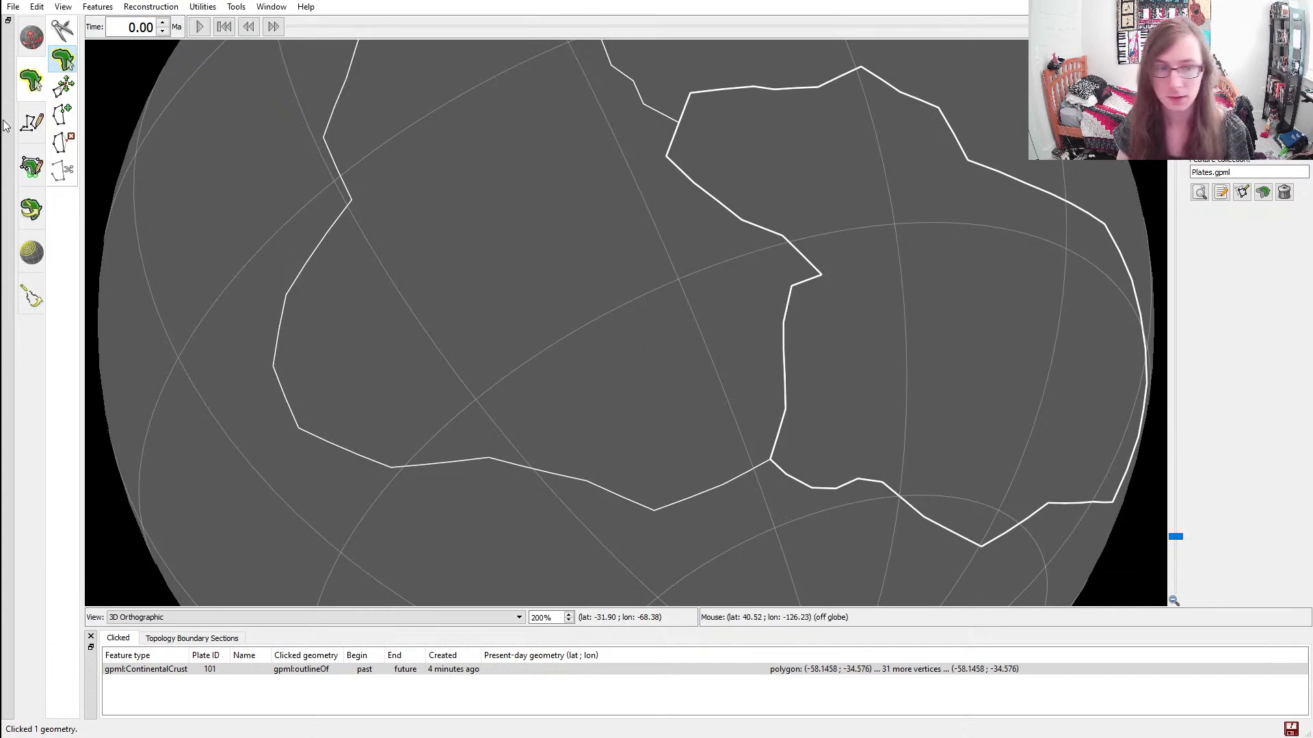
# Start a new polygon with its first vertex on the second continent's southwestern edge, just above that edge's southern bend
pyautogui.click(34, 121)
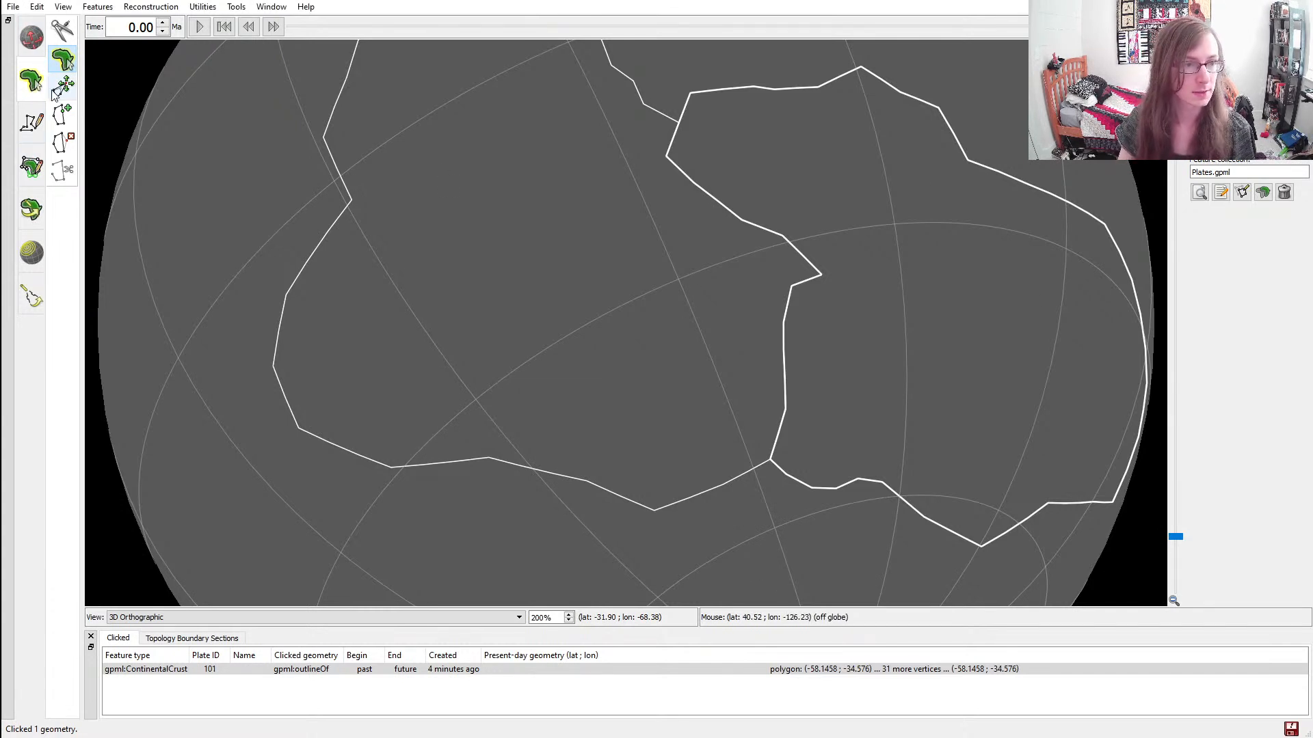
pyautogui.scroll(-5, 763, 324)
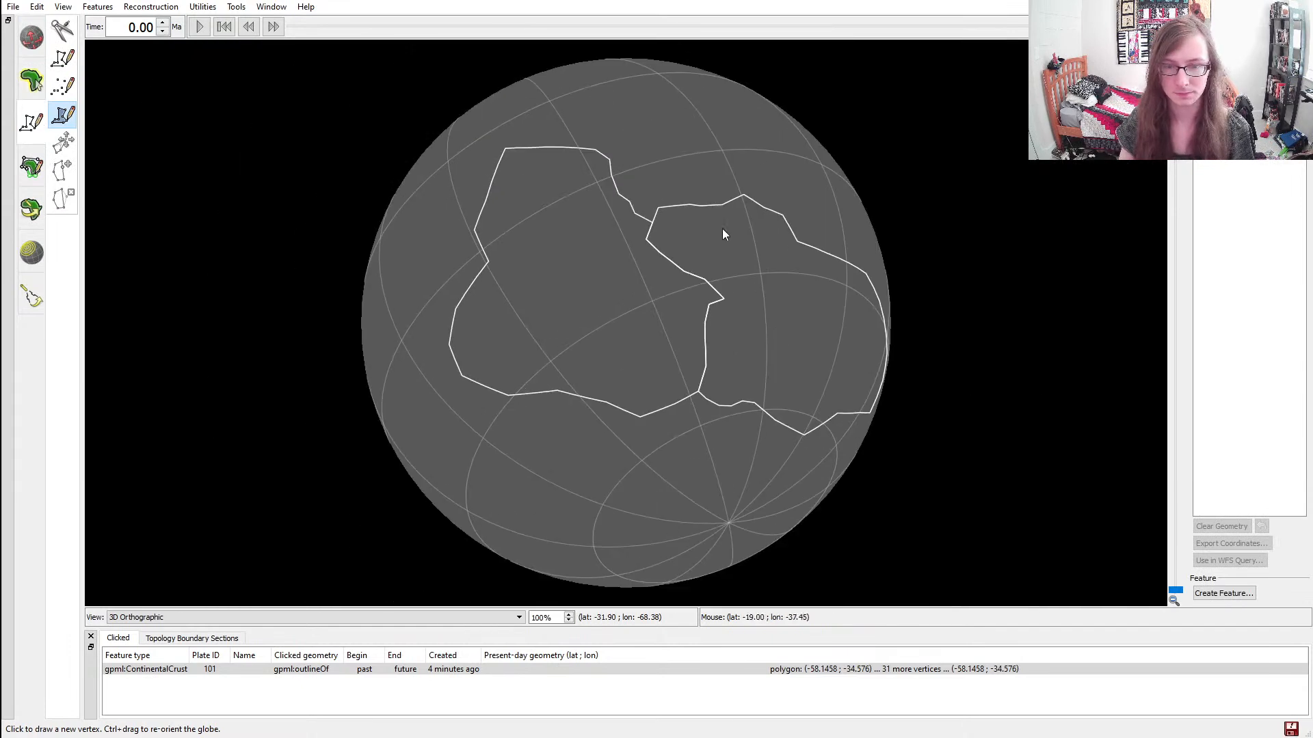
pyautogui.keyDown('ctrl'); pyautogui.moveTo(799, 265); pyautogui.dragTo(746, 405); pyautogui.keyUp('ctrl')
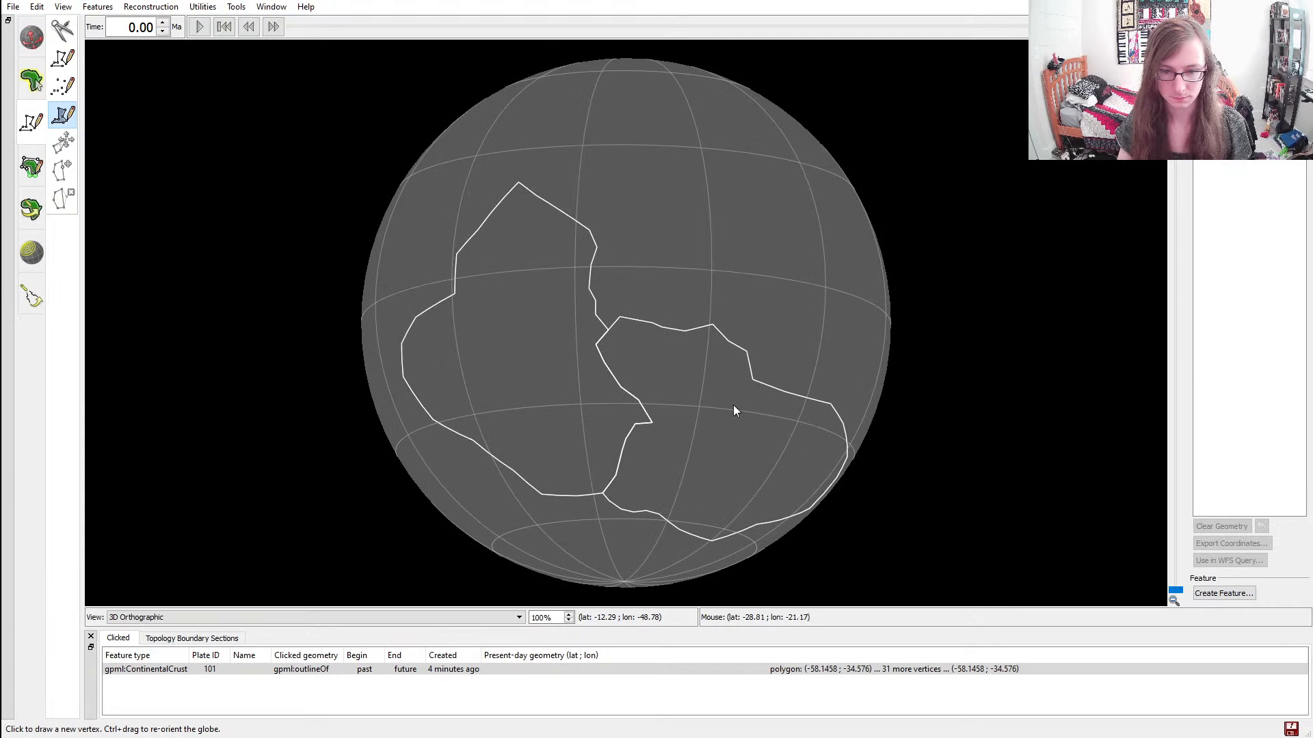
pyautogui.moveTo(565, 402)
pyautogui.keyDown('ctrl'); pyautogui.mouseDown()
pyautogui.moveTo(551, 392)
pyautogui.moveTo(565, 396)
pyautogui.mouseUp(); pyautogui.keyUp('ctrl')
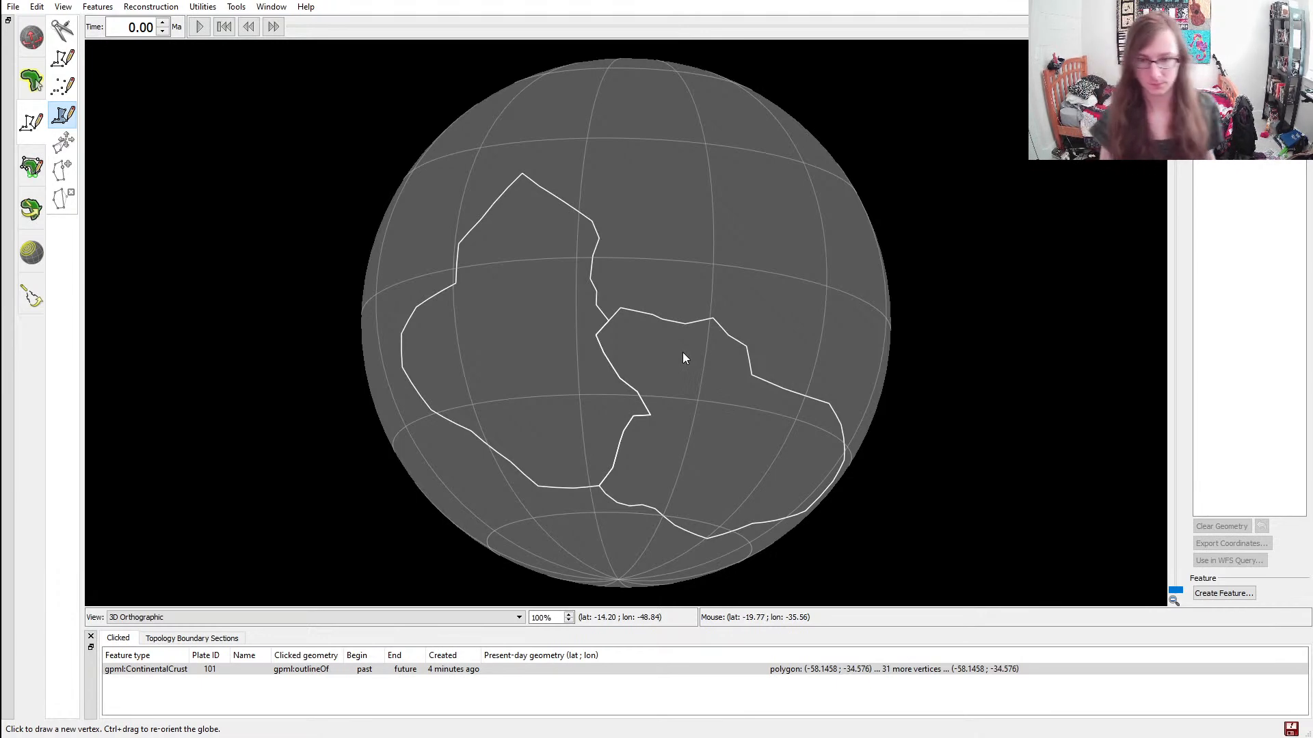
pyautogui.keyDown('ctrl'); pyautogui.moveTo(738, 415); pyautogui.dragTo(697, 308); pyautogui.keyUp('ctrl')
pyautogui.keyDown('ctrl'); pyautogui.moveTo(618, 501); pyautogui.dragTo(653, 245); pyautogui.keyUp('ctrl')
pyautogui.scroll(5, 712, 482)
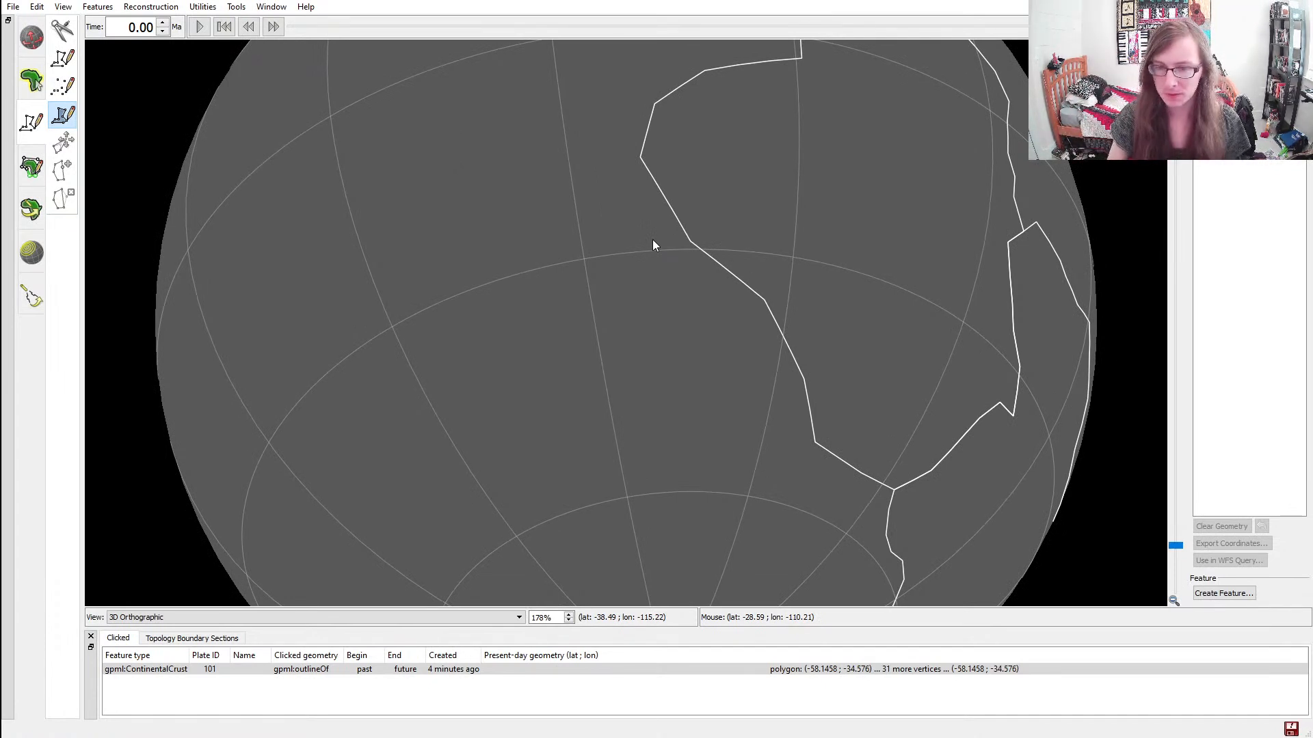
pyautogui.keyDown('ctrl'); pyautogui.moveTo(564, 308); pyautogui.dragTo(548, 259); pyautogui.keyUp('ctrl')
pyautogui.scroll(5, 768, 410)
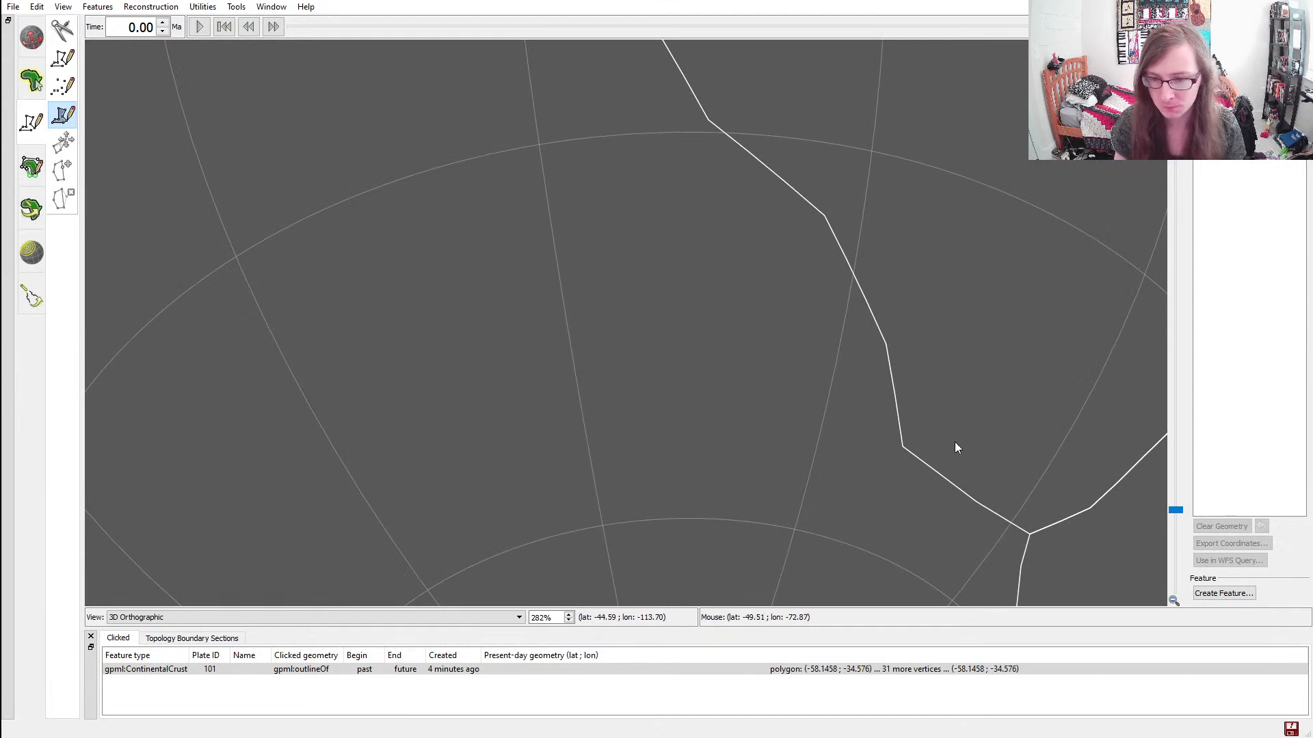
pyautogui.keyDown('ctrl'); pyautogui.moveTo(992, 356); pyautogui.dragTo(920, 381); pyautogui.keyUp('ctrl')
pyautogui.scroll(6, 836, 440)
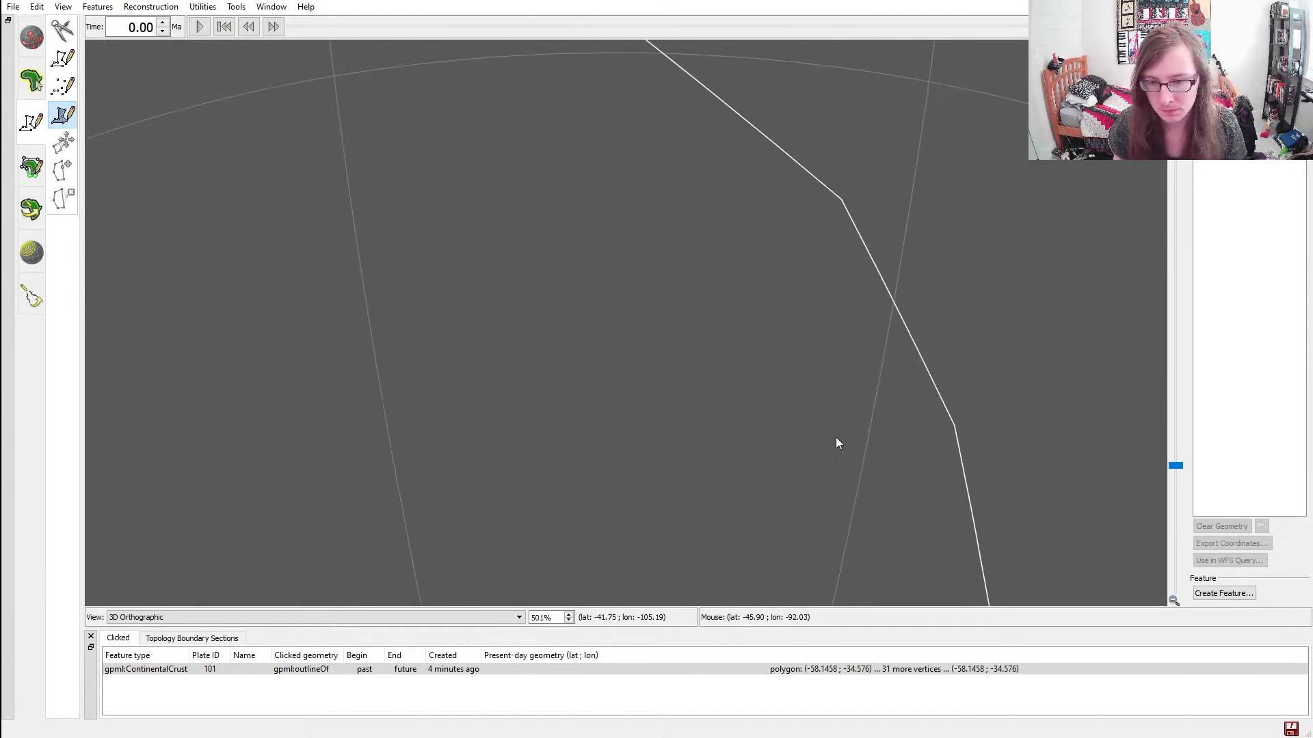
pyautogui.keyDown('ctrl'); pyautogui.moveTo(955, 492); pyautogui.dragTo(744, 231); pyautogui.keyUp('ctrl')
pyautogui.scroll(8, 786, 191)
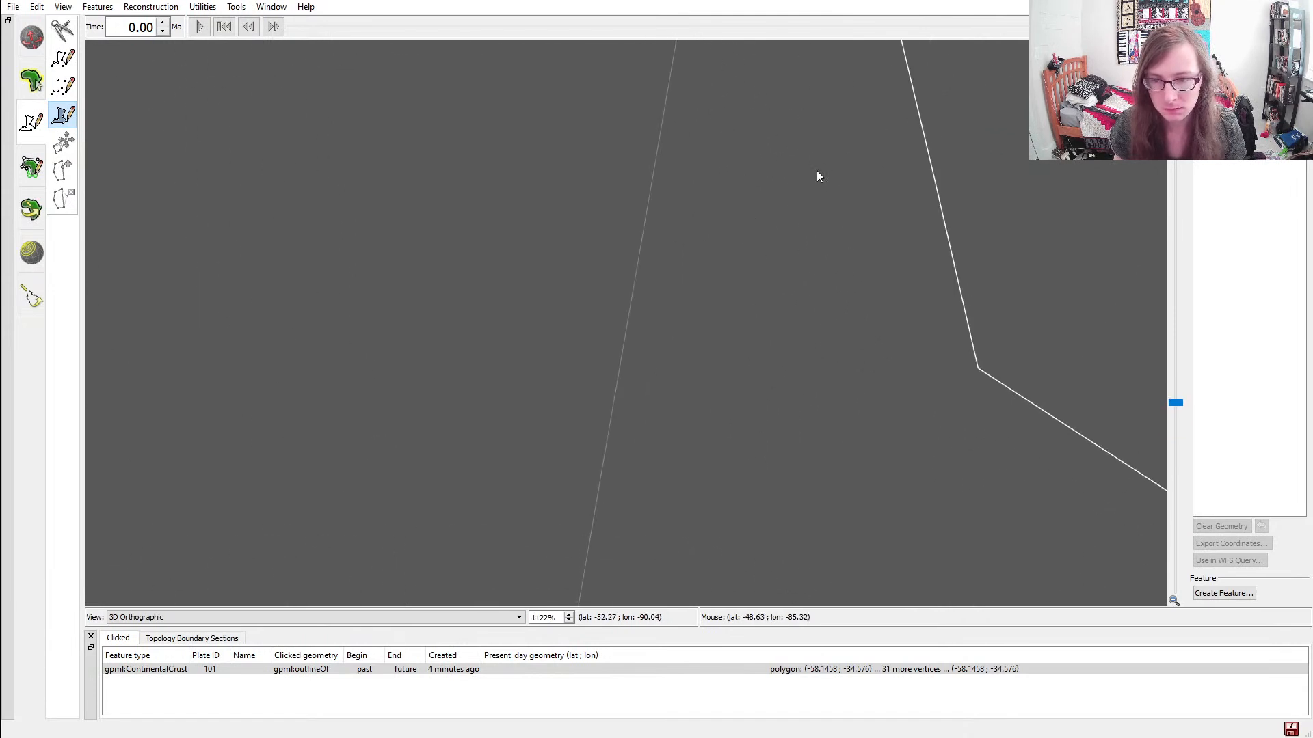
pyautogui.keyDown('ctrl'); pyautogui.moveTo(843, 178); pyautogui.dragTo(622, 414); pyautogui.keyUp('ctrl')
pyautogui.scroll(5, 691, 397)
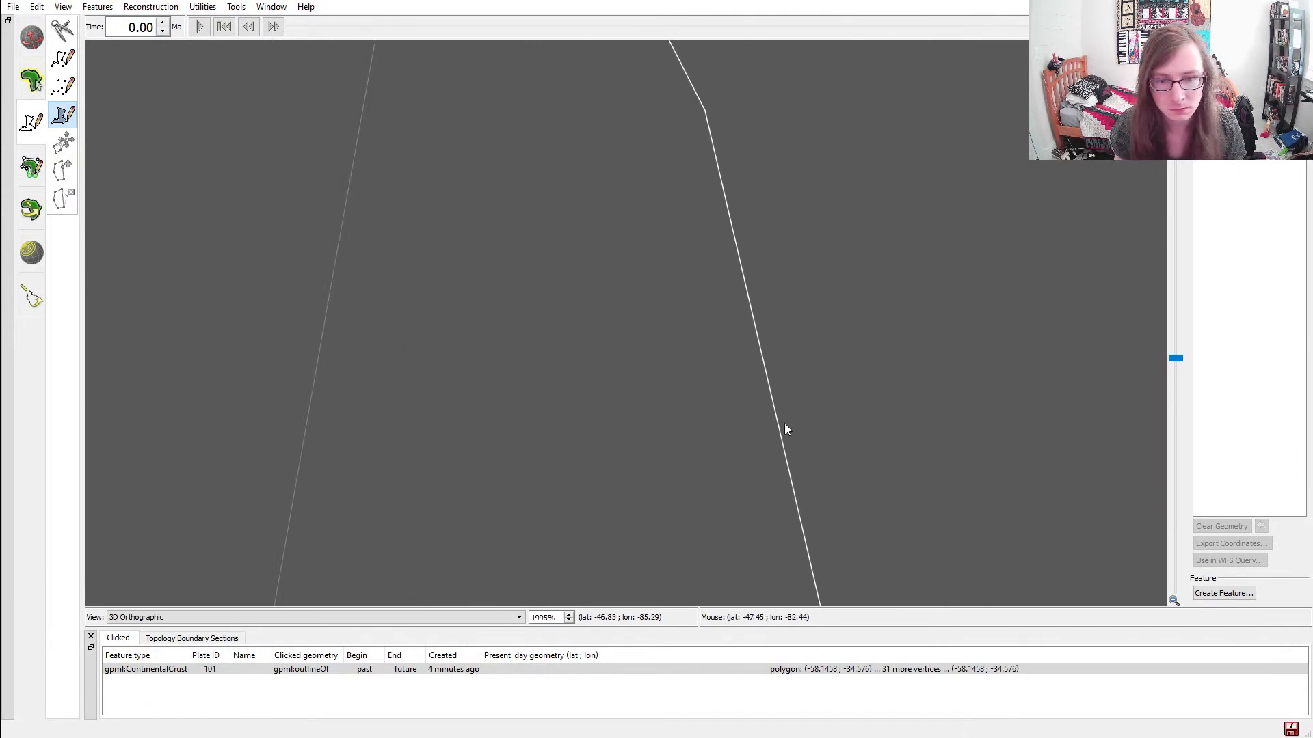
pyautogui.keyDown('ctrl'); pyautogui.moveTo(782, 426); pyautogui.dragTo(736, 294); pyautogui.keyUp('ctrl')
pyautogui.click(741, 282)
# Extend the third continent's outline westward with four vertices, ending at about latitude -39.4, longitude -157.1
pyautogui.scroll(-20, 639, 308)
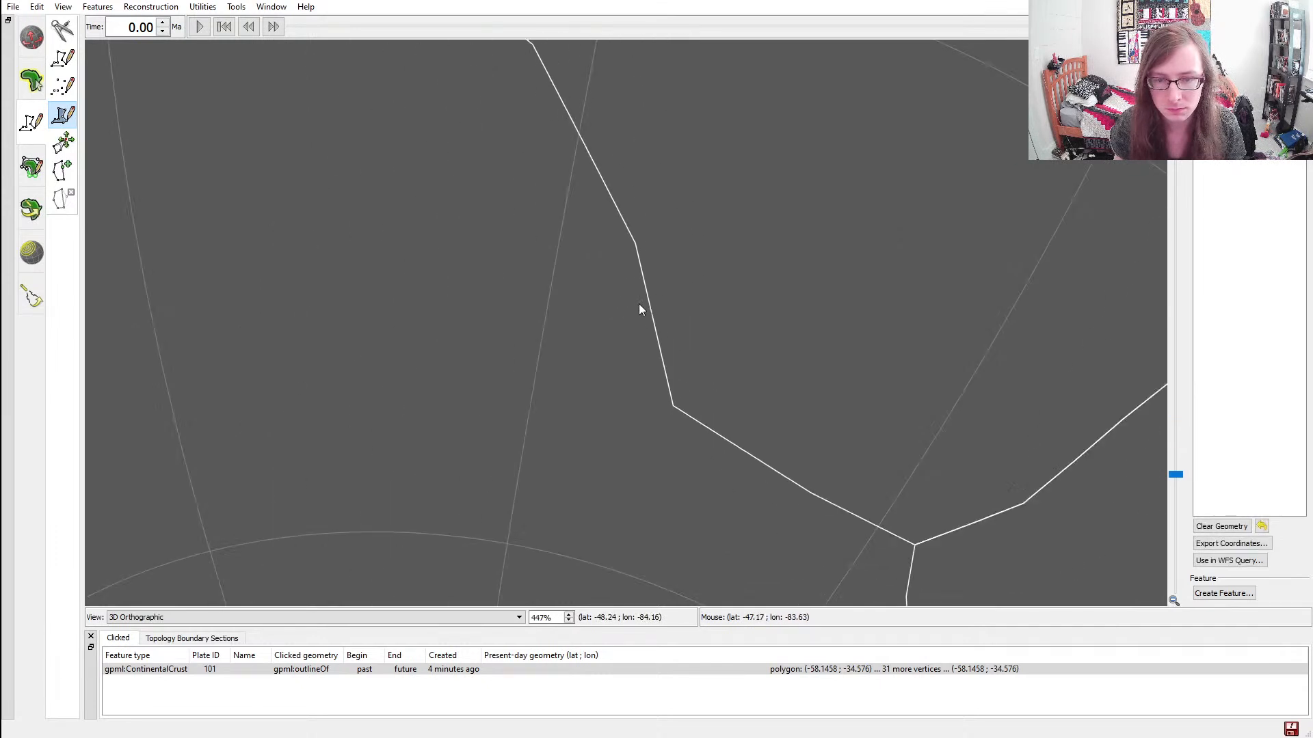
pyautogui.keyDown('ctrl'); pyautogui.moveTo(536, 371); pyautogui.dragTo(621, 421); pyautogui.keyUp('ctrl')
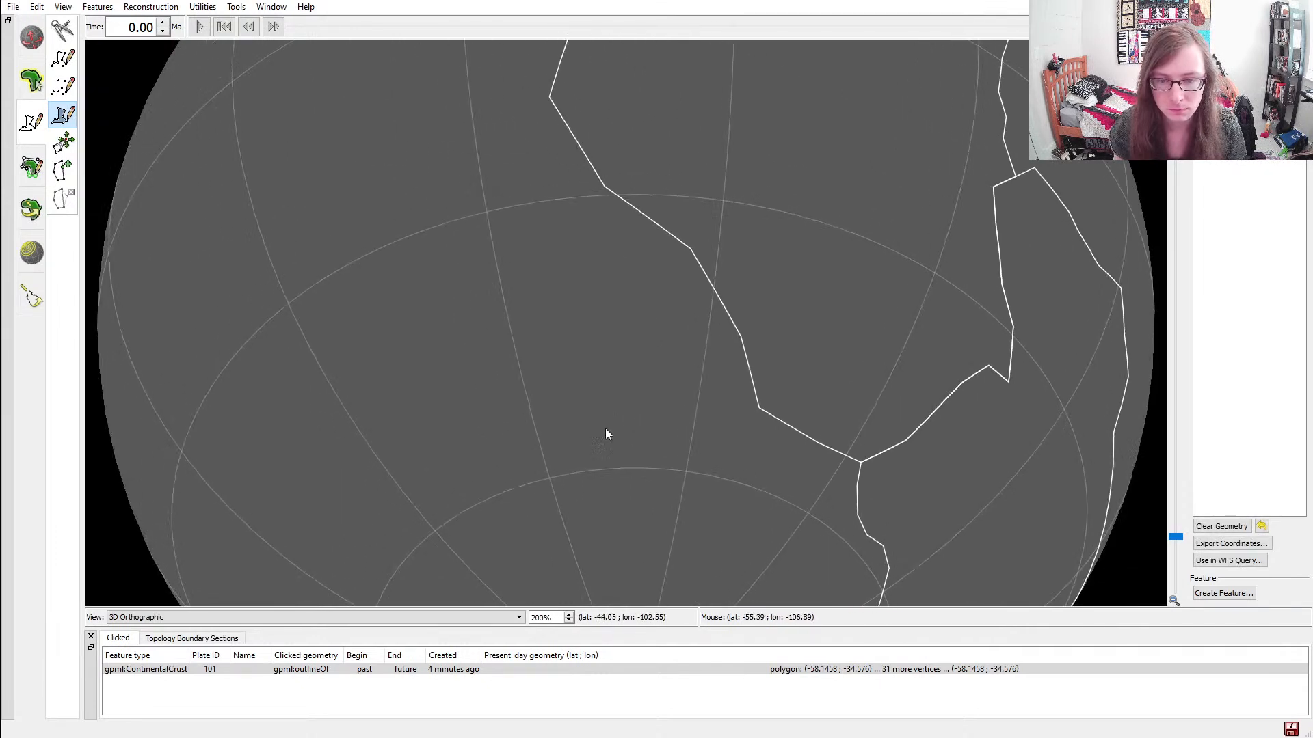
pyautogui.click(553, 397)
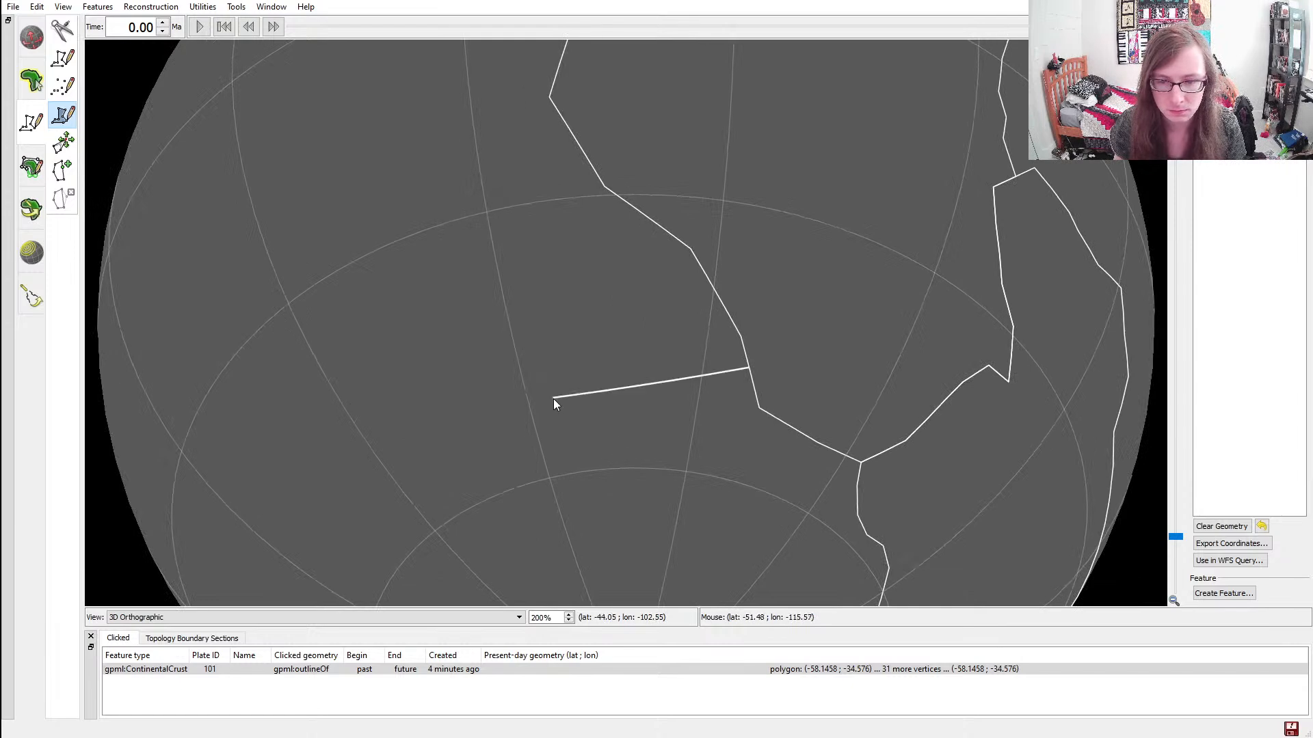
pyautogui.keyDown('ctrl'); pyautogui.moveTo(534, 351); pyautogui.dragTo(631, 384); pyautogui.keyUp('ctrl')
pyautogui.scroll(-3, 634, 383)
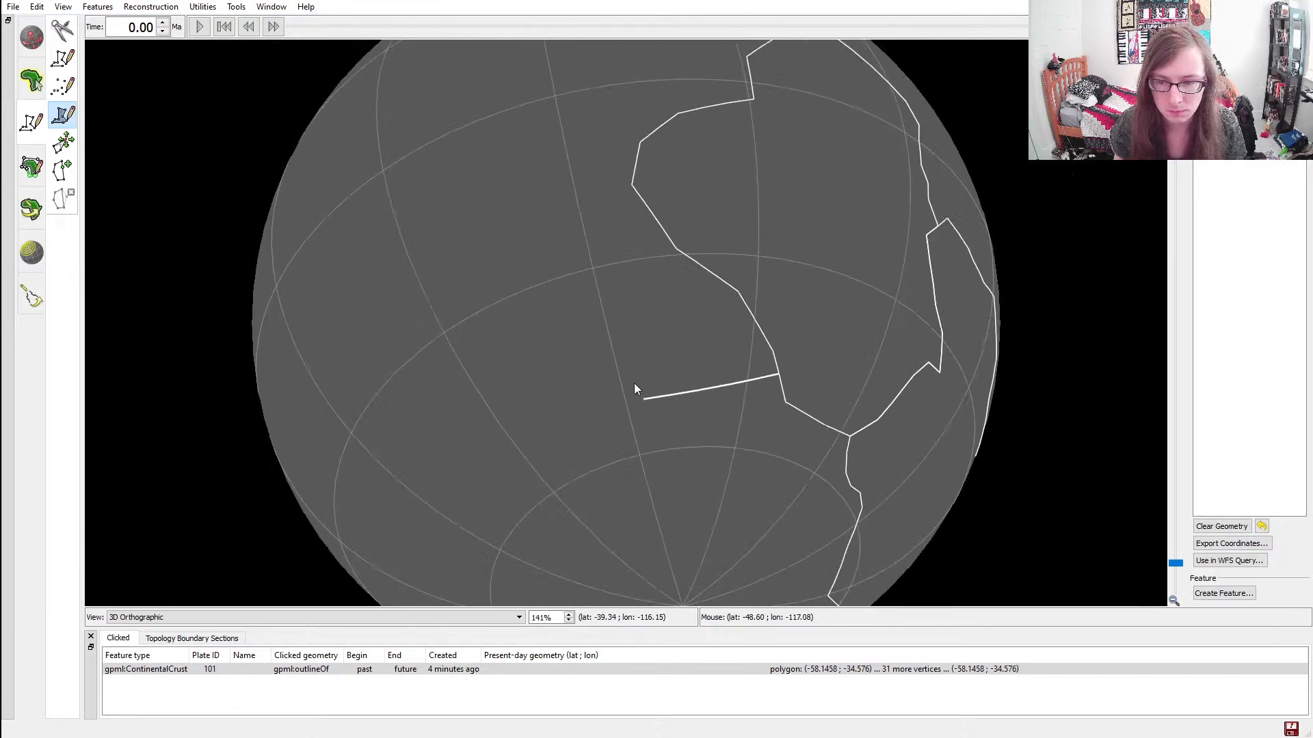
pyautogui.click(562, 356)
pyautogui.click(481, 363)
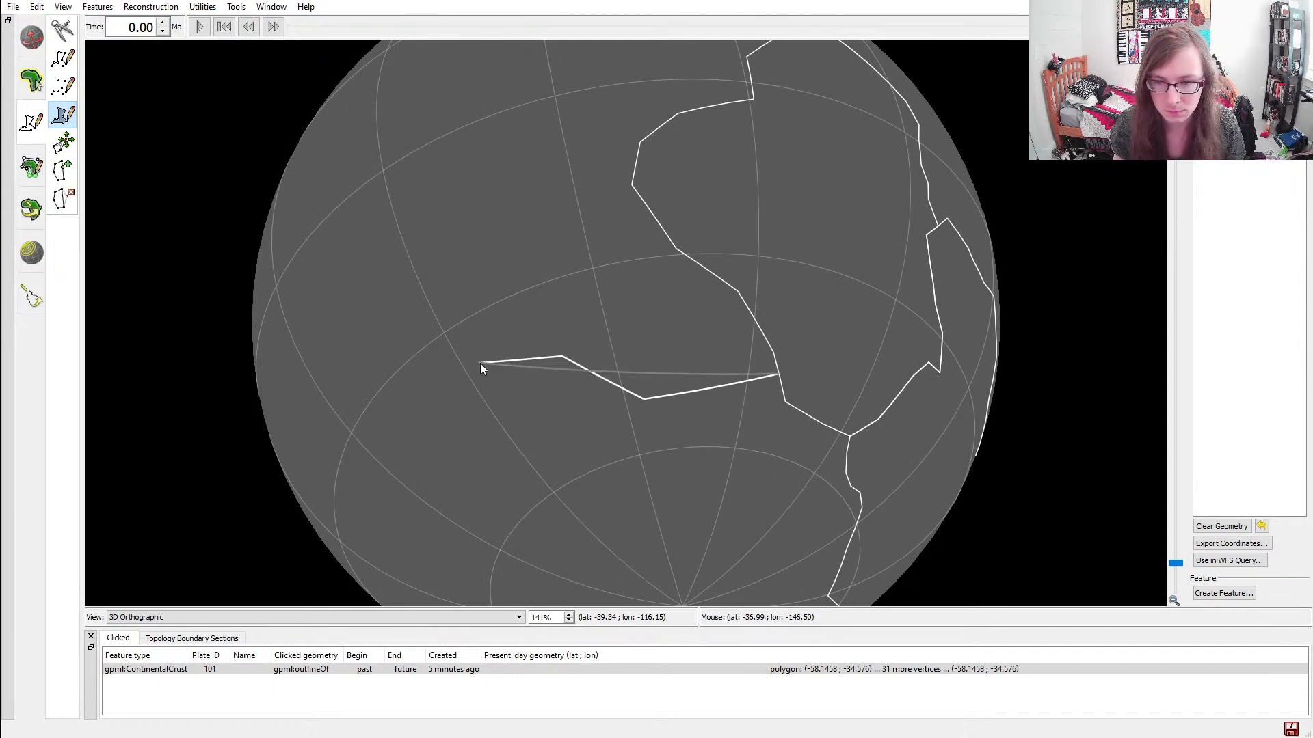
pyautogui.click(449, 405)
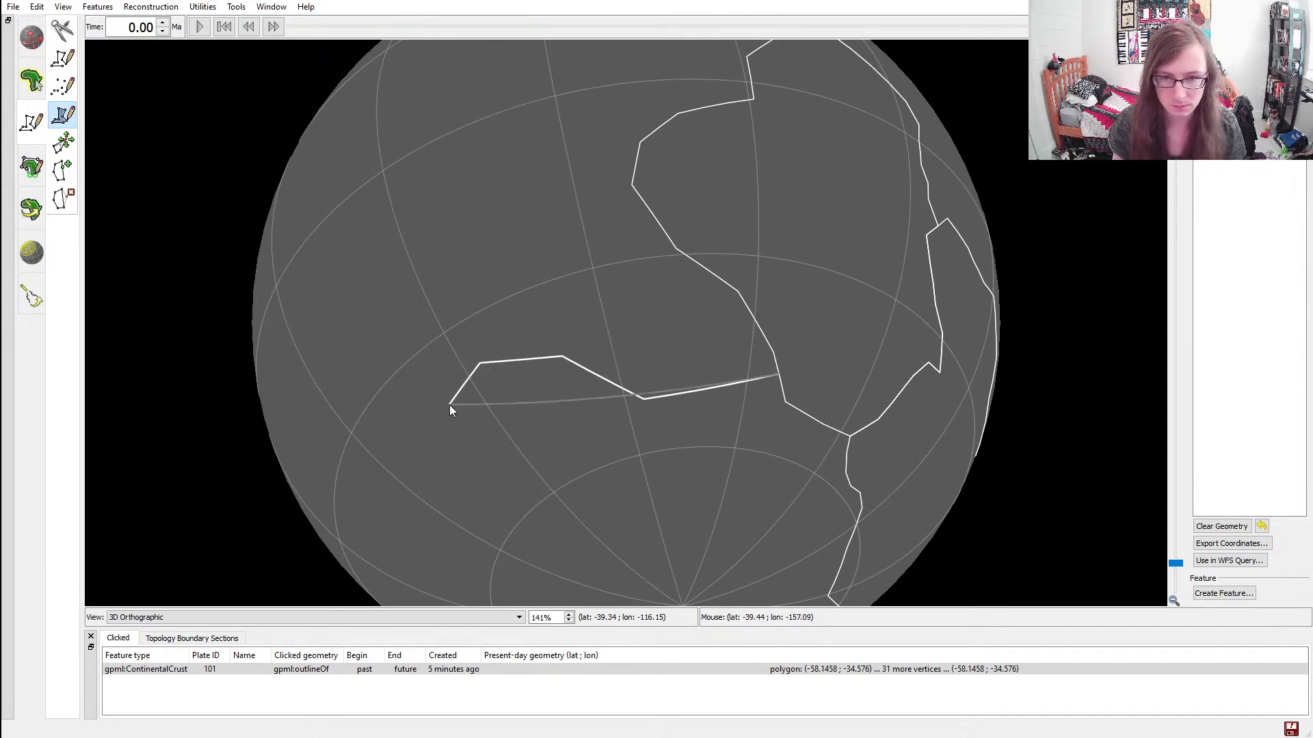
# Continue the third continent's western coast with one vertex that turns the outline back toward the south pole
pyautogui.keyDown('ctrl'); pyautogui.moveTo(414, 361); pyautogui.dragTo(502, 400); pyautogui.keyUp('ctrl')
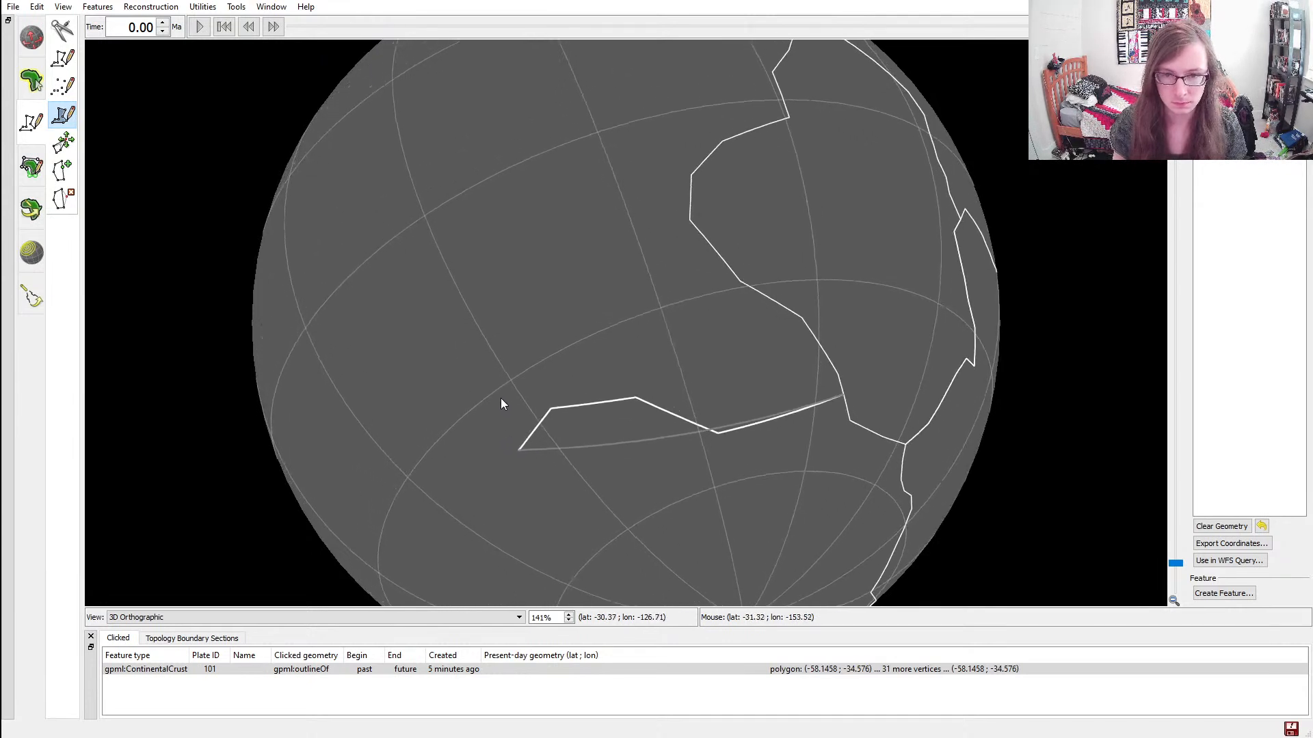
pyautogui.click(470, 393)
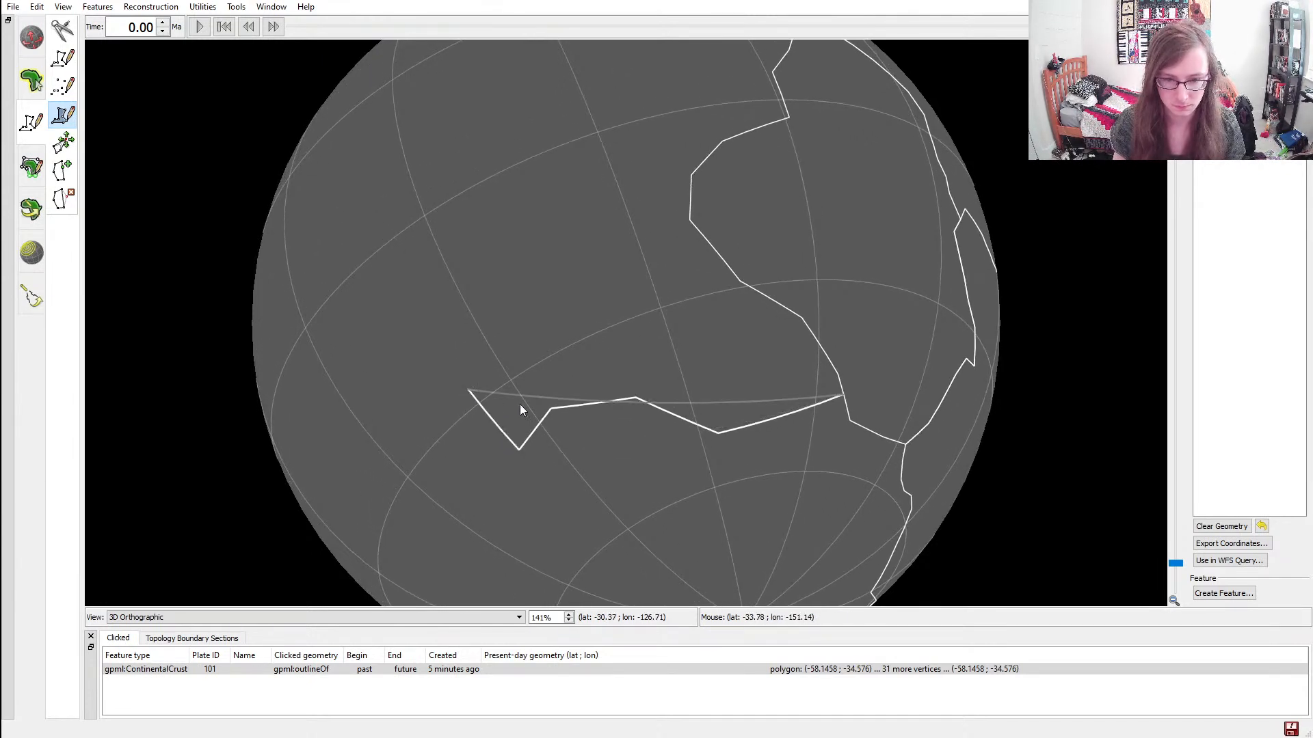
pyautogui.hotkey('ctrl', 'z')
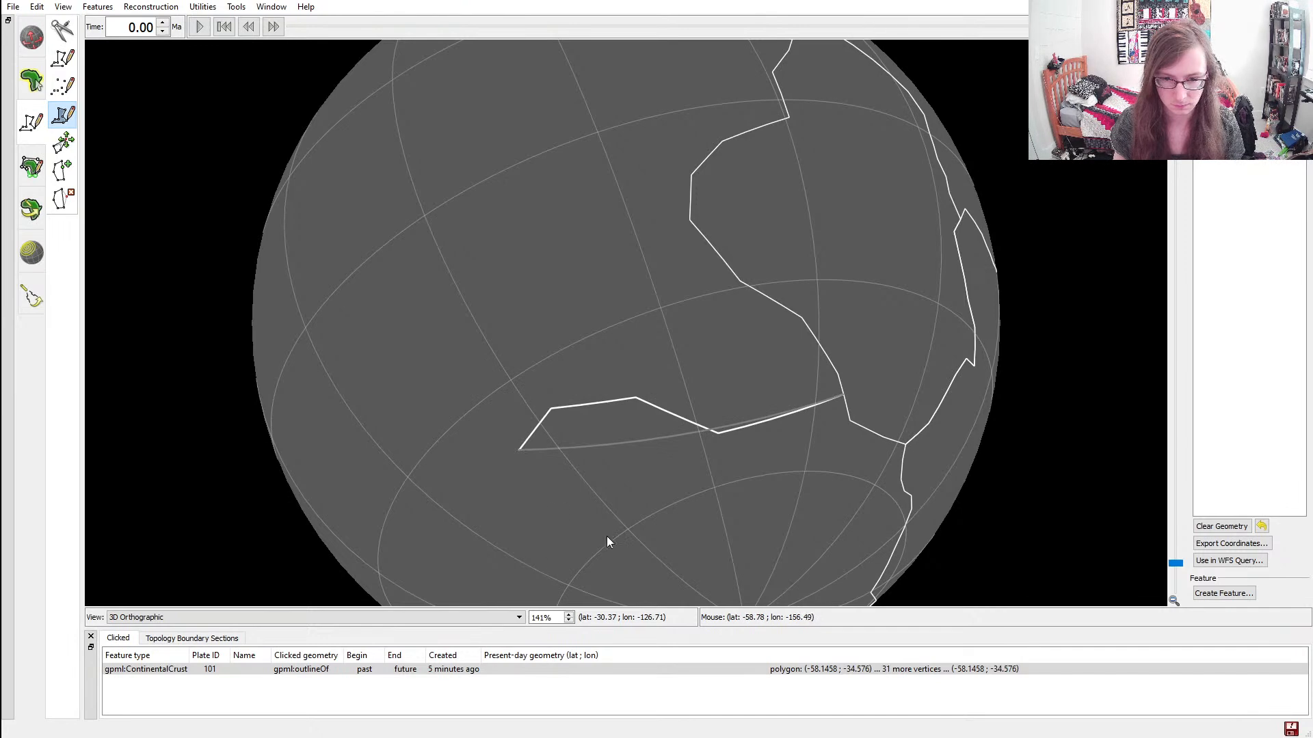
pyautogui.click(536, 521)
pyautogui.keyDown('ctrl'); pyautogui.moveTo(687, 564); pyautogui.dragTo(638, 390); pyautogui.keyUp('ctrl')
pyautogui.scroll(-2, 638, 389)
pyautogui.keyDown('ctrl'); pyautogui.moveTo(673, 450); pyautogui.dragTo(756, 459); pyautogui.keyUp('ctrl')
pyautogui.keyDown('ctrl'); pyautogui.moveTo(522, 156); pyautogui.dragTo(414, 227); pyautogui.keyUp('ctrl')
pyautogui.click(680, 517)
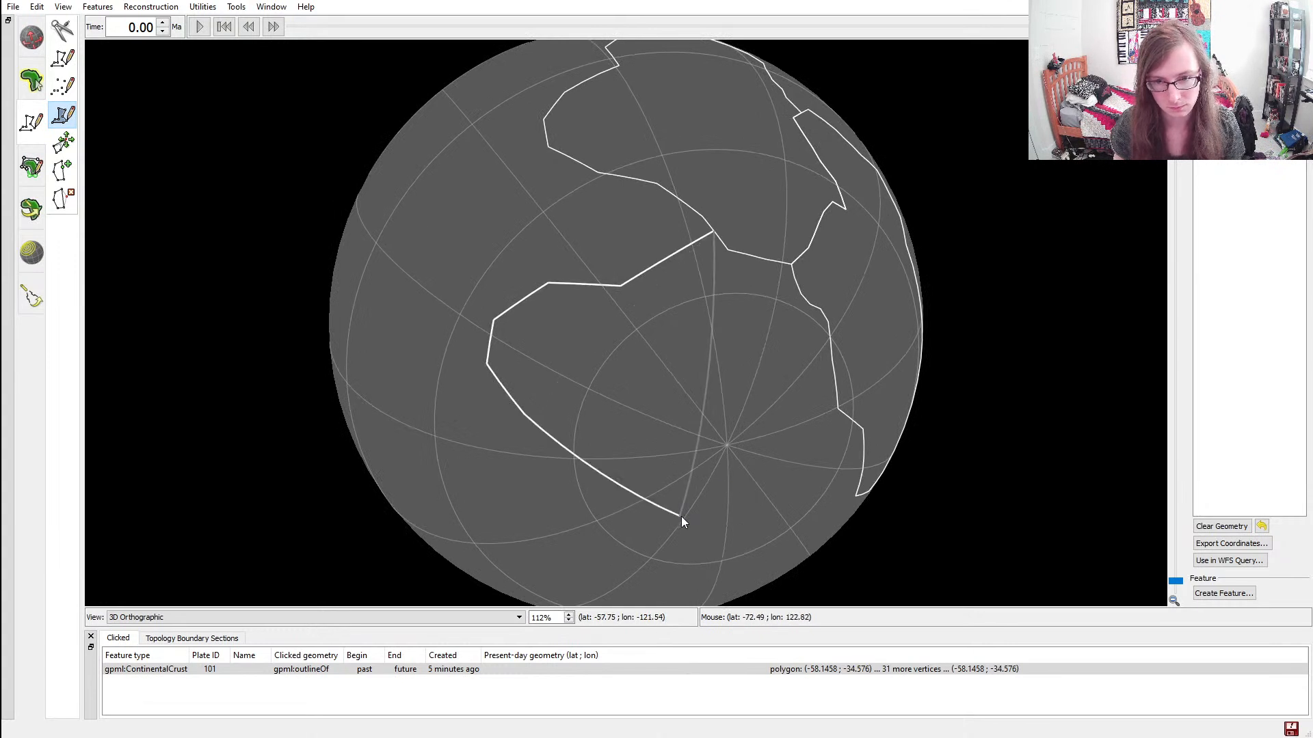
pyautogui.hotkey('ctrl', 'z')
pyautogui.hotkey('ctrl', 'z')
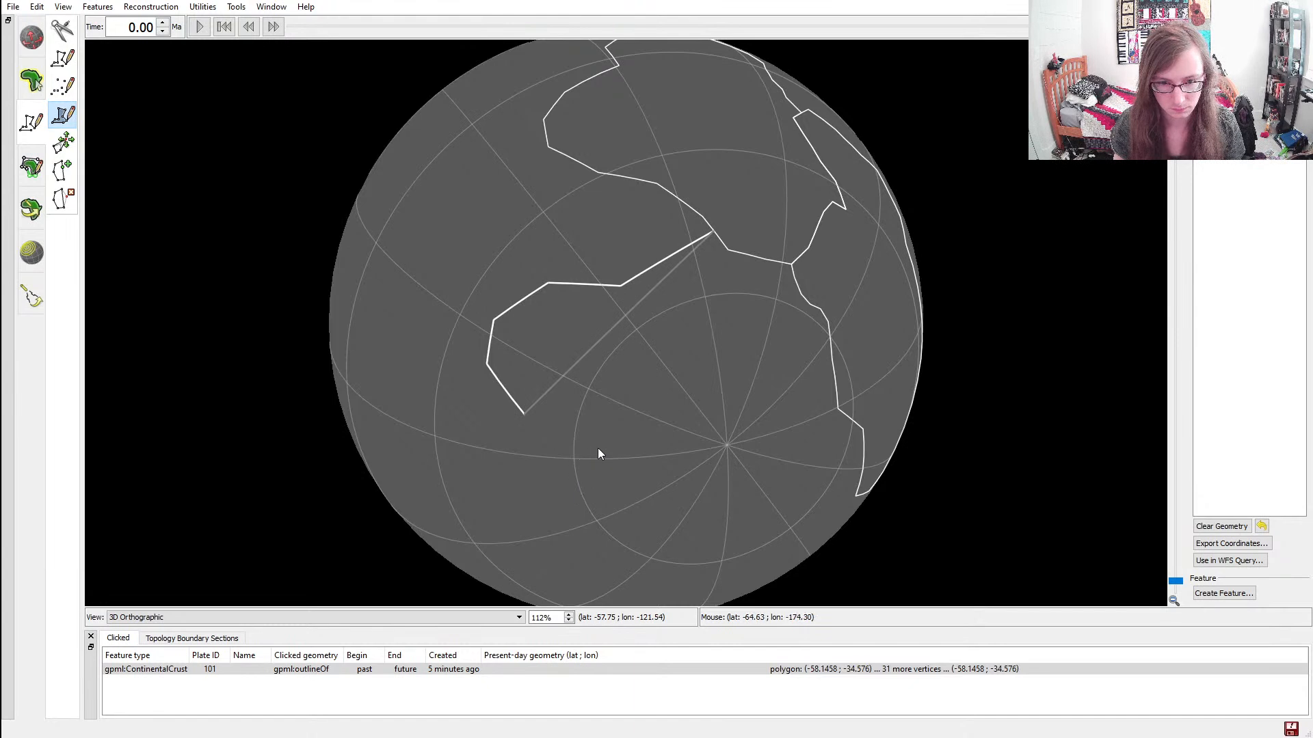
# Draw the third continent's far coast around the south pole with five vertices, ending at about latitude -77.5, longitude 20.8
pyautogui.click(618, 440)
pyautogui.click(675, 473)
pyautogui.click(720, 476)
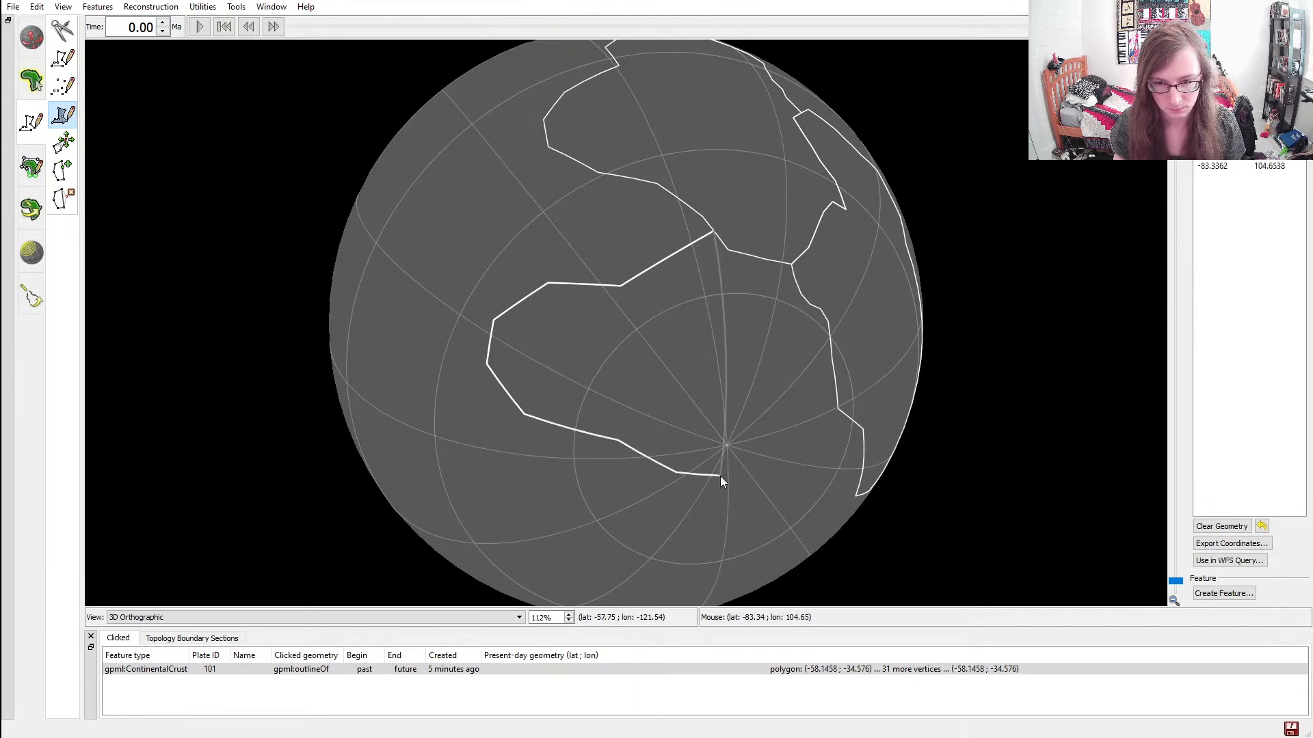
pyautogui.click(761, 476)
pyautogui.click(782, 451)
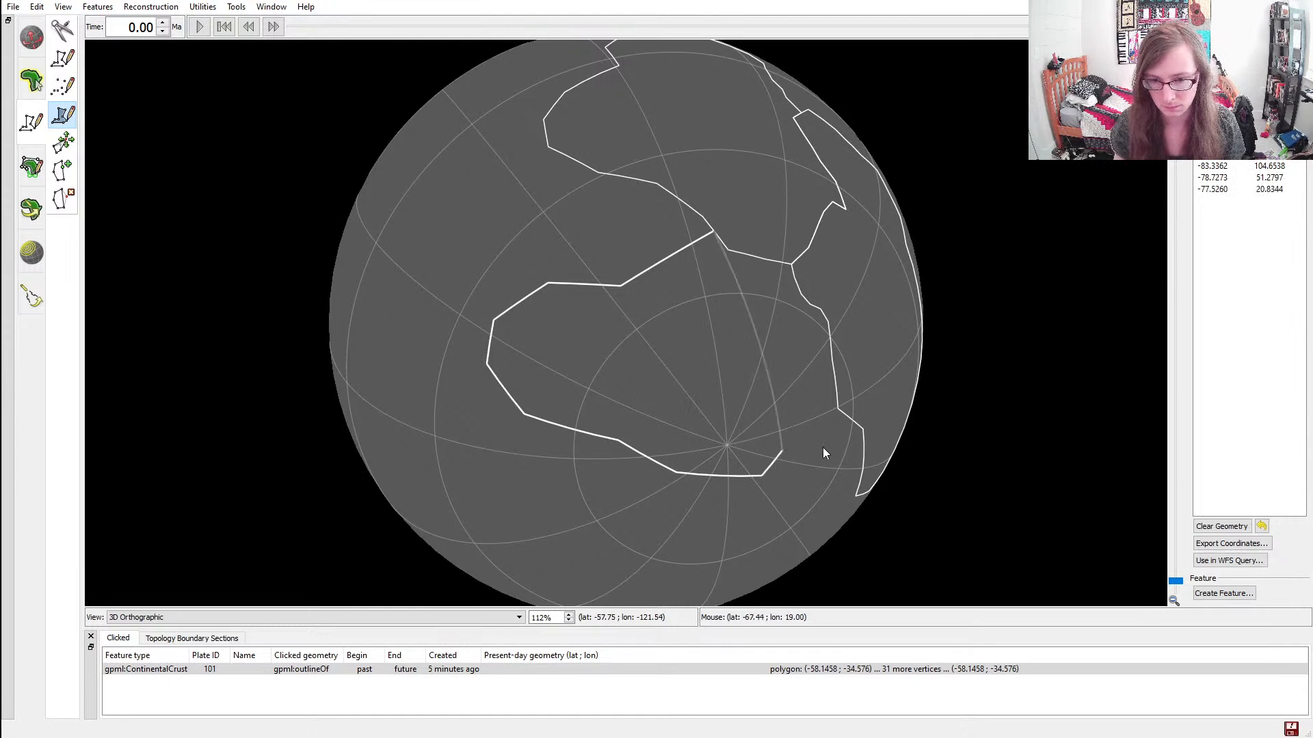
# Extend the coast through about latitude -70.1, longitude 8.4 and join it to the first continent's southern tip at about -64.3, 0.8
pyautogui.keyDown('ctrl'); pyautogui.moveTo(822, 449); pyautogui.dragTo(693, 460); pyautogui.keyUp('ctrl')
pyautogui.click(683, 439)
pyautogui.click(696, 429)
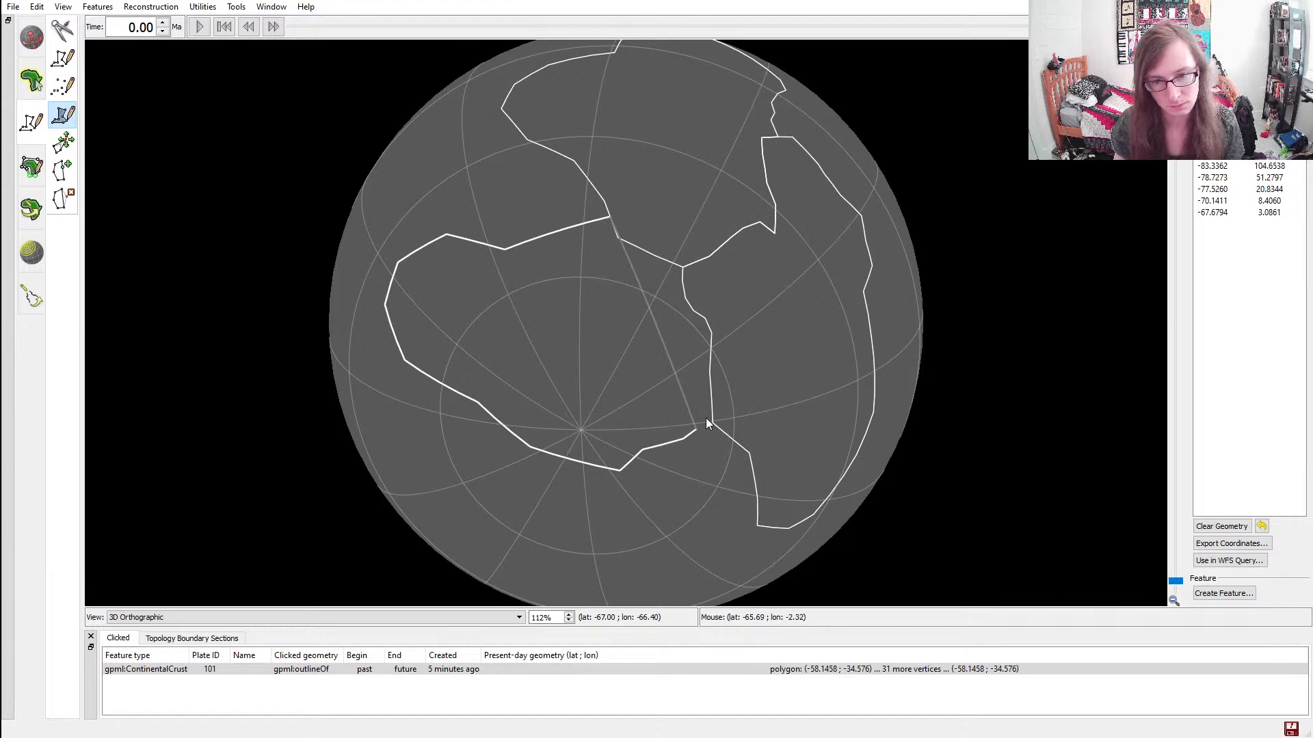
pyautogui.scroll(4, 719, 431)
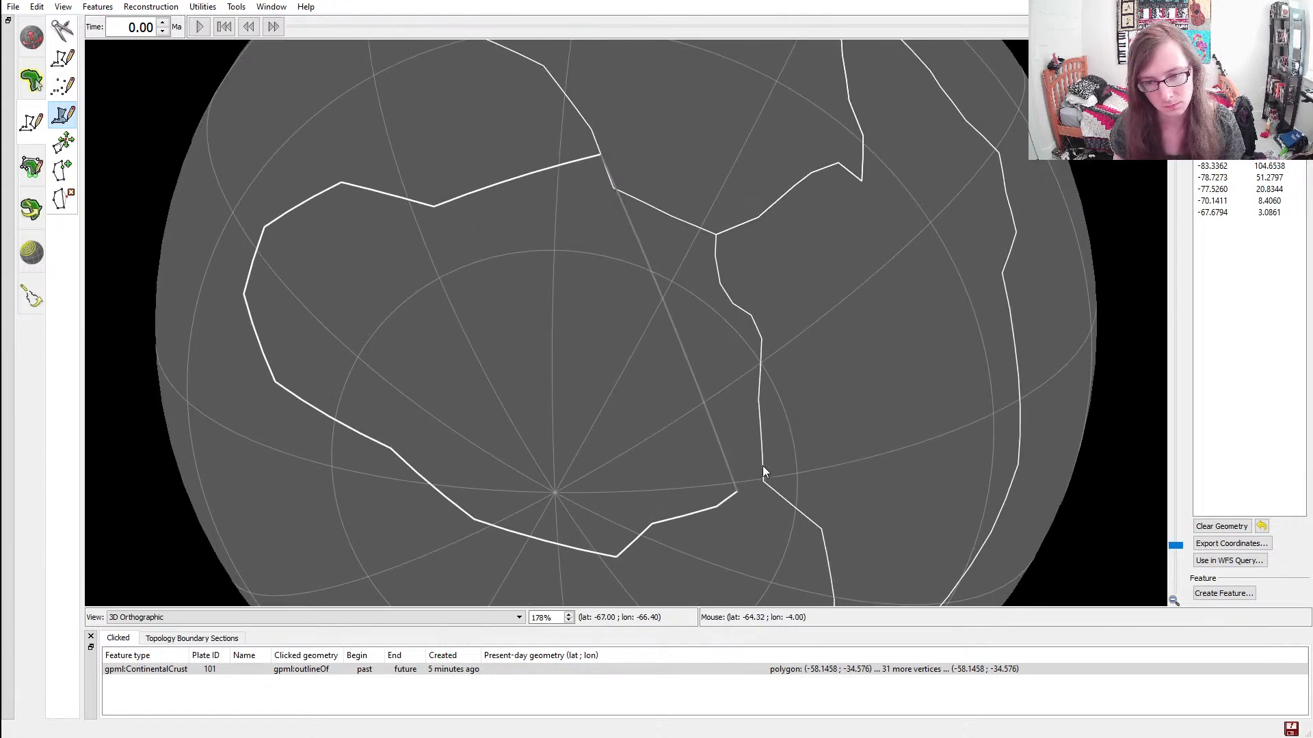
pyautogui.scroll(9, 769, 510)
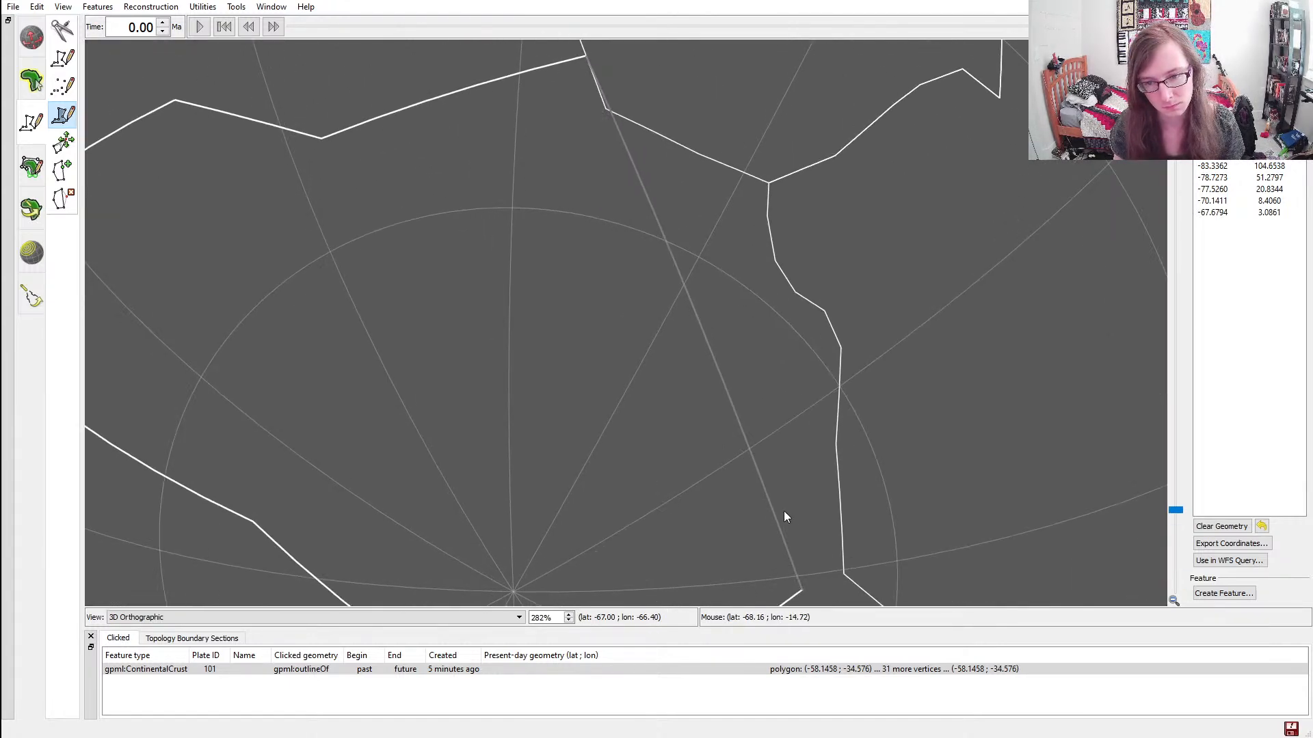
pyautogui.scroll(9, 684, 393)
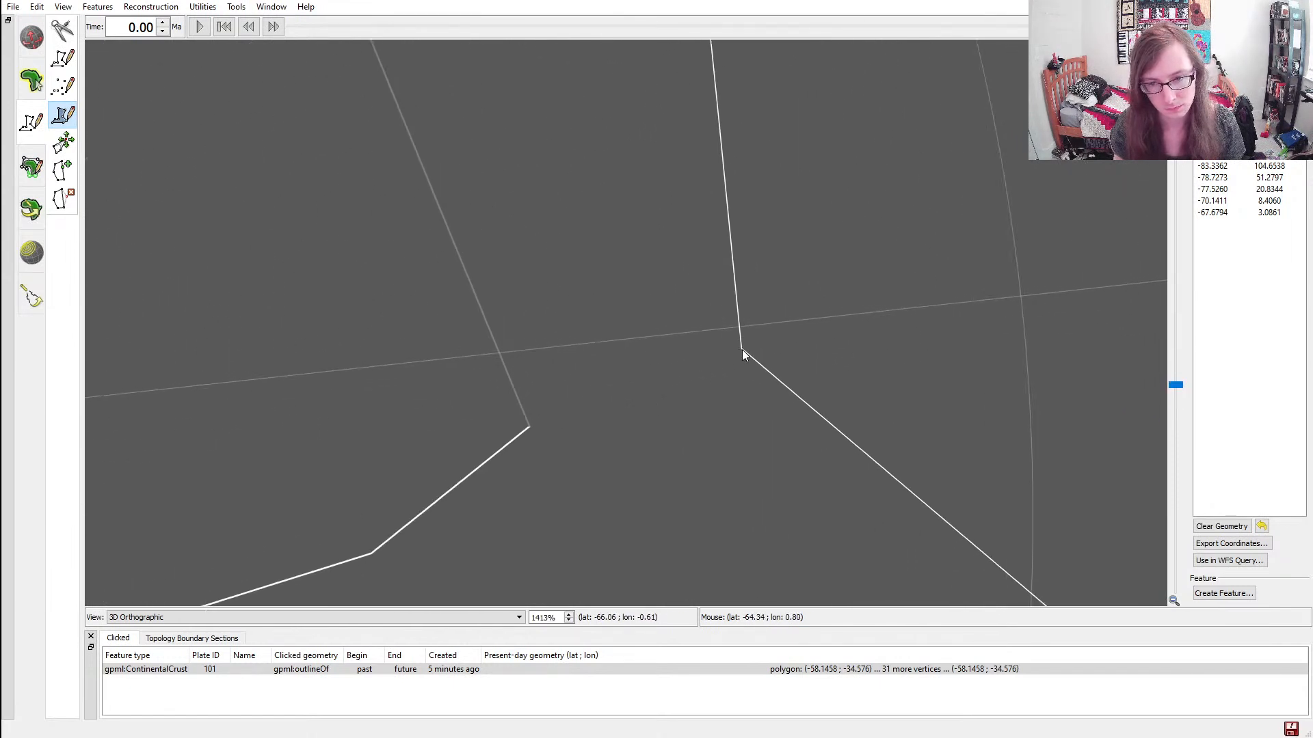
pyautogui.click(743, 353)
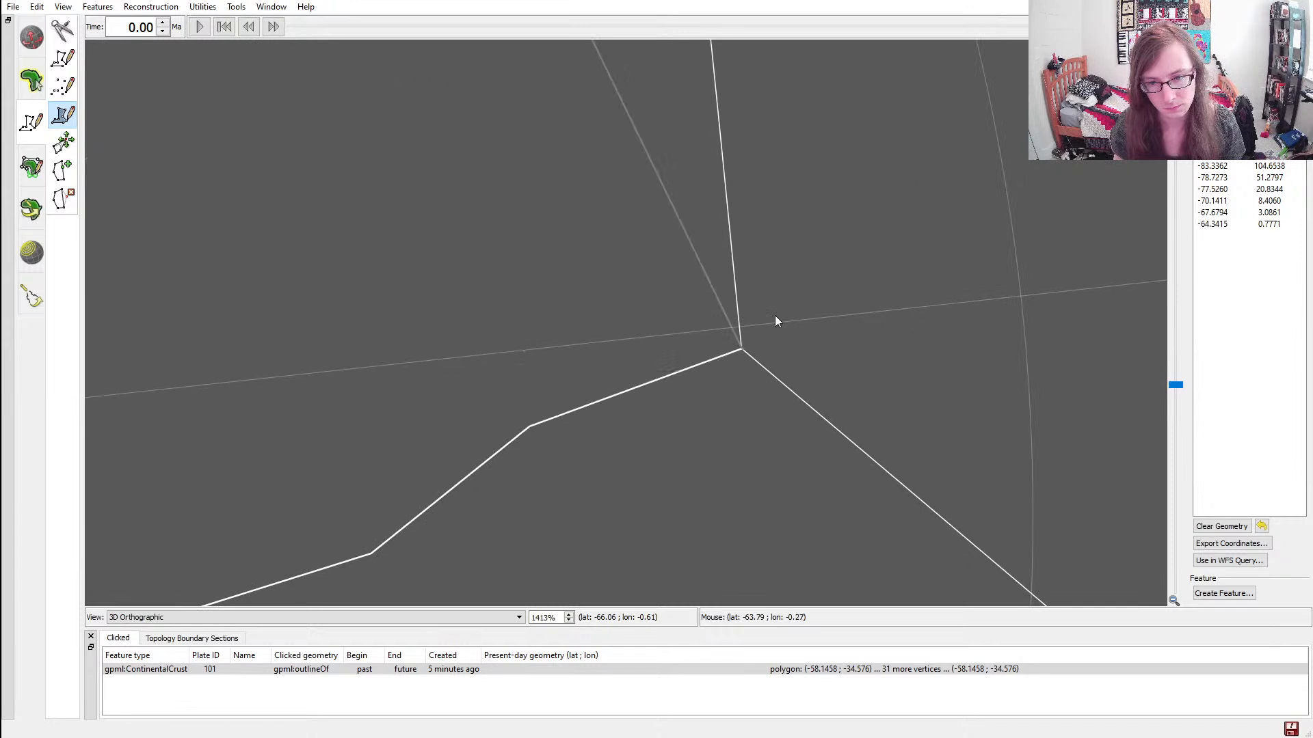
# Trace the first continent's southern edge with vertices at about latitude -62.5, longitude -22.2 and latitude -58.1, longitude -34.6
pyautogui.scroll(6, 769, 327)
pyautogui.keyDown('ctrl'); pyautogui.moveTo(931, 140); pyautogui.dragTo(814, 581); pyautogui.keyUp('ctrl')
pyautogui.keyDown('ctrl'); pyautogui.moveTo(731, 162); pyautogui.dragTo(776, 467); pyautogui.keyUp('ctrl')
pyautogui.keyDown('ctrl'); pyautogui.moveTo(723, 136); pyautogui.dragTo(752, 425); pyautogui.keyUp('ctrl')
pyautogui.keyDown('ctrl'); pyautogui.moveTo(727, 179); pyautogui.dragTo(733, 339); pyautogui.keyUp('ctrl')
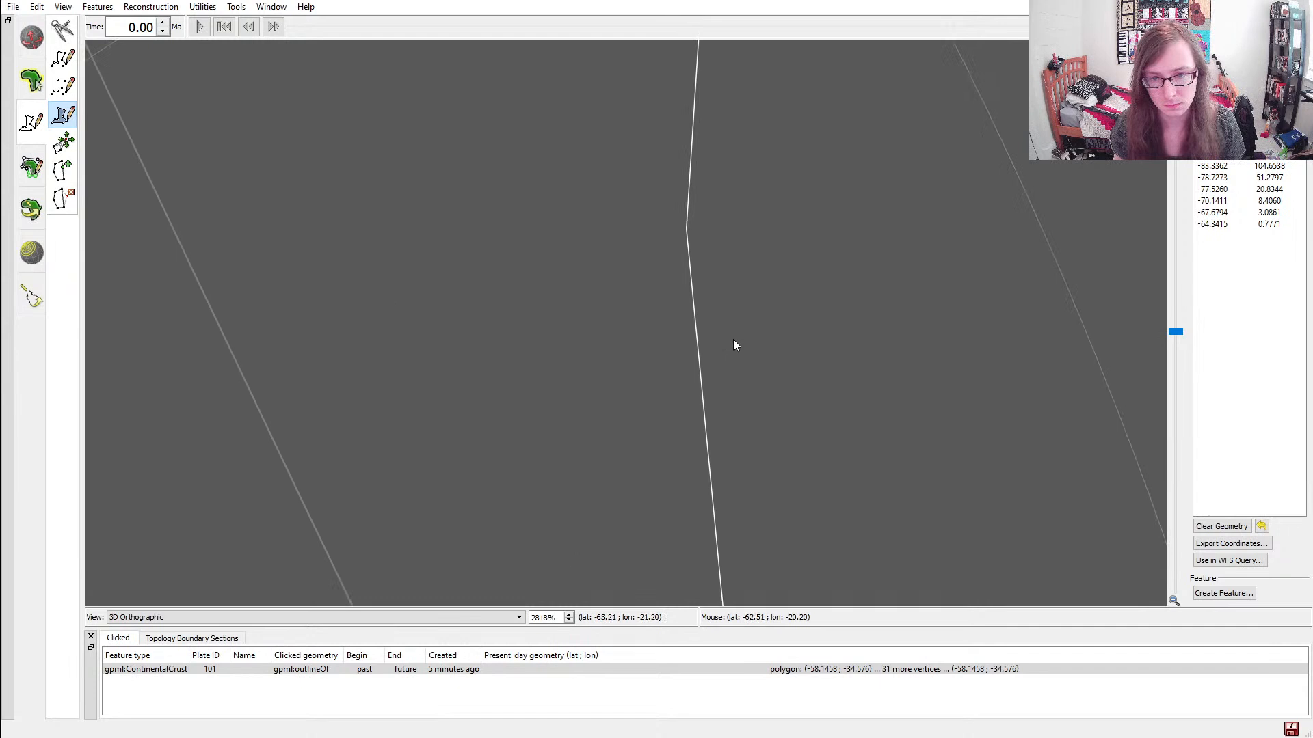
pyautogui.click(687, 233)
pyautogui.moveTo(733, 144)
pyautogui.keyDown('ctrl'); pyautogui.mouseDown()
pyautogui.moveTo(751, 419)
pyautogui.moveTo(750, 275)
pyautogui.moveTo(741, 495)
pyautogui.mouseUp(); pyautogui.keyUp('ctrl')
pyautogui.keyDown('ctrl'); pyautogui.moveTo(796, 60); pyautogui.dragTo(760, 346); pyautogui.keyUp('ctrl')
pyautogui.keyDown('ctrl'); pyautogui.moveTo(755, 143); pyautogui.dragTo(759, 248); pyautogui.keyUp('ctrl')
pyautogui.click(716, 231)
# Trace the rest of the first continent's southern edge with five vertices, up to the junction with the second continent at about -52.2, -56.6
pyautogui.keyDown('ctrl'); pyautogui.moveTo(716, 144); pyautogui.dragTo(764, 359); pyautogui.keyUp('ctrl')
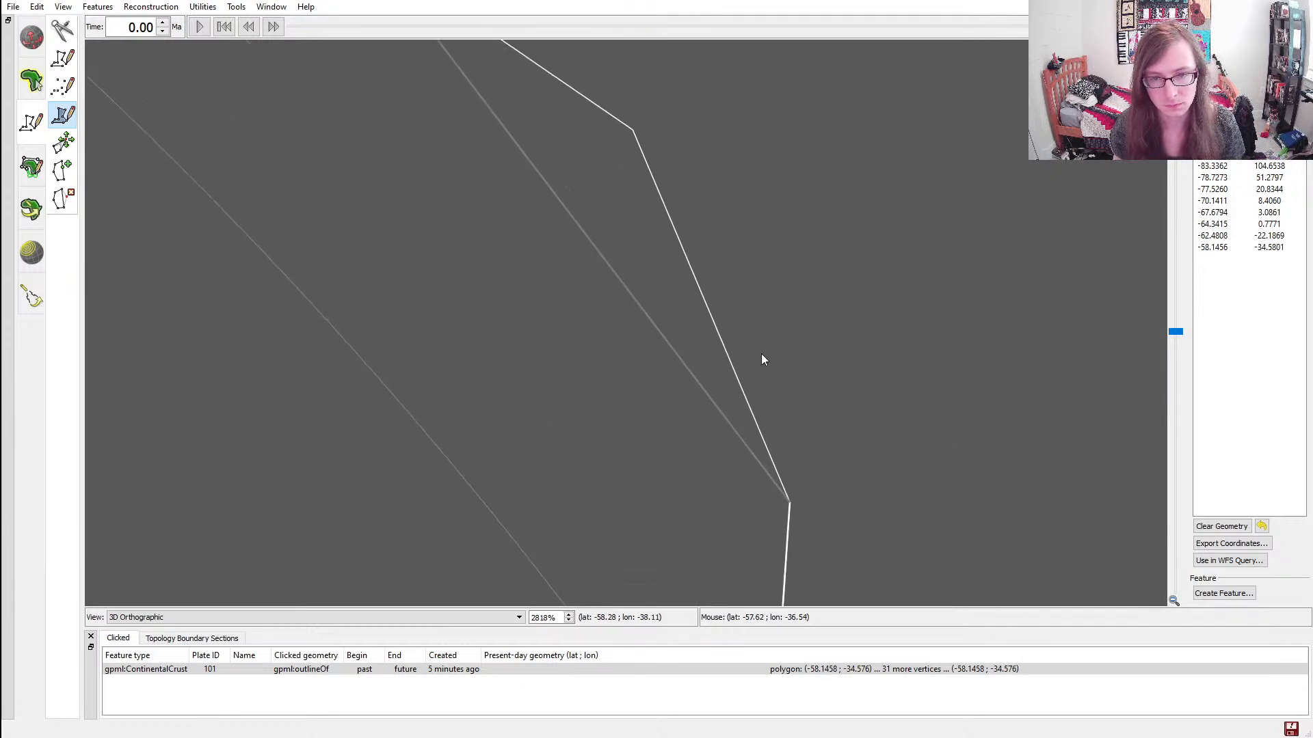
pyautogui.click(633, 129)
pyautogui.keyDown('ctrl'); pyautogui.moveTo(635, 103); pyautogui.dragTo(958, 347); pyautogui.keyUp('ctrl')
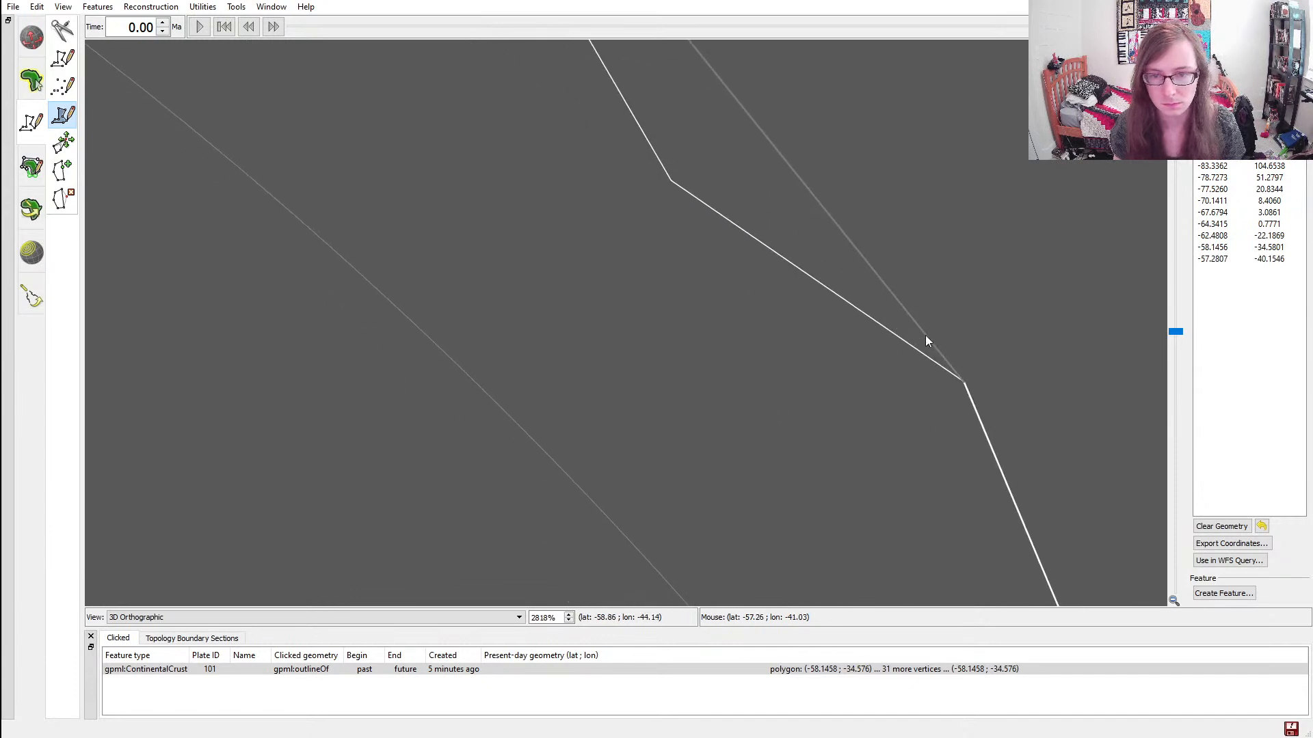
pyautogui.click(670, 179)
pyautogui.keyDown('ctrl'); pyautogui.moveTo(682, 127); pyautogui.dragTo(786, 370); pyautogui.keyUp('ctrl')
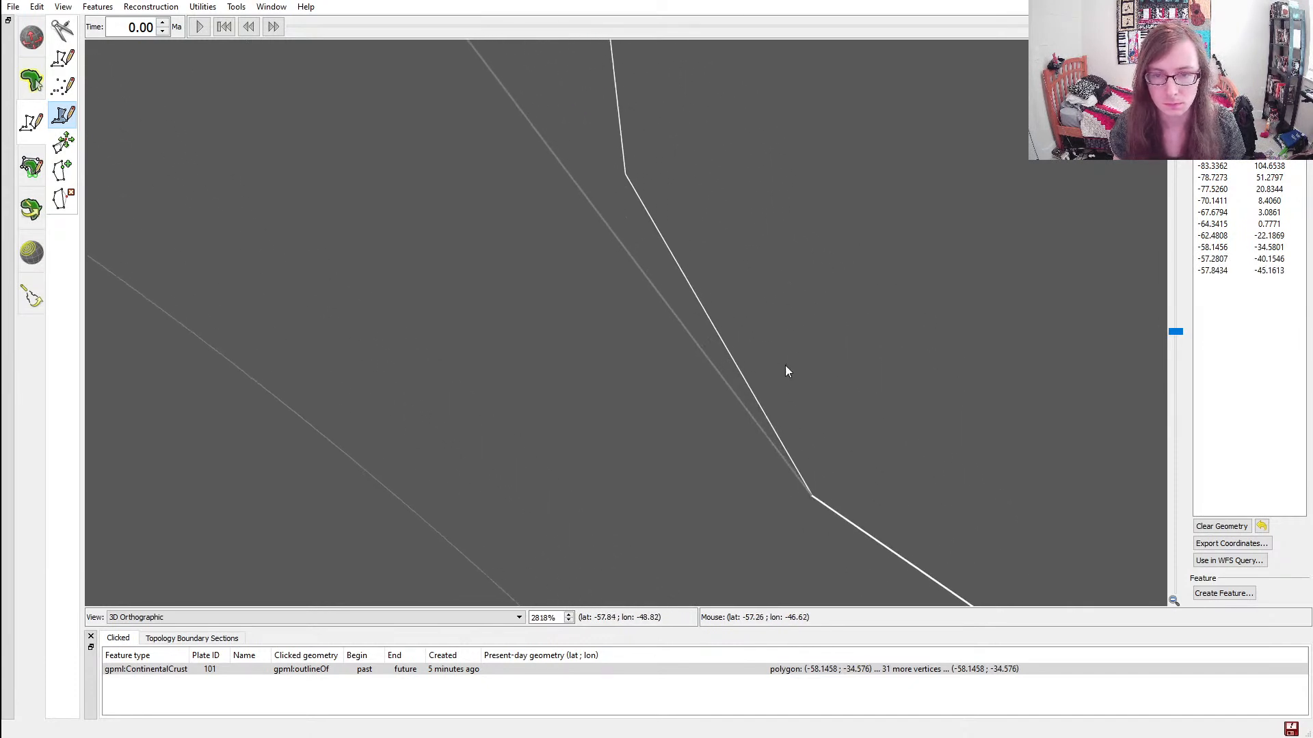
pyautogui.click(625, 176)
pyautogui.keyDown('ctrl'); pyautogui.moveTo(667, 113); pyautogui.dragTo(678, 441); pyautogui.keyUp('ctrl')
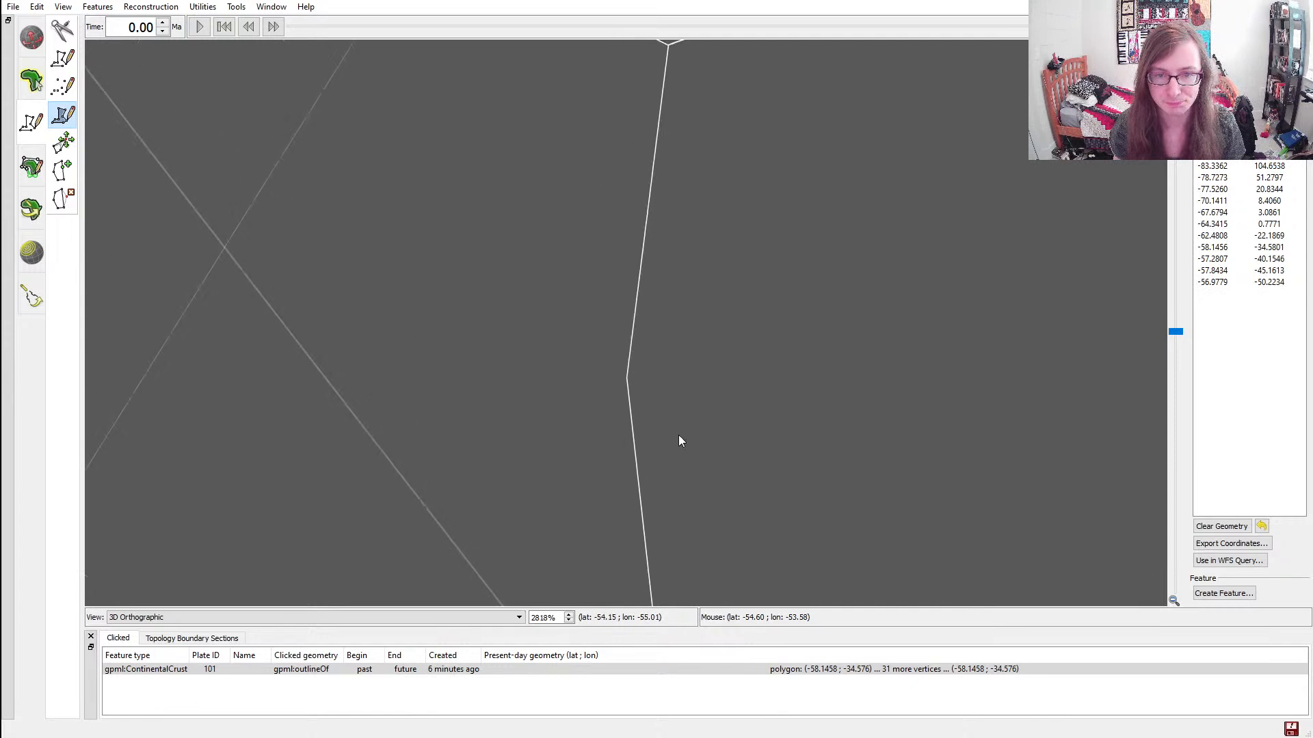
pyautogui.click(626, 378)
pyautogui.keyDown('ctrl'); pyautogui.moveTo(682, 176); pyautogui.dragTo(694, 402); pyautogui.keyUp('ctrl')
pyautogui.click(687, 318)
# Trace the second continent's southern edge with vertices at about latitude -52.7, longitude -66.2 and latitude -51.5, longitude -79.0
pyautogui.keyDown('ctrl'); pyautogui.moveTo(687, 318); pyautogui.dragTo(484, 240); pyautogui.keyUp('ctrl')
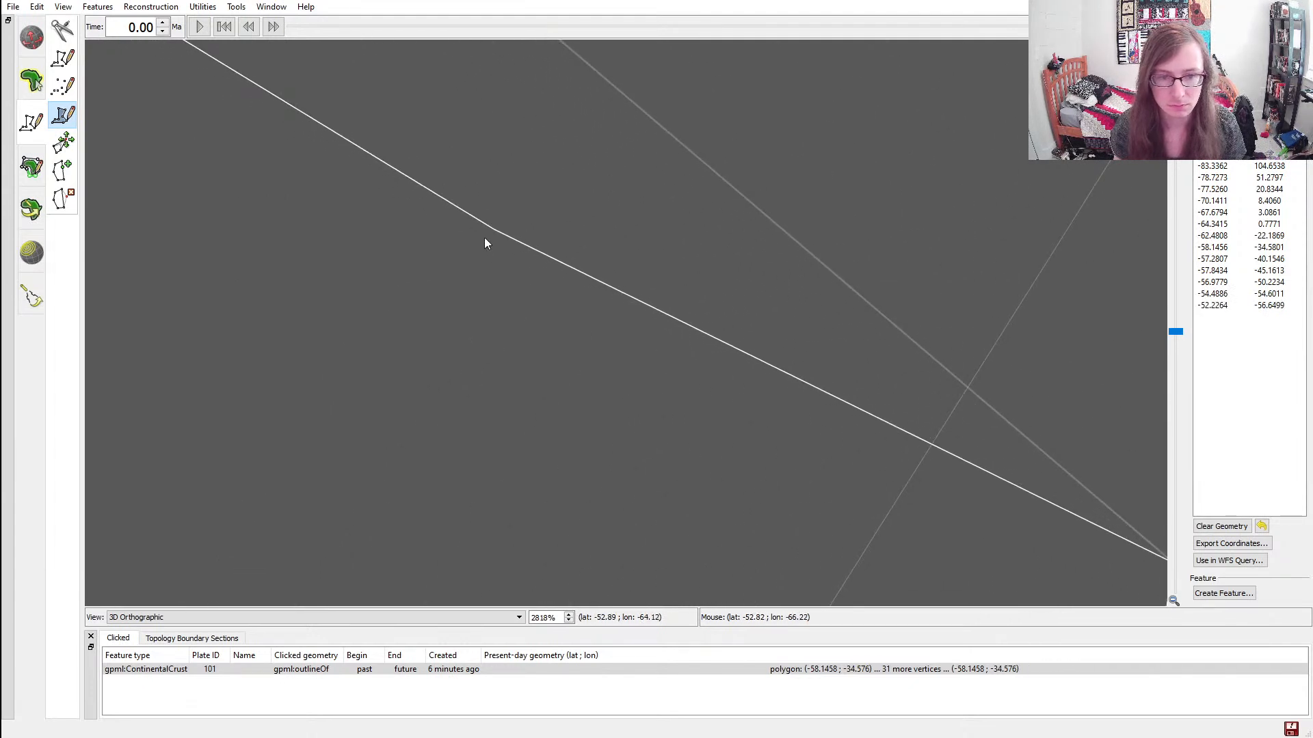
pyautogui.click(494, 231)
pyautogui.keyDown('ctrl'); pyautogui.moveTo(469, 182); pyautogui.dragTo(611, 363); pyautogui.keyUp('ctrl')
pyautogui.click(449, 164)
# Create a feature from the finished third continent polygon
pyautogui.scroll(-15, 633, 310)
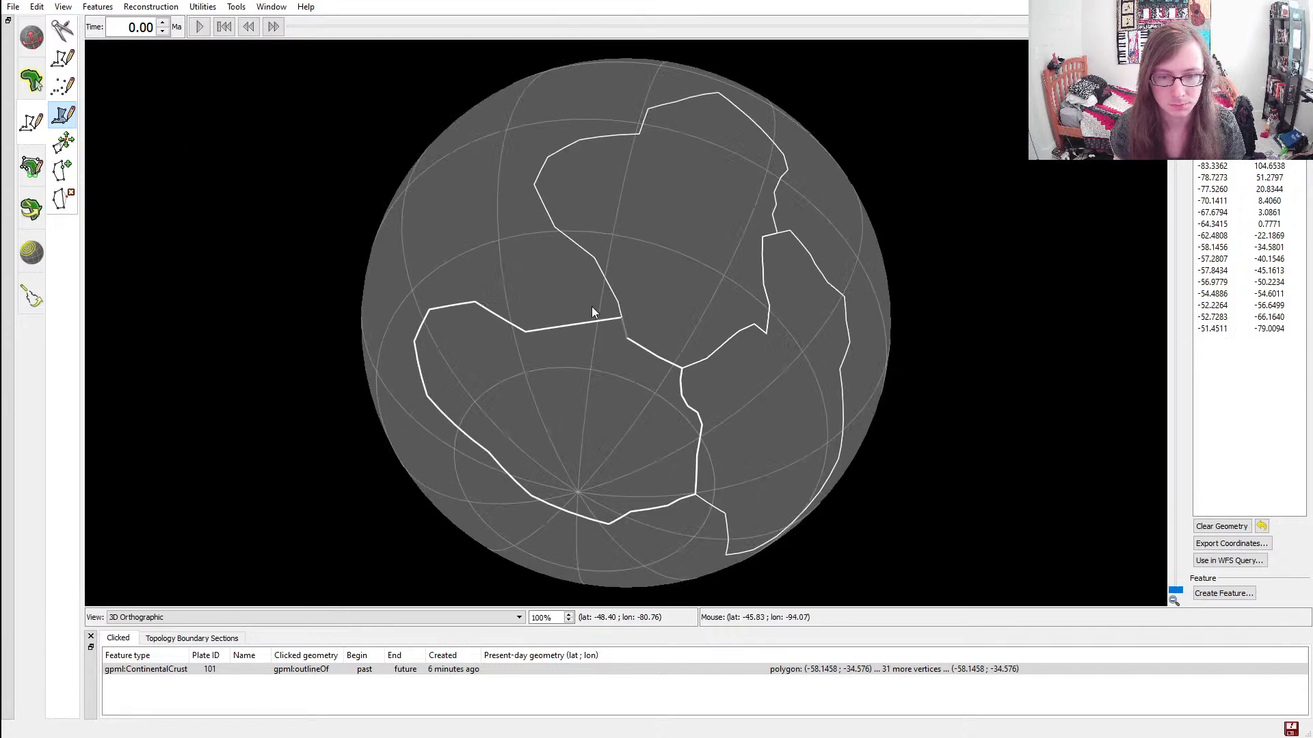
pyautogui.keyDown('ctrl'); pyautogui.moveTo(592, 306); pyautogui.dragTo(651, 378); pyautogui.keyUp('ctrl')
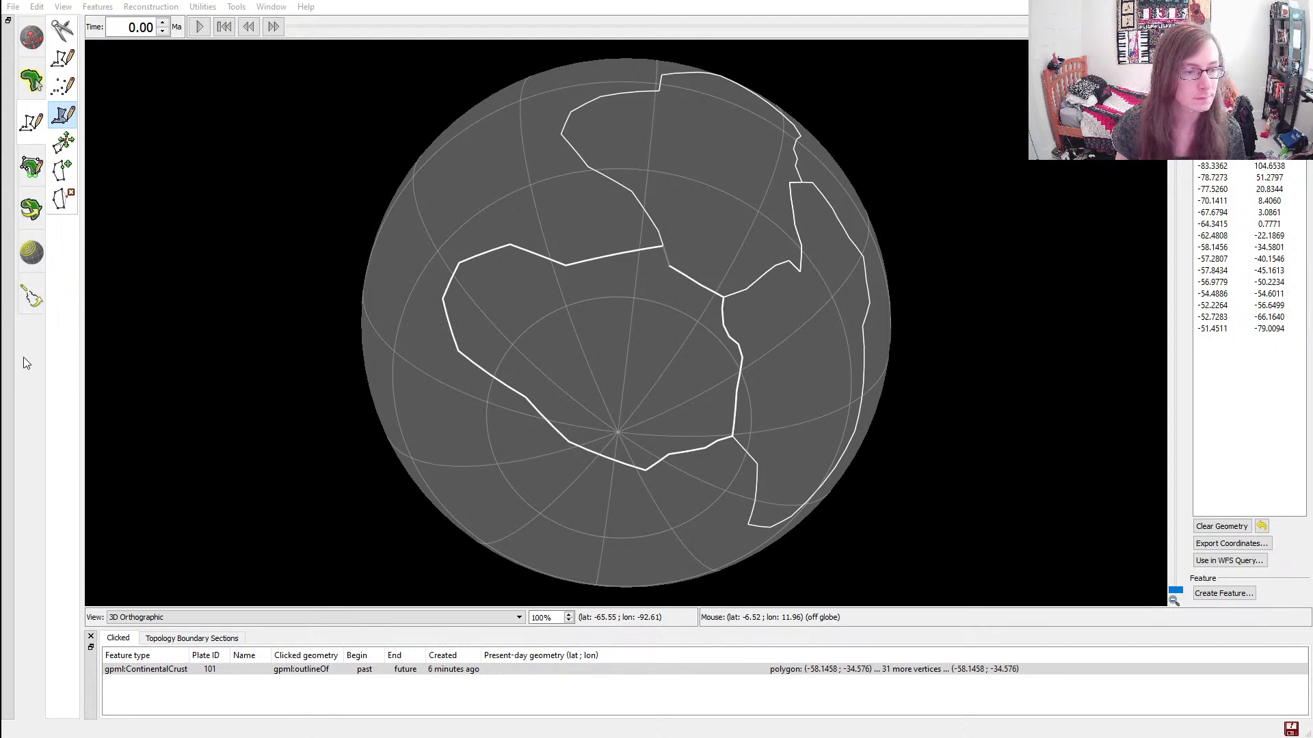
pyautogui.click(175, 357)
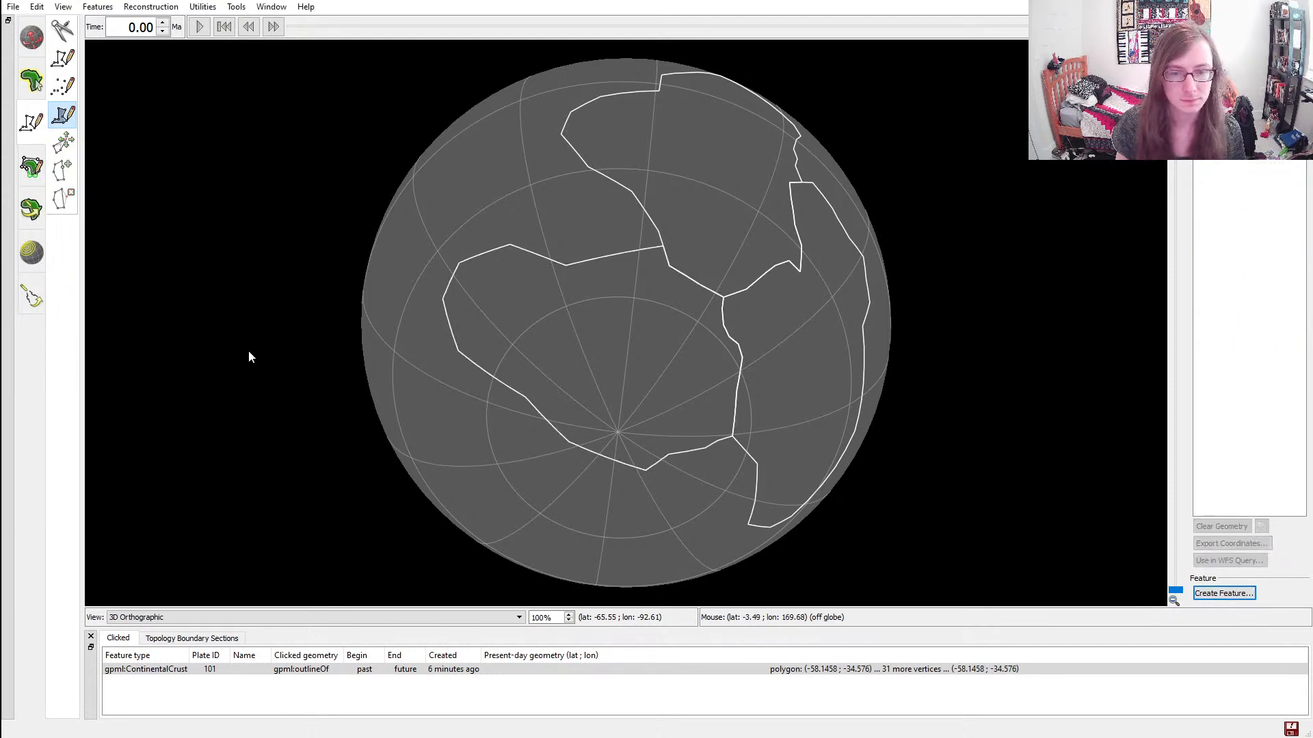
# Examine the third continent's northern edge and the gap between it and the second continent's western coast
pyautogui.keyDown('ctrl'); pyautogui.moveTo(661, 136); pyautogui.dragTo(688, 240); pyautogui.keyUp('ctrl')
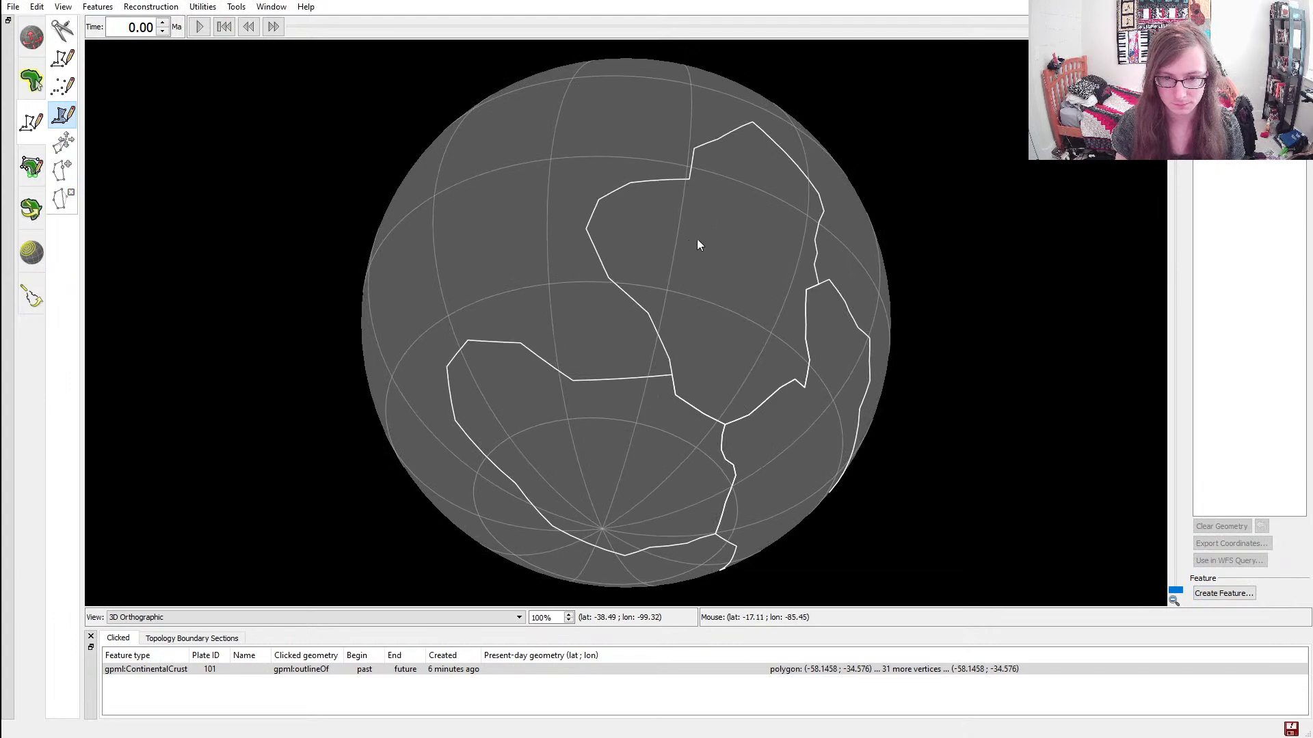
pyautogui.keyDown('ctrl'); pyautogui.moveTo(564, 268); pyautogui.dragTo(553, 325); pyautogui.keyUp('ctrl')
pyautogui.scroll(4, 648, 359)
pyautogui.keyDown('ctrl'); pyautogui.moveTo(923, 481); pyautogui.dragTo(957, 416); pyautogui.keyUp('ctrl')
pyautogui.scroll(2, 488, 294)
pyautogui.scroll(2, 489, 294)
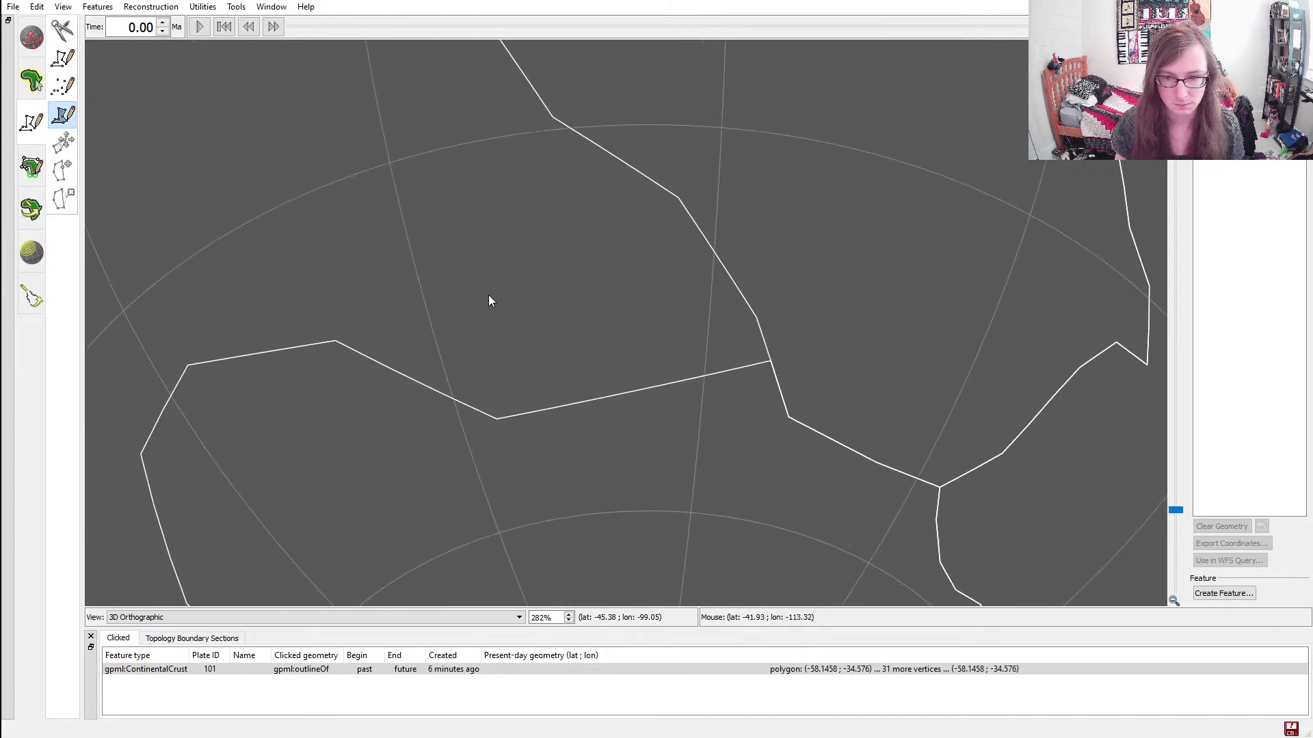
pyautogui.scroll(-5, 488, 294)
pyautogui.scroll(4, 488, 294)
pyautogui.scroll(3, 864, 389)
pyautogui.scroll(-4, 864, 389)
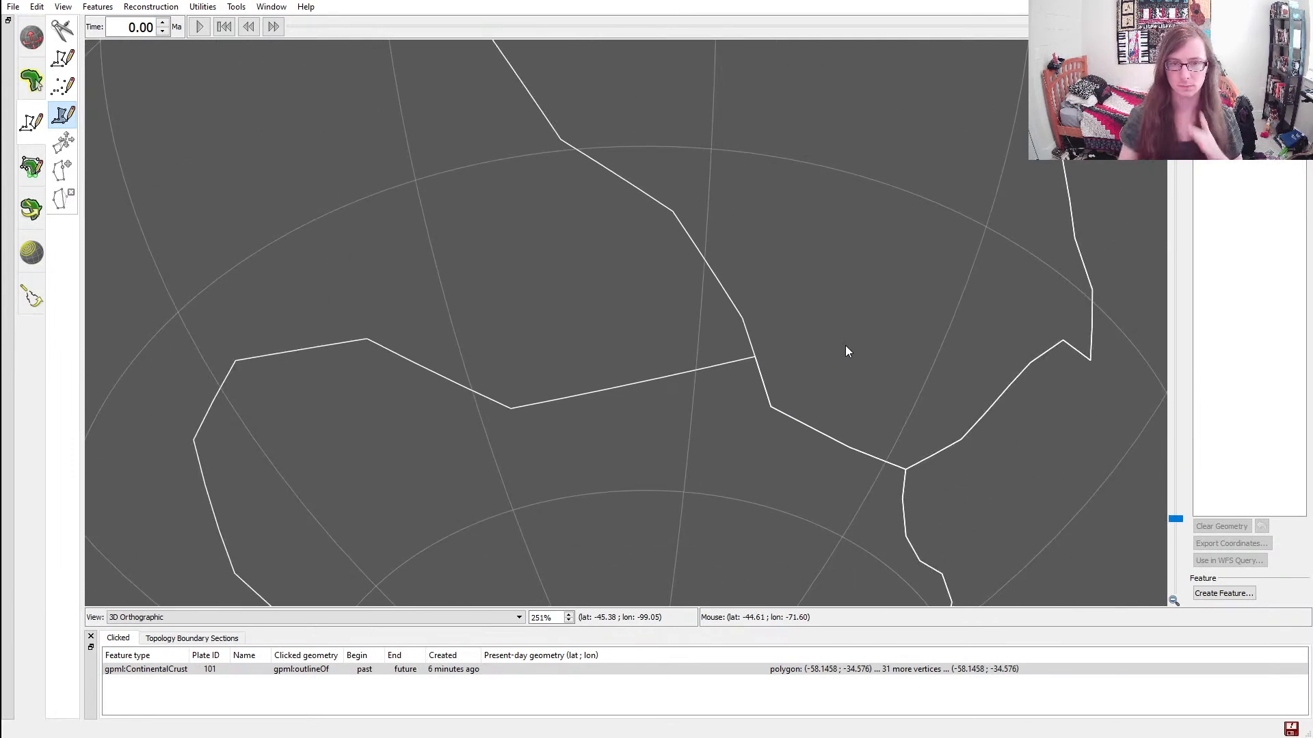
pyautogui.scroll(-7, 506, 294)
pyautogui.scroll(3, 506, 299)
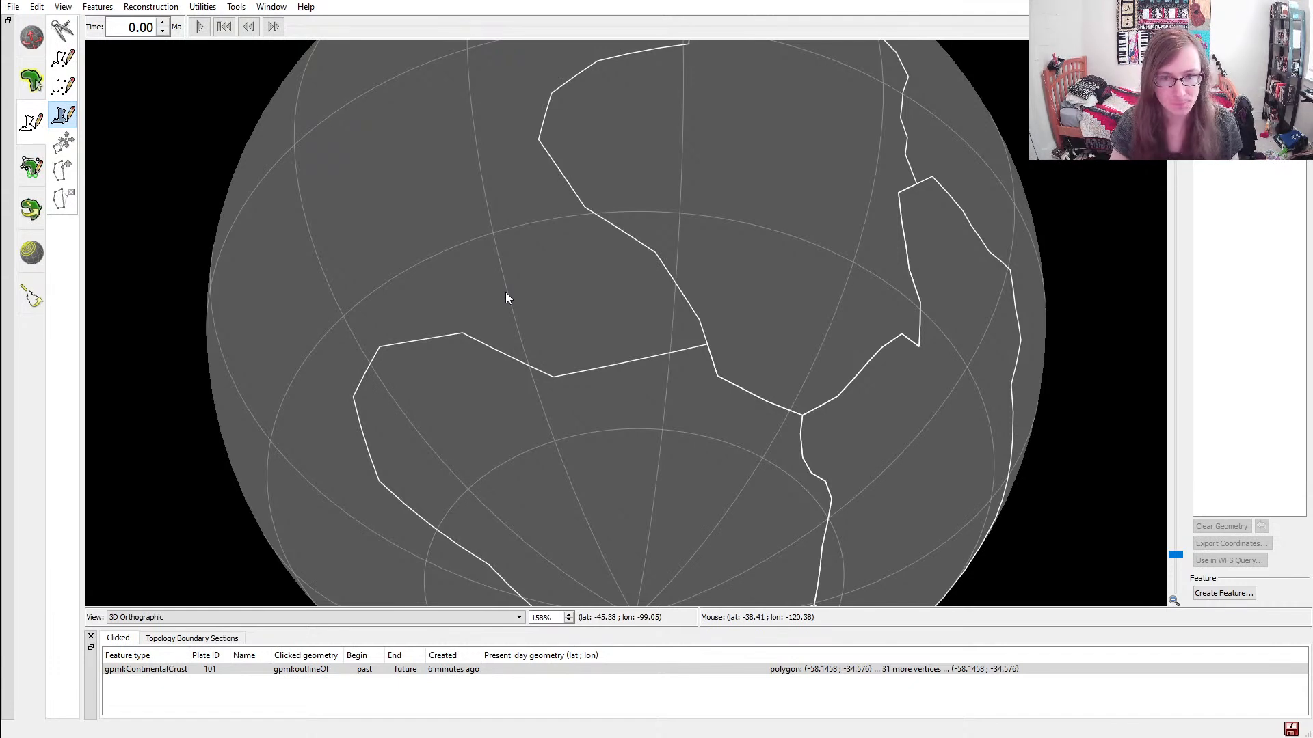
pyautogui.scroll(2, 506, 294)
pyautogui.keyDown('ctrl'); pyautogui.moveTo(454, 290); pyautogui.dragTo(638, 337); pyautogui.keyUp('ctrl')
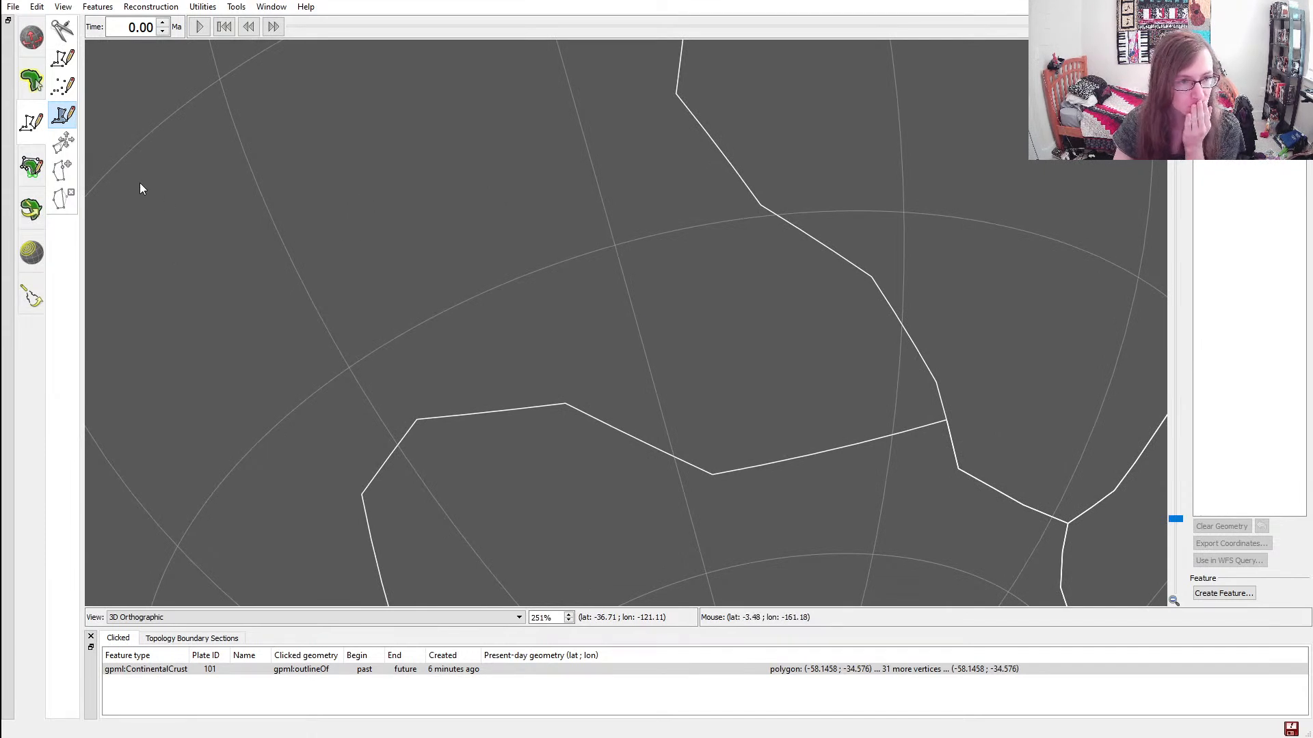
pyautogui.scroll(1, 506, 265)
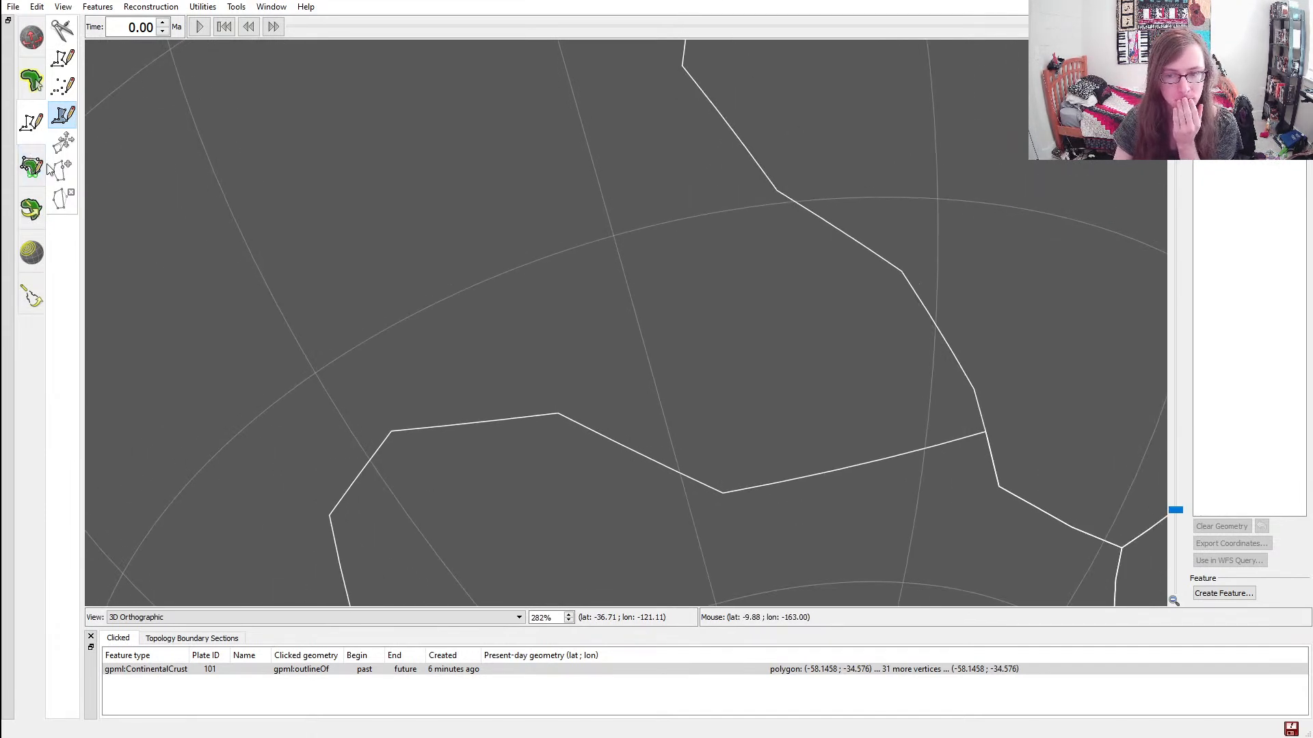
# Delete the third continent's vertex at about latitude -47.5, longitude -82.5 on its junction with the second continent
pyautogui.keyDown('ctrl'); pyautogui.moveTo(1005, 460); pyautogui.dragTo(620, 319); pyautogui.keyUp('ctrl')
pyautogui.scroll(6, 696, 320)
pyautogui.scroll(3, 696, 325)
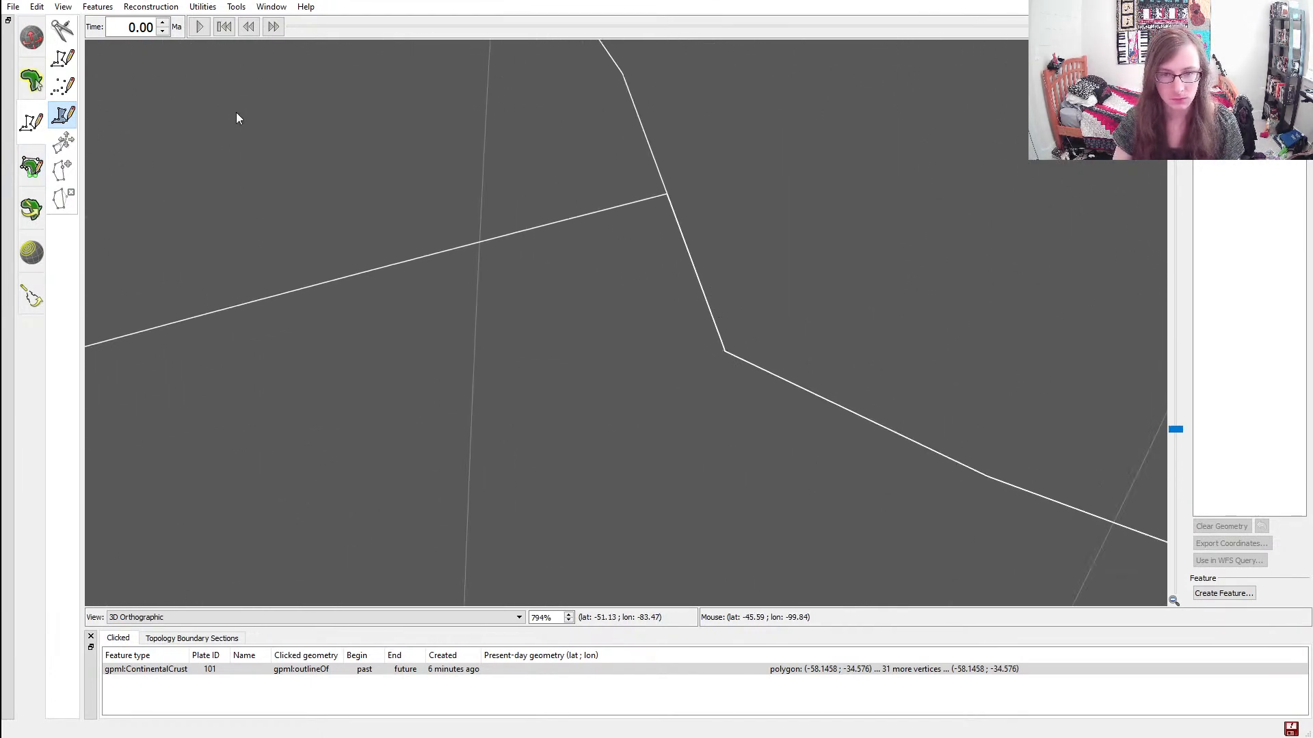
pyautogui.click(31, 82)
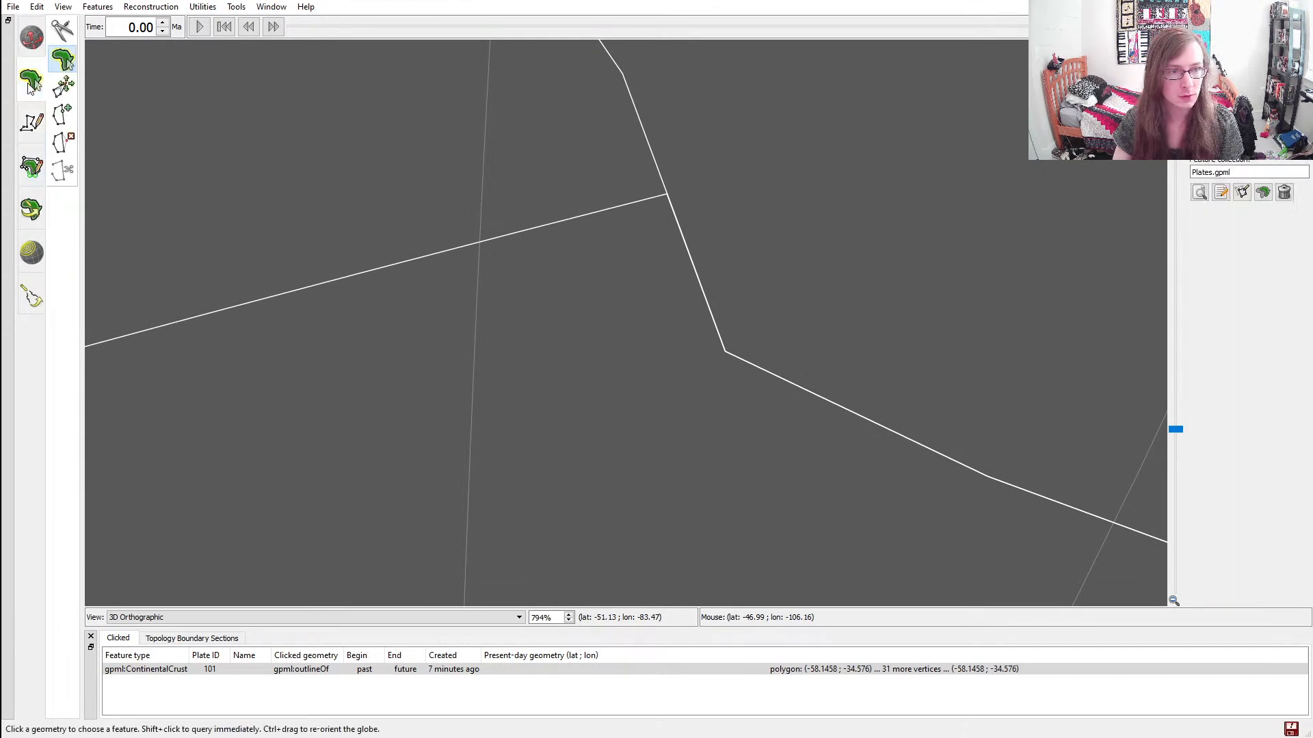
pyautogui.click(438, 259)
pyautogui.press('i')
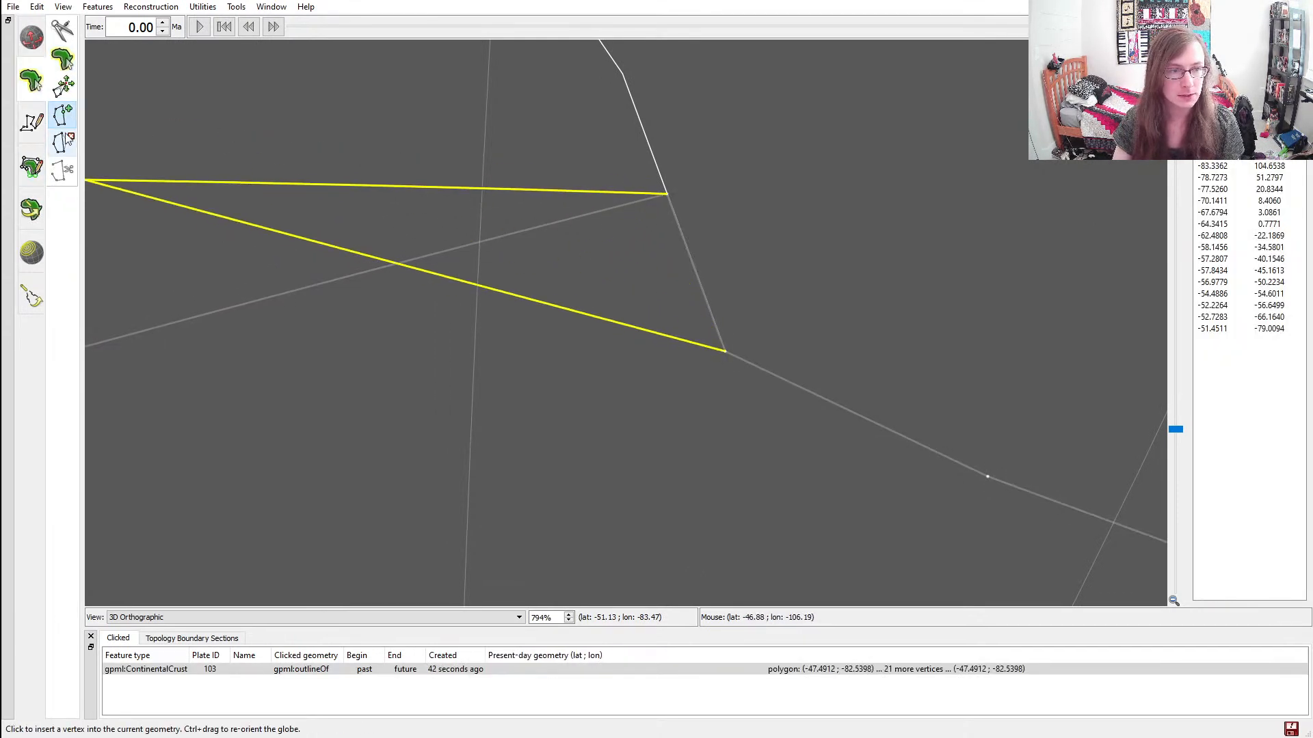
pyautogui.click(61, 142)
pyautogui.scroll(6, 766, 303)
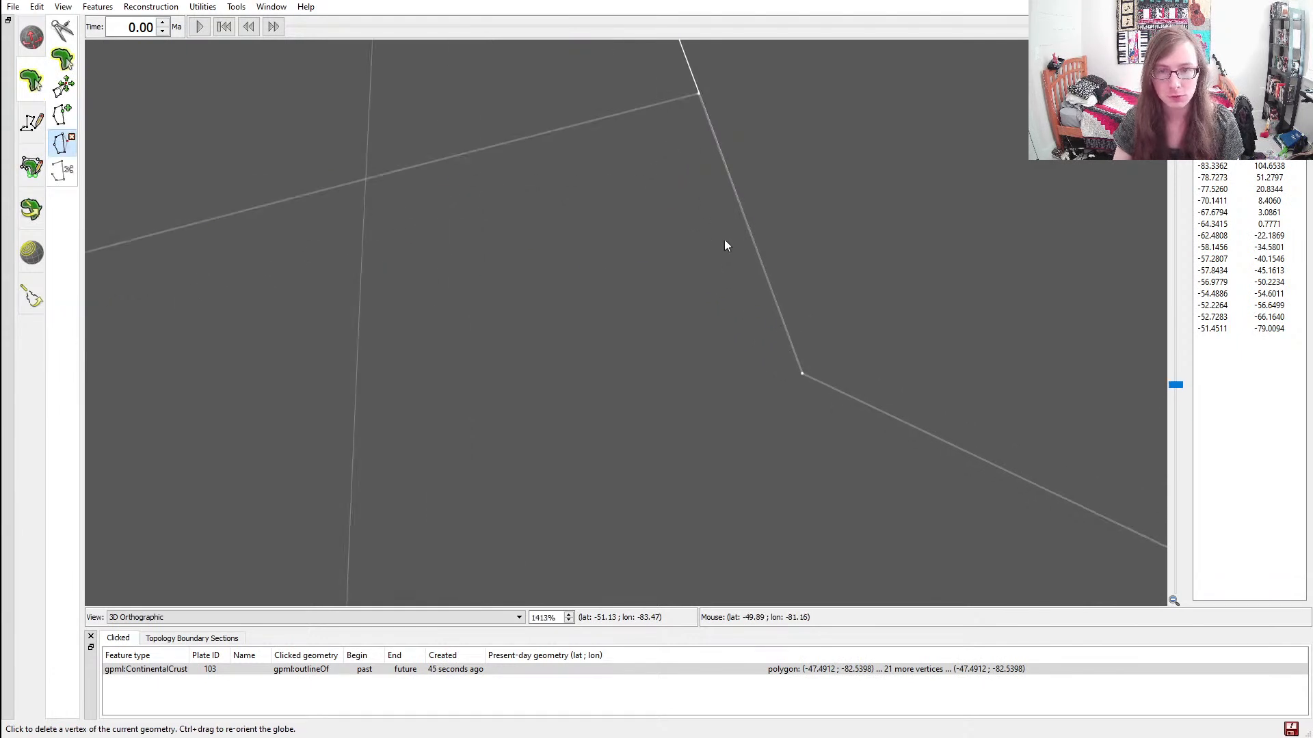
pyautogui.click(699, 93)
pyautogui.scroll(-15, 483, 342)
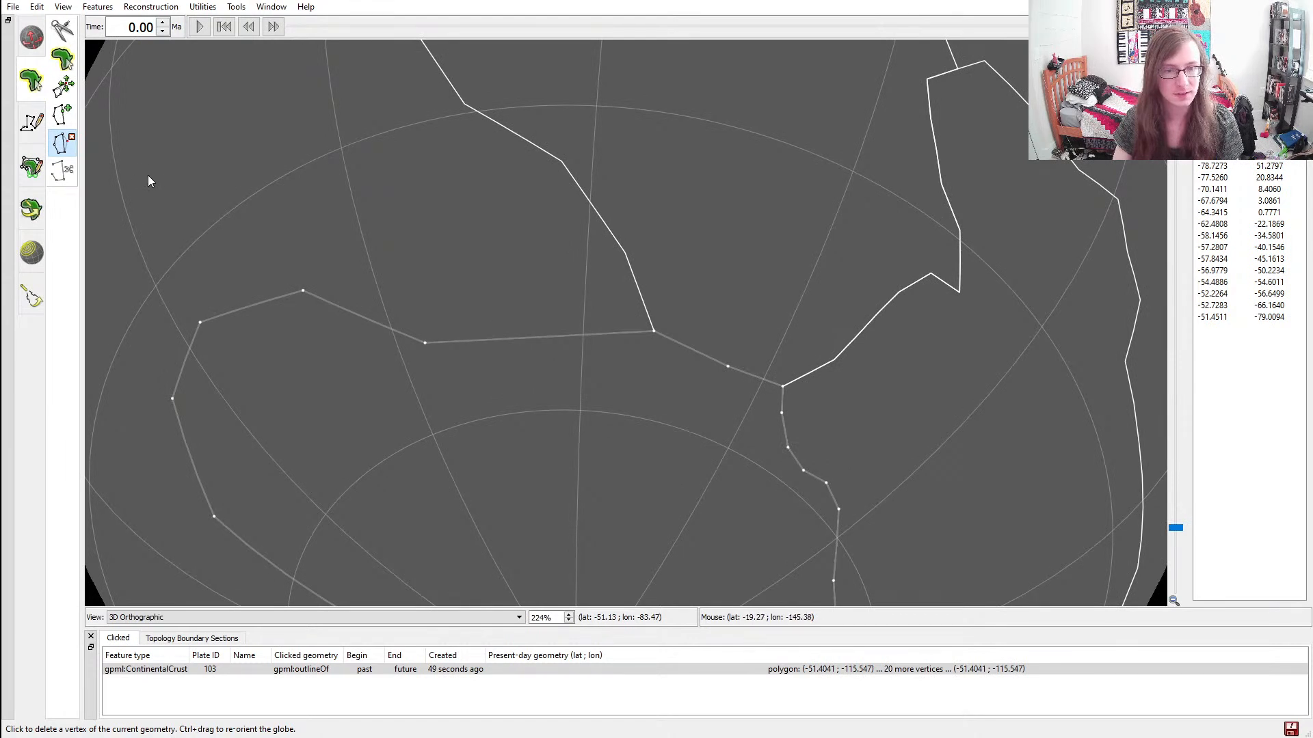
# Insert a vertex in the third continent's northern edge at about latitude -53.9, longitude -96.9
pyautogui.click(62, 114)
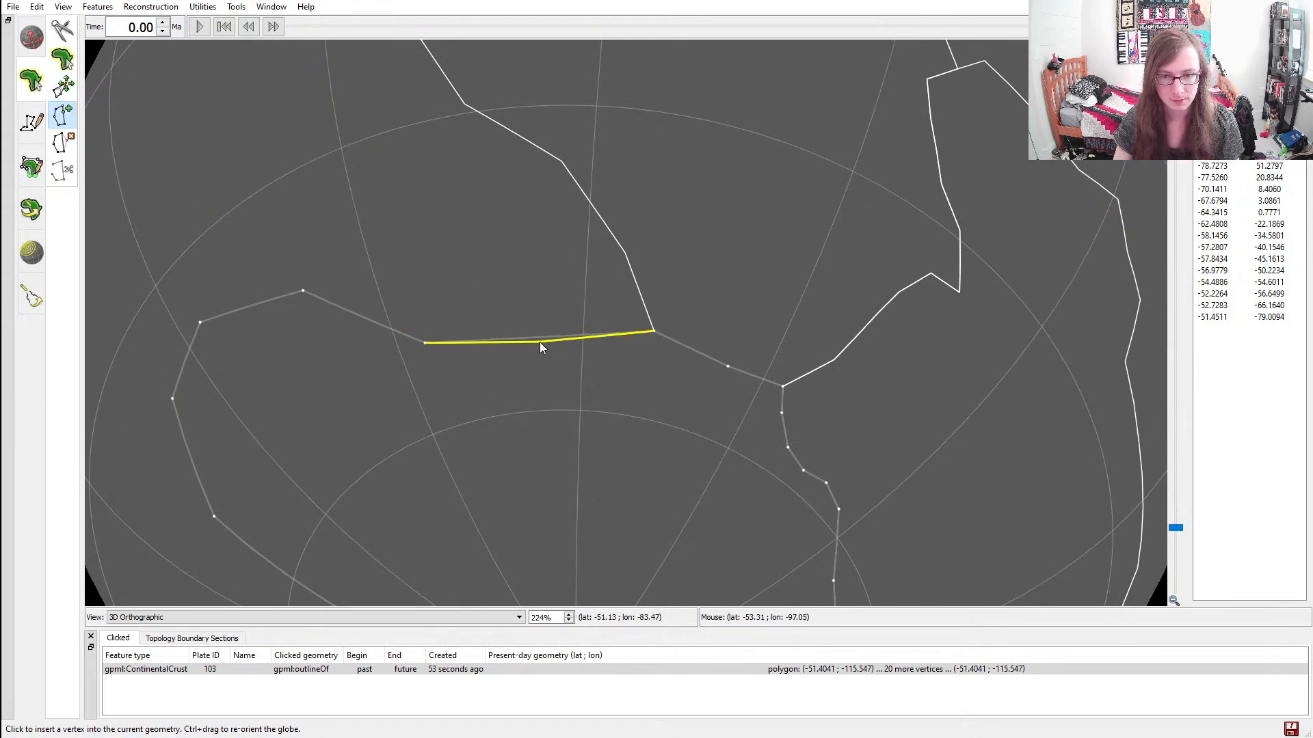
pyautogui.click(541, 348)
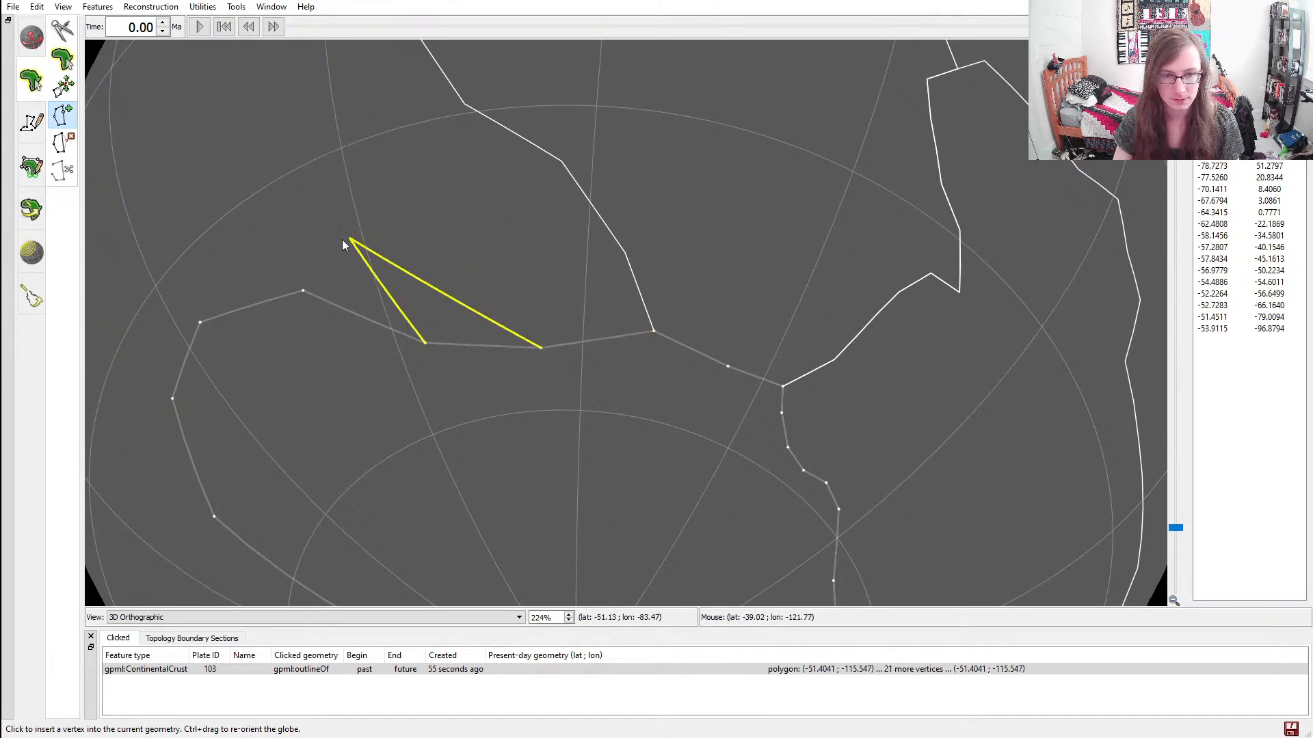
pyautogui.click(37, 125)
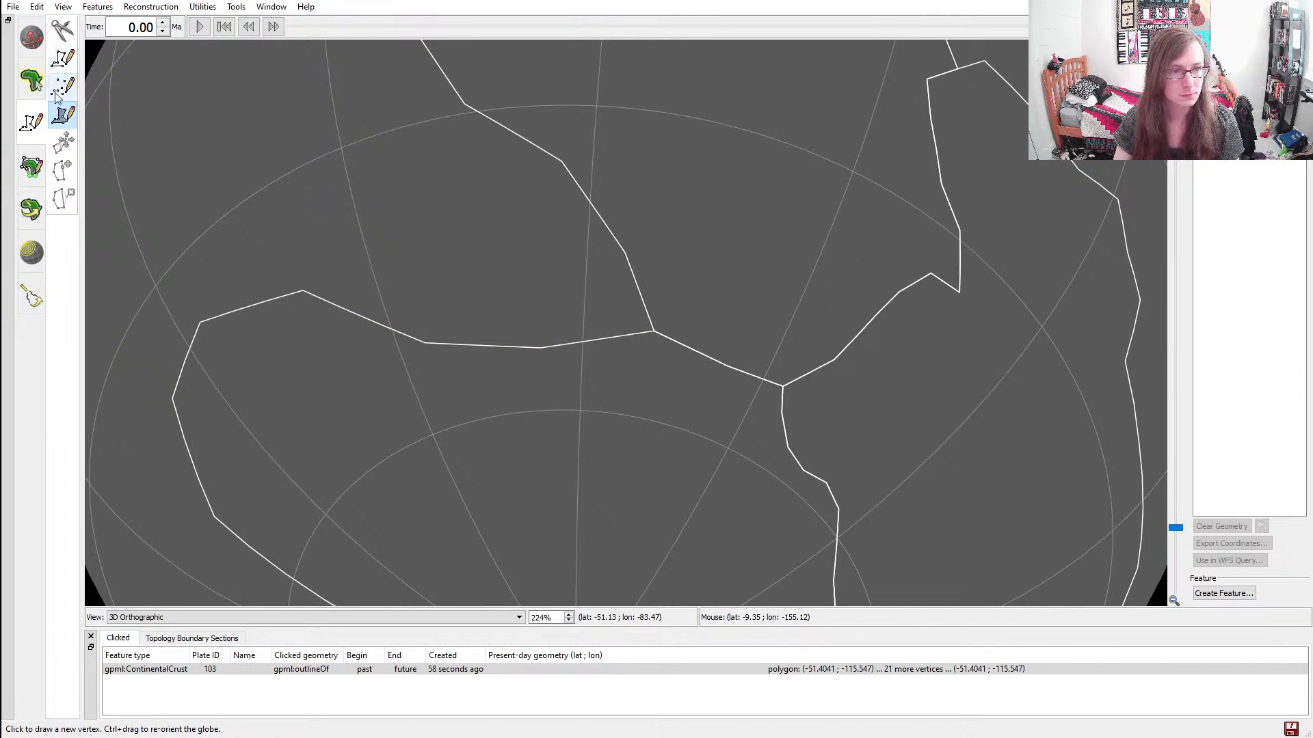
pyautogui.click(62, 59)
pyautogui.click(27, 83)
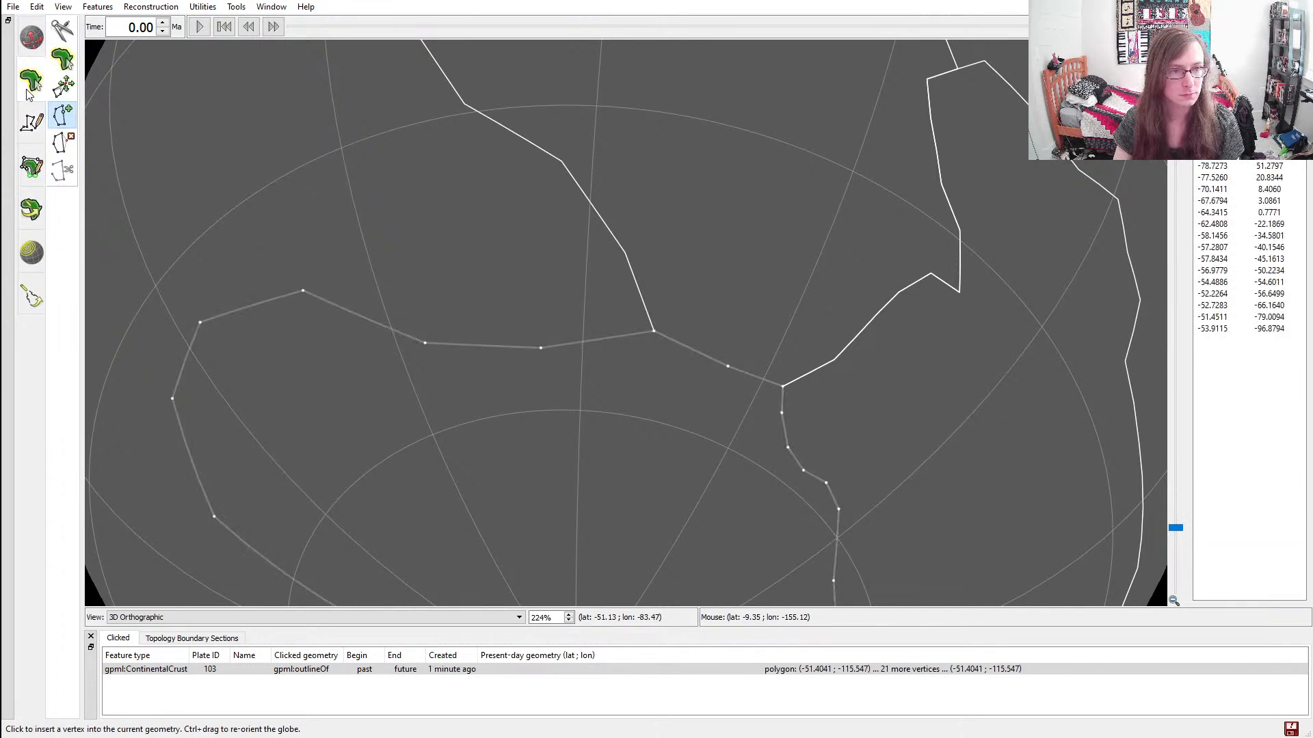
# Start a polygon for a fourth continent with two vertices, going north from the third continent's northern edge
pyautogui.click(31, 124)
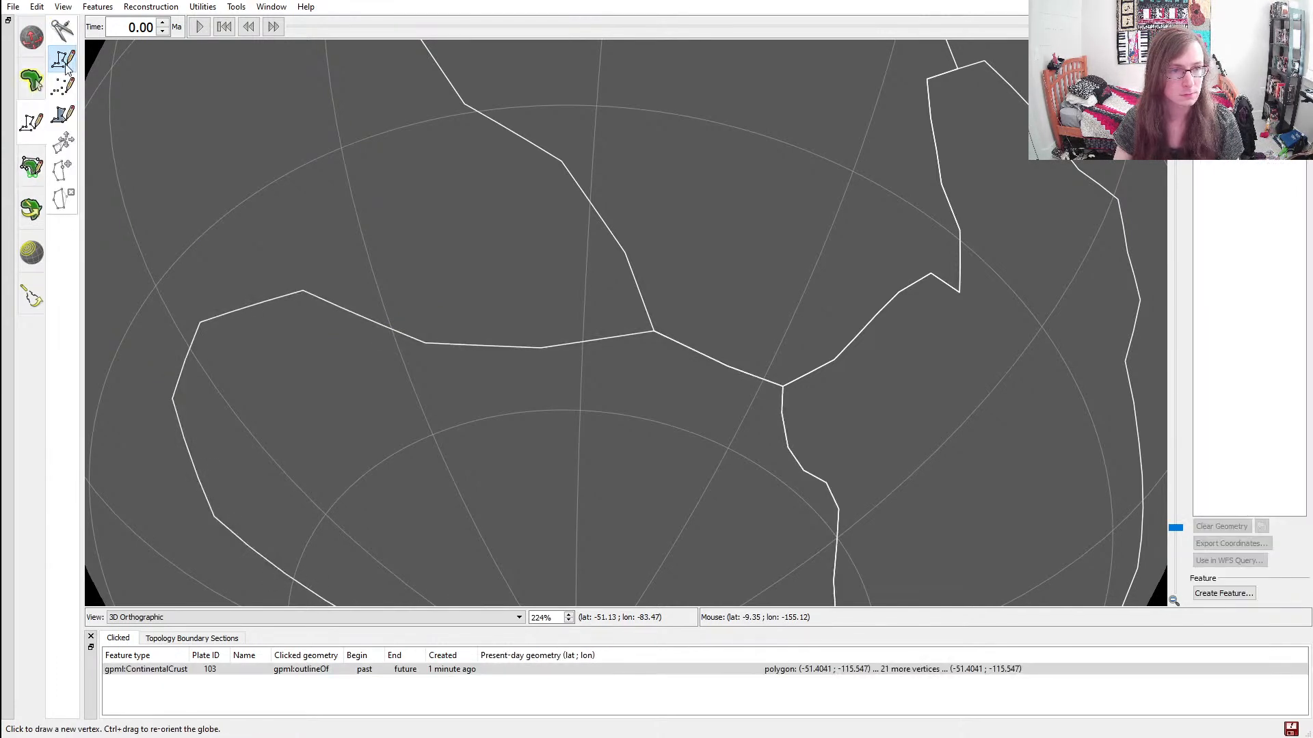
pyautogui.click(62, 115)
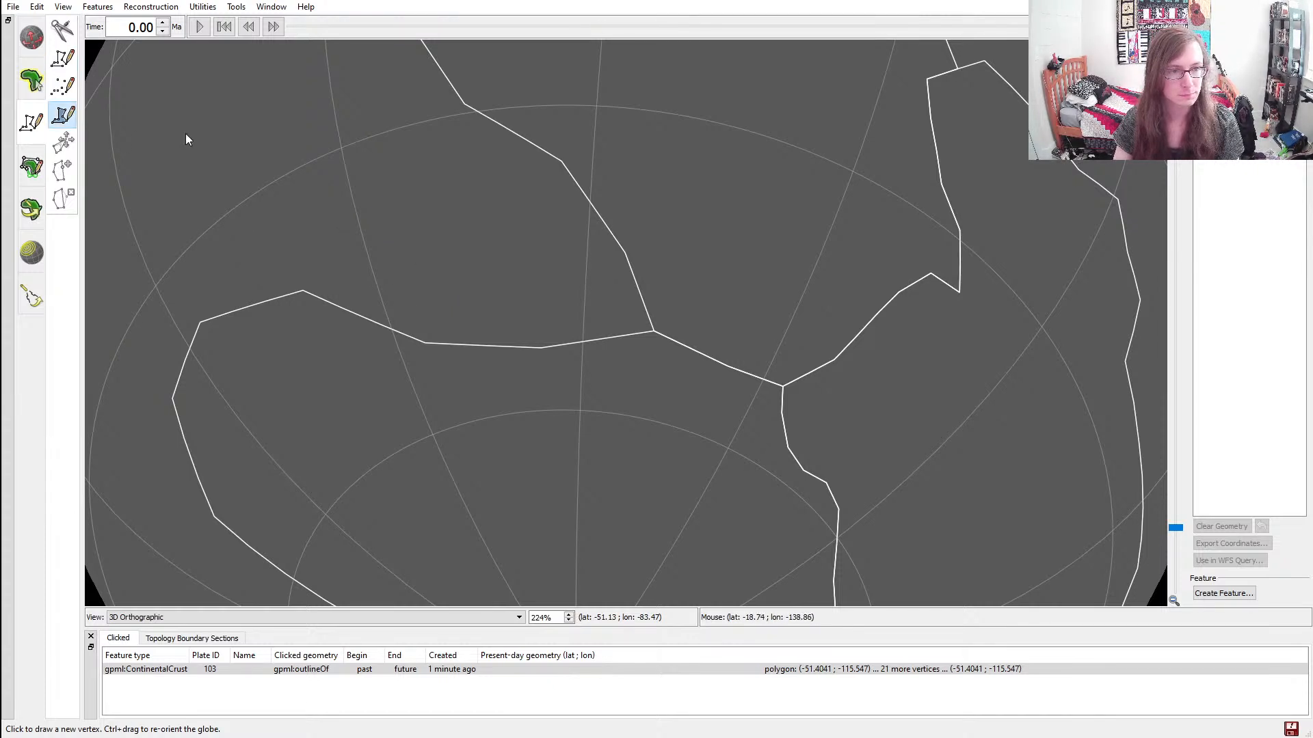
pyautogui.keyDown('ctrl'); pyautogui.moveTo(380, 240); pyautogui.dragTo(632, 385); pyautogui.keyUp('ctrl')
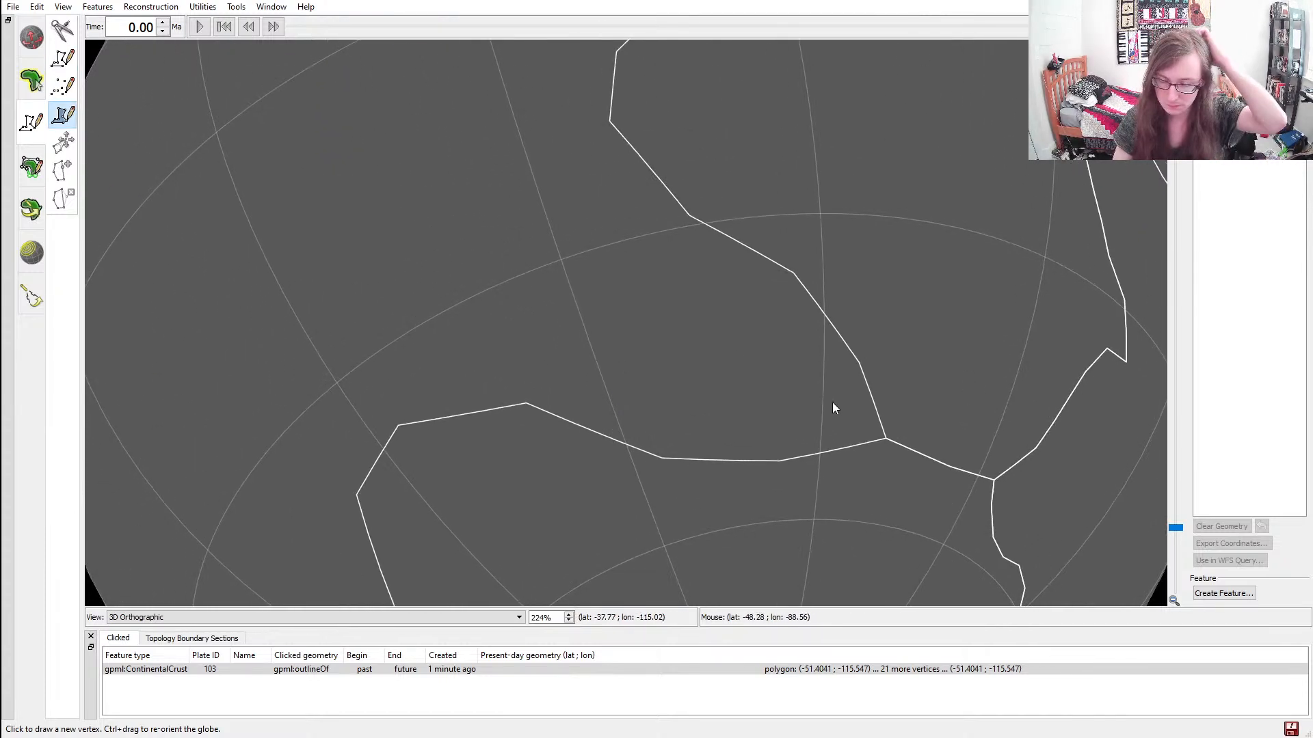
pyautogui.scroll(1, 527, 404)
pyautogui.scroll(6, 528, 406)
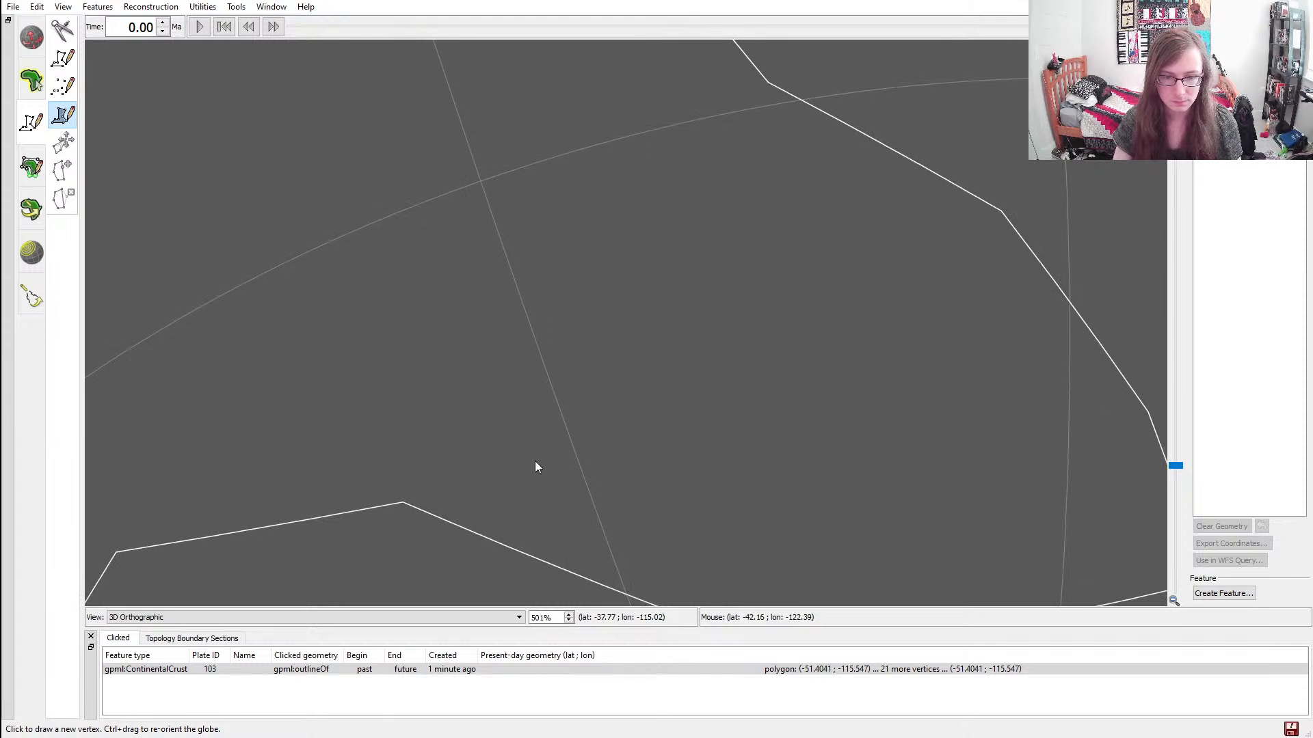
pyautogui.click(553, 387)
pyautogui.click(527, 209)
# Draw the fourth continent's northwestern coast with six vertices, ending at a corner of the second continent's western coast
pyautogui.keyDown('ctrl'); pyautogui.moveTo(639, 168); pyautogui.dragTo(607, 358); pyautogui.keyUp('ctrl')
pyautogui.click(604, 354)
pyautogui.click(715, 327)
pyautogui.click(776, 294)
pyautogui.click(863, 232)
pyautogui.click(876, 206)
pyautogui.click(920, 185)
# Trace the border with the second continent with vertices at about latitude -35.7, longitude -93.7 and latitude -44.4, longitude -84.9
pyautogui.keyDown('ctrl'); pyautogui.moveTo(988, 305); pyautogui.dragTo(517, 236); pyautogui.keyUp('ctrl')
pyautogui.scroll(5, 618, 177)
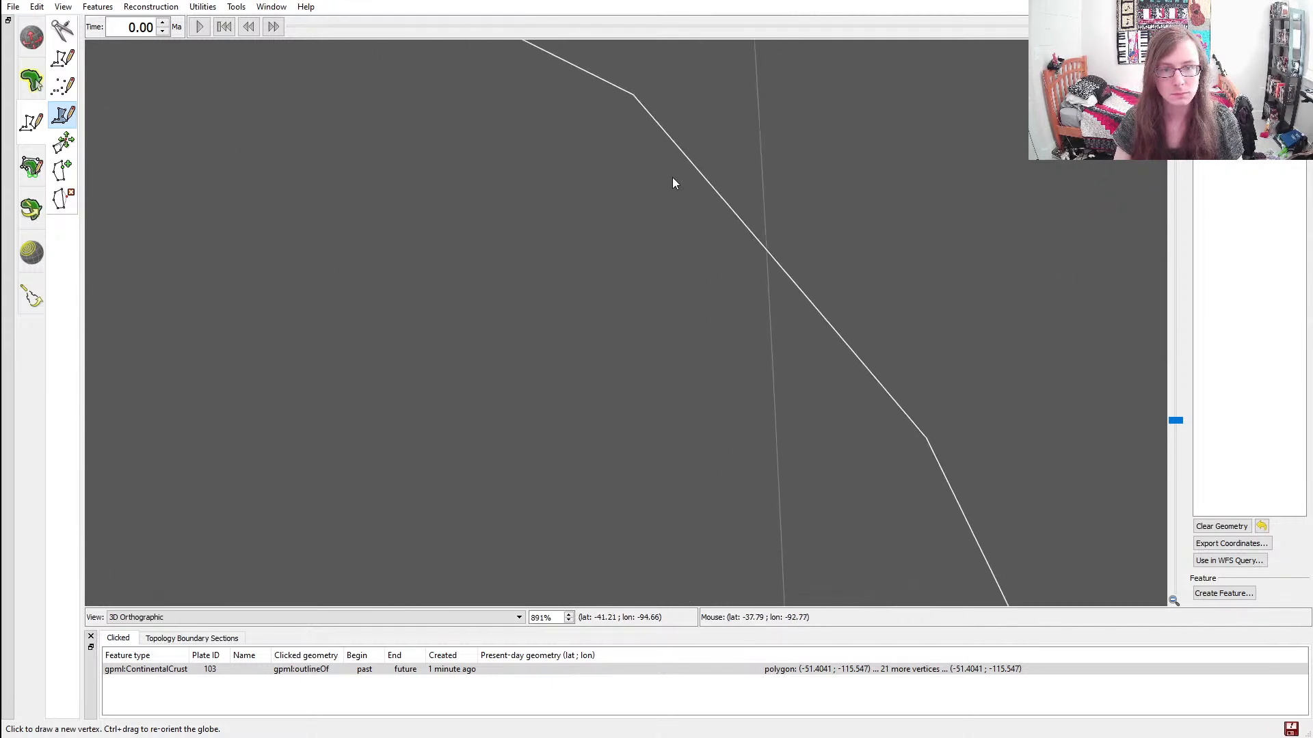
pyautogui.scroll(4, 670, 329)
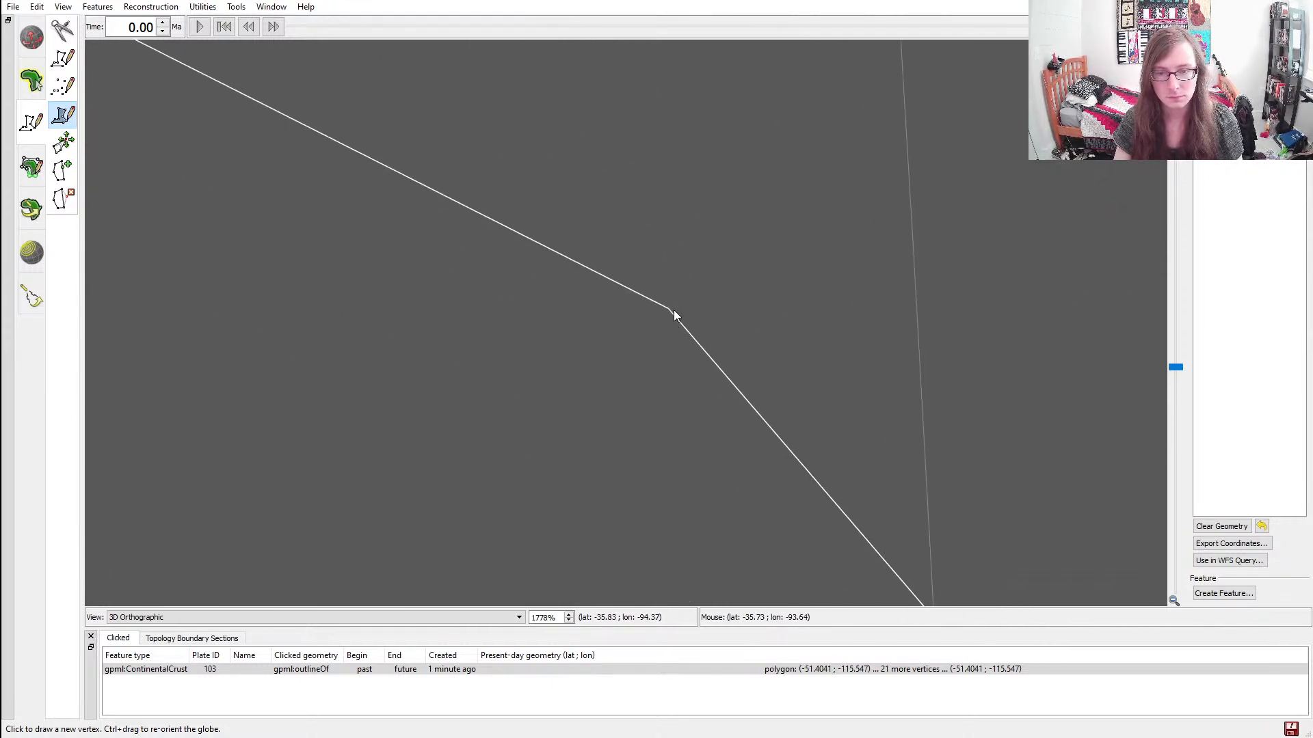
pyautogui.click(669, 313)
pyautogui.keyDown('ctrl'); pyautogui.moveTo(841, 436); pyautogui.dragTo(802, 100); pyautogui.keyUp('ctrl')
pyautogui.click(704, 331)
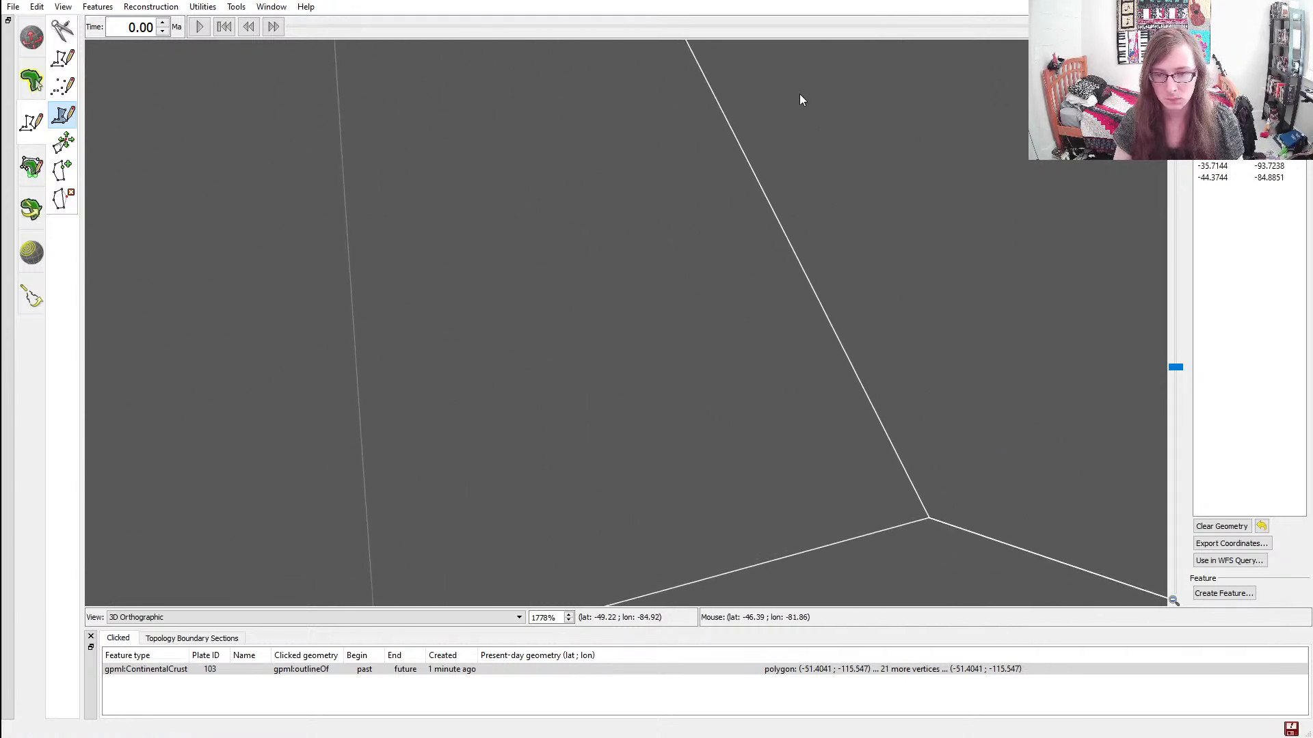
# Trace the border with the third continent with vertices at about (-51.5, -79.0), (-53.9, -96.9) and (-51.4, -115.6)
pyautogui.click(930, 520)
pyautogui.keyDown('ctrl'); pyautogui.moveTo(923, 518); pyautogui.dragTo(587, 443); pyautogui.keyUp('ctrl')
pyautogui.click(487, 415)
pyautogui.keyDown('ctrl'); pyautogui.moveTo(486, 416); pyautogui.dragTo(760, 446); pyautogui.keyUp('ctrl')
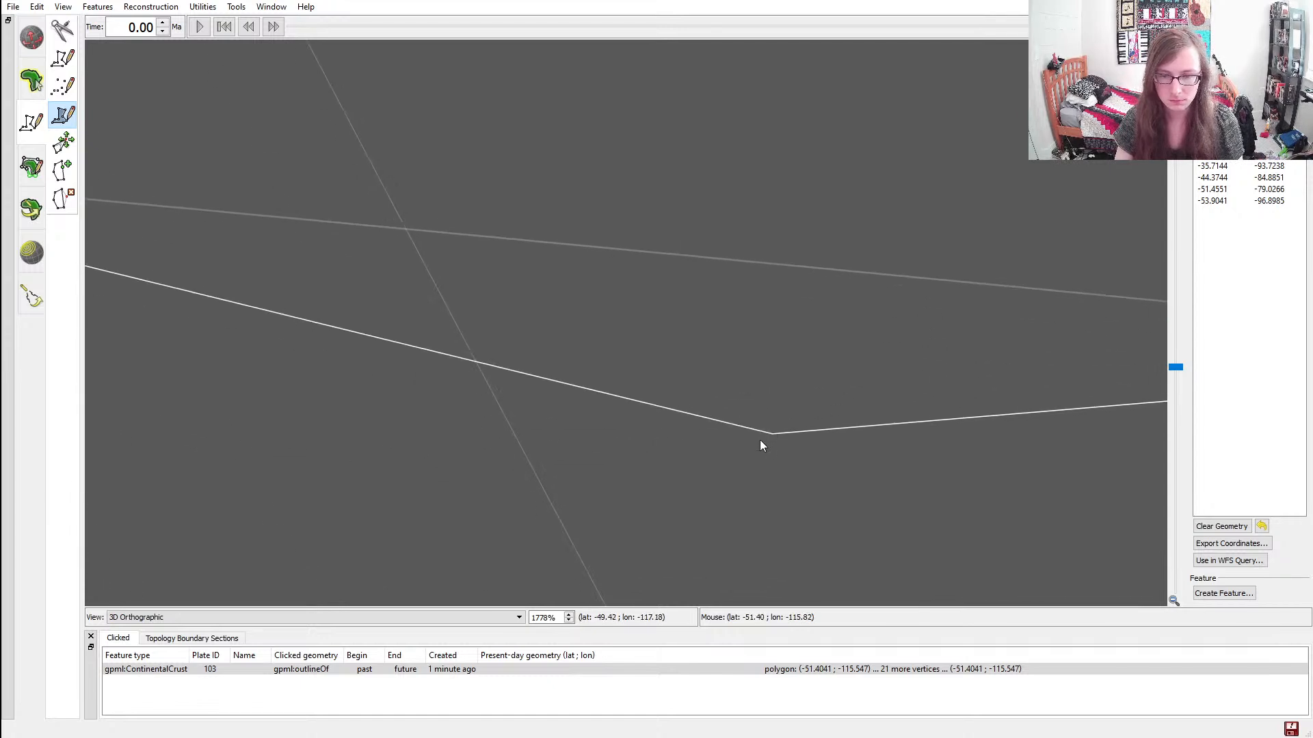
pyautogui.click(772, 435)
# Create a feature from the finished fourth continent polygon
pyautogui.keyDown('ctrl'); pyautogui.moveTo(484, 335); pyautogui.dragTo(902, 456); pyautogui.keyUp('ctrl')
pyautogui.scroll(-11, 639, 439)
pyautogui.scroll(-7, 707, 348)
pyautogui.keyDown('ctrl'); pyautogui.moveTo(708, 324); pyautogui.dragTo(715, 369); pyautogui.keyUp('ctrl')
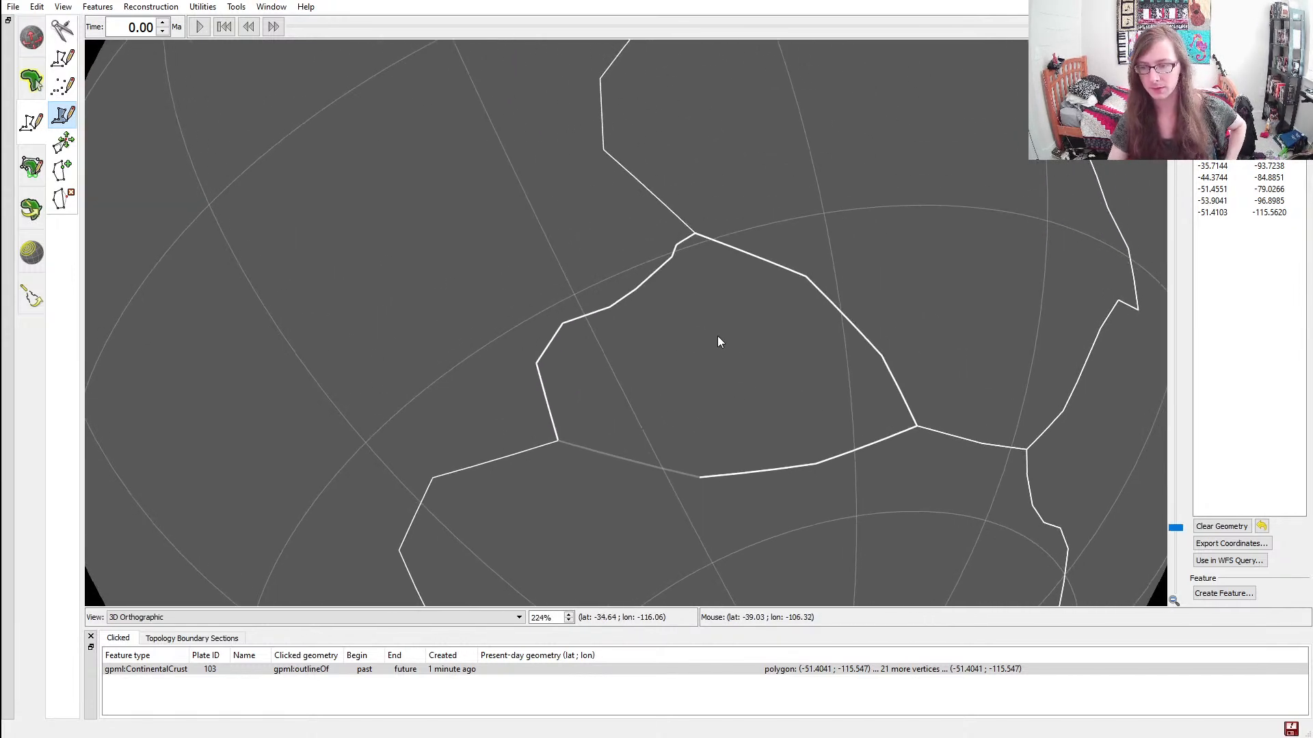
pyautogui.click(1210, 595)
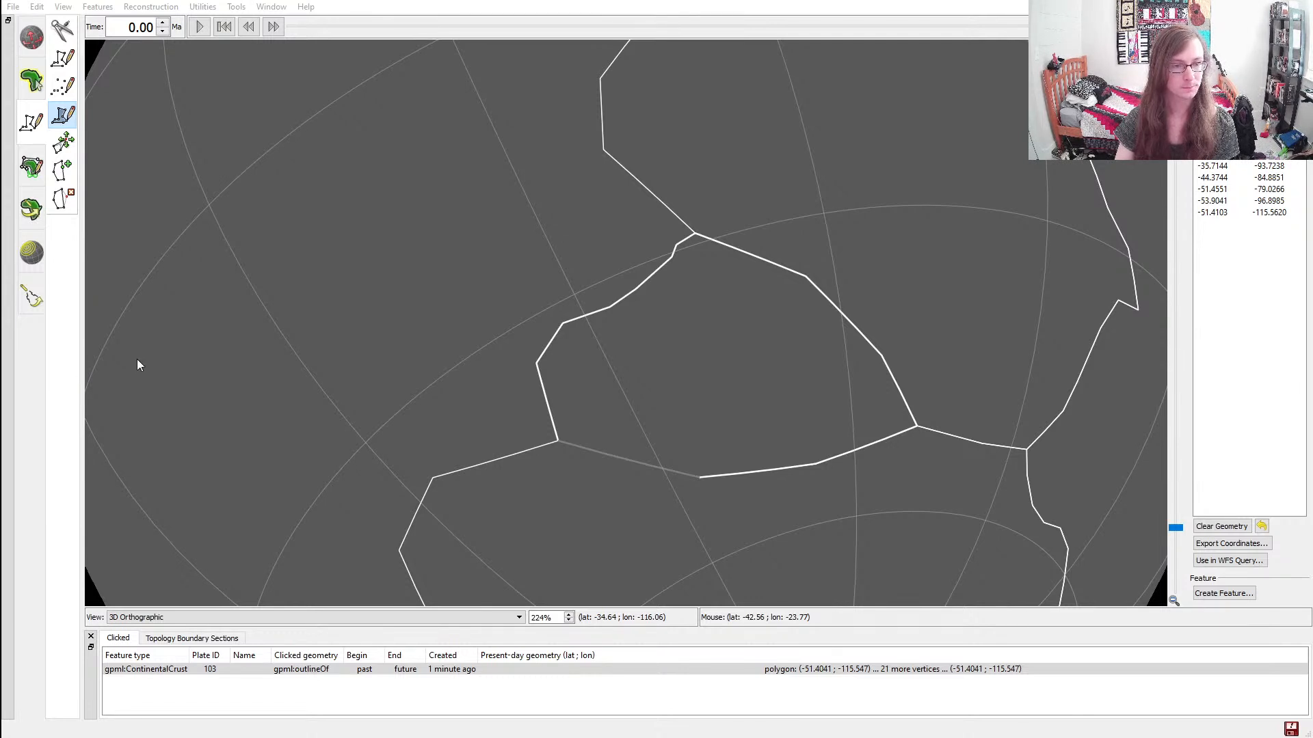
pyautogui.click(158, 356)
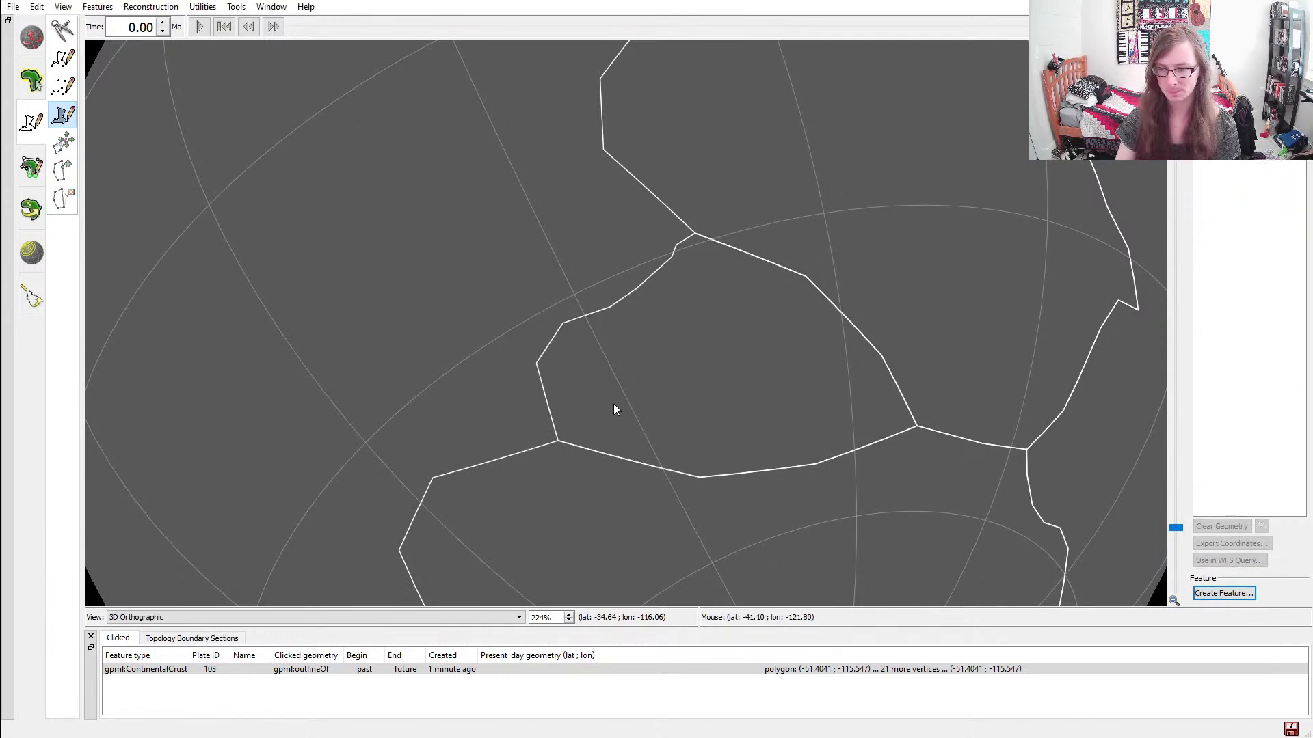
# Examine the four adjoining continents and their shared borders from several sides of the globe
pyautogui.scroll(-6, 630, 387)
pyautogui.keyDown('ctrl'); pyautogui.moveTo(752, 328); pyautogui.dragTo(616, 345); pyautogui.keyUp('ctrl')
pyautogui.keyDown('ctrl'); pyautogui.moveTo(806, 484); pyautogui.dragTo(837, 403); pyautogui.keyUp('ctrl')
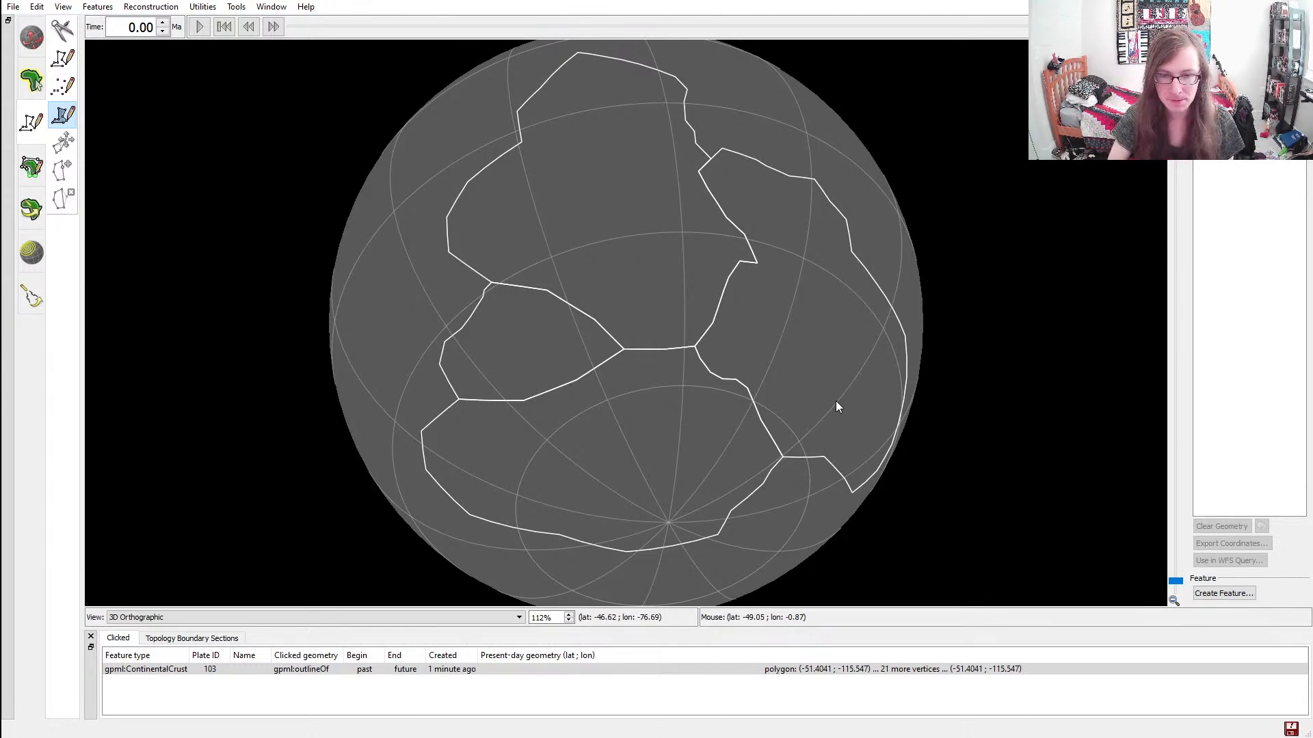
pyautogui.keyDown('ctrl'); pyautogui.moveTo(463, 292); pyautogui.dragTo(628, 277); pyautogui.keyUp('ctrl')
pyautogui.scroll(2, 668, 318)
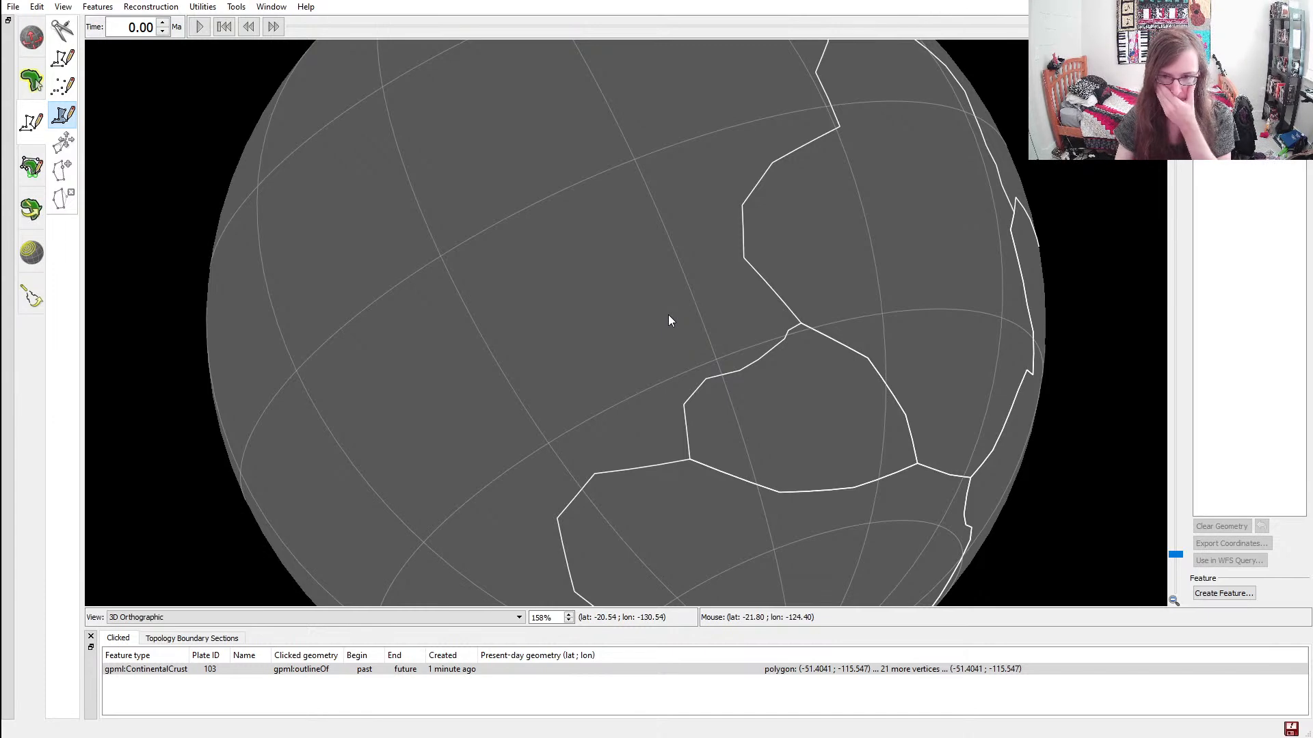
pyautogui.keyDown('ctrl'); pyautogui.moveTo(980, 316); pyautogui.dragTo(583, 268); pyautogui.keyUp('ctrl')
pyautogui.scroll(-1, 761, 397)
pyautogui.scroll(3, 761, 396)
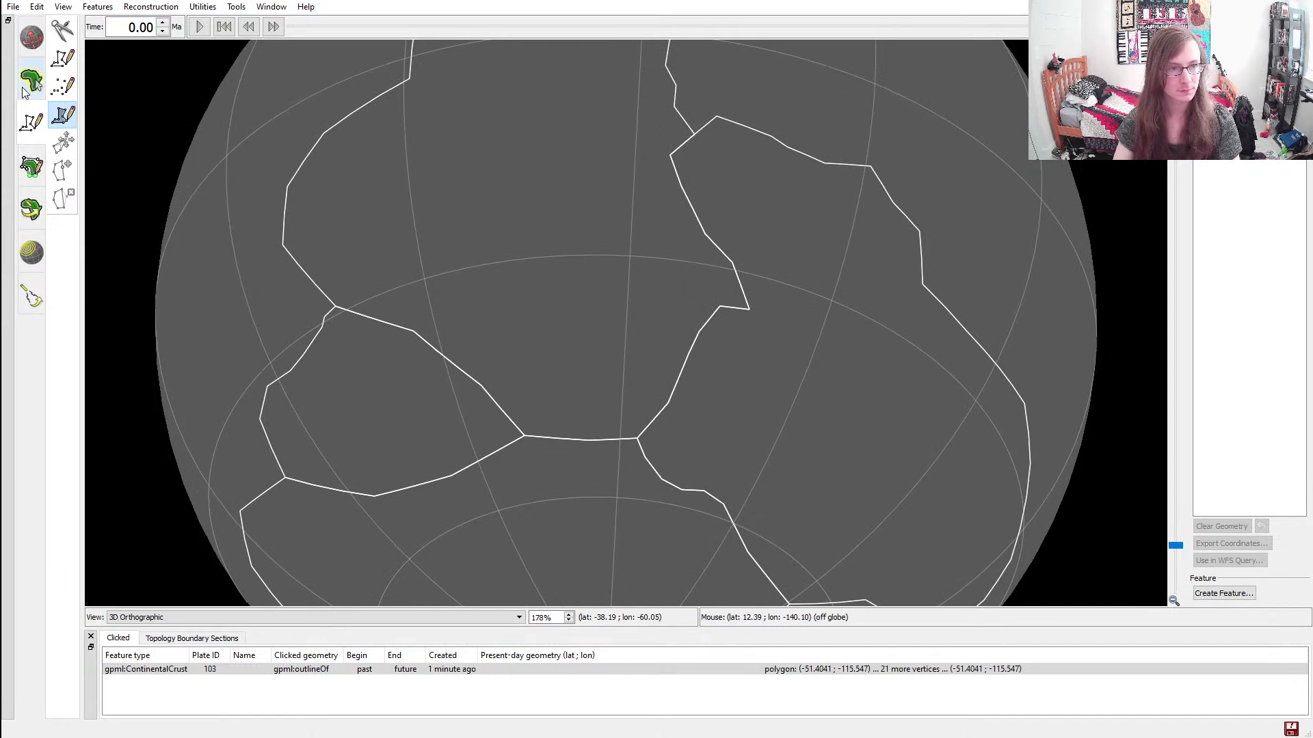
# Delete the first continent's pointed corner vertex at about latitude -34.3, longitude -41.7 on its border with the second continent
pyautogui.click(31, 80)
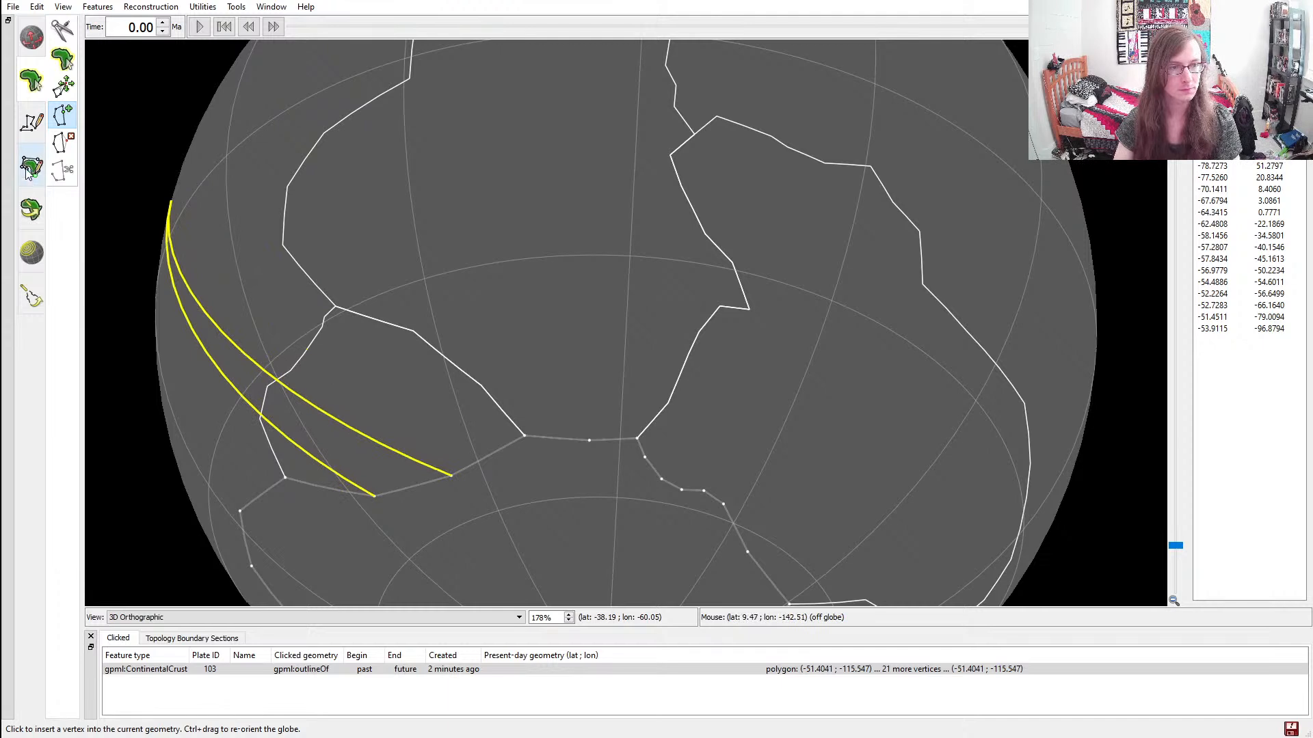
pyautogui.click(62, 60)
pyautogui.click(887, 219)
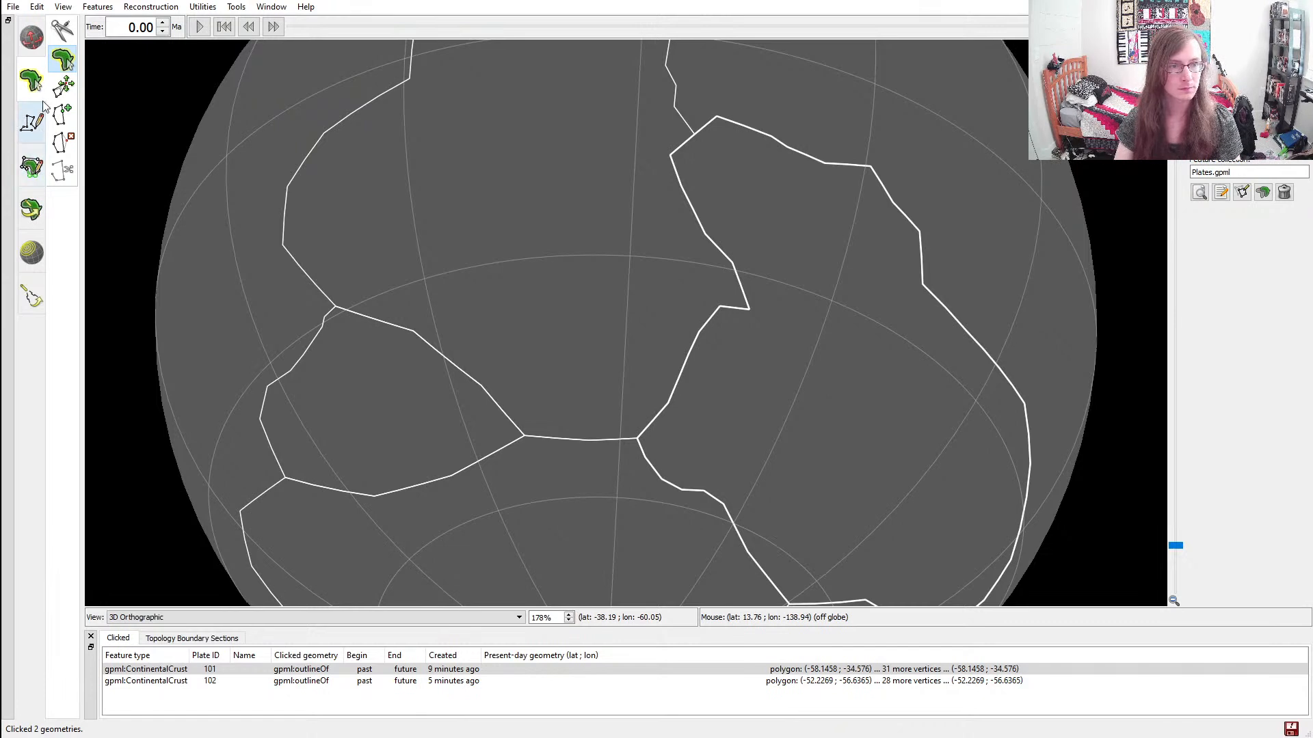
pyautogui.click(69, 144)
pyautogui.scroll(6, 629, 294)
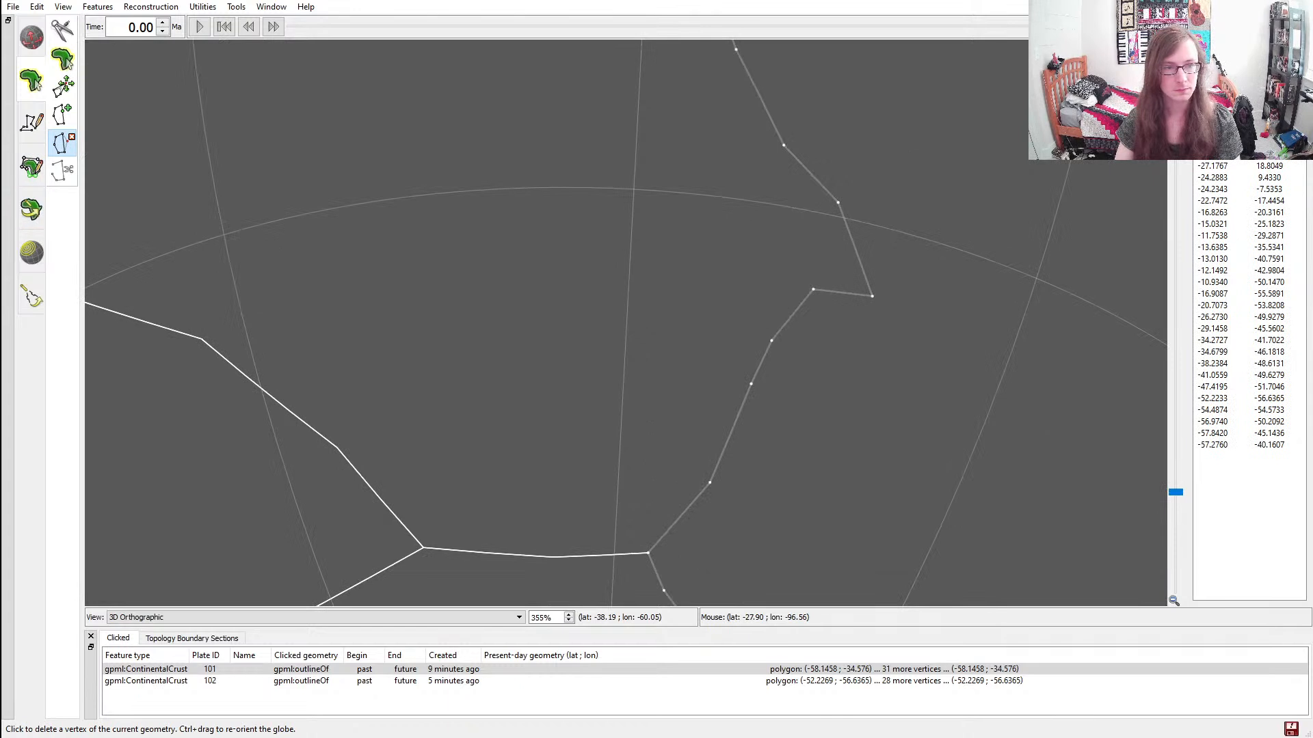
pyautogui.click(872, 297)
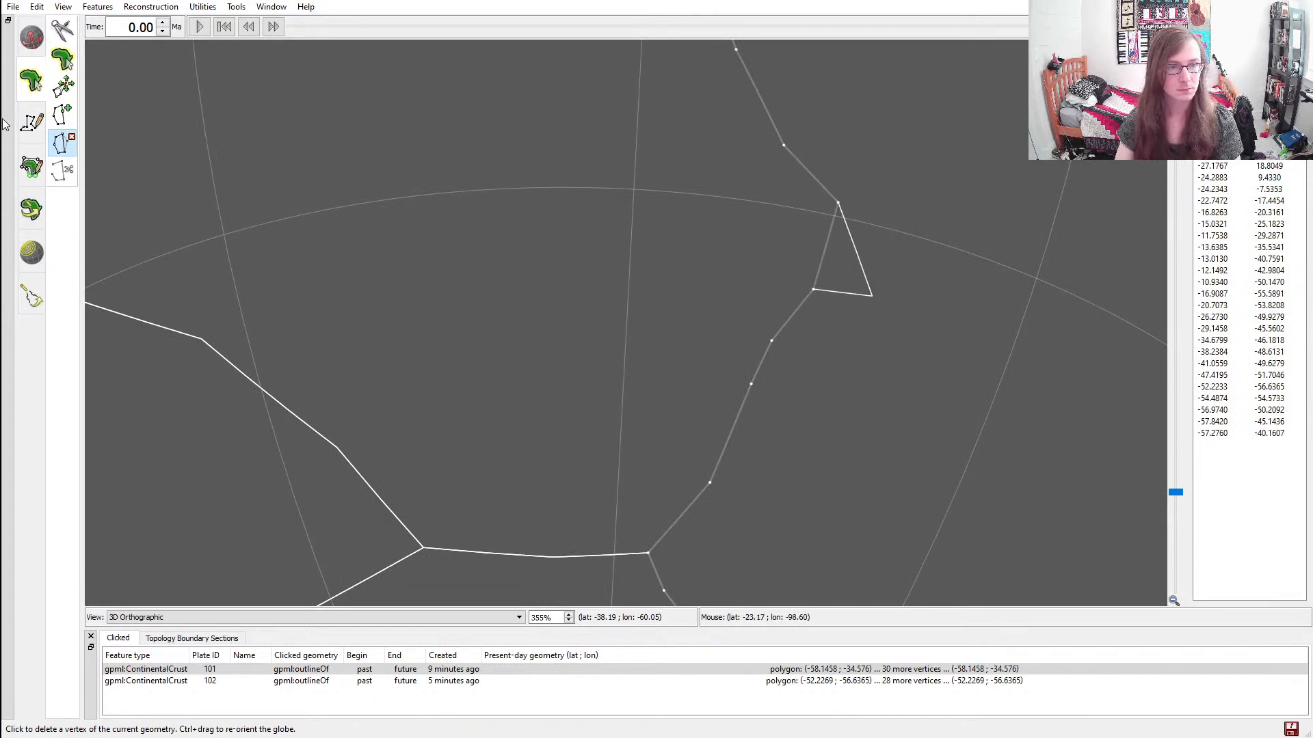
# Delete the second continent's matching corner vertex at about latitude -34.3, longitude -41.7 on the shared border
pyautogui.click(62, 59)
pyautogui.click(865, 275)
pyautogui.click(64, 144)
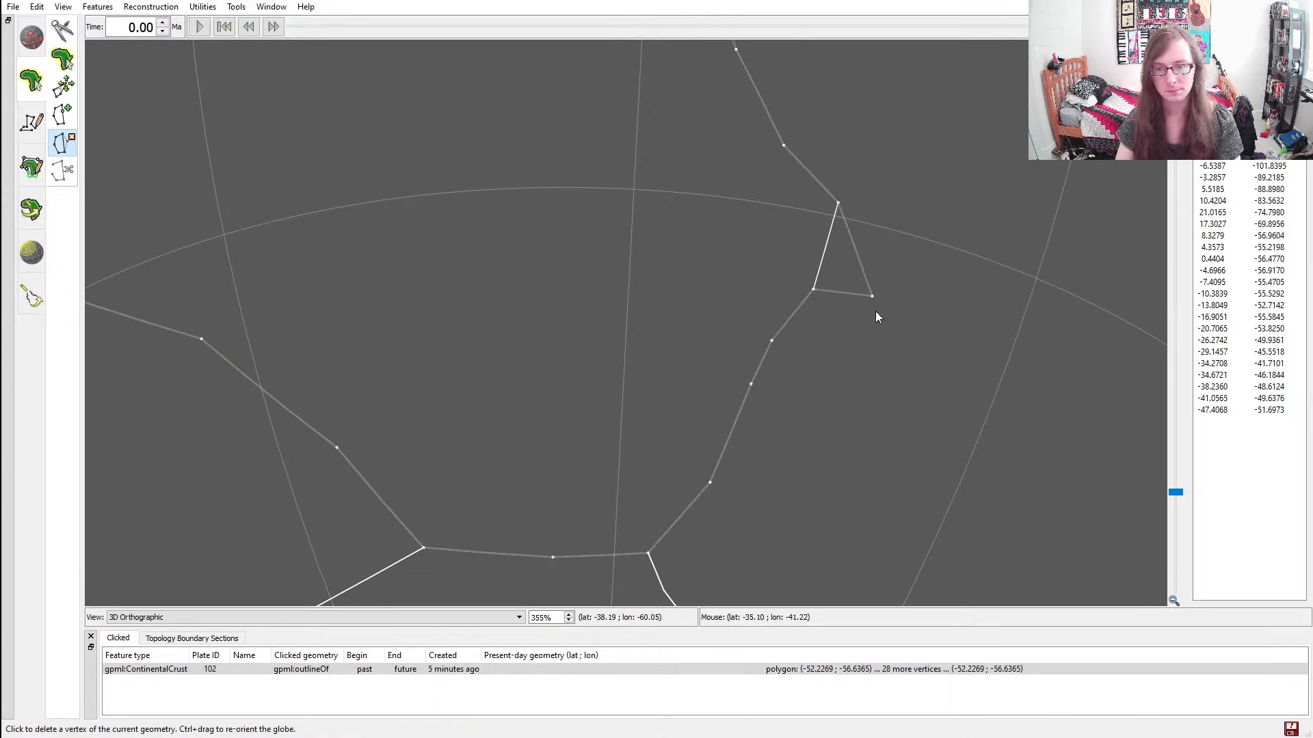
pyautogui.click(872, 298)
pyautogui.scroll(-5, 651, 248)
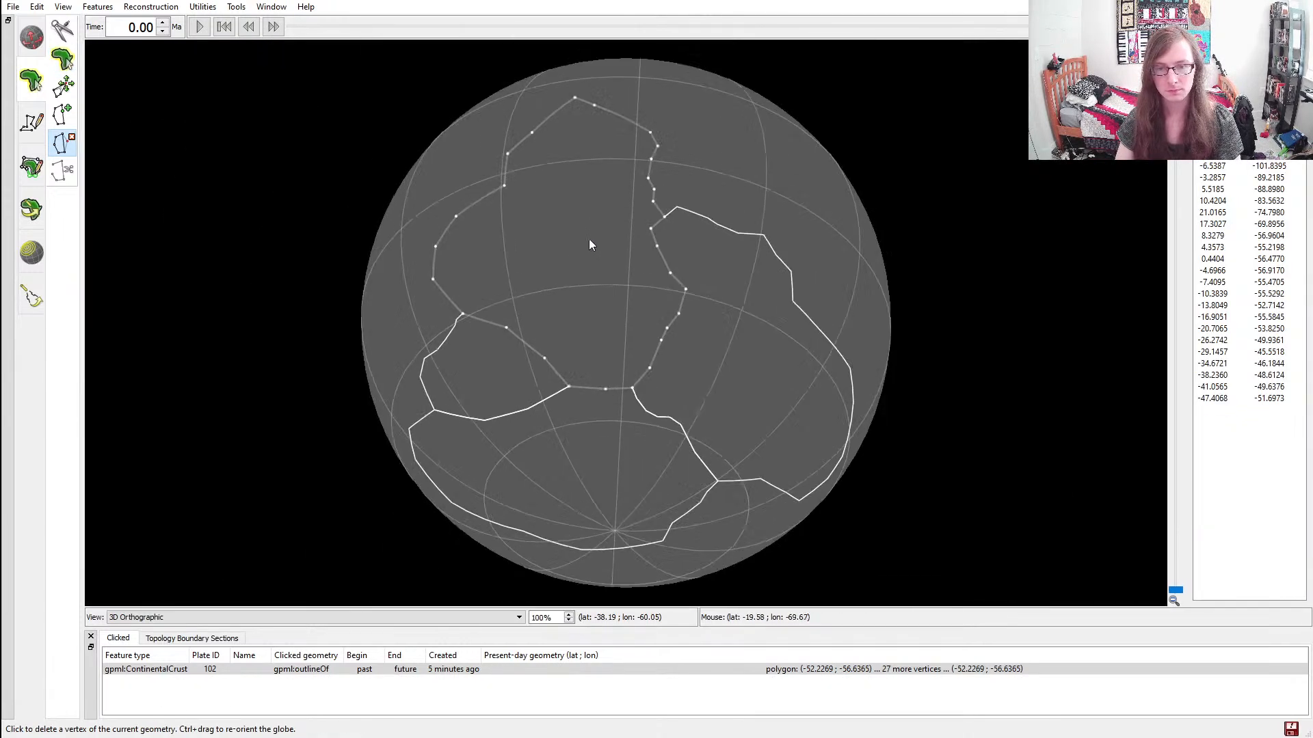
# Start a new polygon geometry at the eastern continent's northern coast vertex, about latitude -11.7, longitude -29.3
pyautogui.click(34, 171)
pyautogui.click(34, 128)
pyautogui.click(31, 90)
pyautogui.click(33, 113)
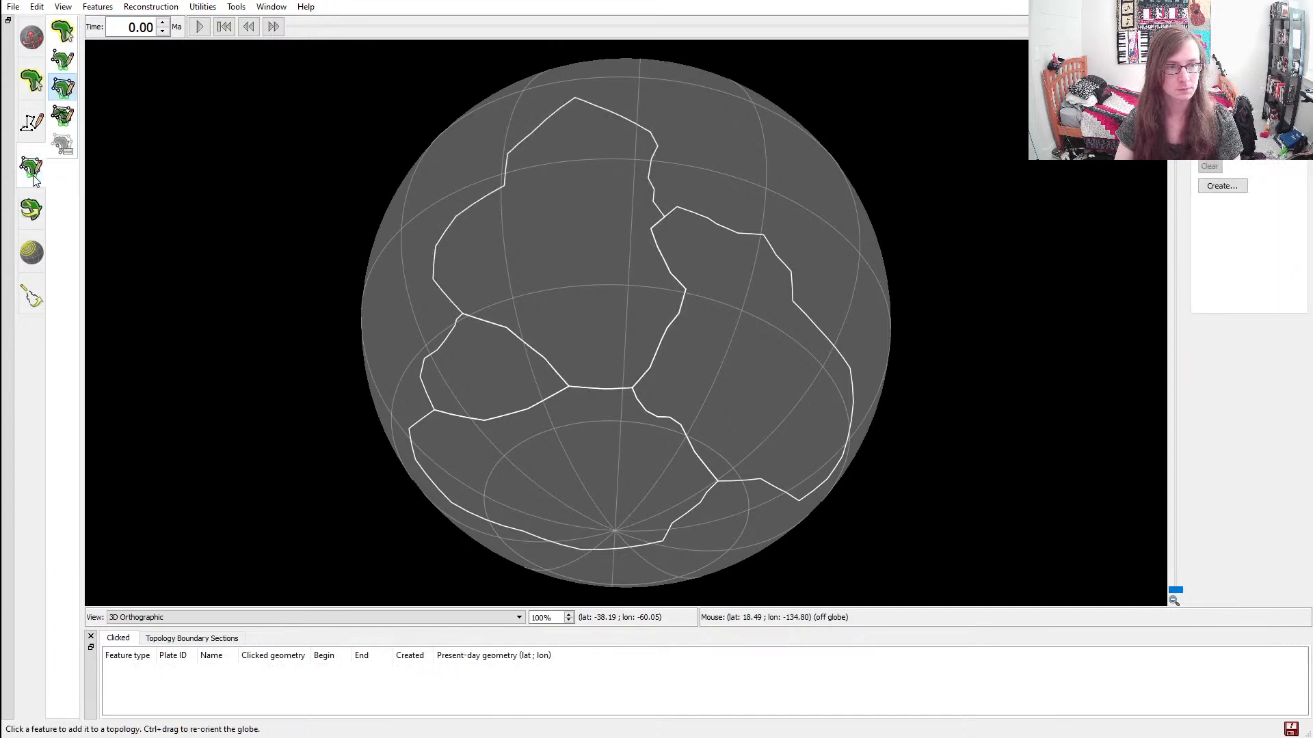
pyautogui.click(39, 95)
pyautogui.click(32, 122)
pyautogui.keyDown('ctrl'); pyautogui.moveTo(612, 217); pyautogui.dragTo(812, 304); pyautogui.keyUp('ctrl')
pyautogui.scroll(4, 587, 294)
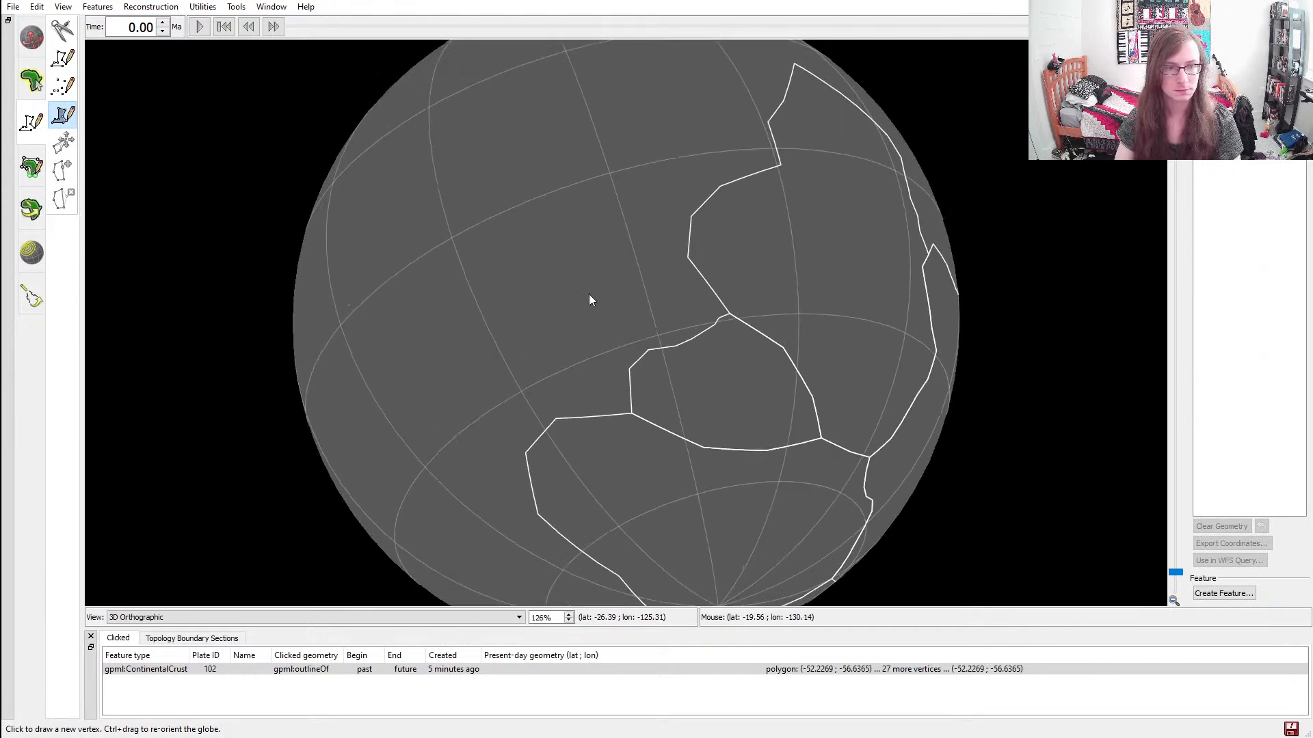
pyautogui.keyDown('ctrl'); pyautogui.moveTo(819, 248); pyautogui.dragTo(594, 376); pyautogui.keyUp('ctrl')
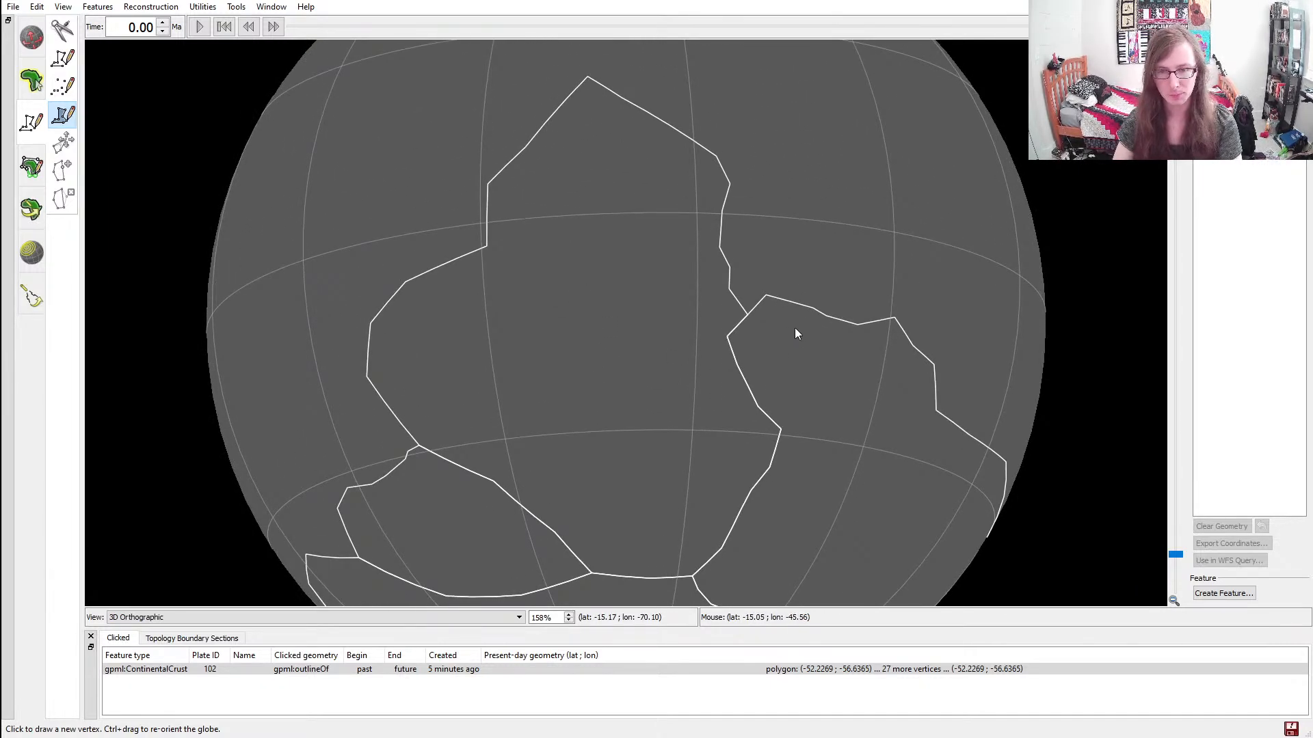
pyautogui.keyDown('ctrl'); pyautogui.moveTo(797, 317); pyautogui.dragTo(726, 384); pyautogui.keyUp('ctrl')
pyautogui.keyDown('ctrl'); pyautogui.moveTo(1025, 376); pyautogui.dragTo(564, 251); pyautogui.keyUp('ctrl')
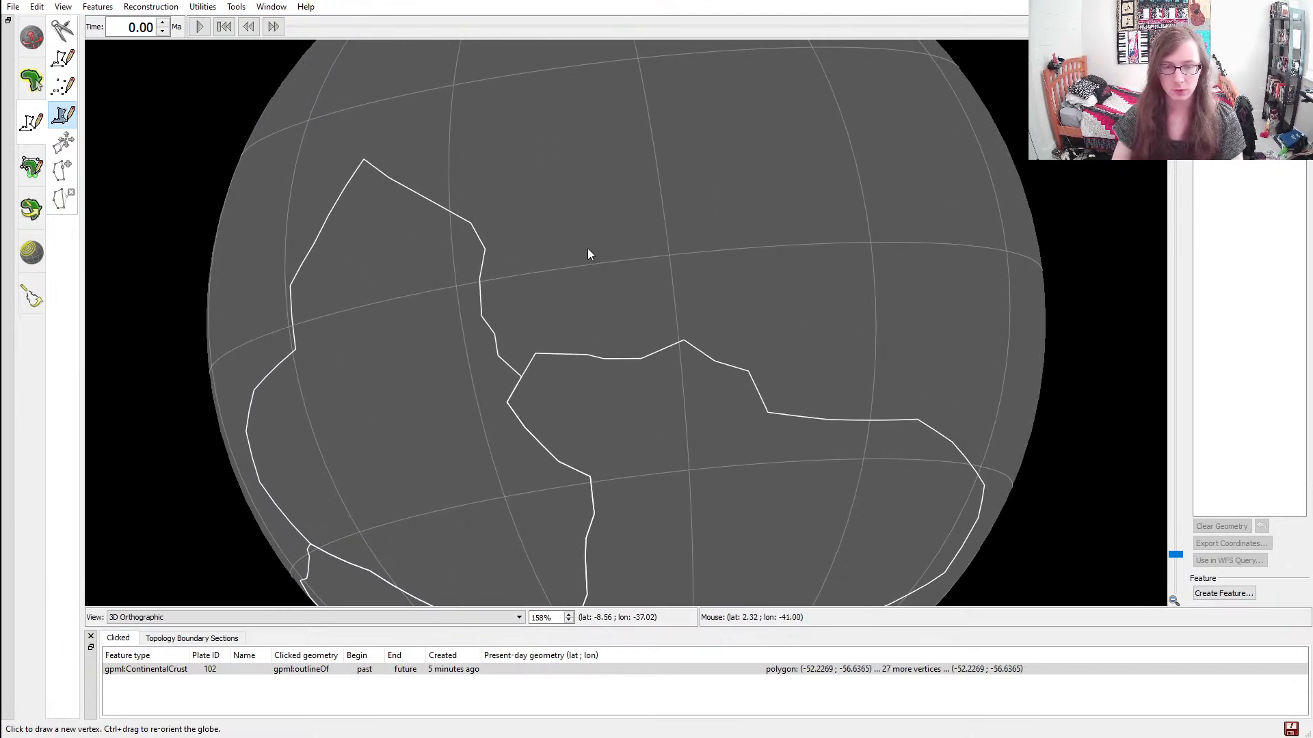
pyautogui.keyDown('ctrl'); pyautogui.moveTo(644, 278); pyautogui.dragTo(545, 272); pyautogui.keyUp('ctrl')
pyautogui.keyDown('ctrl'); pyautogui.moveTo(801, 501); pyautogui.dragTo(638, 355); pyautogui.keyUp('ctrl')
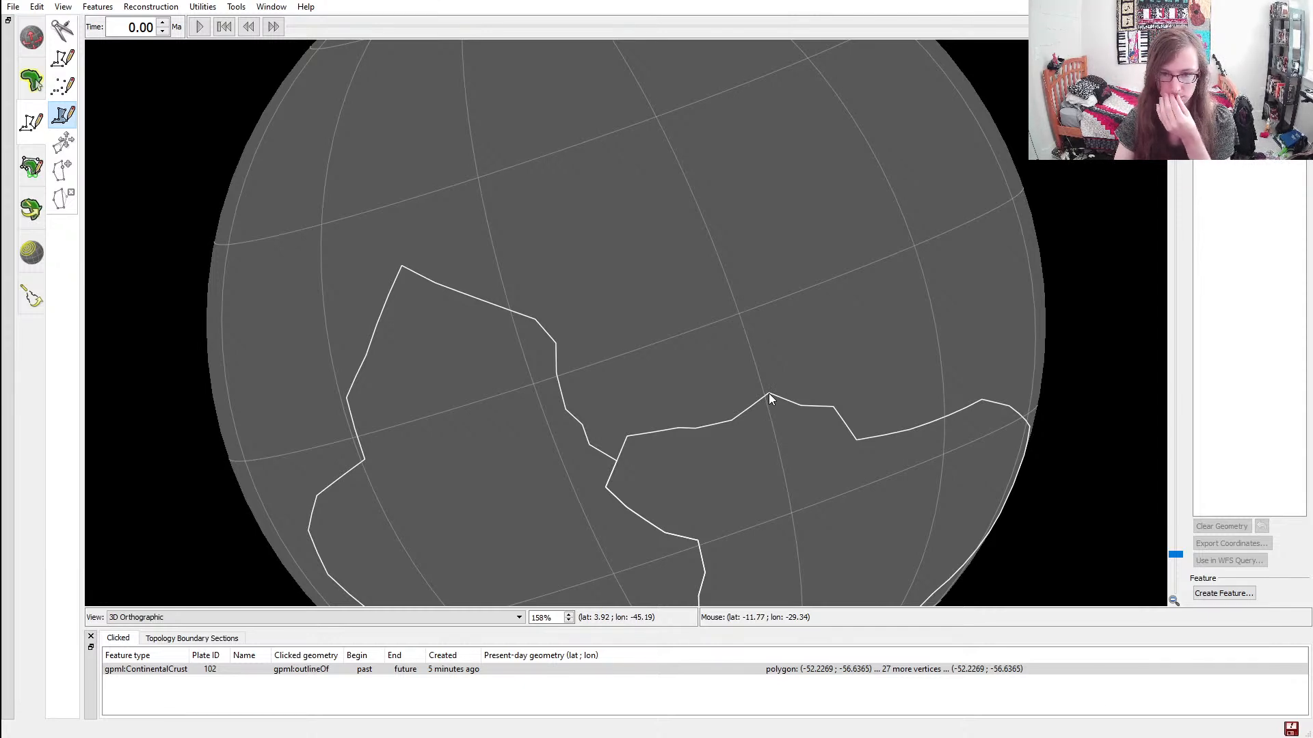
pyautogui.scroll(-3, 768, 392)
pyautogui.keyDown('ctrl'); pyautogui.moveTo(762, 457); pyautogui.dragTo(438, 395); pyautogui.keyUp('ctrl')
pyautogui.scroll(4, 733, 335)
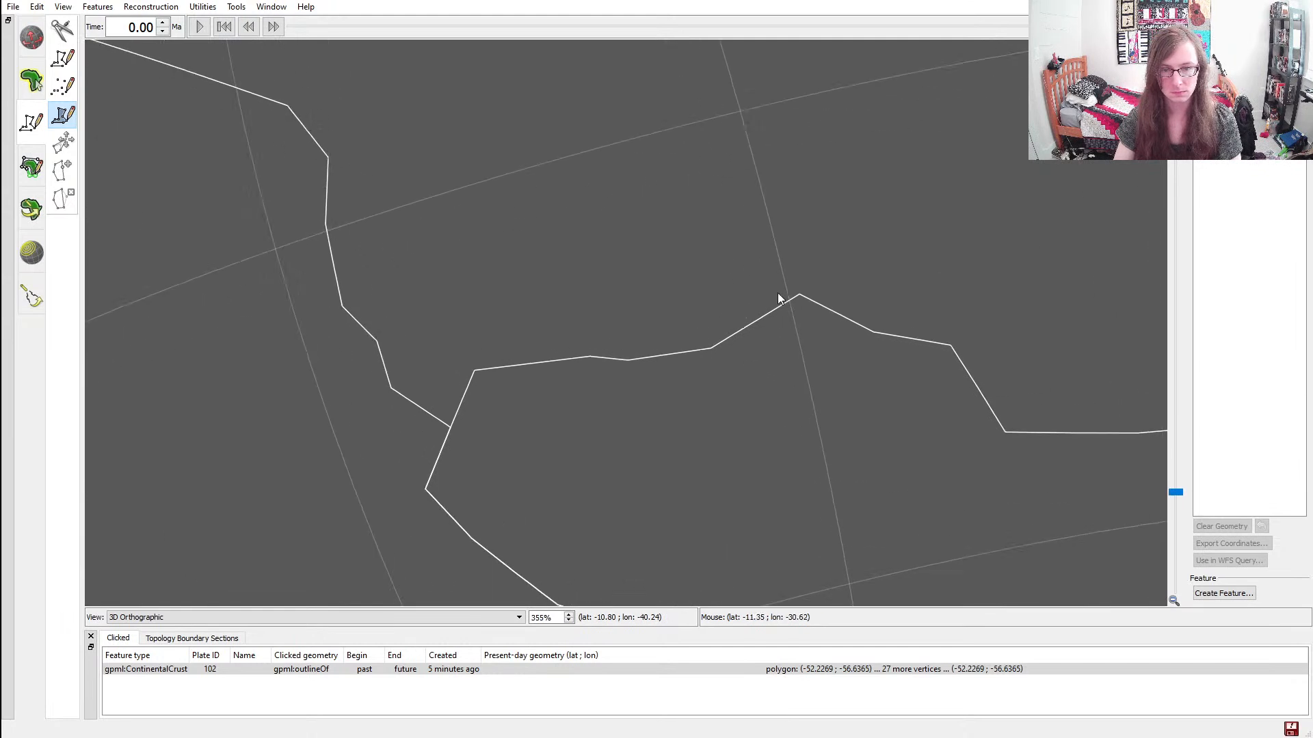
pyautogui.scroll(2, 806, 293)
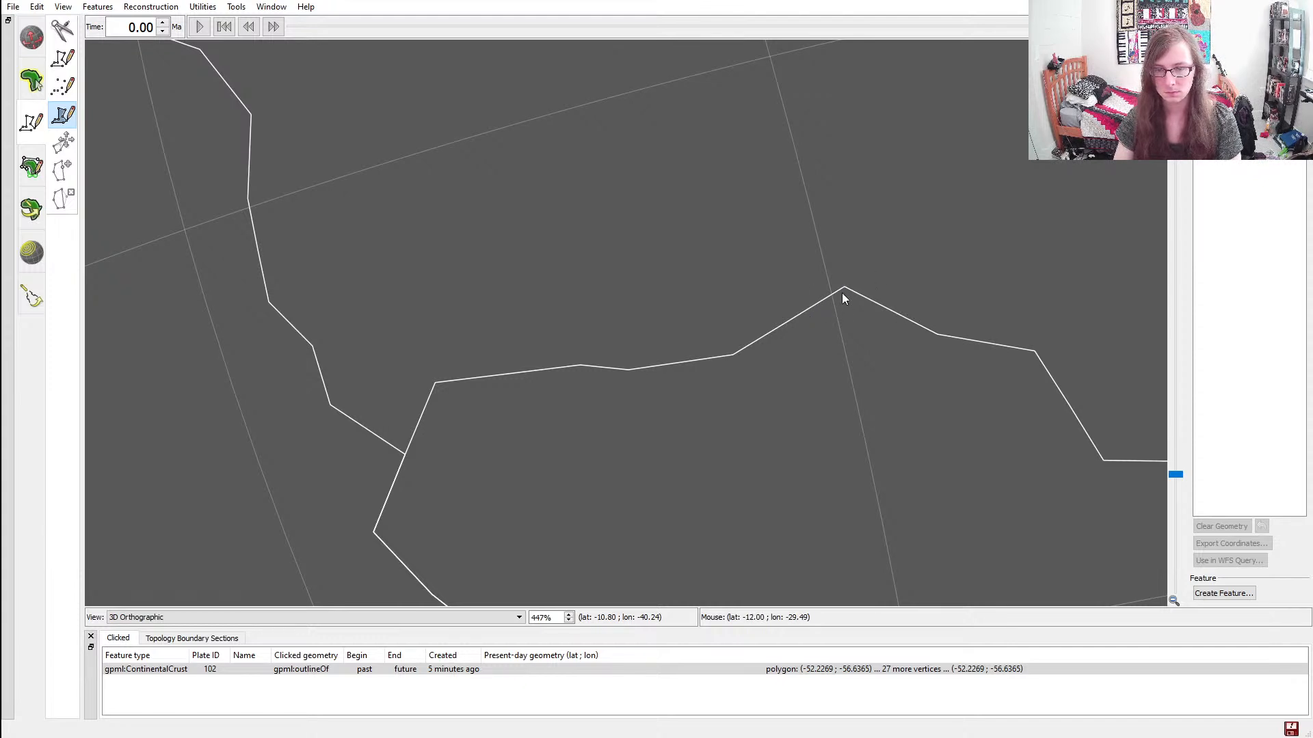
pyautogui.scroll(9, 845, 320)
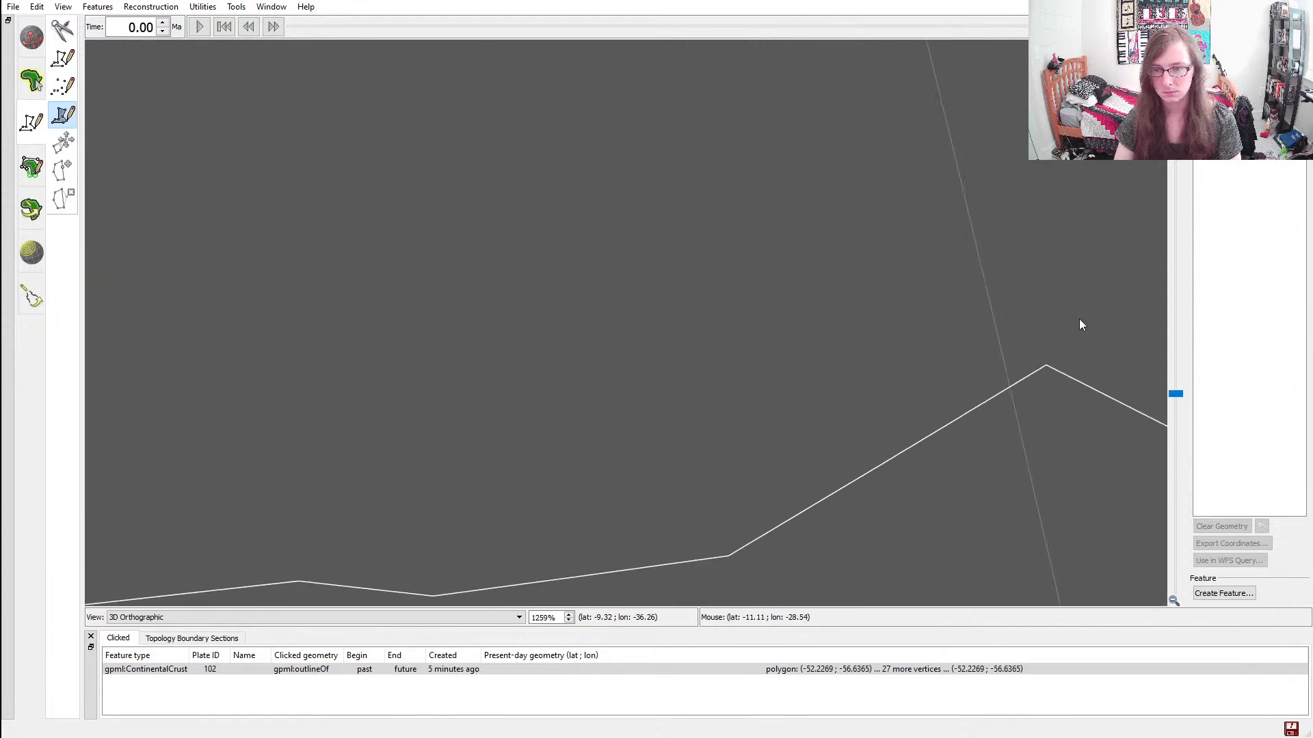
pyautogui.scroll(4, 824, 339)
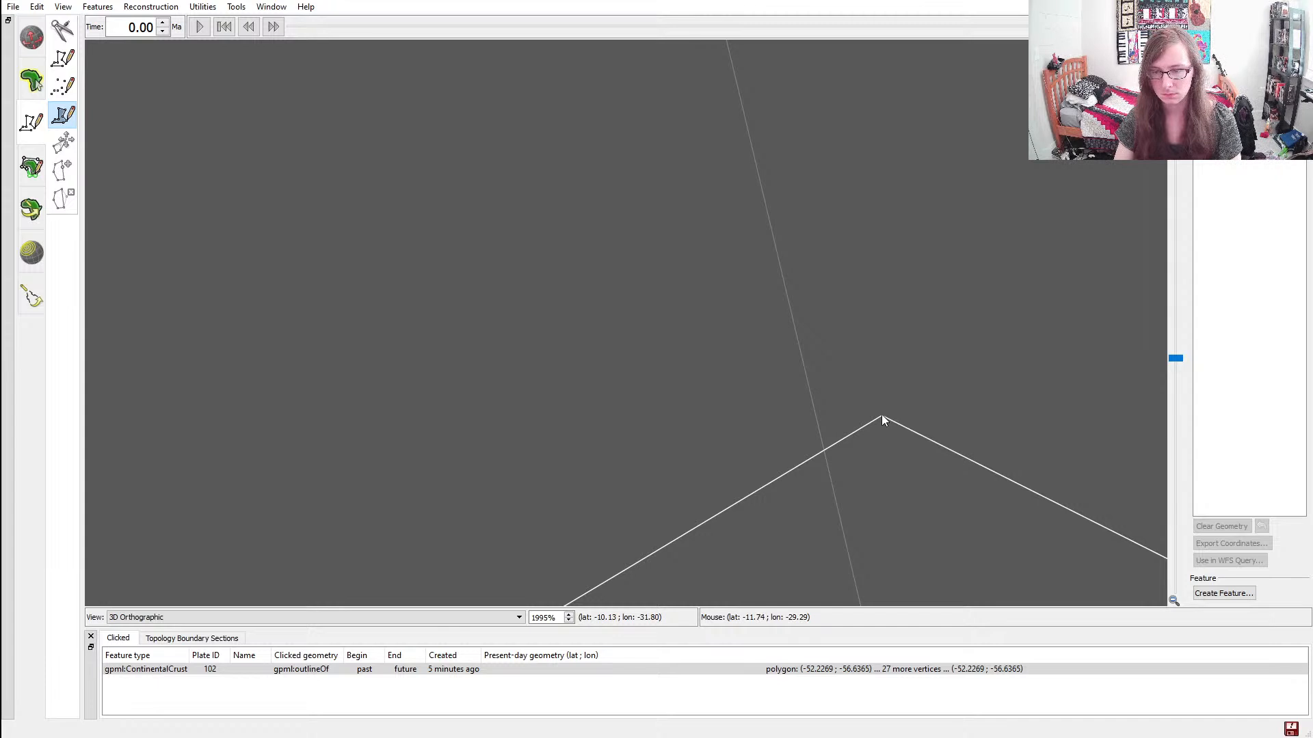
pyautogui.click(882, 416)
# Extend the new polygon with vertices for a rounded eastern coast, from about latitude -10.6, longitude -24.1 curving northward
pyautogui.scroll(-9, 1019, 298)
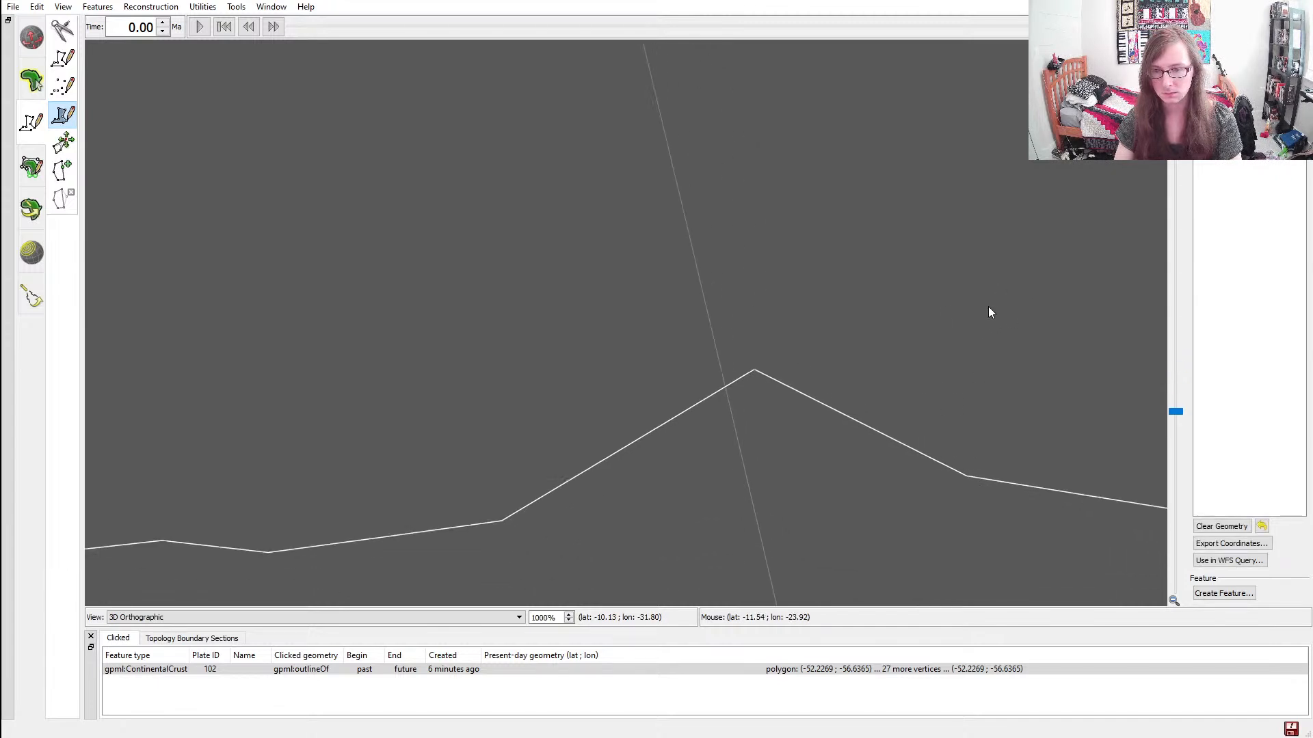
pyautogui.click(870, 283)
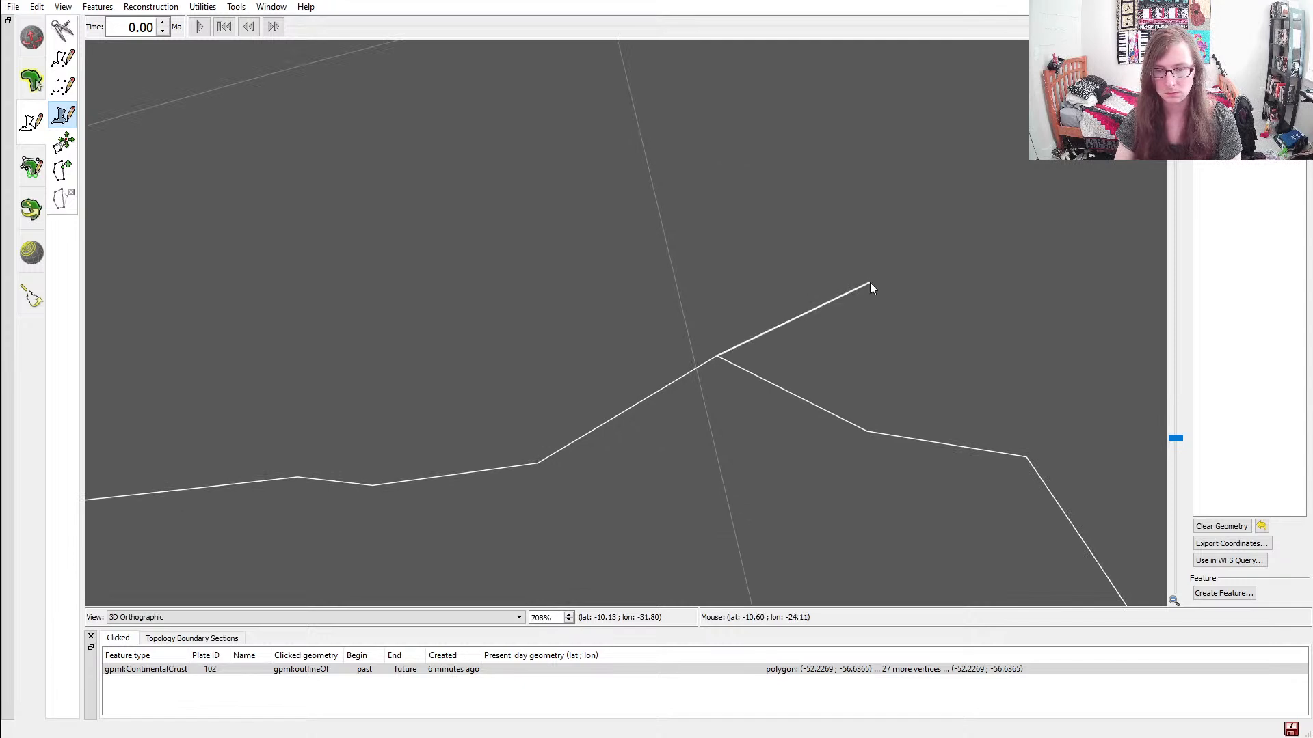
pyautogui.scroll(-4, 861, 270)
pyautogui.scroll(-3, 786, 253)
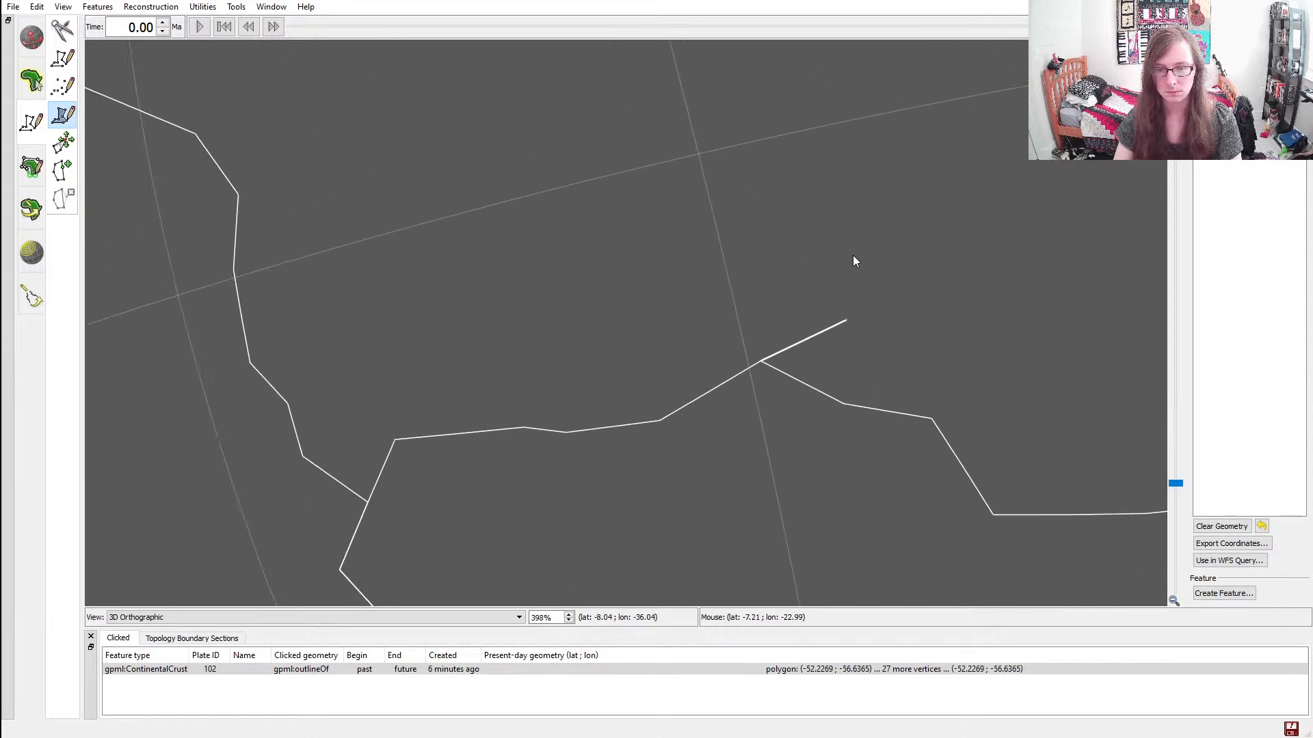
pyautogui.click(866, 257)
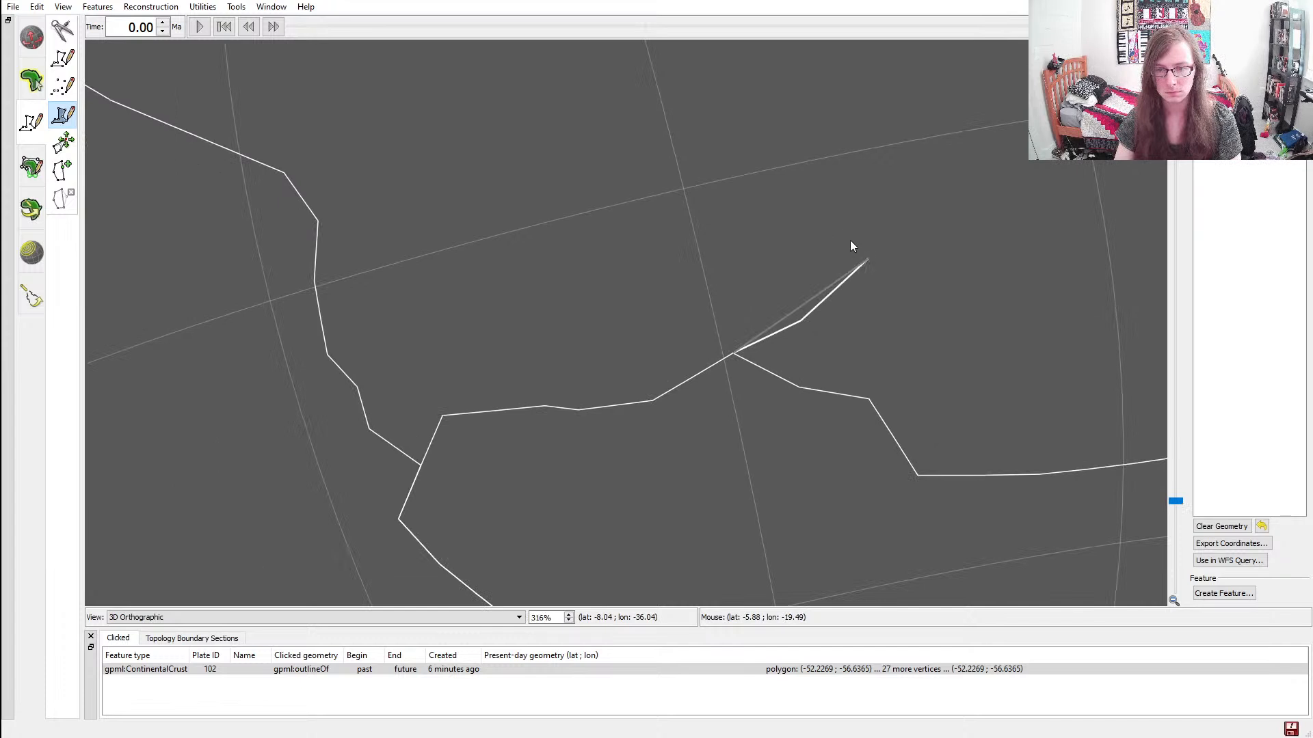
pyautogui.click(871, 212)
pyautogui.click(836, 167)
pyautogui.click(824, 137)
# Add the polygon's northern coast vertices westward through about latitude 11.9, longitude -31.7 to latitude 16.9, longitude -48.4
pyautogui.keyDown('ctrl'); pyautogui.moveTo(747, 98); pyautogui.dragTo(860, 180); pyautogui.keyUp('ctrl')
pyautogui.click(849, 158)
pyautogui.click(761, 109)
pyautogui.click(737, 108)
pyautogui.click(668, 106)
pyautogui.click(589, 70)
pyautogui.click(541, 82)
pyautogui.click(492, 88)
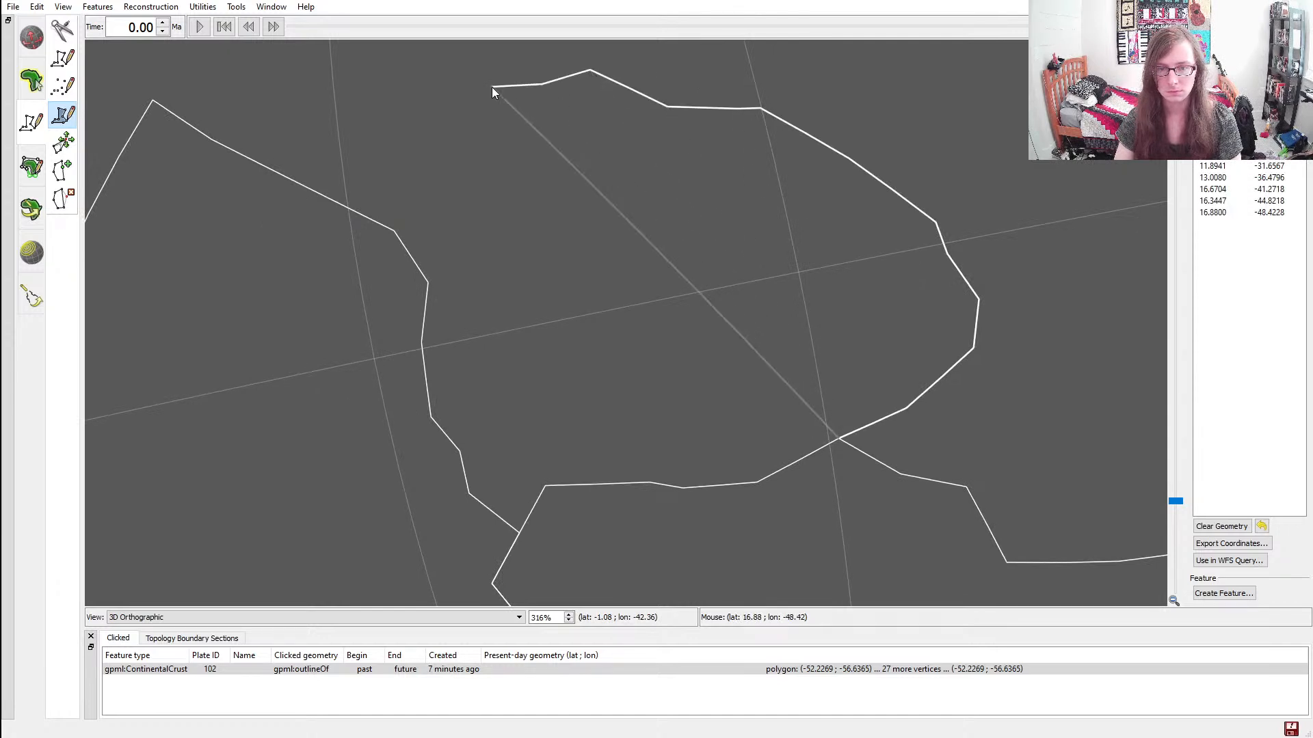
# Curve the coast through about (13.9, -55.2) and (11.3, -56.7) to the western continent's corner near (8.3, -57.0)
pyautogui.scroll(-8, 611, 236)
pyautogui.scroll(2, 611, 235)
pyautogui.click(516, 235)
pyautogui.click(533, 265)
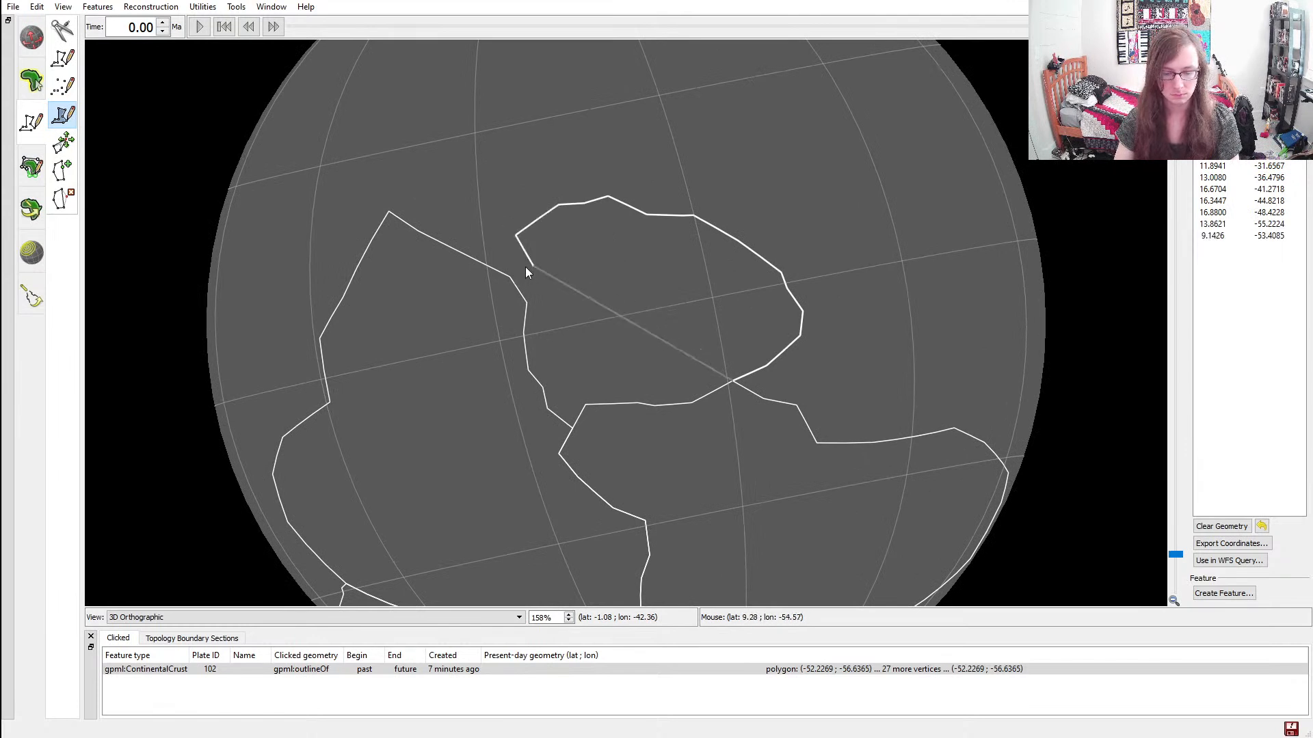
pyautogui.hotkey('ctrl', 'z')
pyautogui.click(507, 255)
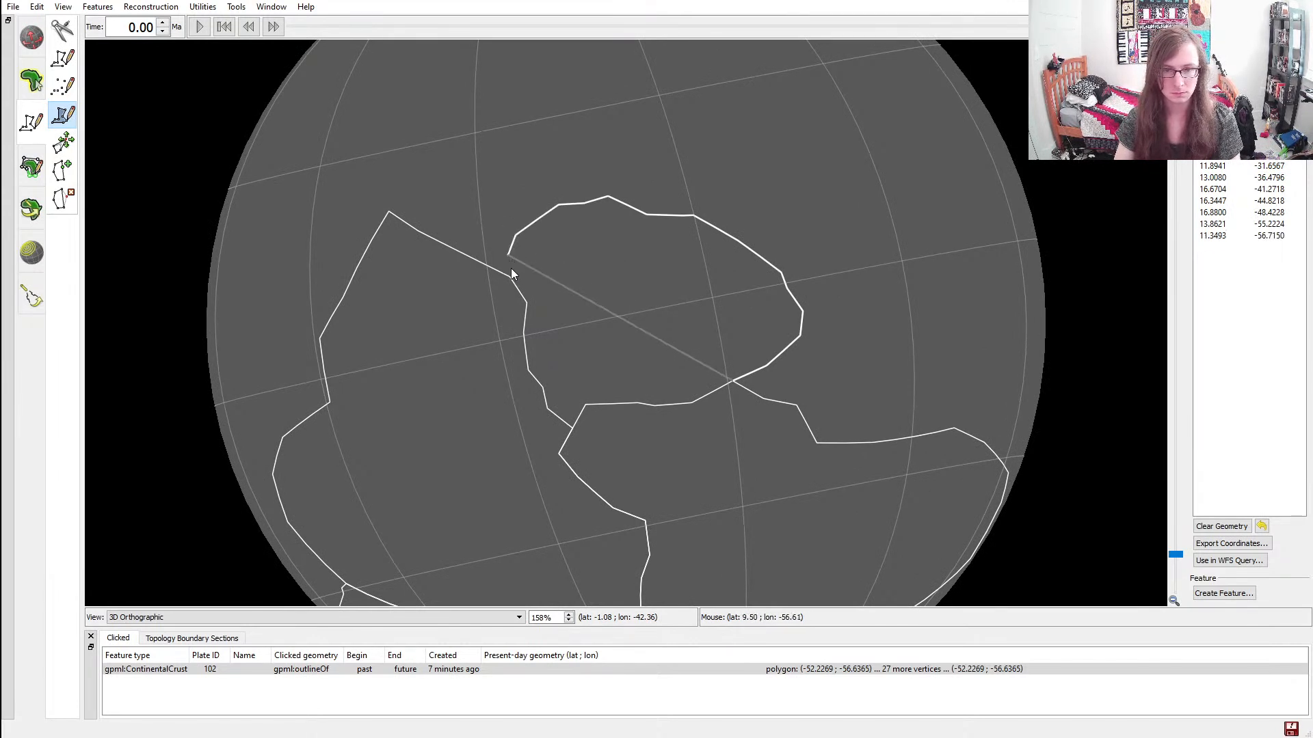
pyautogui.scroll(10, 511, 270)
pyautogui.scroll(10, 685, 321)
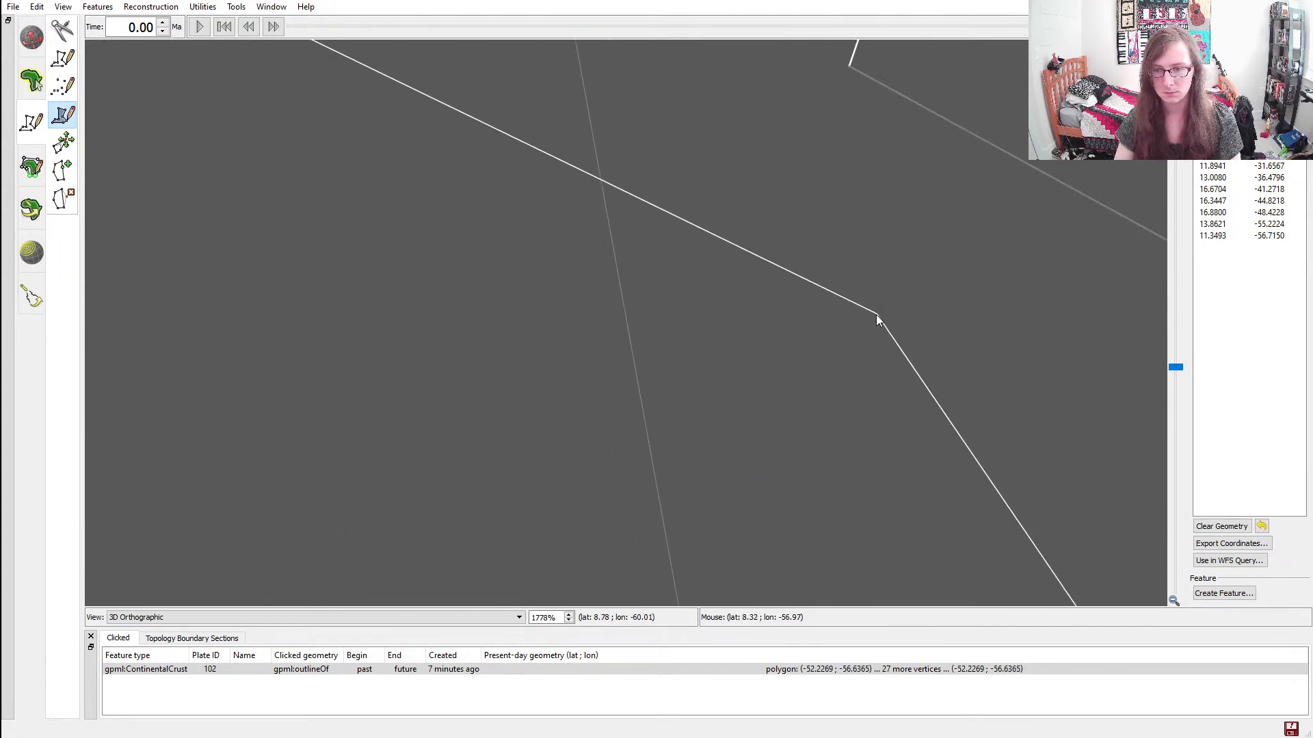
pyautogui.click(877, 313)
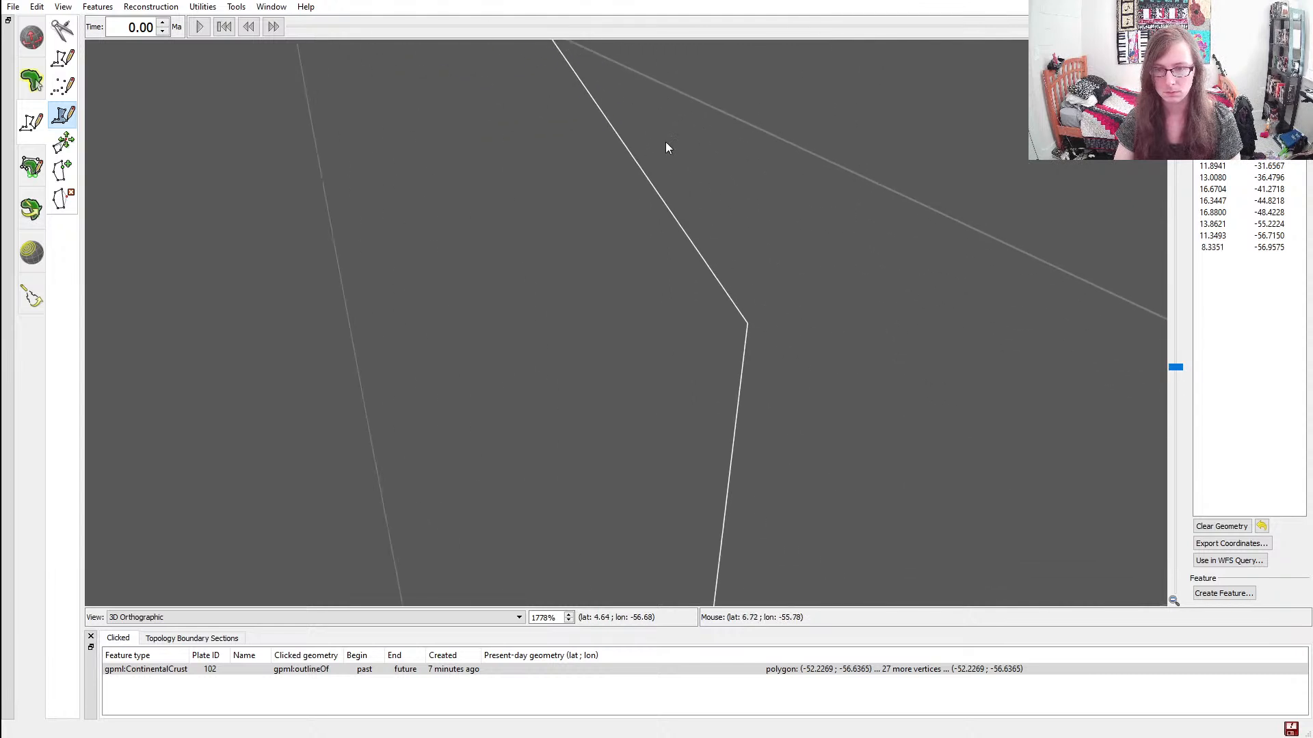
# Trace the western continent's border southward with vertices at about (4.4, -55.2), (0.4, -56.5) and (-4.7, -56.9)
pyautogui.scroll(8, 749, 324)
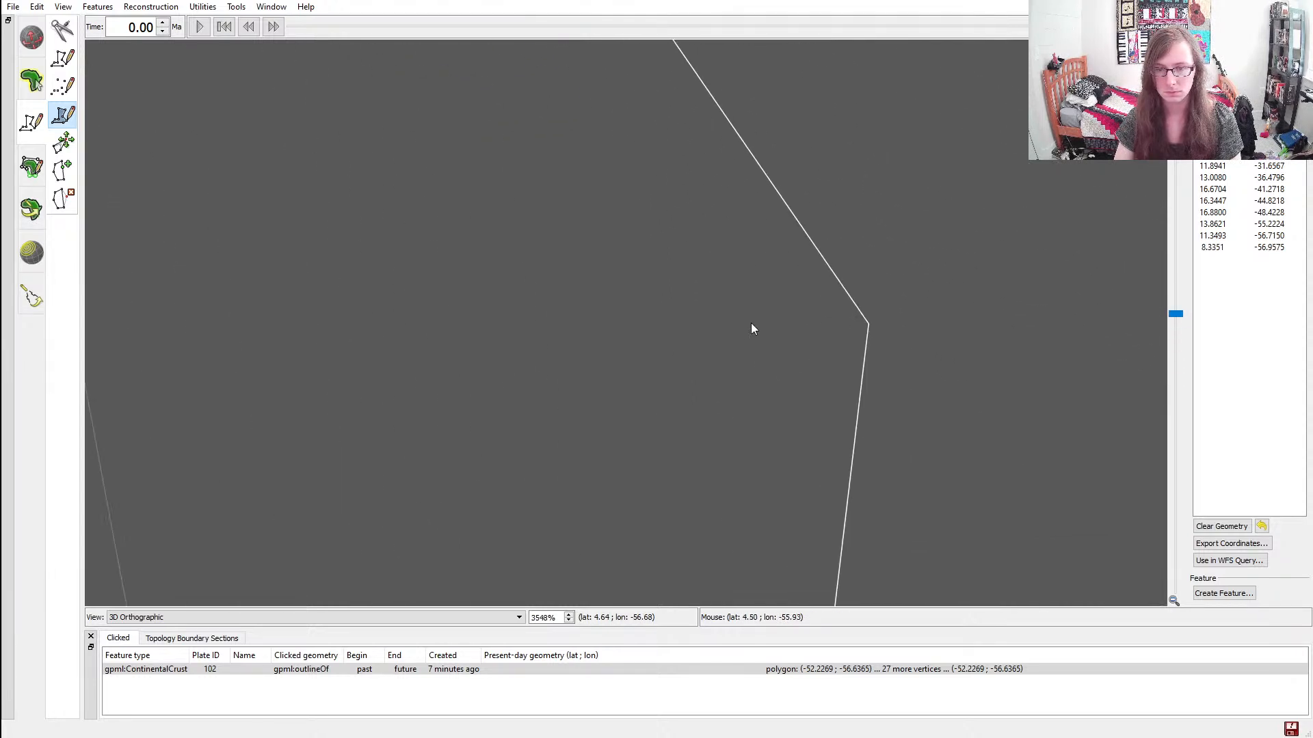
pyautogui.keyDown('ctrl'); pyautogui.moveTo(868, 317); pyautogui.dragTo(495, 301); pyautogui.keyUp('ctrl')
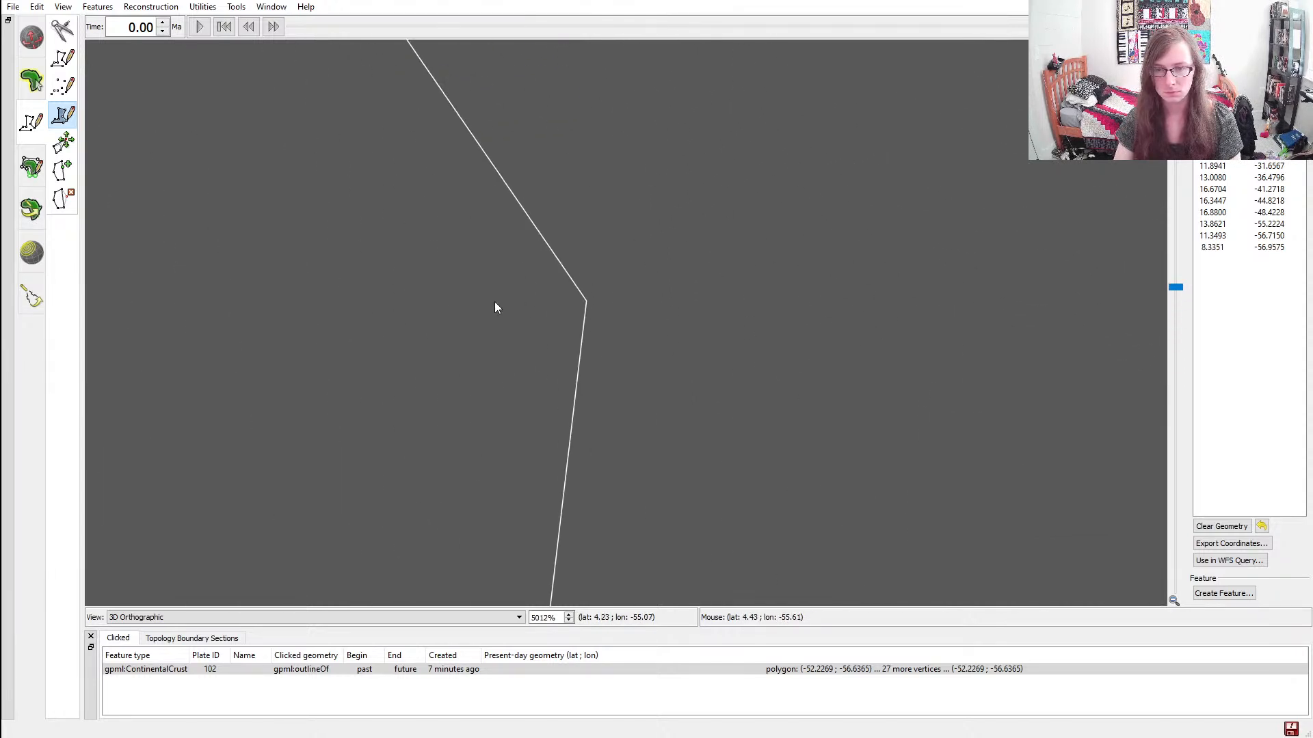
pyautogui.click(586, 301)
pyautogui.keyDown('ctrl'); pyautogui.moveTo(595, 428); pyautogui.dragTo(835, 88); pyautogui.keyUp('ctrl')
pyautogui.click(729, 341)
pyautogui.keyDown('ctrl'); pyautogui.moveTo(806, 499); pyautogui.dragTo(704, 199); pyautogui.keyUp('ctrl')
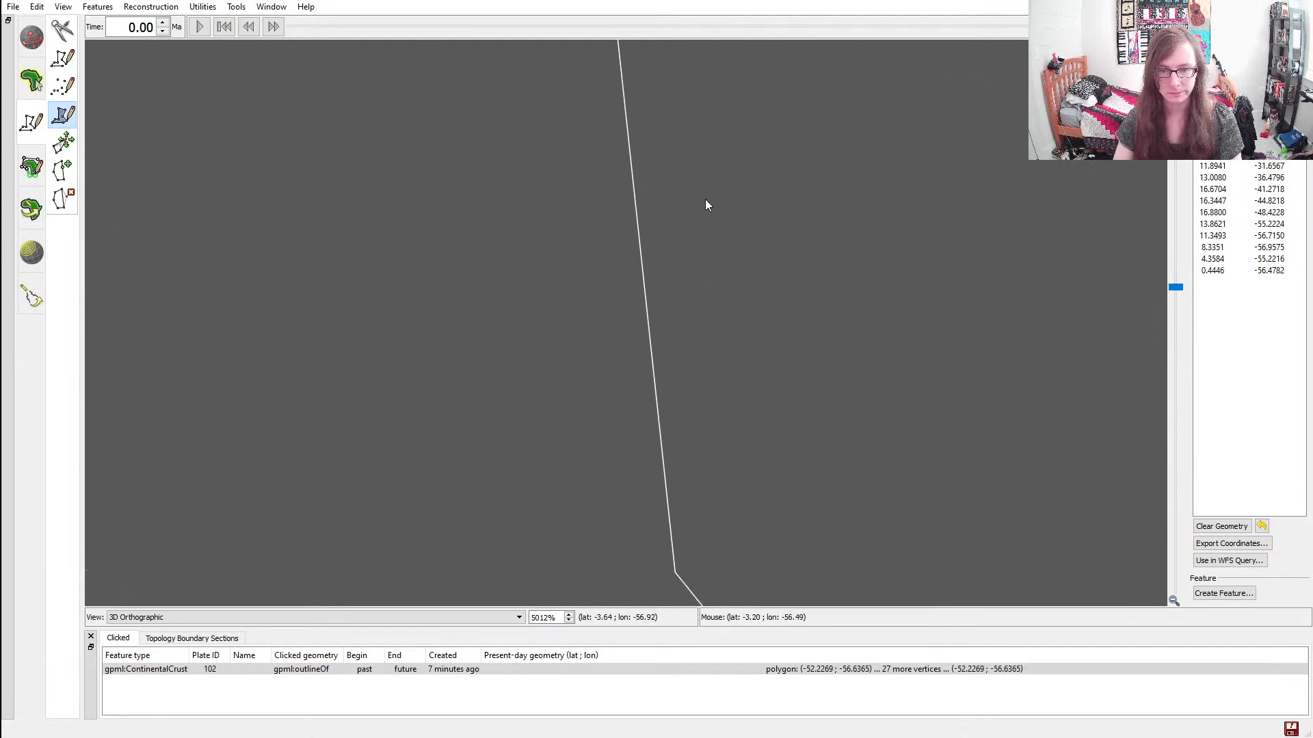
pyautogui.click(673, 525)
# Continue the shared border through about (-7.4, -55.5) and (-10.4, -55.5) to the continents' junction near (-13.8, -52.7)
pyautogui.keyDown('ctrl'); pyautogui.moveTo(867, 594); pyautogui.dragTo(689, 228); pyautogui.keyUp('ctrl')
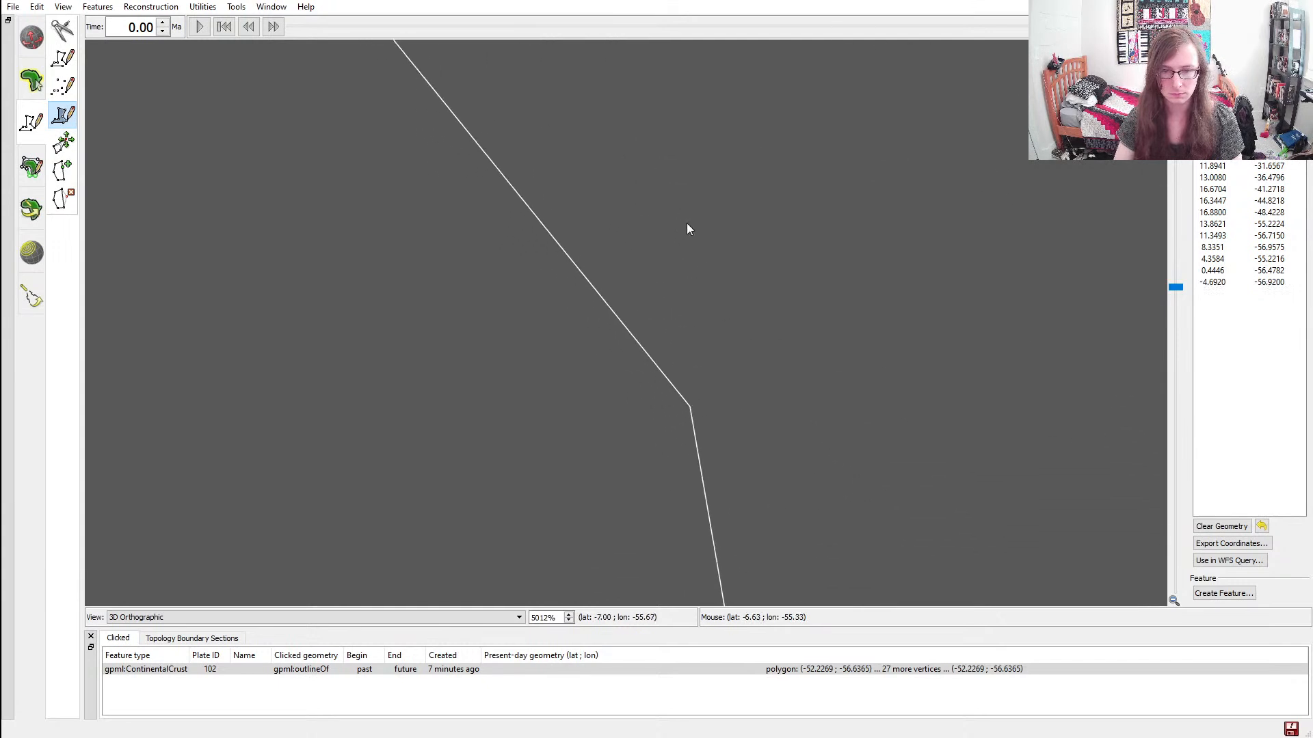
pyautogui.click(690, 407)
pyautogui.keyDown('ctrl'); pyautogui.moveTo(827, 485); pyautogui.dragTo(791, 102); pyautogui.keyUp('ctrl')
pyautogui.keyDown('ctrl'); pyautogui.moveTo(832, 379); pyautogui.dragTo(791, 103); pyautogui.keyUp('ctrl')
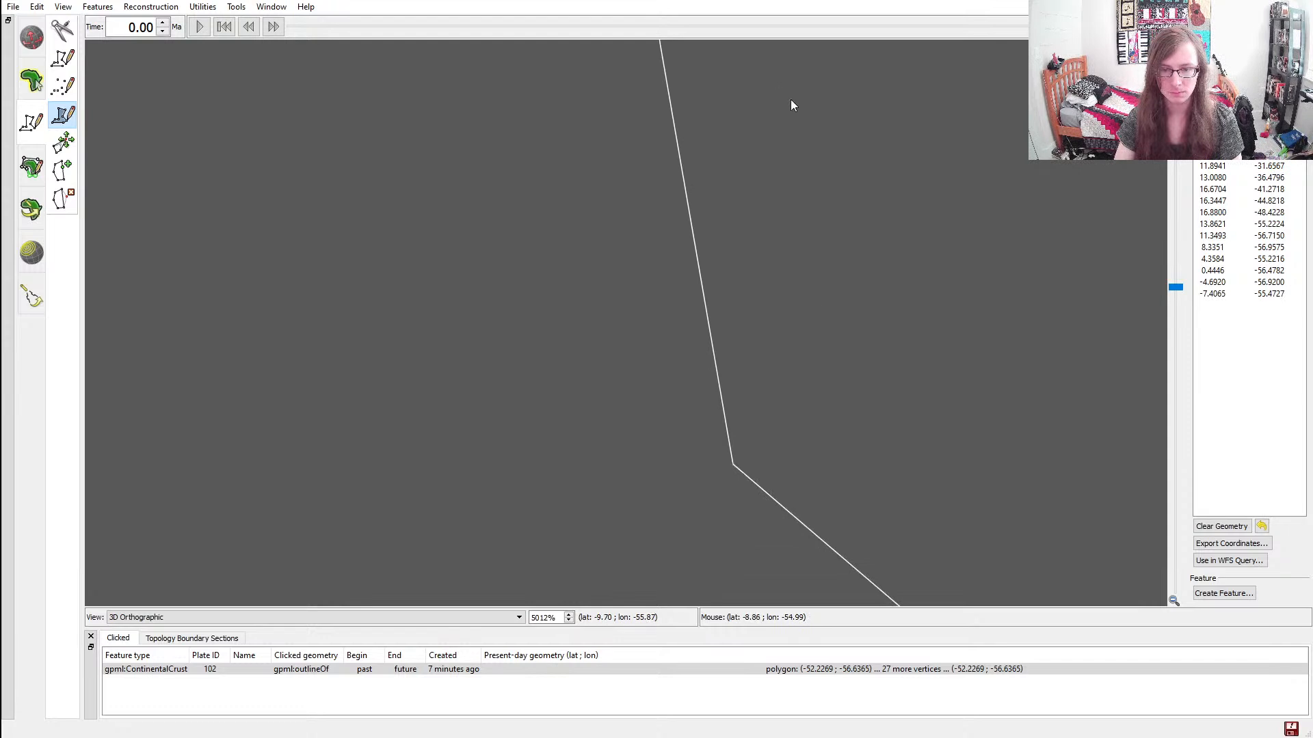
pyautogui.click(733, 468)
pyautogui.keyDown('ctrl'); pyautogui.moveTo(914, 516); pyautogui.dragTo(564, 126); pyautogui.keyUp('ctrl')
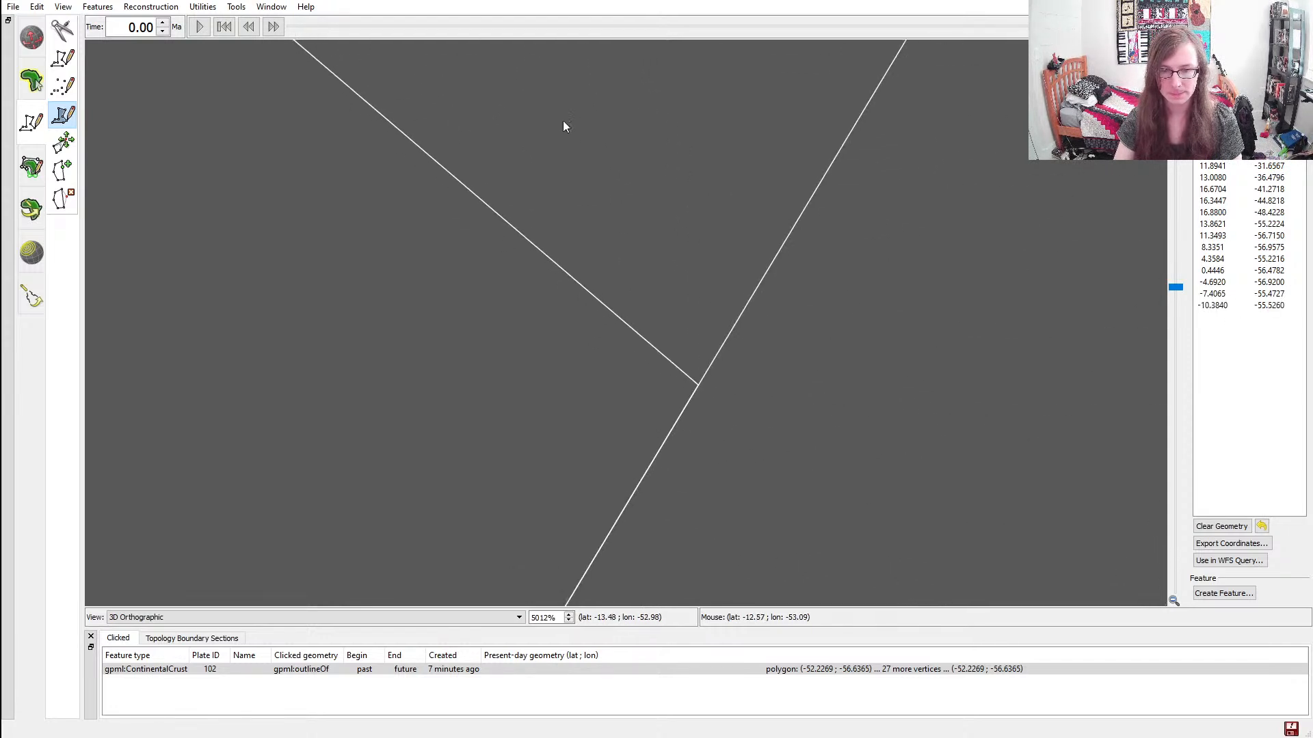
pyautogui.click(697, 384)
# Trace the eastern continent's northern edge with vertices at about (-10.9, -50.1) and (-12.1, -43.0)
pyautogui.keyDown('ctrl'); pyautogui.moveTo(829, 199); pyautogui.dragTo(904, 425); pyautogui.keyUp('ctrl')
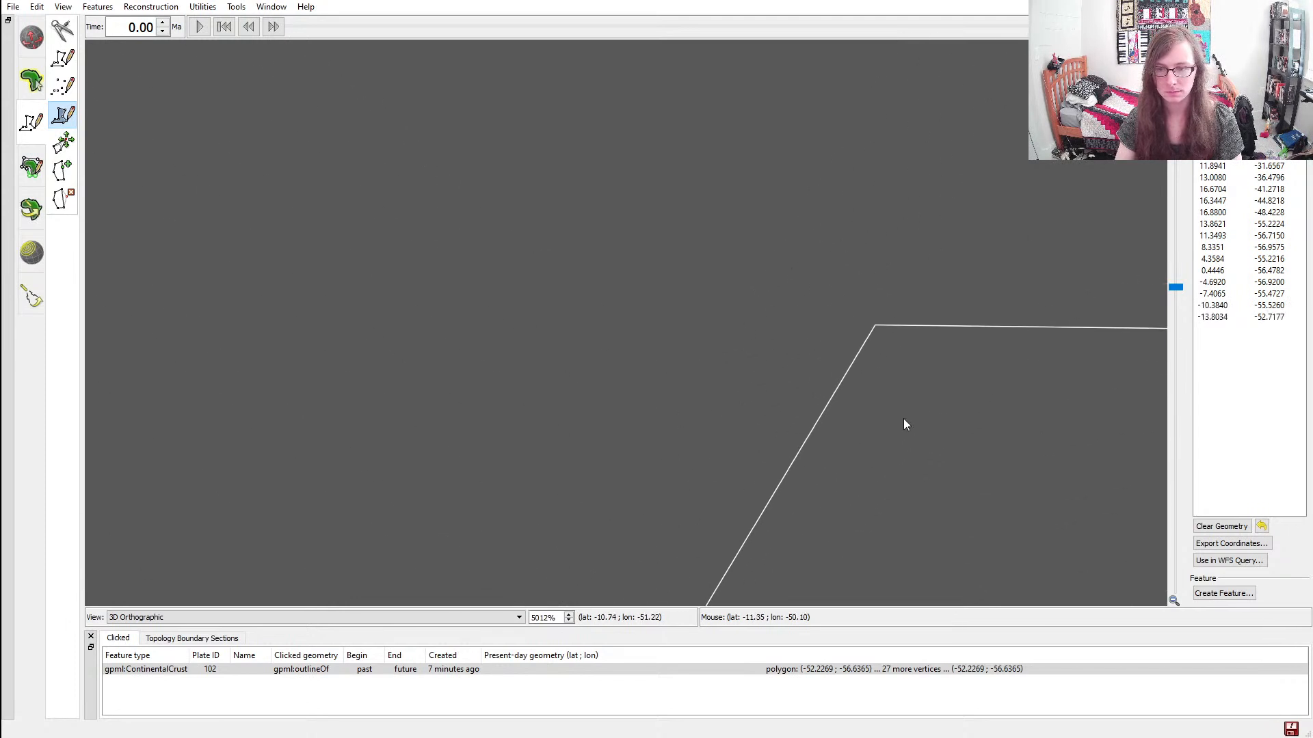
pyautogui.click(875, 326)
pyautogui.keyDown('ctrl'); pyautogui.moveTo(966, 355); pyautogui.dragTo(463, 356); pyautogui.keyUp('ctrl')
pyautogui.keyDown('ctrl'); pyautogui.moveTo(926, 380); pyautogui.dragTo(359, 377); pyautogui.keyUp('ctrl')
pyautogui.keyDown('ctrl'); pyautogui.moveTo(1034, 408); pyautogui.dragTo(486, 400); pyautogui.keyUp('ctrl')
pyautogui.keyDown('ctrl'); pyautogui.moveTo(896, 373); pyautogui.dragTo(775, 359); pyautogui.keyUp('ctrl')
pyautogui.click(762, 344)
# Finish the southern border toward the starting vertex with vertices at about (-13.0, -40.8) and (-13.6, -35.5)
pyautogui.keyDown('ctrl'); pyautogui.moveTo(859, 389); pyautogui.dragTo(503, 314); pyautogui.keyUp('ctrl')
pyautogui.keyDown('ctrl'); pyautogui.moveTo(876, 324); pyautogui.dragTo(773, 311); pyautogui.keyUp('ctrl')
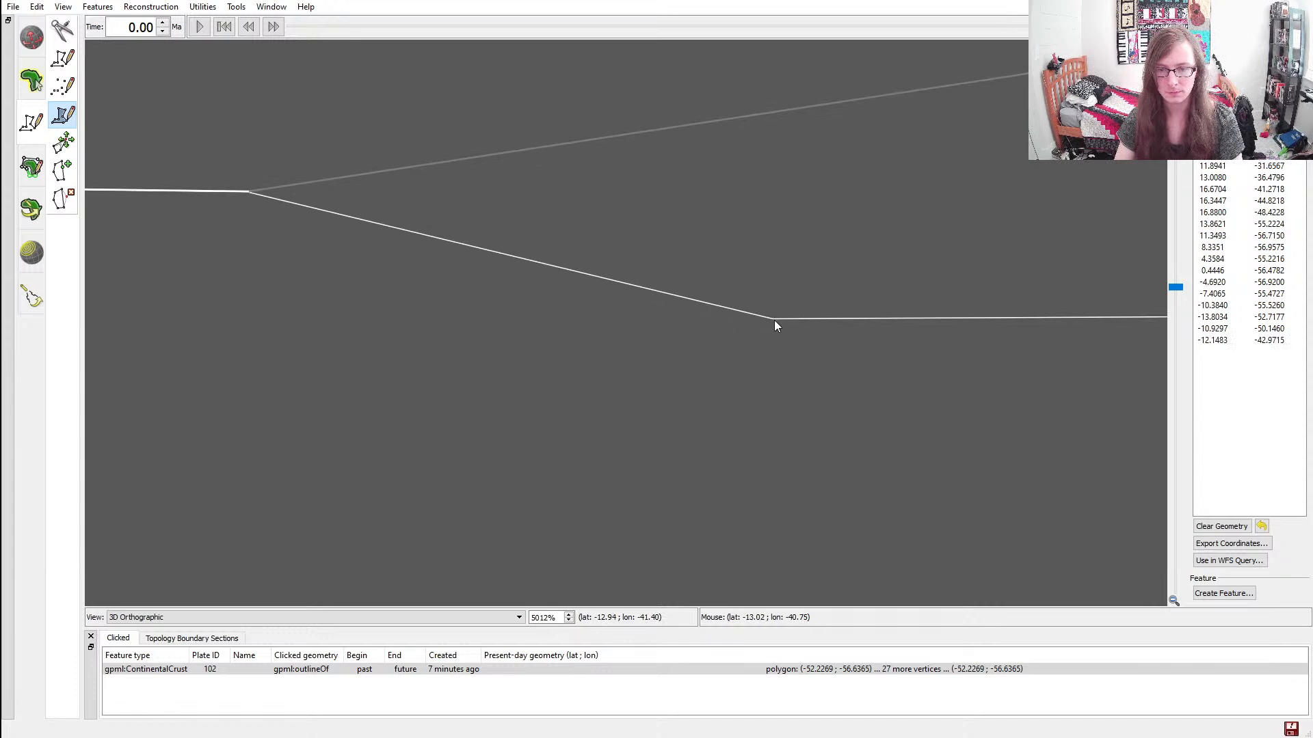
pyautogui.click(772, 318)
pyautogui.keyDown('ctrl'); pyautogui.moveTo(954, 379); pyautogui.dragTo(349, 408); pyautogui.keyUp('ctrl')
pyautogui.keyDown('ctrl'); pyautogui.moveTo(882, 383); pyautogui.dragTo(374, 384); pyautogui.keyUp('ctrl')
pyautogui.click(750, 301)
pyautogui.keyDown('ctrl'); pyautogui.moveTo(751, 298); pyautogui.dragTo(469, 452); pyautogui.keyUp('ctrl')
pyautogui.scroll(-20, 469, 453)
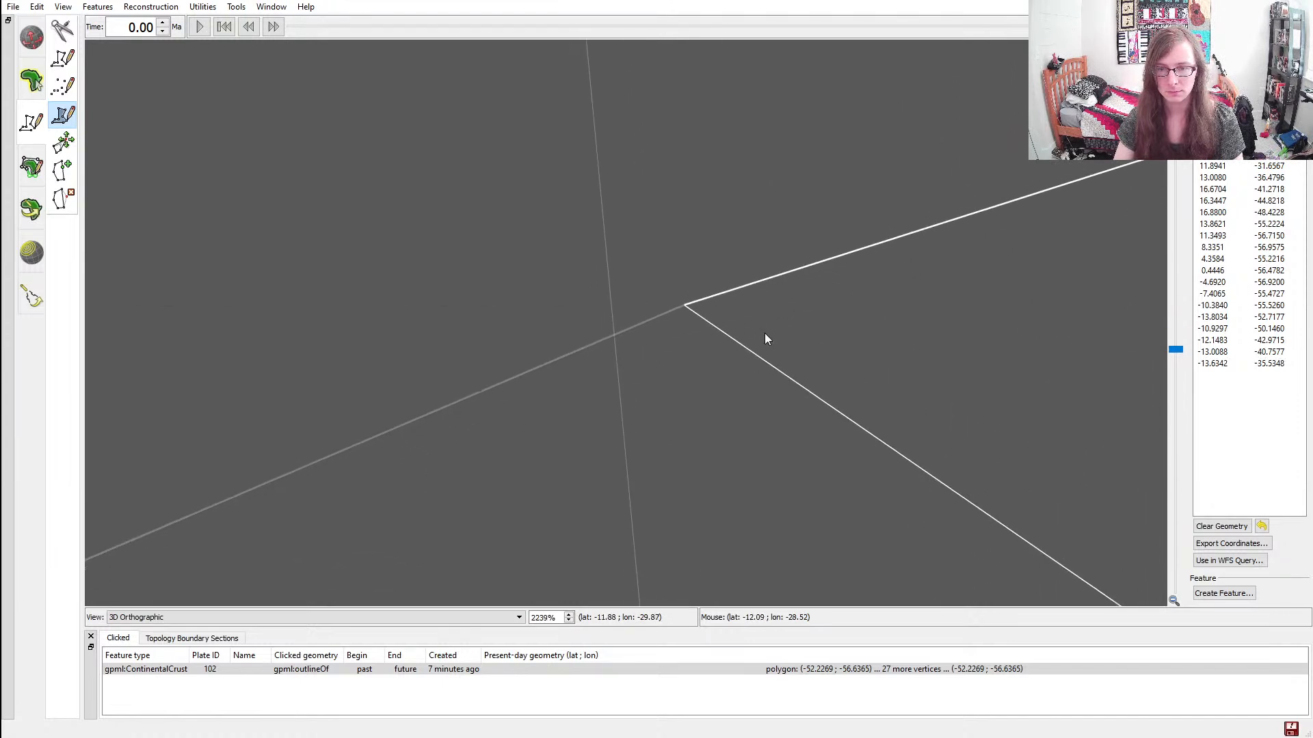
# Create a feature from the finished fifth continent polygon
pyautogui.keyDown('ctrl'); pyautogui.moveTo(623, 343); pyautogui.dragTo(653, 397); pyautogui.keyUp('ctrl')
pyautogui.keyDown('ctrl'); pyautogui.moveTo(367, 382); pyautogui.dragTo(428, 309); pyautogui.keyUp('ctrl')
pyautogui.keyDown('ctrl'); pyautogui.moveTo(428, 433); pyautogui.dragTo(488, 342); pyautogui.keyUp('ctrl')
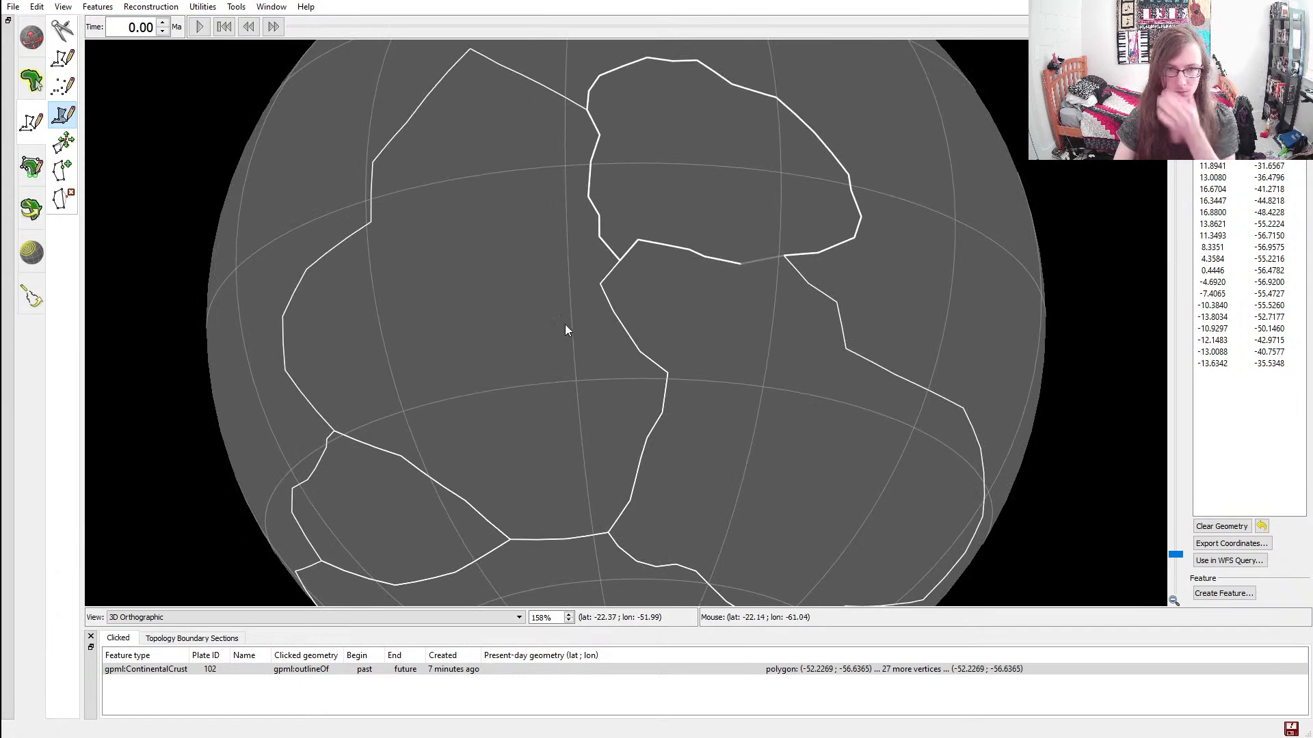
pyautogui.scroll(-3, 518, 234)
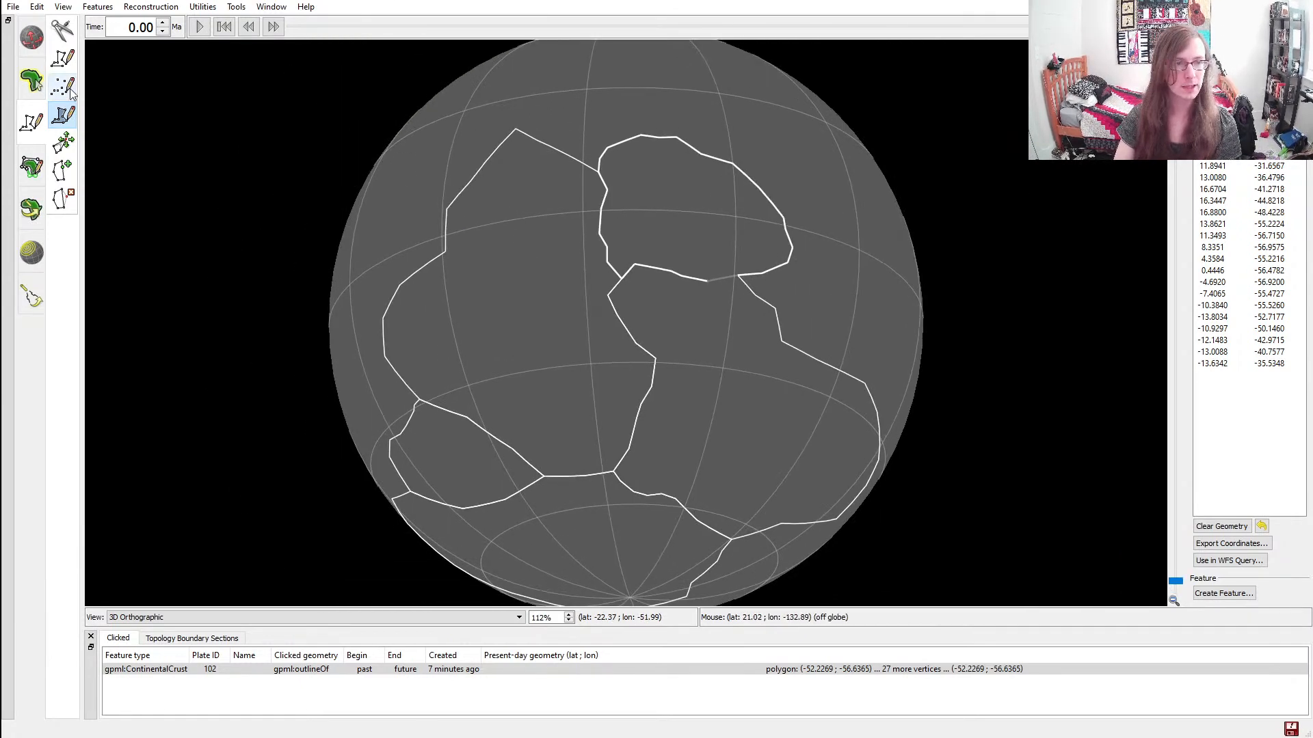
pyautogui.click(1235, 594)
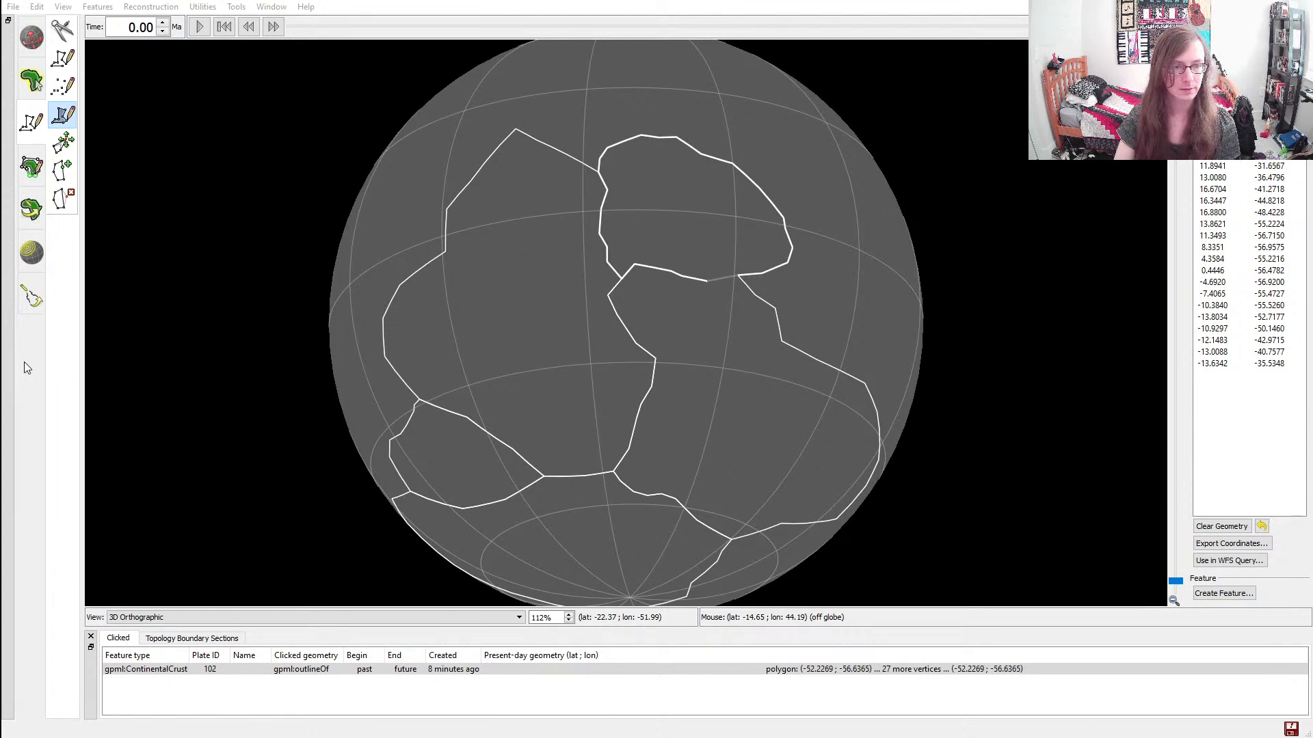
pyautogui.click(155, 364)
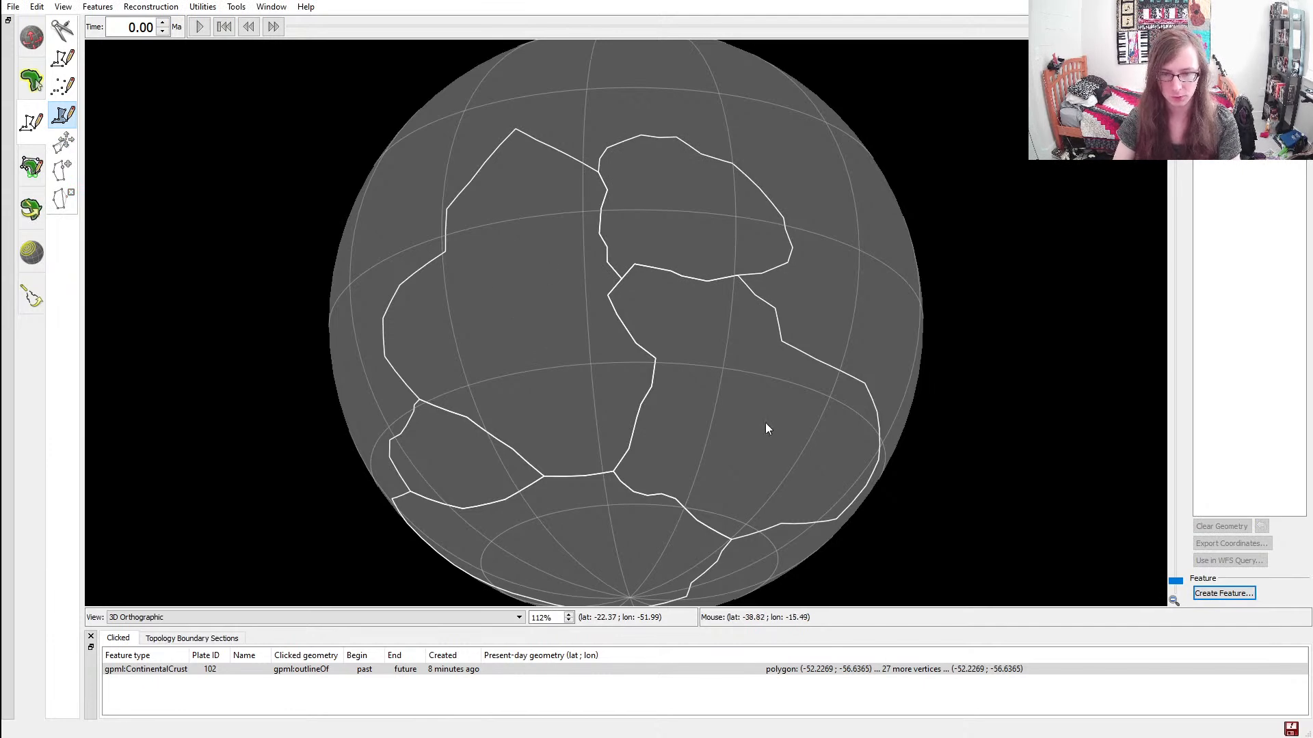
# Move the large western continent's northernmost vertex to about (18.2, -78.5) to flatten its sharp northern tip
pyautogui.keyDown('ctrl'); pyautogui.moveTo(495, 233); pyautogui.dragTo(399, 356); pyautogui.keyUp('ctrl')
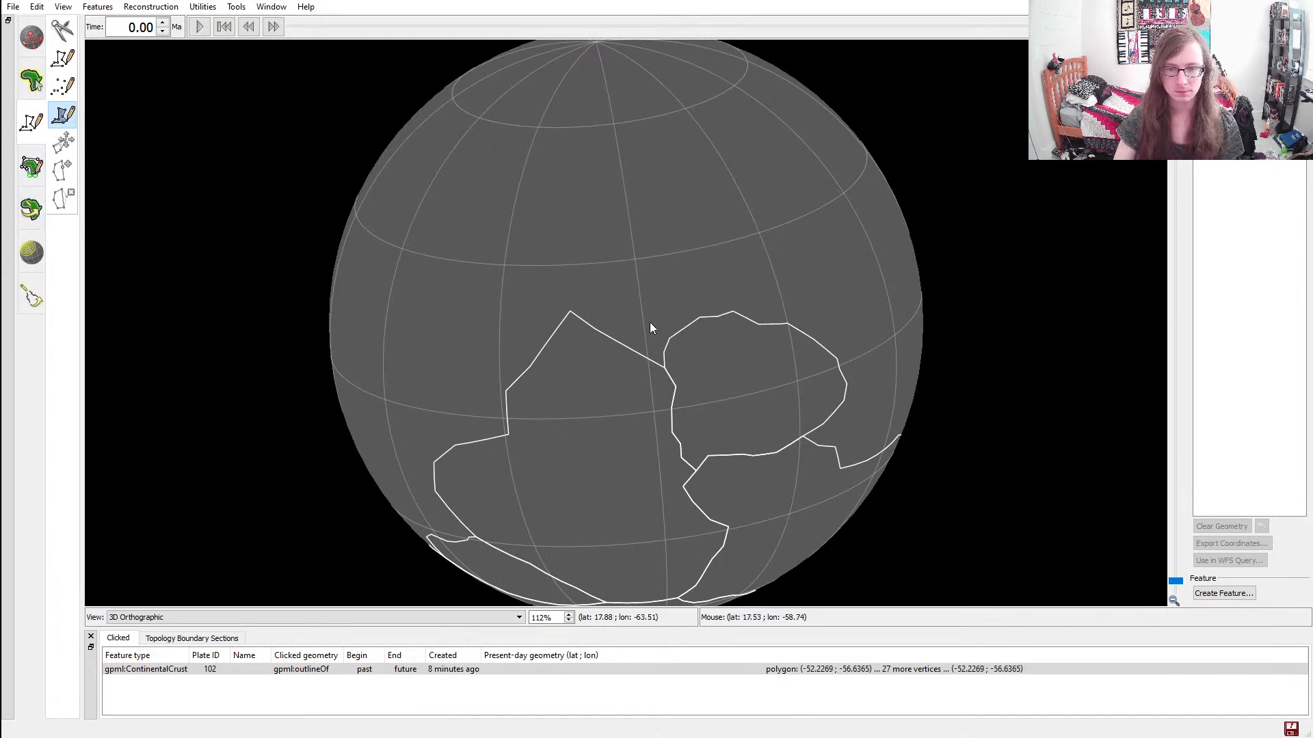
pyautogui.scroll(4, 625, 301)
pyautogui.scroll(-3, 625, 305)
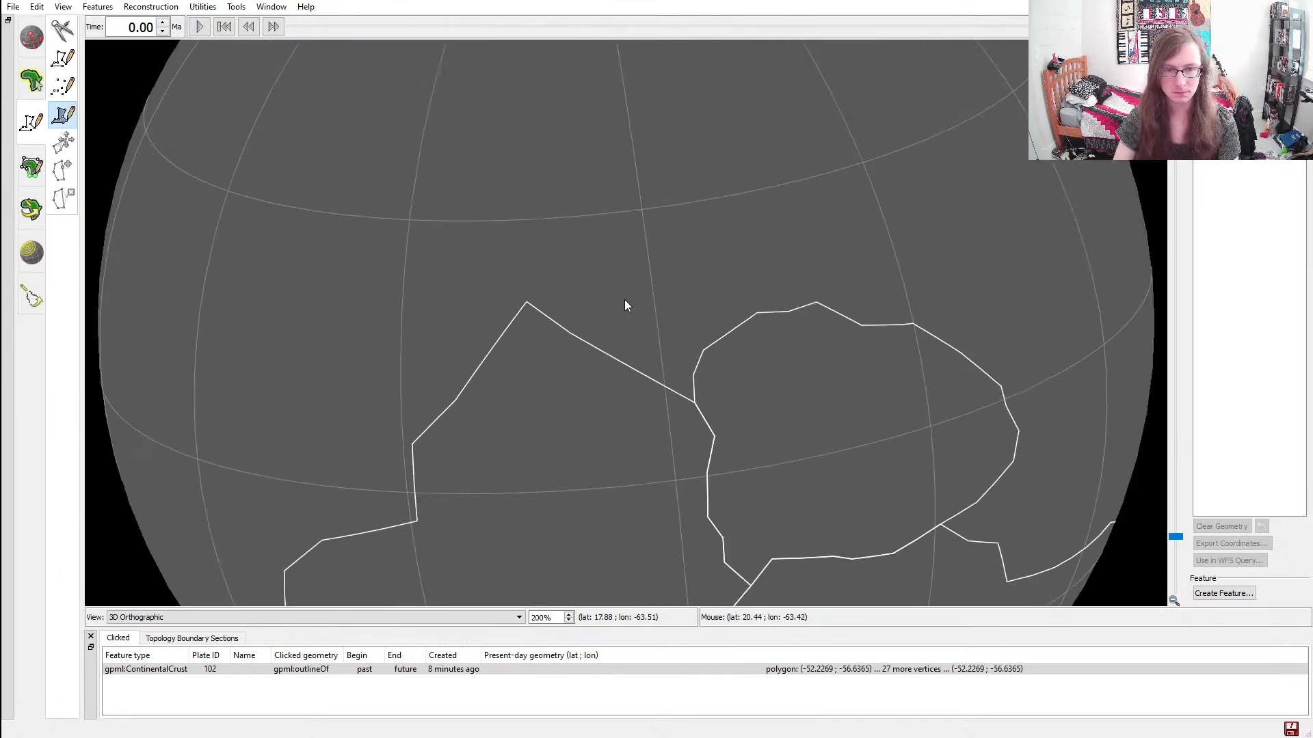
pyautogui.click(32, 80)
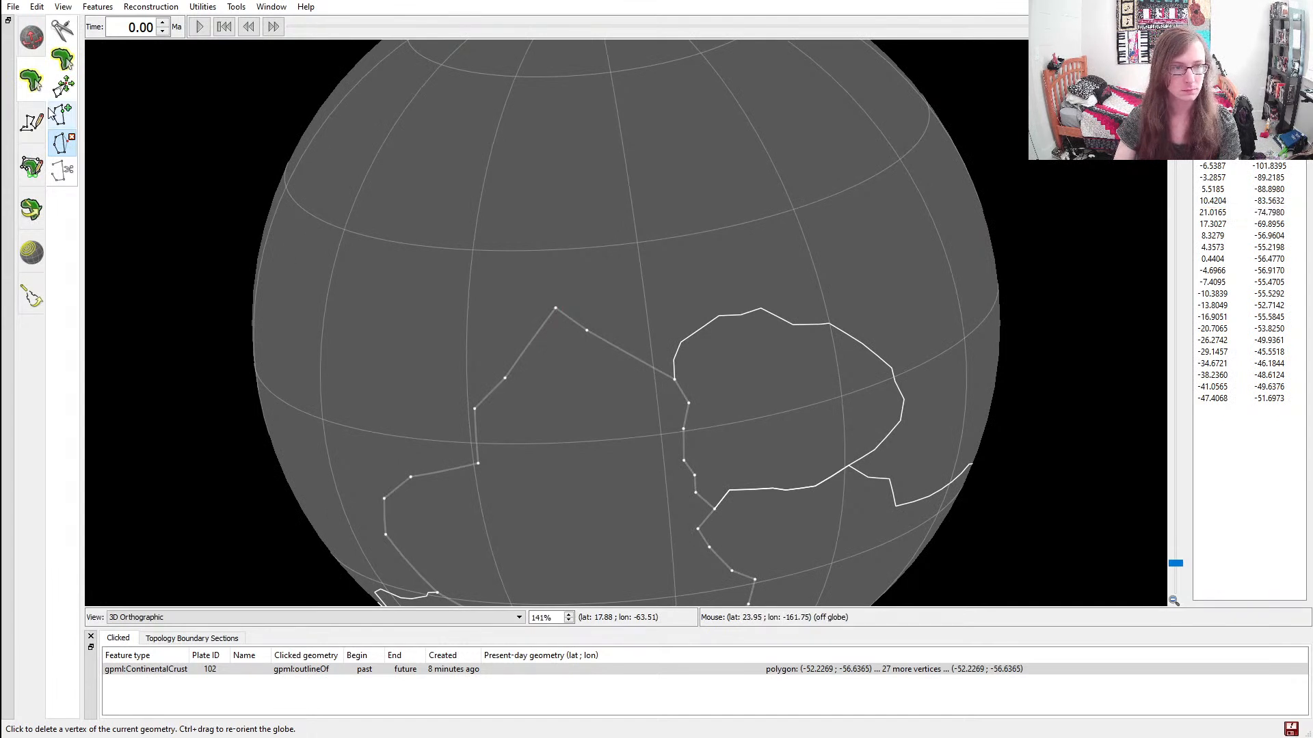
pyautogui.click(64, 86)
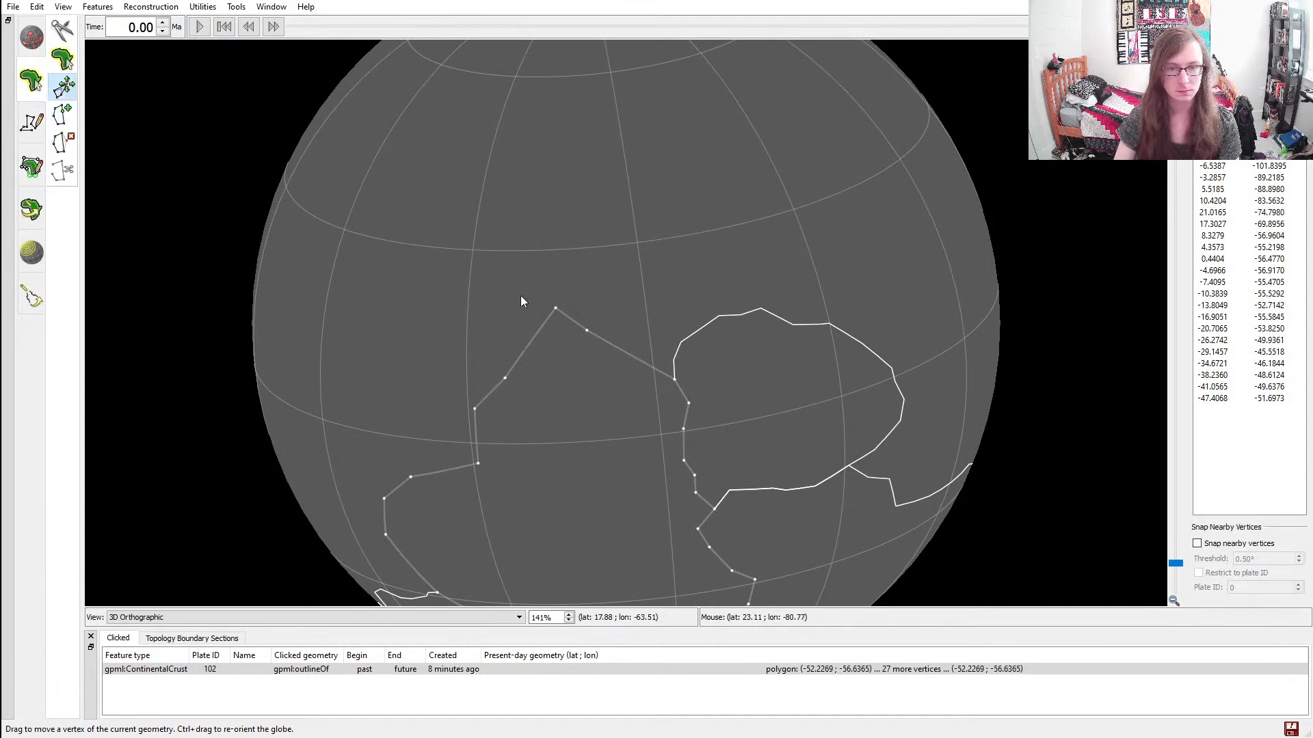
pyautogui.moveTo(555, 309); pyautogui.dragTo(534, 326)
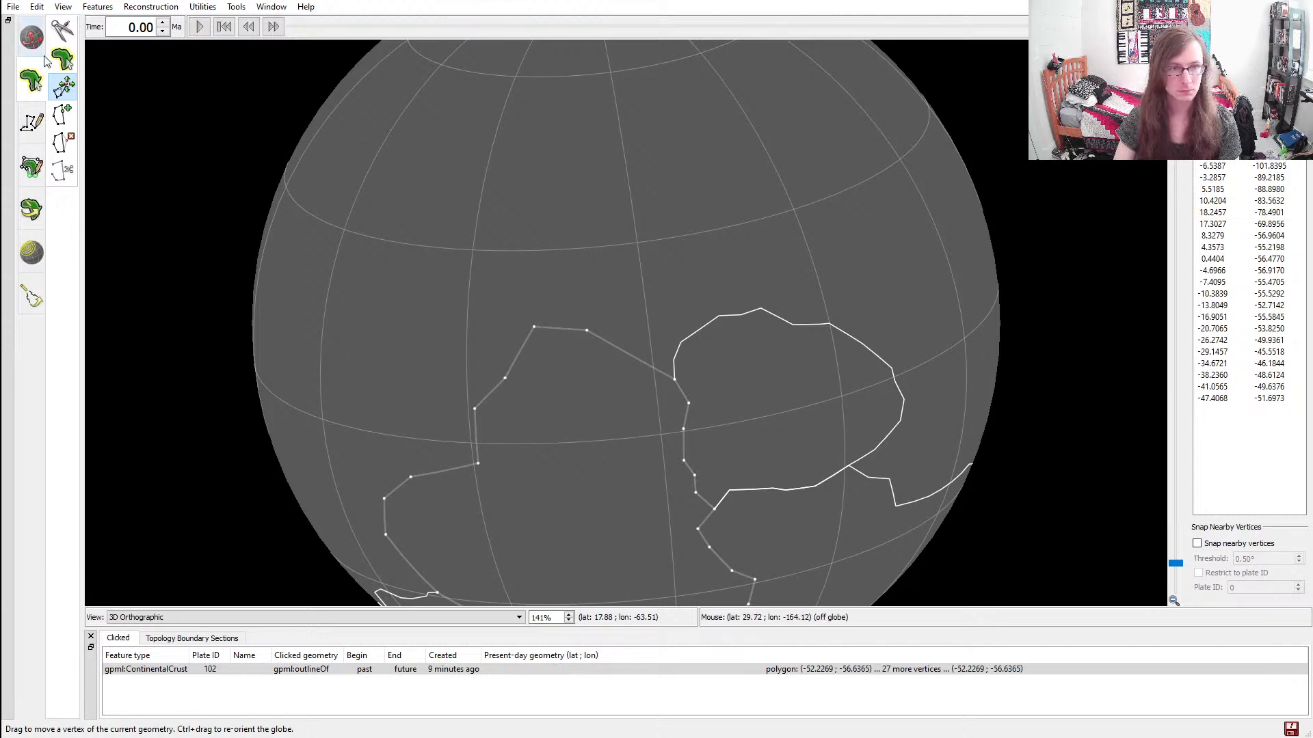
pyautogui.click(27, 130)
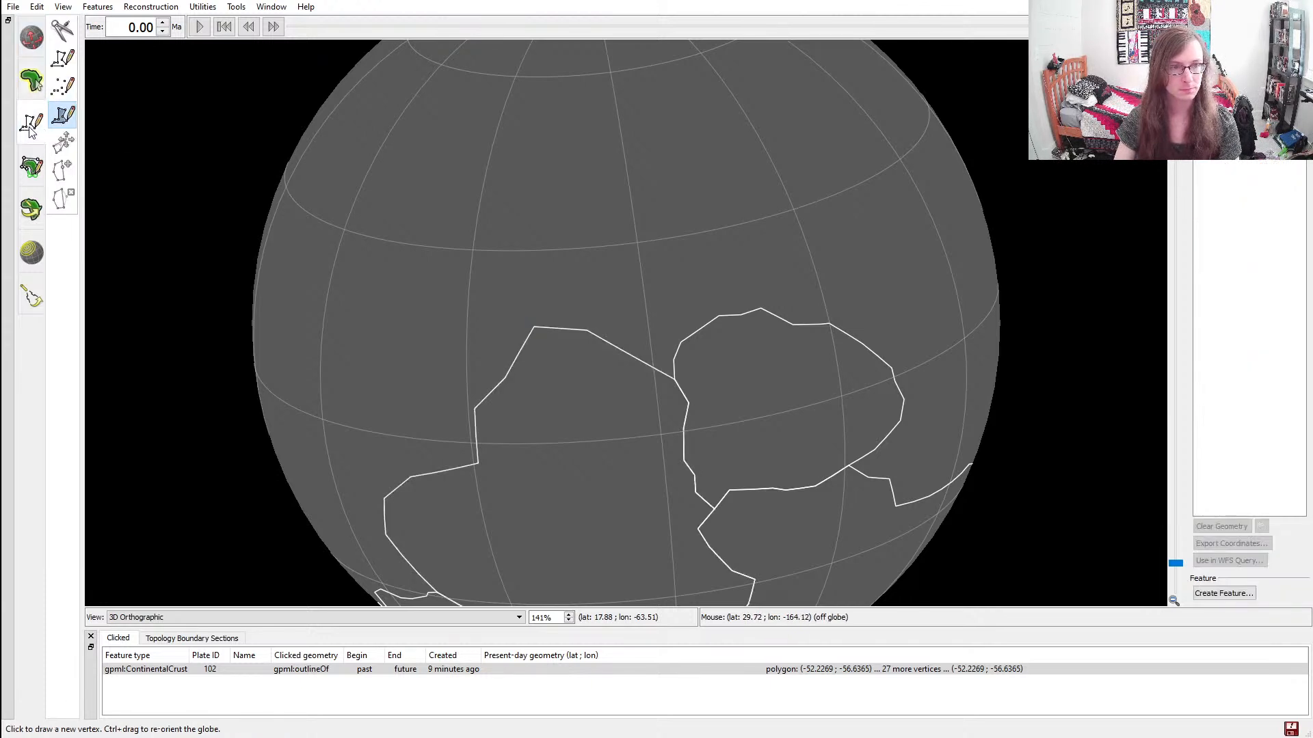
# Move the inward-corner vertex on the same continent's western coast to about (-3.1, -91.9)
pyautogui.keyDown('ctrl'); pyautogui.moveTo(667, 387); pyautogui.dragTo(692, 276); pyautogui.keyUp('ctrl')
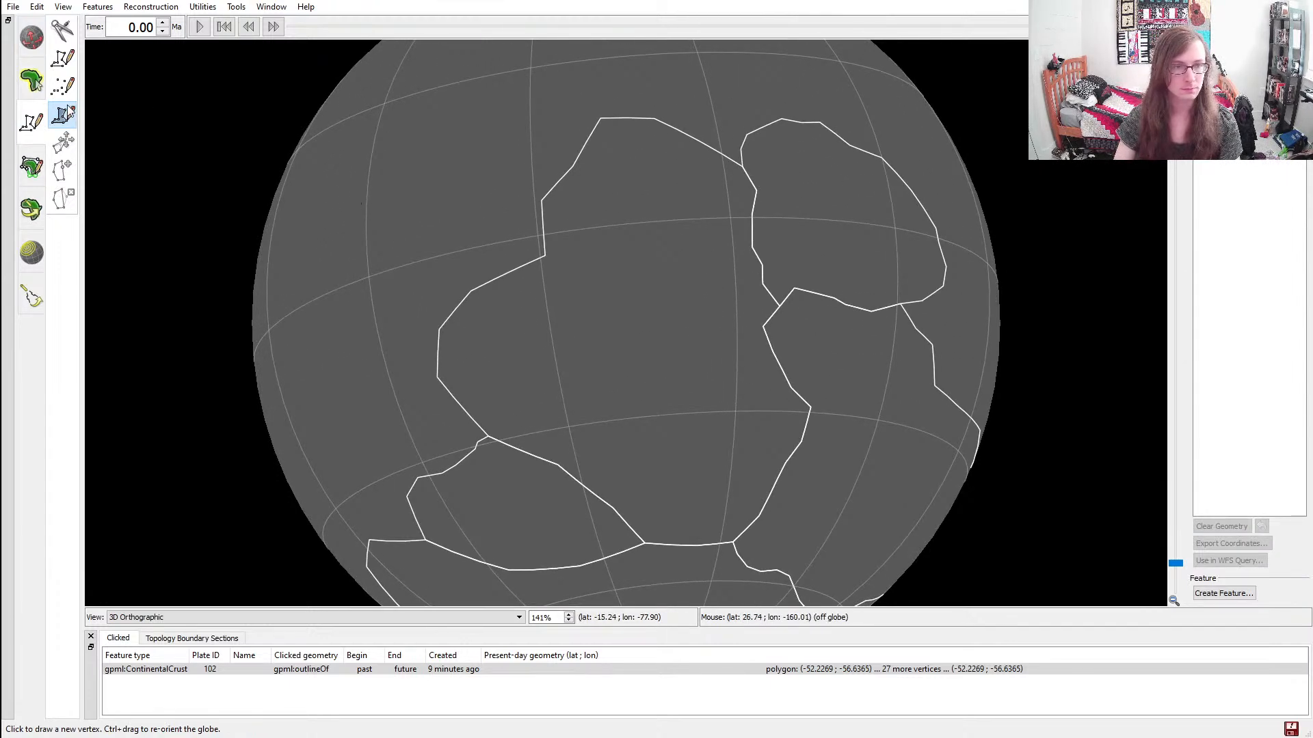
pyautogui.keyDown('ctrl'); pyautogui.moveTo(587, 392); pyautogui.dragTo(542, 302); pyautogui.keyUp('ctrl')
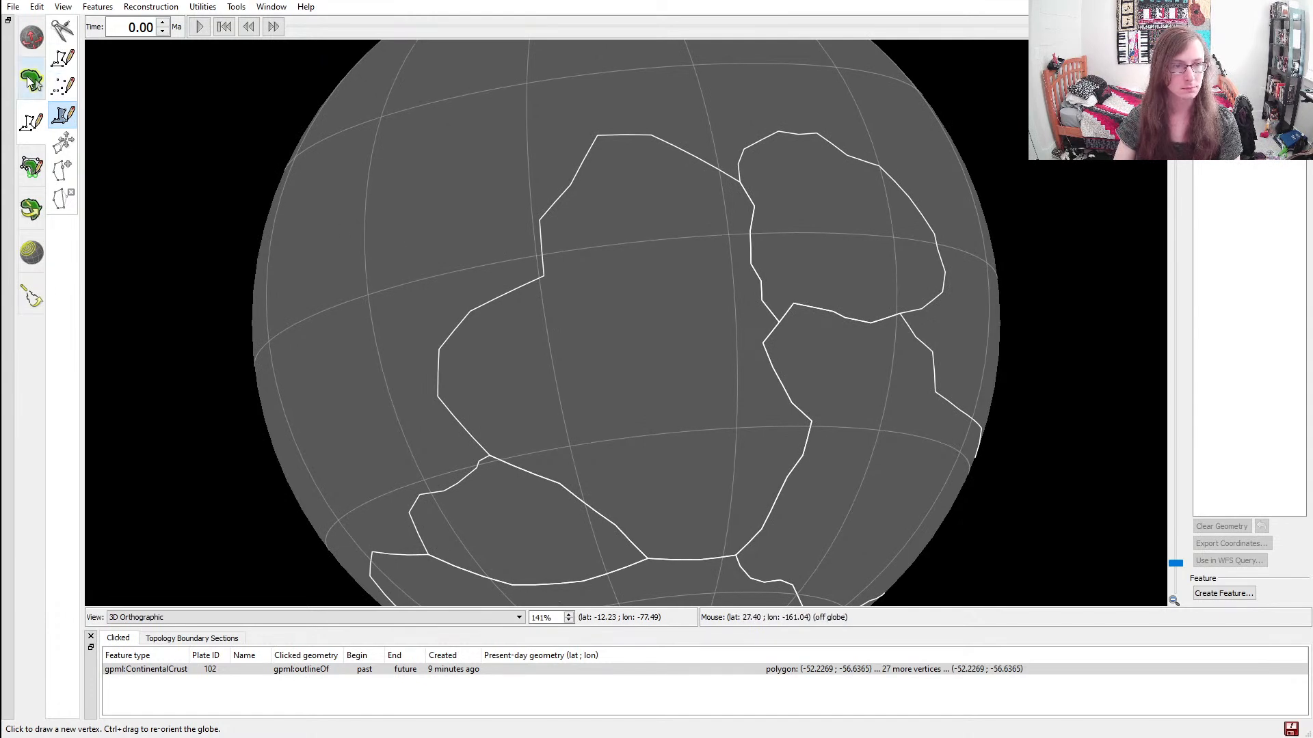
pyautogui.click(31, 80)
pyautogui.moveTo(545, 277); pyautogui.dragTo(527, 277)
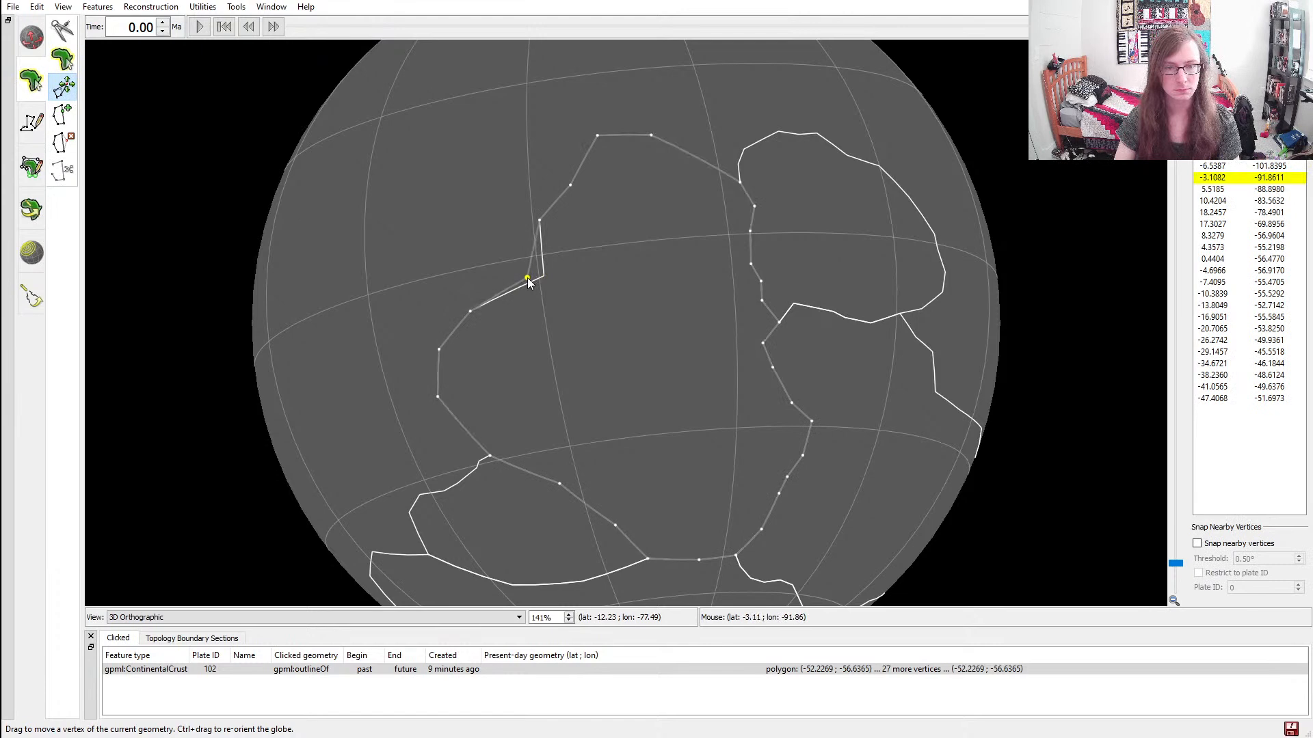
pyautogui.click(31, 122)
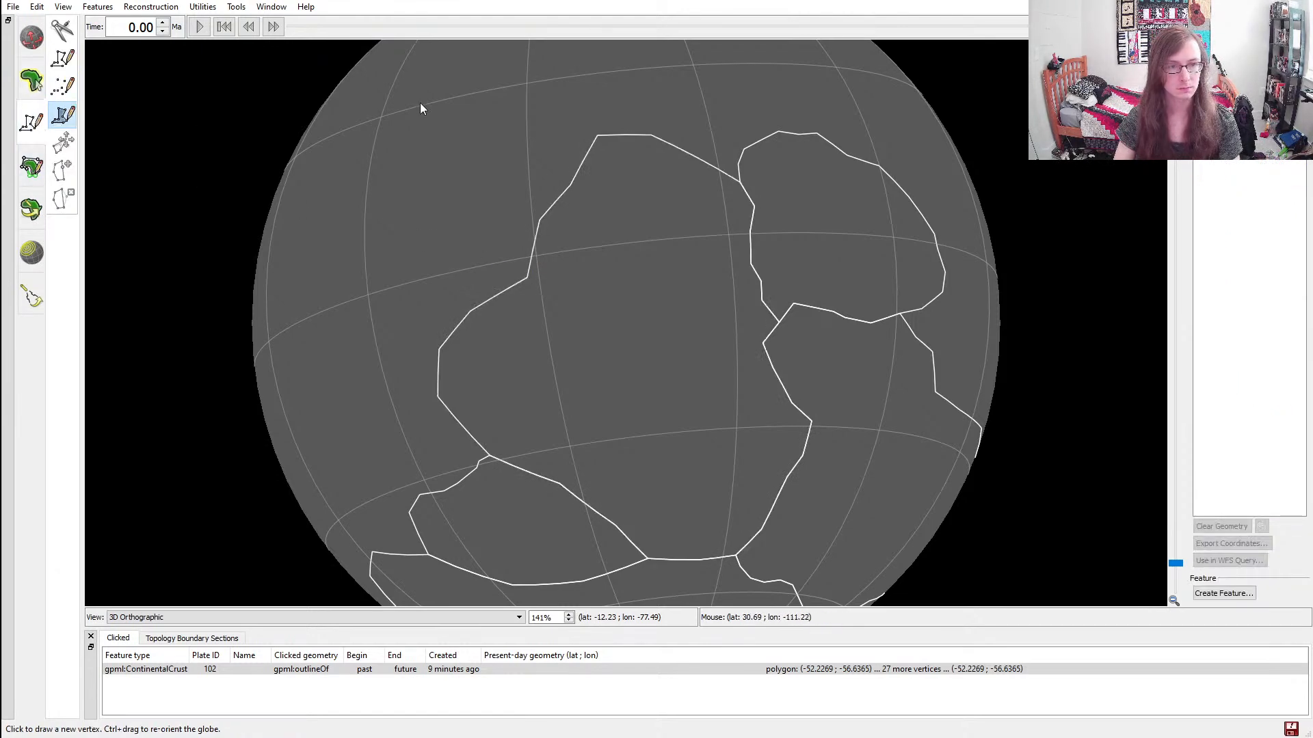
# Begin a new continent polygon at the polar continent's corner vertex near (-78.7, 51.2)
pyautogui.keyDown('ctrl'); pyautogui.moveTo(650, 199); pyautogui.dragTo(629, 284); pyautogui.keyUp('ctrl')
pyautogui.keyDown('ctrl'); pyautogui.moveTo(901, 301); pyautogui.dragTo(880, 442); pyautogui.keyUp('ctrl')
pyautogui.keyDown('ctrl'); pyautogui.moveTo(561, 175); pyautogui.dragTo(519, 230); pyautogui.keyUp('ctrl')
pyautogui.scroll(4, 580, 204)
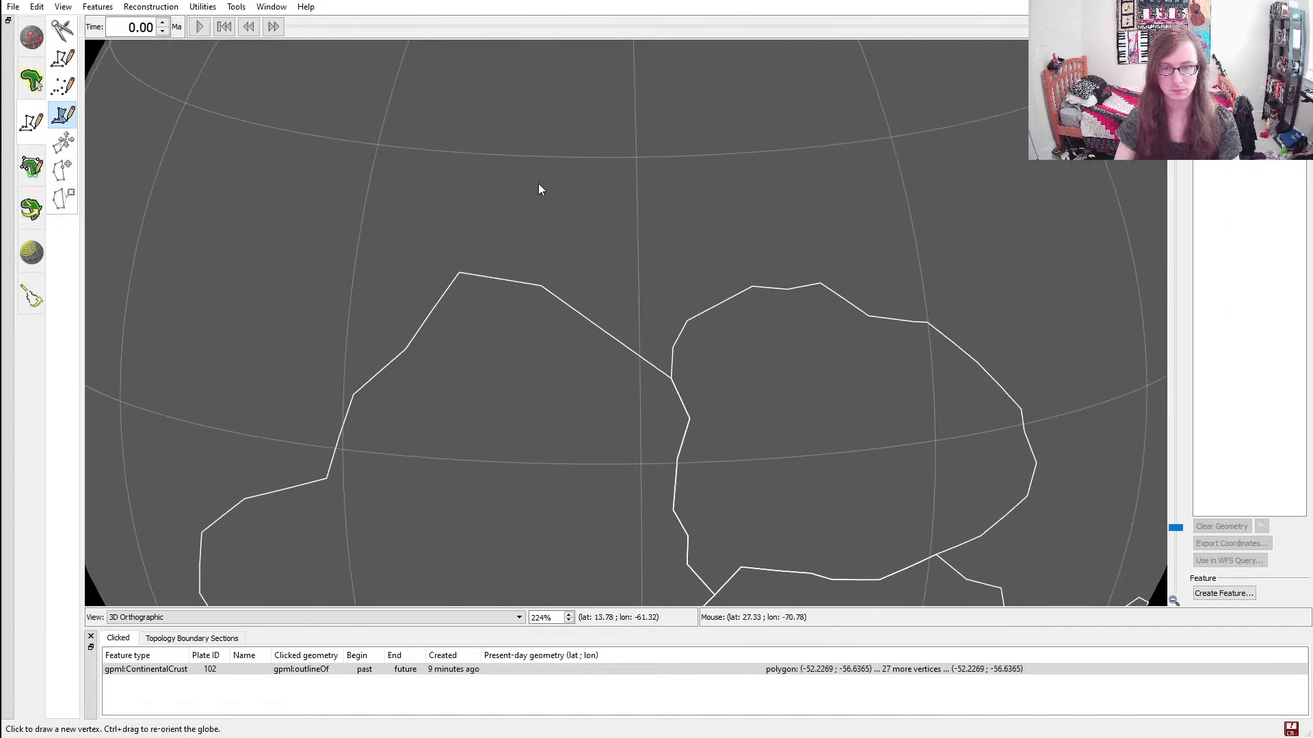
pyautogui.keyDown('ctrl'); pyautogui.moveTo(633, 170); pyautogui.dragTo(529, 110); pyautogui.keyUp('ctrl')
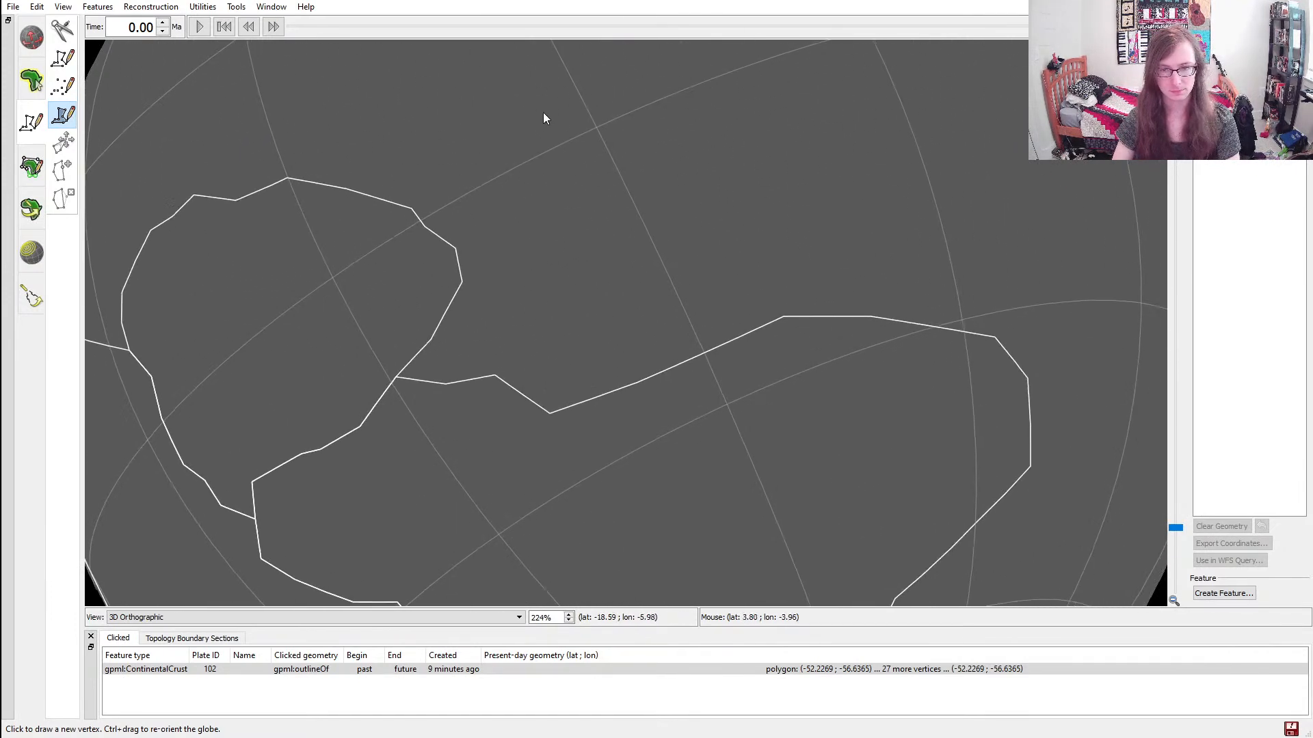
pyautogui.keyDown('ctrl'); pyautogui.moveTo(723, 208); pyautogui.dragTo(646, 316); pyautogui.keyUp('ctrl')
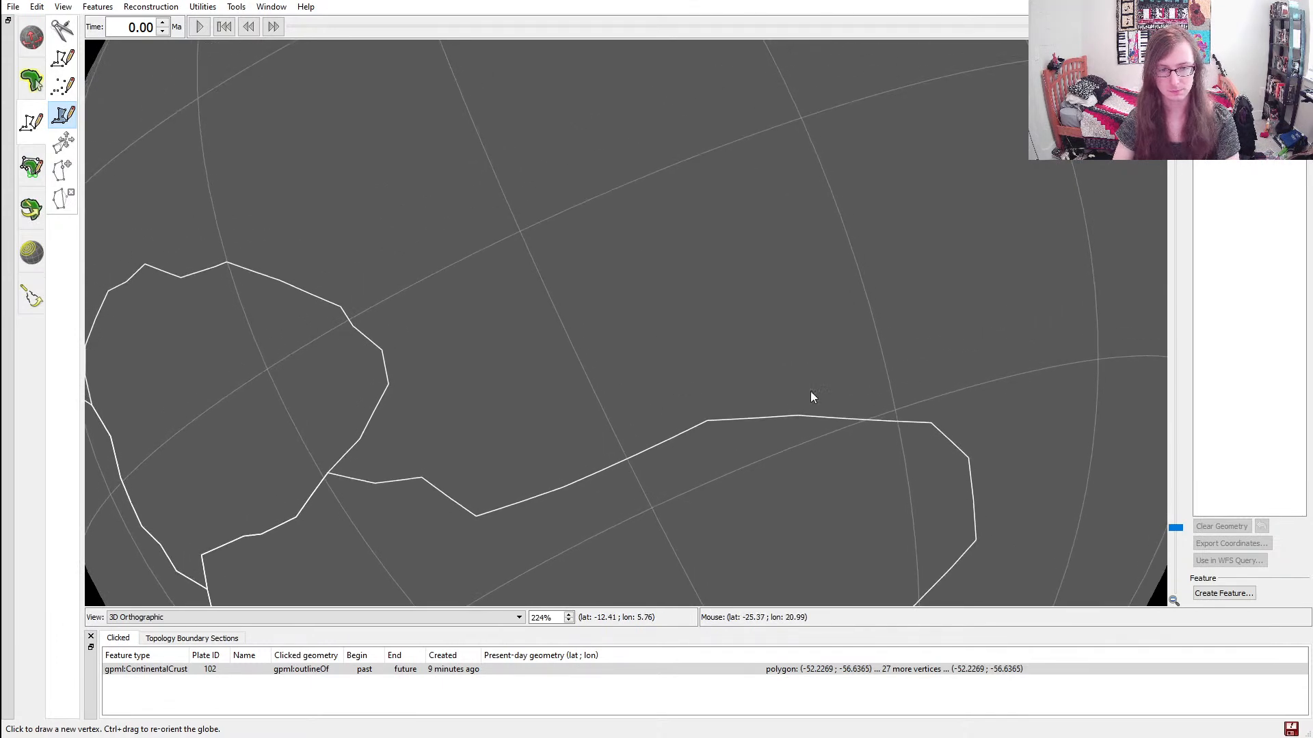
pyautogui.keyDown('ctrl'); pyautogui.moveTo(905, 436); pyautogui.dragTo(620, 134); pyautogui.keyUp('ctrl')
pyautogui.scroll(-7, 671, 371)
pyautogui.scroll(3, 676, 373)
pyautogui.keyDown('ctrl'); pyautogui.moveTo(467, 449); pyautogui.dragTo(838, 528); pyautogui.keyUp('ctrl')
pyautogui.keyDown('ctrl'); pyautogui.moveTo(535, 290); pyautogui.dragTo(706, 408); pyautogui.keyUp('ctrl')
pyautogui.scroll(5, 798, 438)
pyautogui.scroll(6, 718, 405)
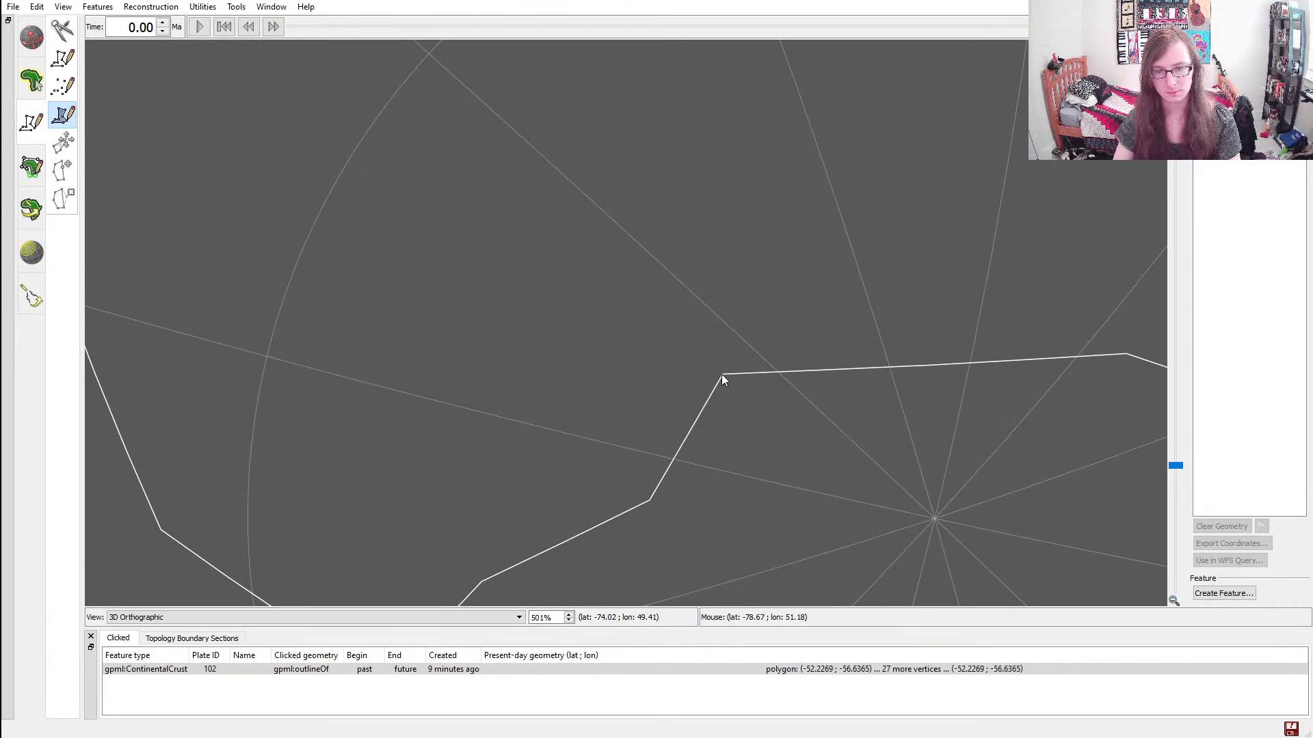
pyautogui.click(723, 374)
pyautogui.click(711, 156)
pyautogui.scroll(-10, 714, 171)
pyautogui.click(696, 200)
pyautogui.click(673, 119)
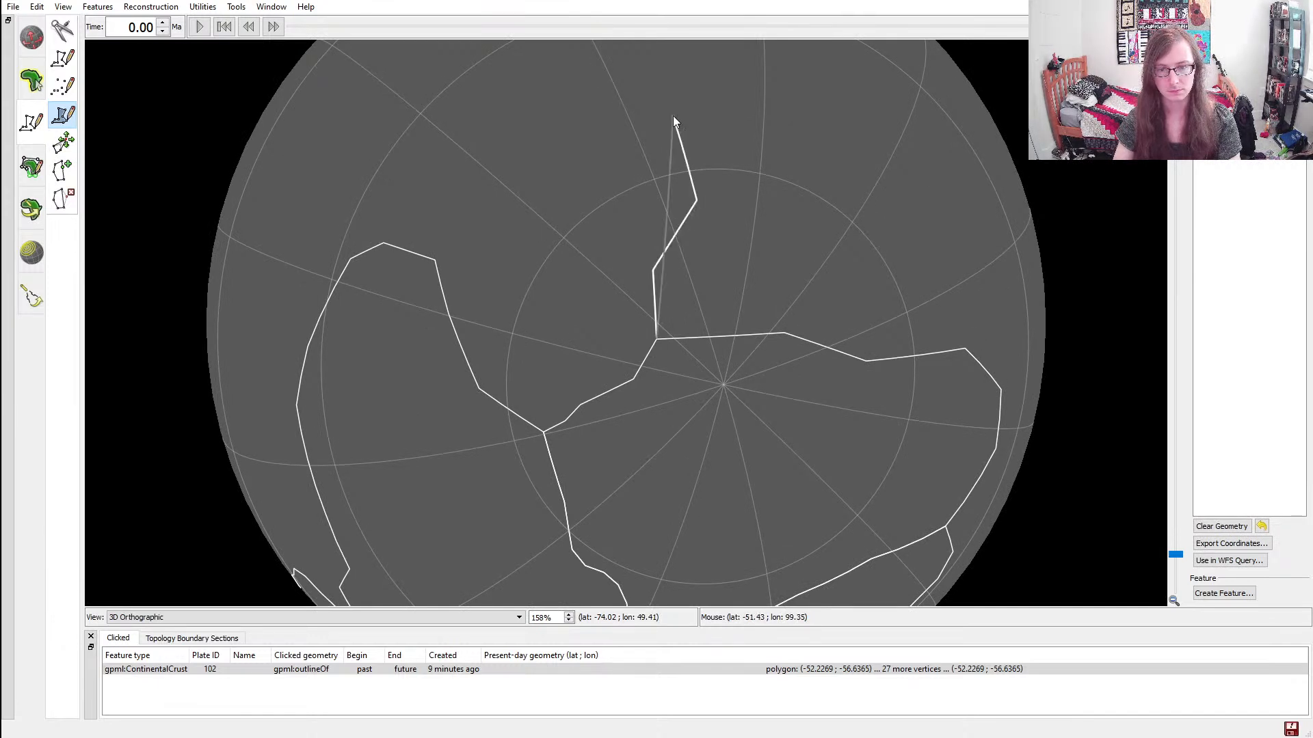
pyautogui.keyDown('ctrl'); pyautogui.moveTo(615, 123); pyautogui.dragTo(663, 209); pyautogui.keyUp('ctrl')
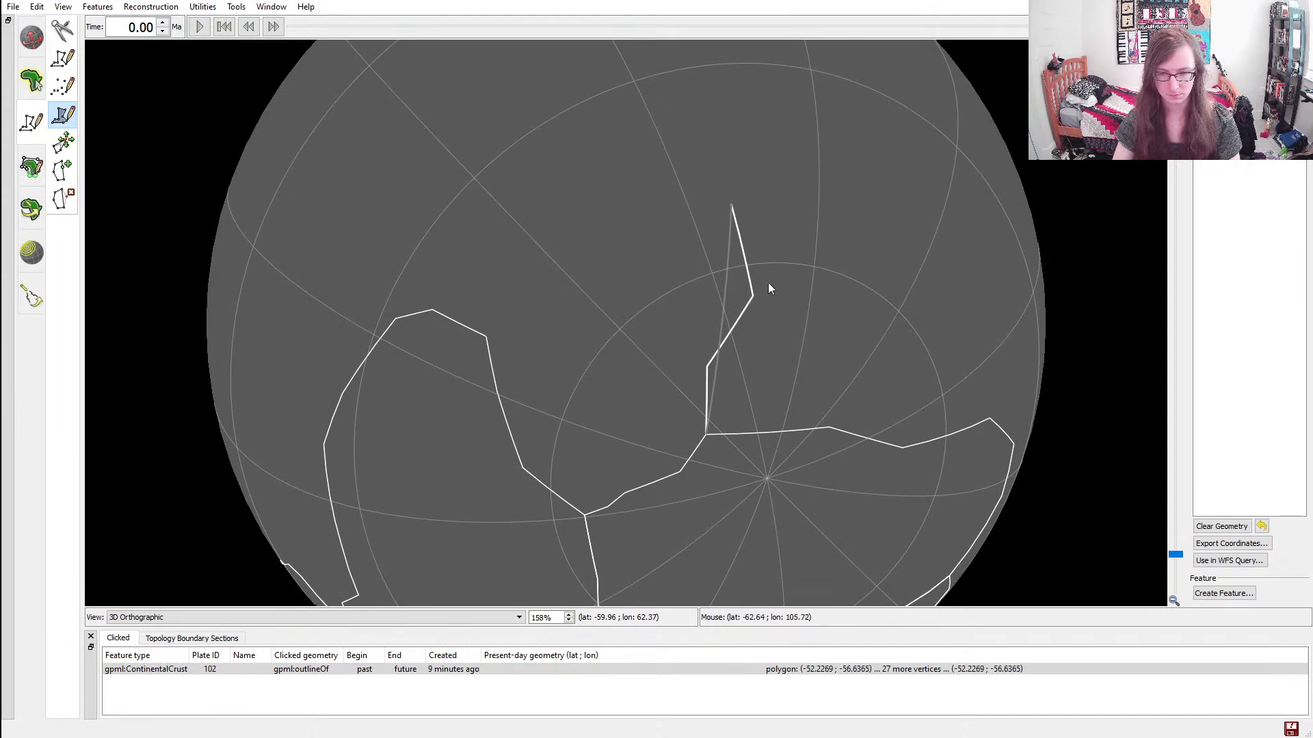
pyautogui.hotkey('ctrl', 'z')
pyautogui.hotkey('ctrl', 'z')
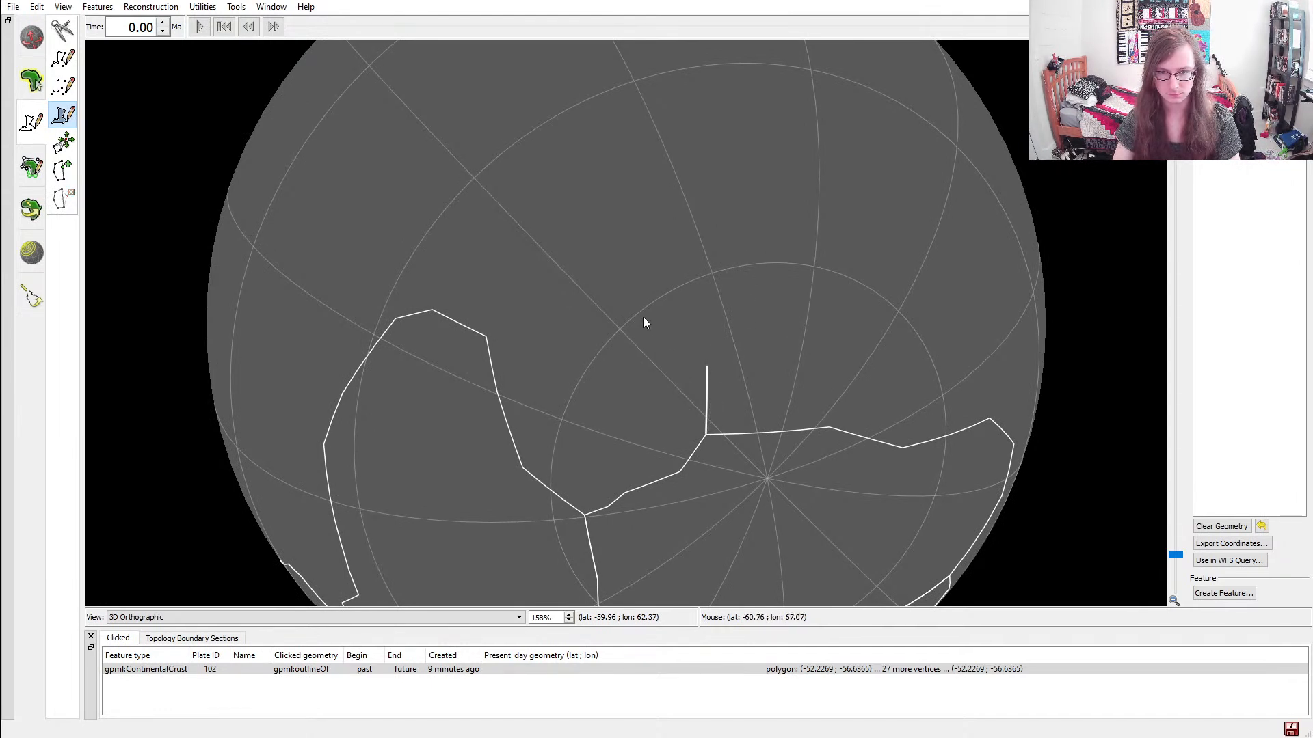
pyautogui.hotkey('ctrl', 'z')
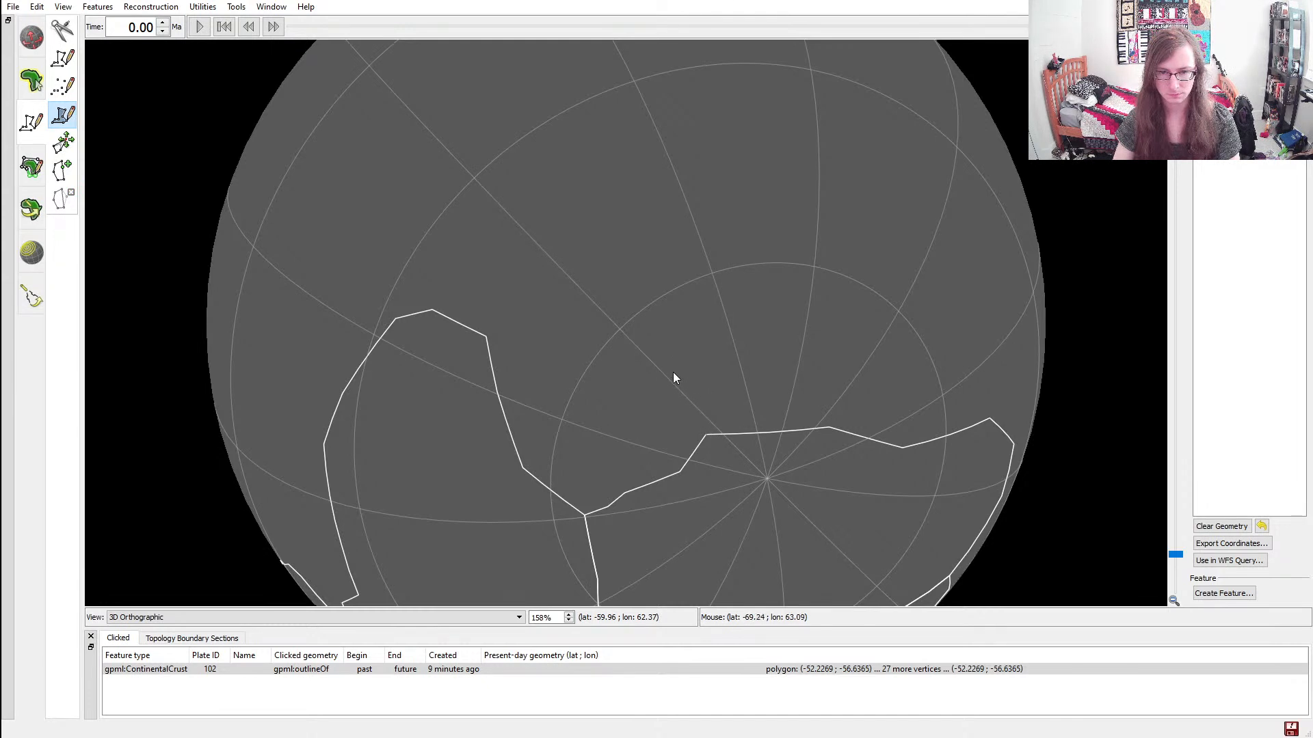
pyautogui.click(670, 353)
pyautogui.hotkey('ctrl', 'z')
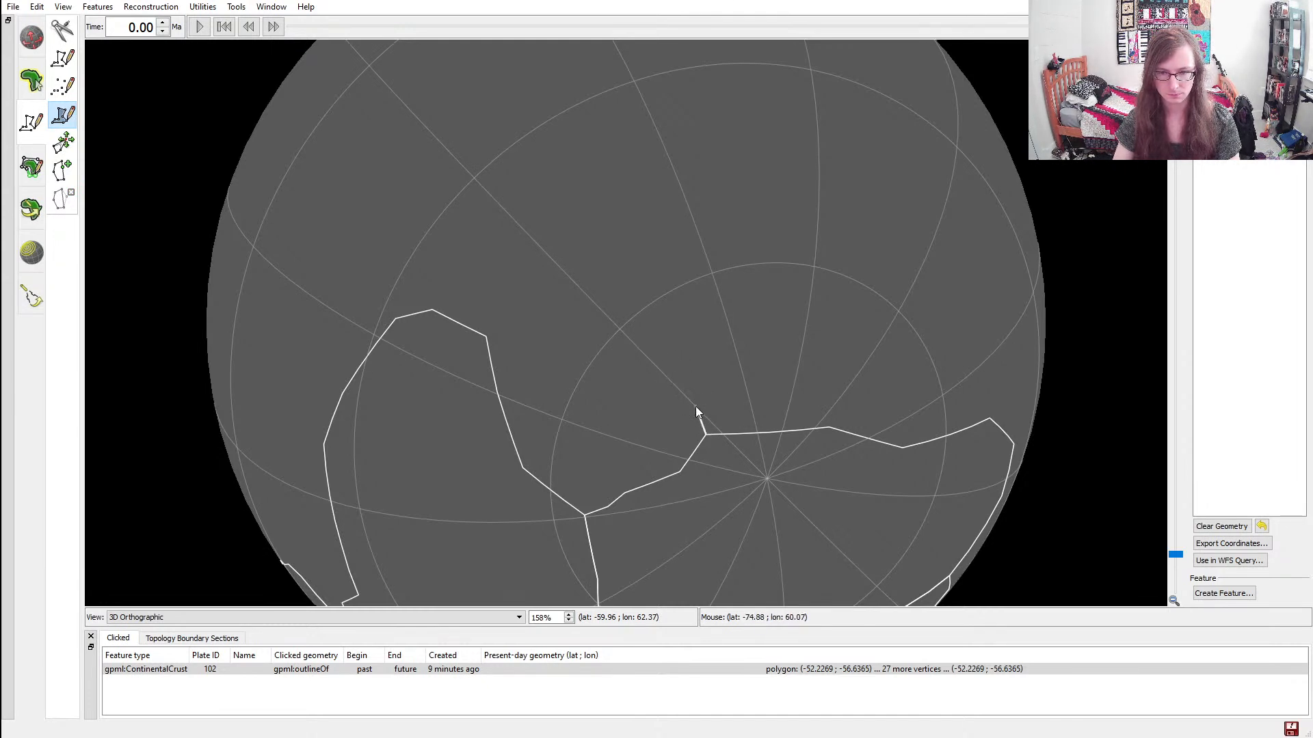
# Trace the new continent's eastern coast northward from the pole, beginning with a vertex at about (-74.9, 60.1)
pyautogui.click(664, 359)
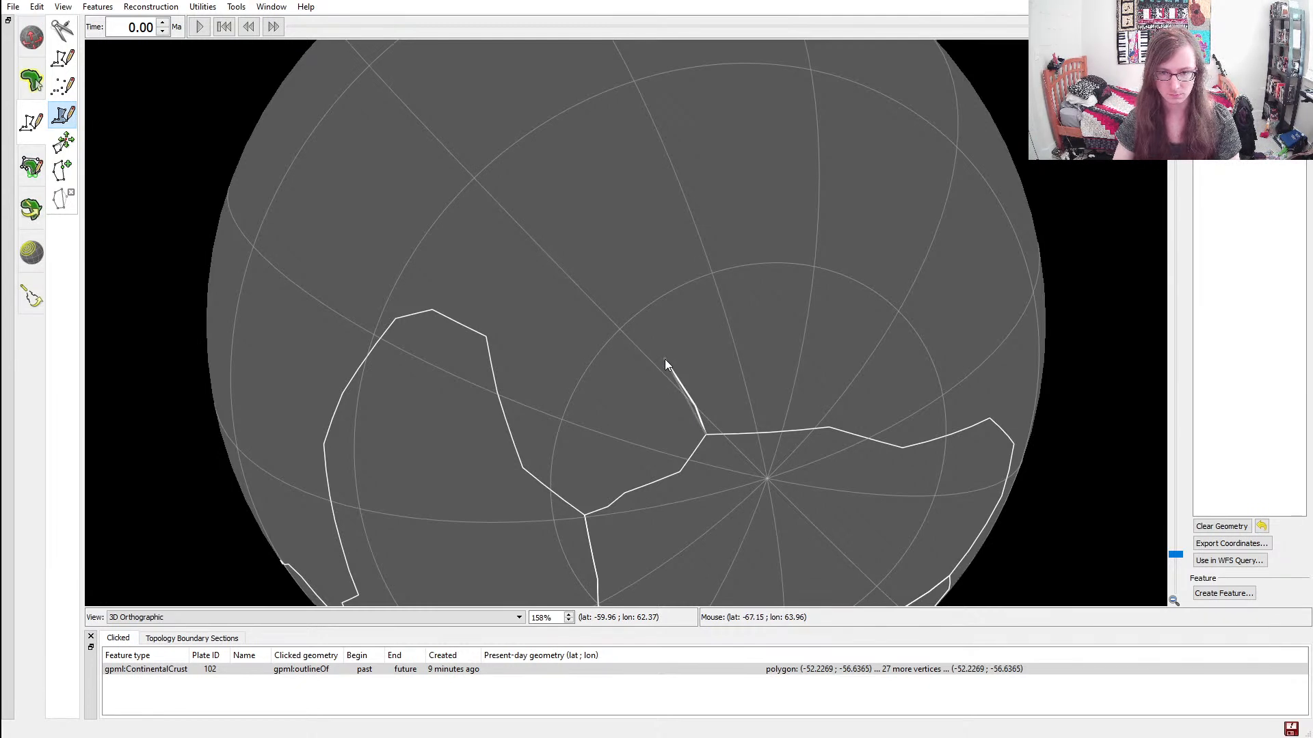
pyautogui.click(659, 320)
pyautogui.click(686, 272)
pyautogui.click(723, 237)
pyautogui.click(742, 198)
pyautogui.click(735, 152)
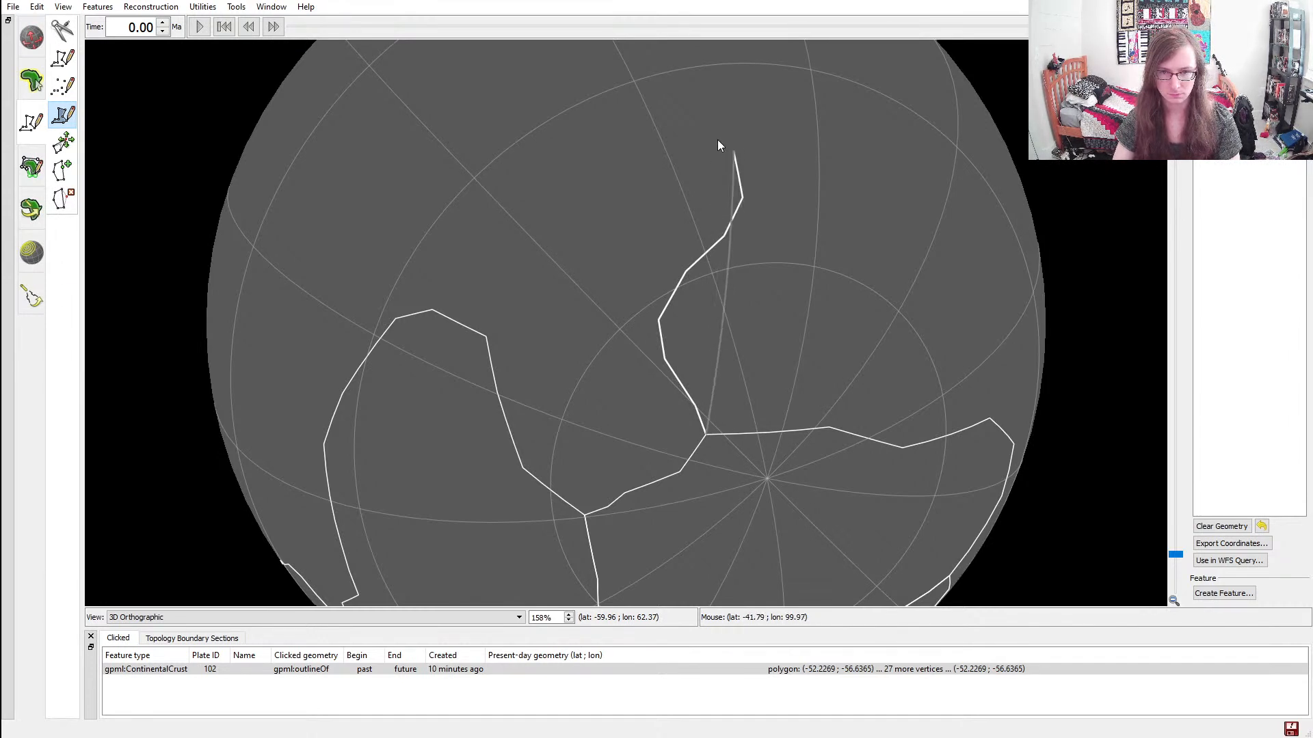
# Continue the northeastern coast with vertices at about (-34.8, 97.7), (-26.0, 90.0), (-25.2, 86.3) and (-21.9, 80.9)
pyautogui.keyDown('ctrl'); pyautogui.moveTo(756, 139); pyautogui.dragTo(829, 264); pyautogui.keyUp('ctrl')
pyautogui.click(798, 231)
pyautogui.hotkey('ctrl', 'z')
pyautogui.click(771, 215)
pyautogui.click(709, 165)
pyautogui.click(686, 163)
pyautogui.click(642, 151)
# Trace the northern coast from about (-16.0, 79.5) through (-8.8, 63.9) and (-14.7, 56.8) to (-13.0, 50.8)
pyautogui.click(618, 120)
pyautogui.click(558, 116)
pyautogui.click(495, 127)
pyautogui.click(493, 151)
pyautogui.click(473, 186)
pyautogui.click(454, 215)
pyautogui.hotkey('ctrl', 'z')
pyautogui.click(433, 204)
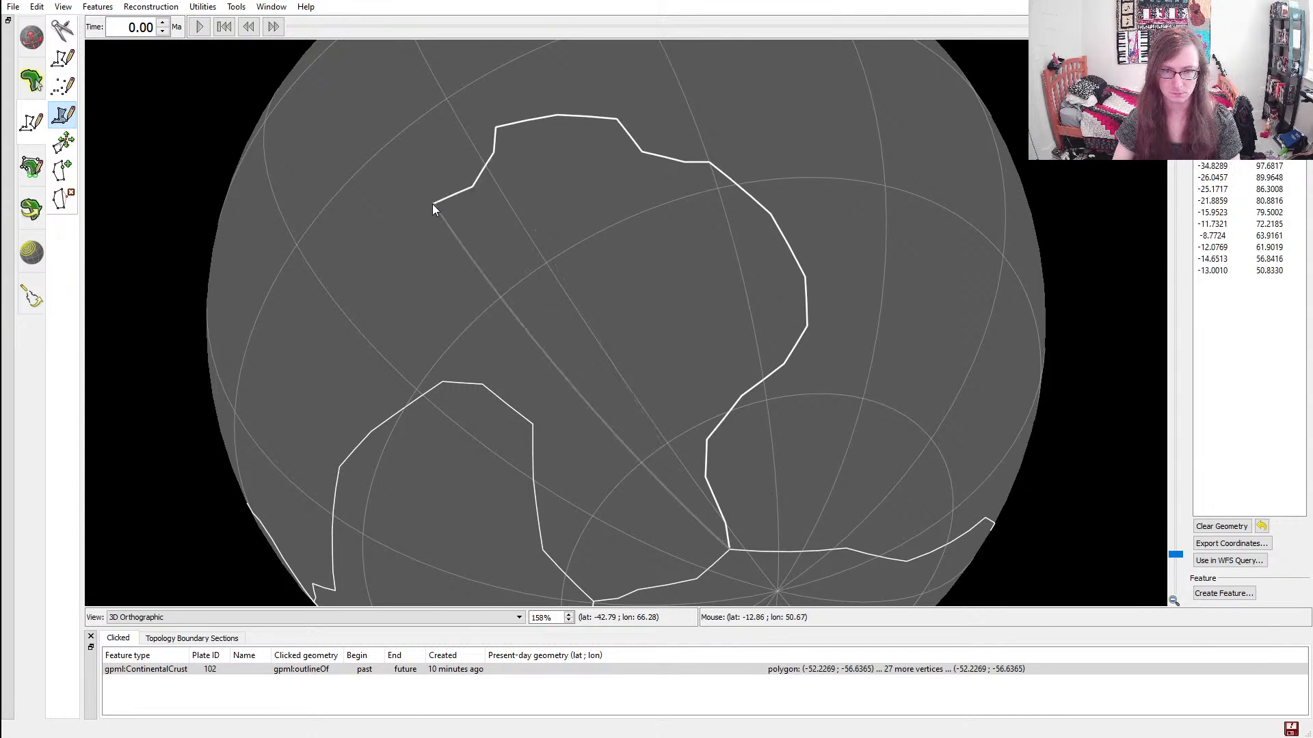
# Trace the western coast southward from about (-12.4, 44.6) through (-17.1, 39.4) and (-25.4, 40.3) to (-28.5, 35.2)
pyautogui.click(400, 230)
pyautogui.click(391, 252)
pyautogui.click(393, 281)
pyautogui.click(421, 299)
pyautogui.keyDown('ctrl'); pyautogui.moveTo(422, 302); pyautogui.dragTo(588, 244); pyautogui.keyUp('ctrl')
pyautogui.click(588, 251)
pyautogui.click(582, 279)
pyautogui.click(580, 288)
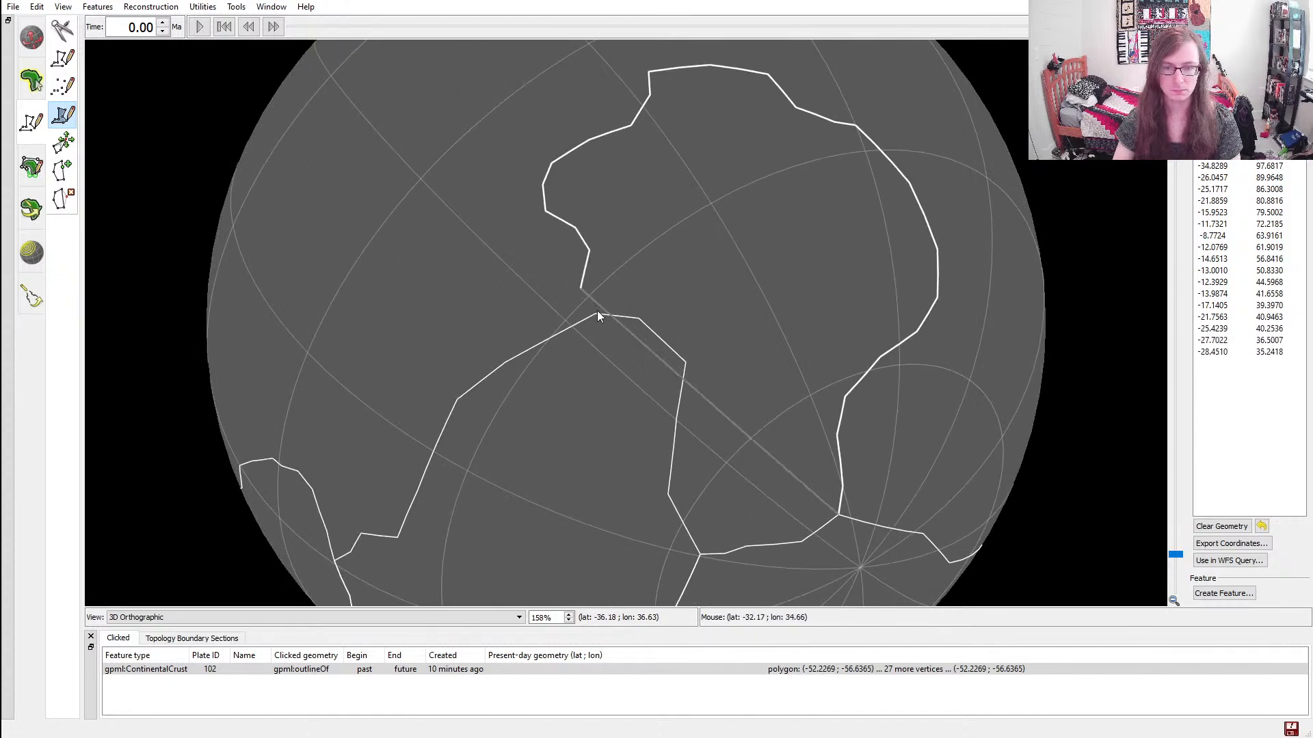
pyautogui.click(596, 313)
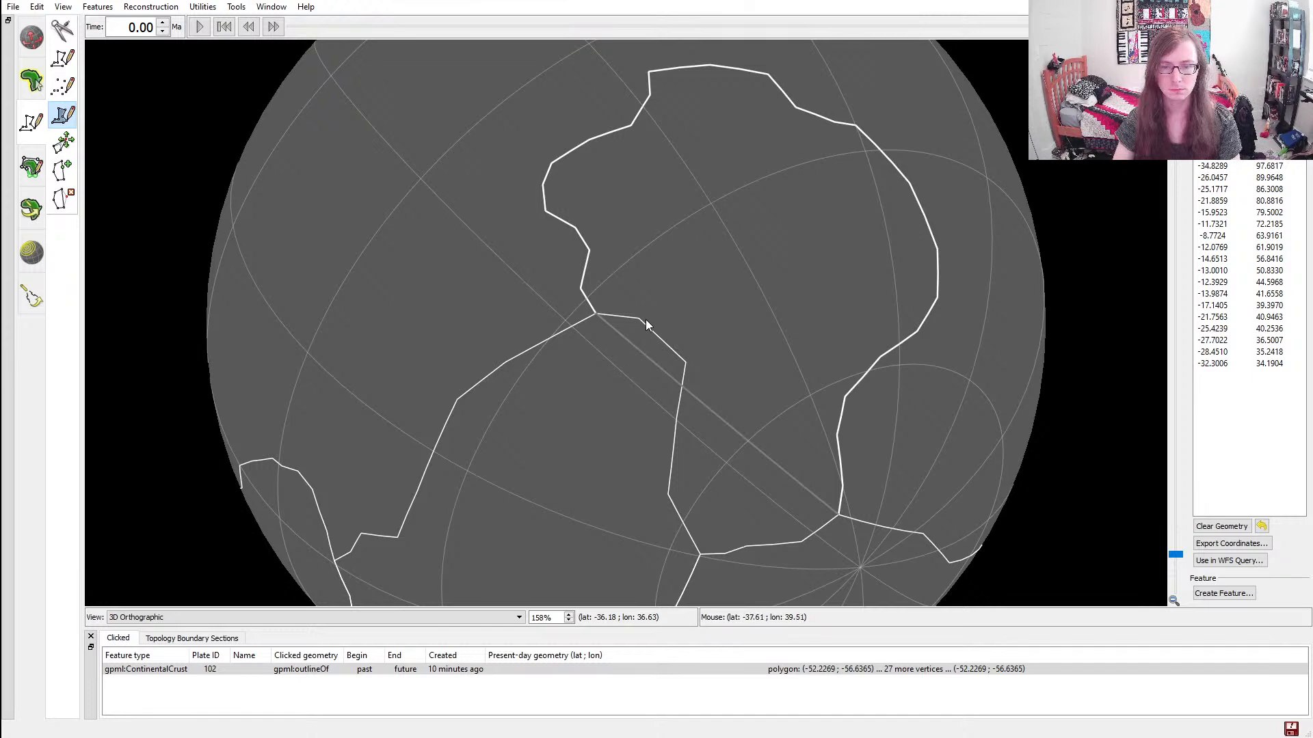
pyautogui.scroll(7, 642, 318)
pyautogui.scroll(10, 643, 319)
pyautogui.scroll(2, 643, 319)
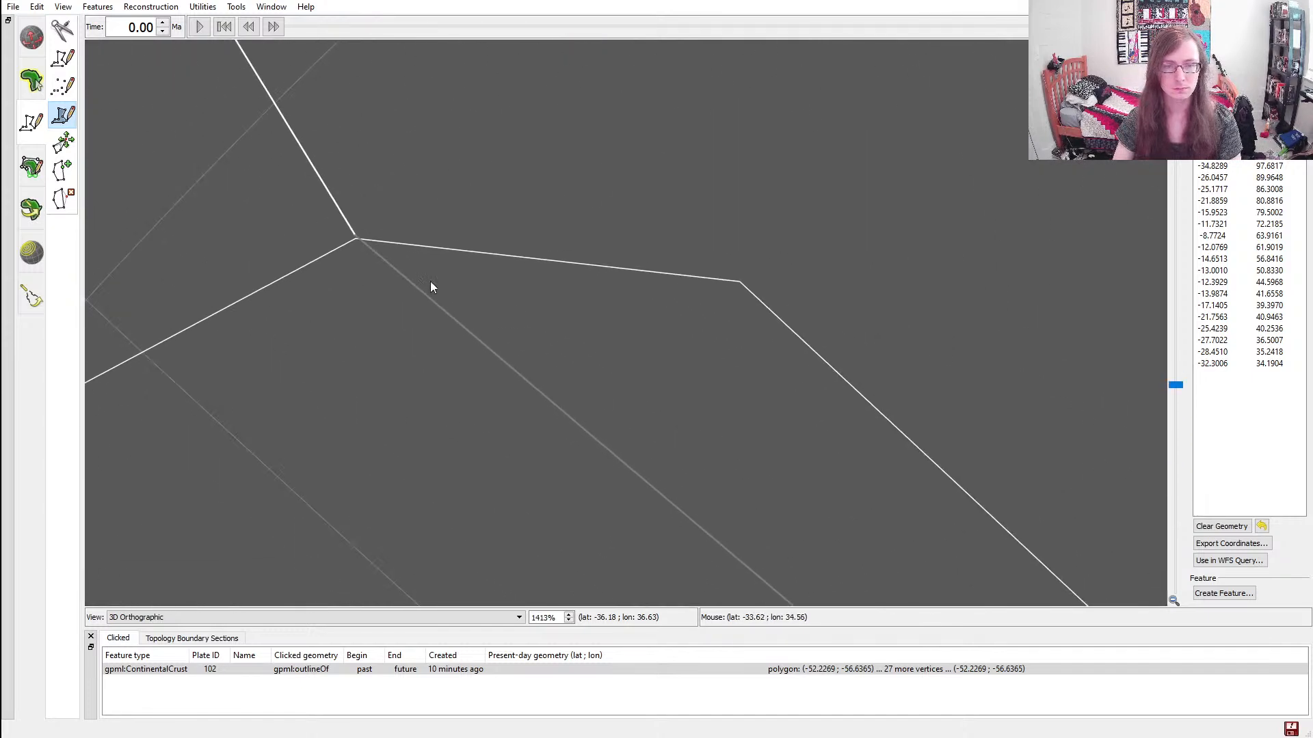
pyautogui.scroll(1, 395, 281)
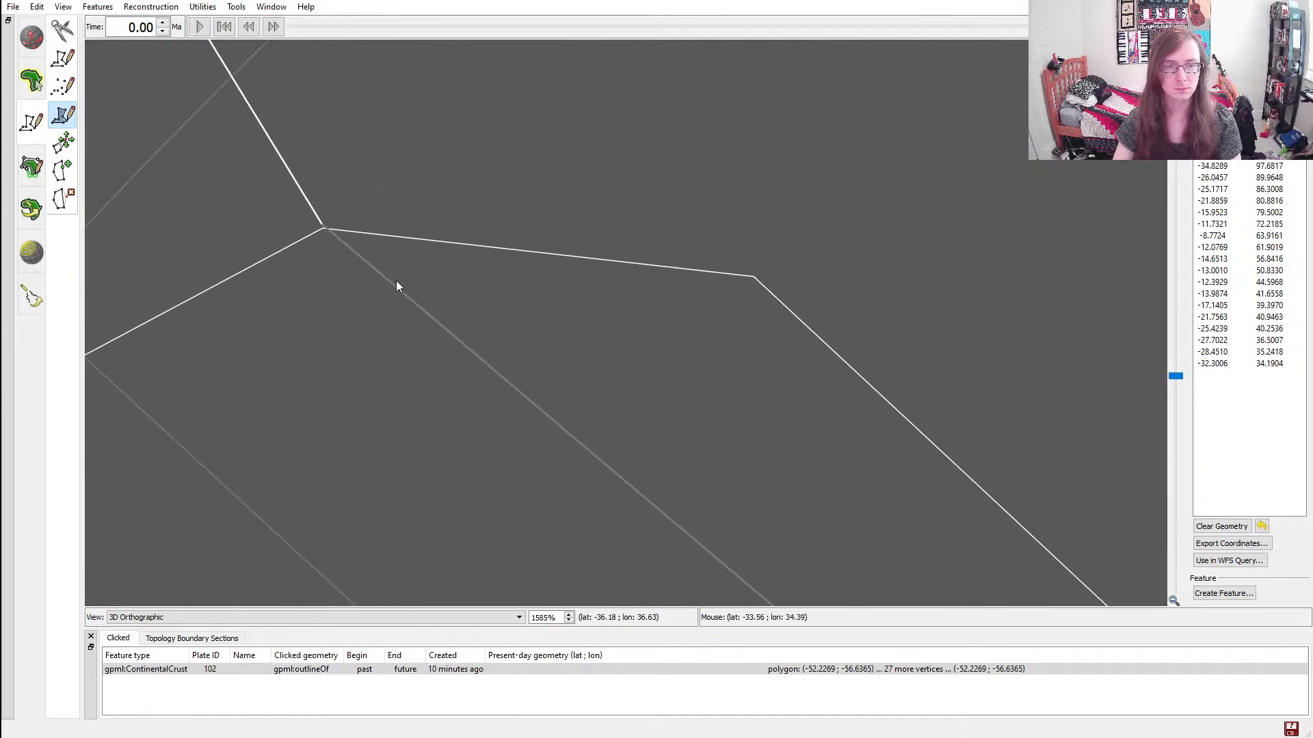
pyautogui.click(754, 277)
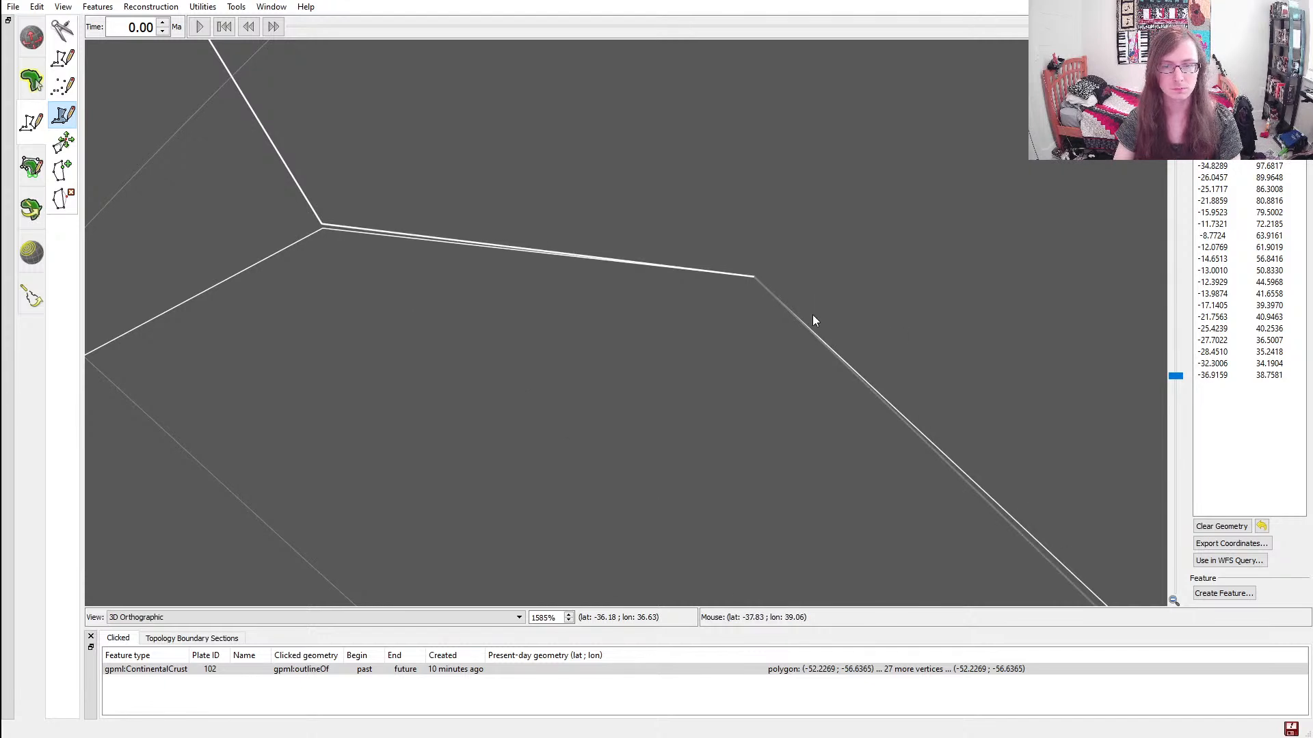
pyautogui.hotkey('ctrl', 'z')
pyautogui.hotkey('ctrl', 'z')
# Join the neighbouring continent's corner near (-32.3, 34.2) and follow its border through about (-36.9, 38.8) and (-45.7, 39.8) to (-56.0, 14.6)
pyautogui.click(322, 228)
pyautogui.click(755, 277)
pyautogui.click(548, 254)
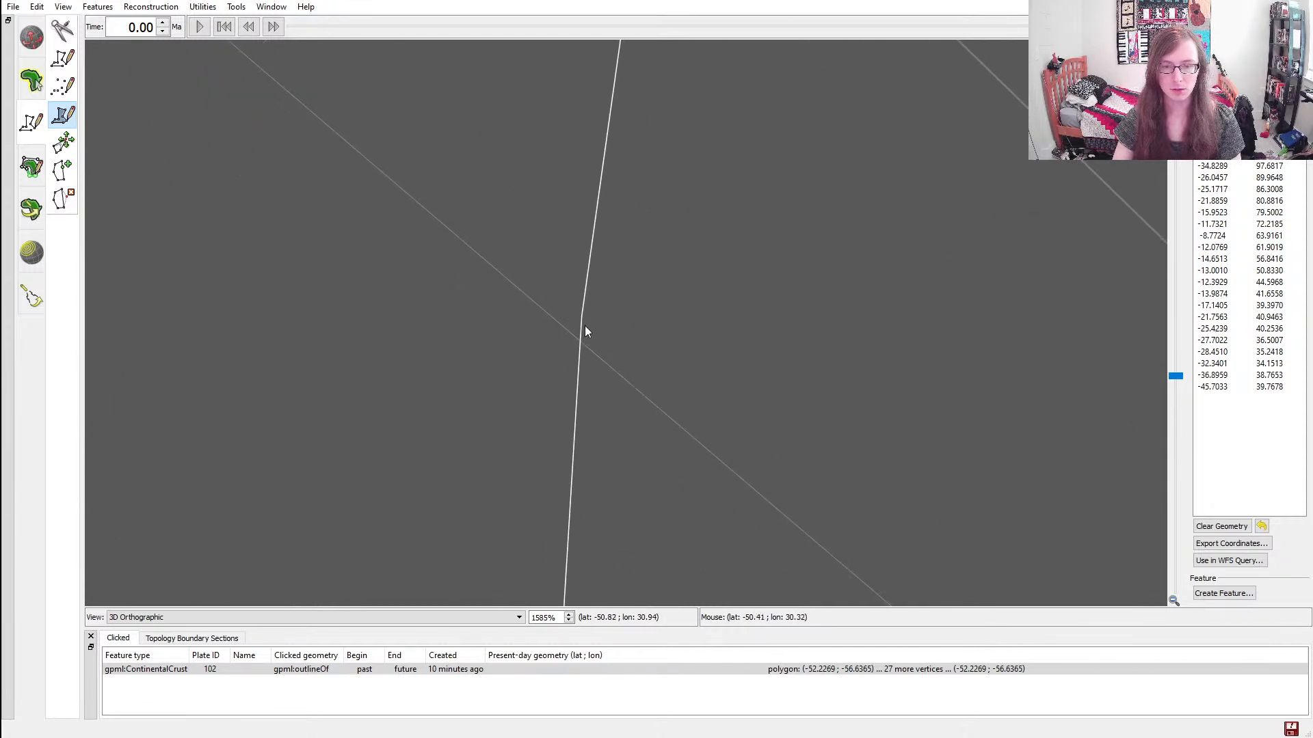
pyautogui.click(581, 318)
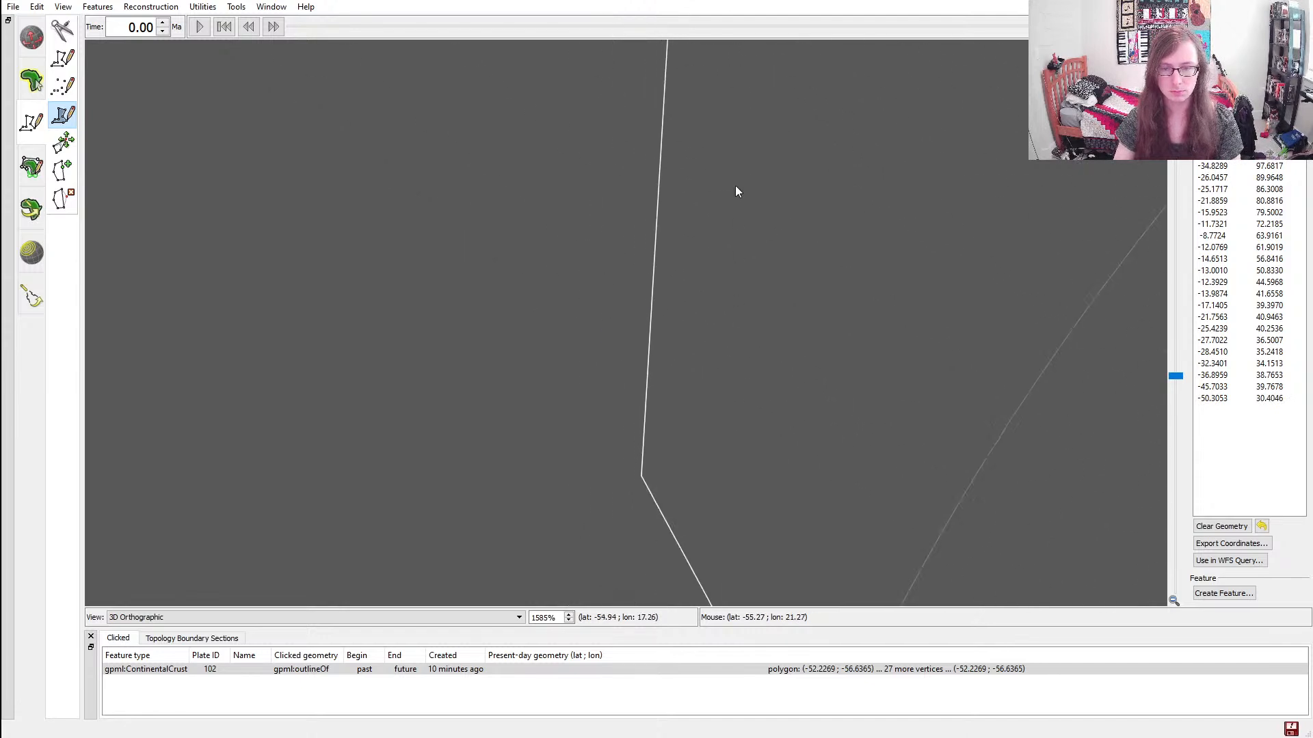
pyautogui.click(645, 396)
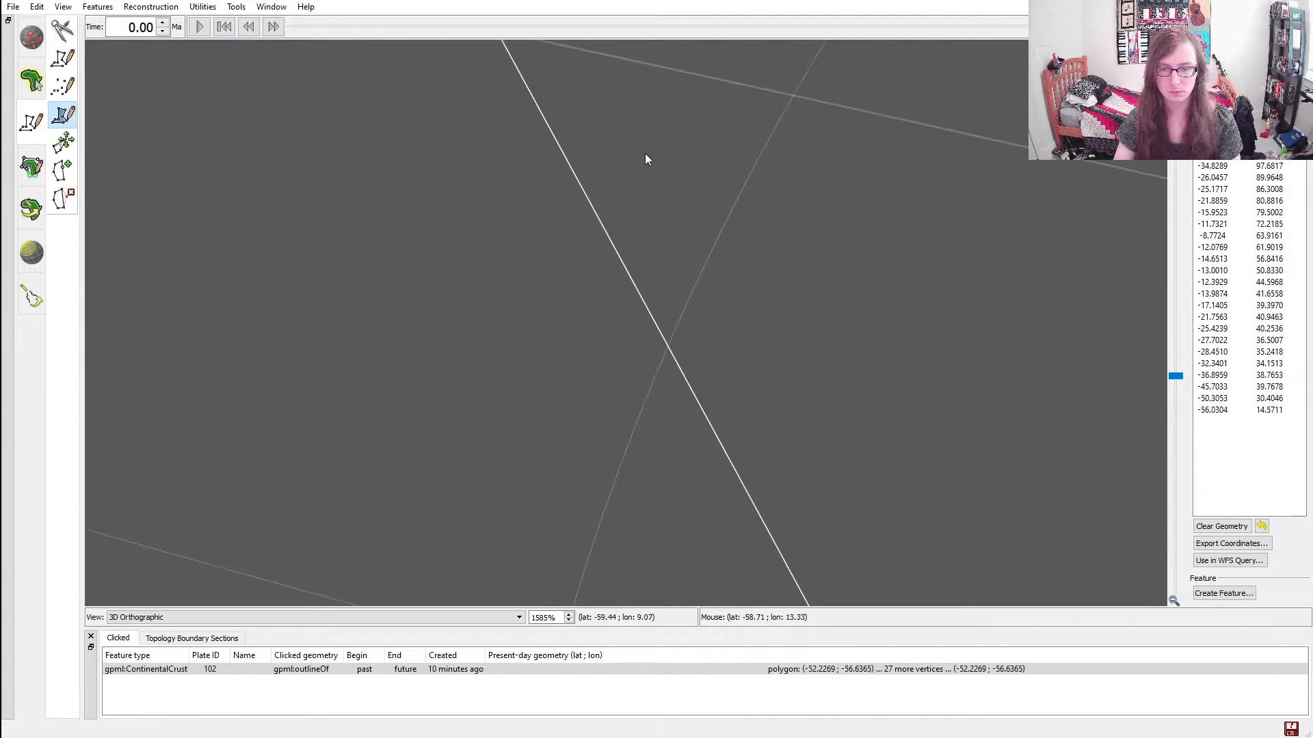
# Finish along the polar continent's border from the junction near (-64.4, 0.8) through about (-67.7, 3.1) and (-70.1, 8.4) to (-77.5, 20.8)
pyautogui.keyDown('ctrl'); pyautogui.moveTo(823, 431); pyautogui.dragTo(615, 82); pyautogui.keyUp('ctrl')
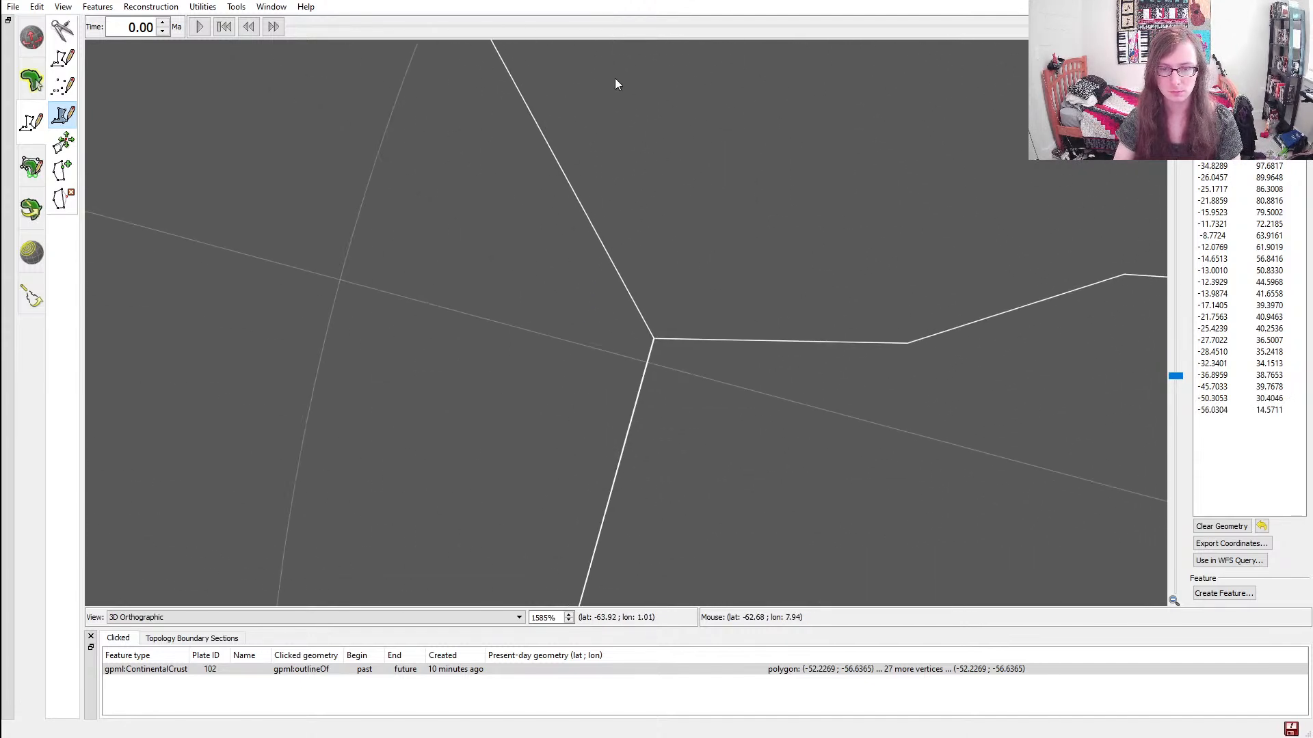
pyautogui.click(655, 337)
pyautogui.click(907, 343)
pyautogui.keyDown('ctrl'); pyautogui.moveTo(908, 343); pyautogui.dragTo(540, 400); pyautogui.keyUp('ctrl')
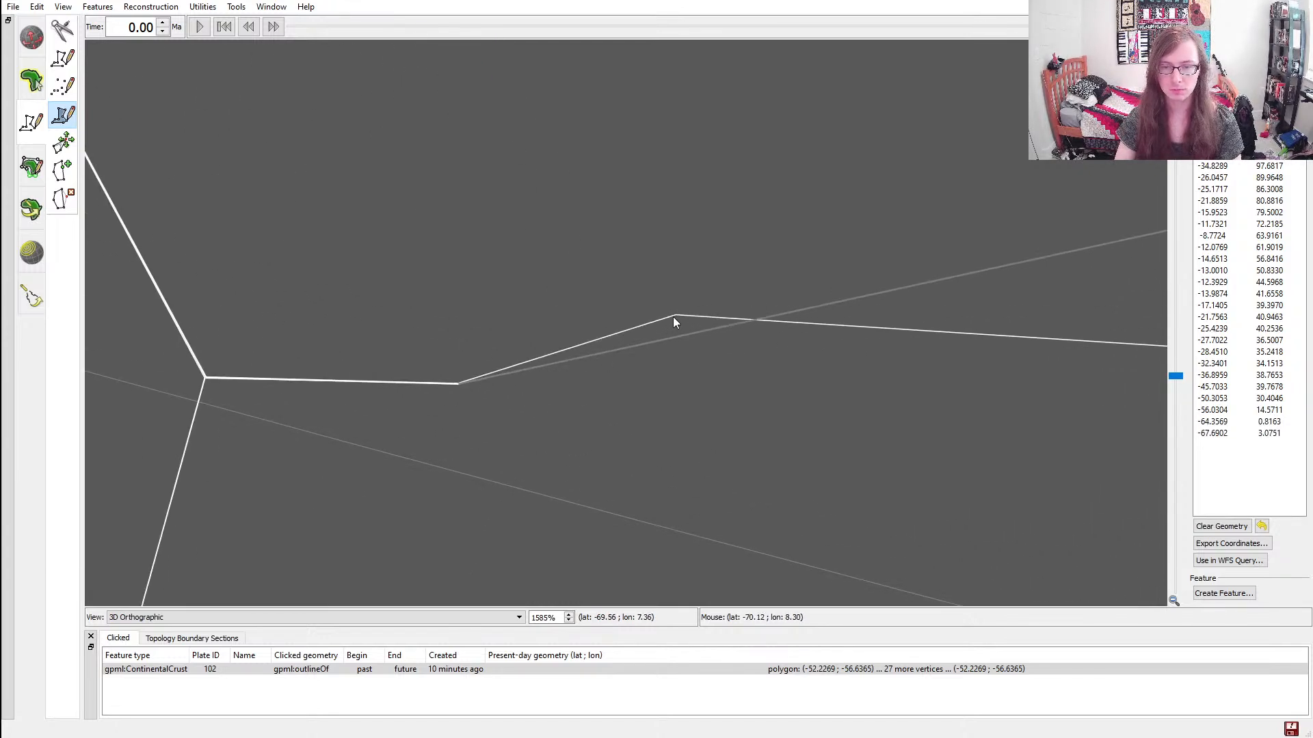
pyautogui.click(674, 315)
pyautogui.keyDown('ctrl'); pyautogui.moveTo(768, 397); pyautogui.dragTo(651, 375); pyautogui.keyUp('ctrl')
pyautogui.keyDown('ctrl'); pyautogui.moveTo(1067, 340); pyautogui.dragTo(765, 322); pyautogui.keyUp('ctrl')
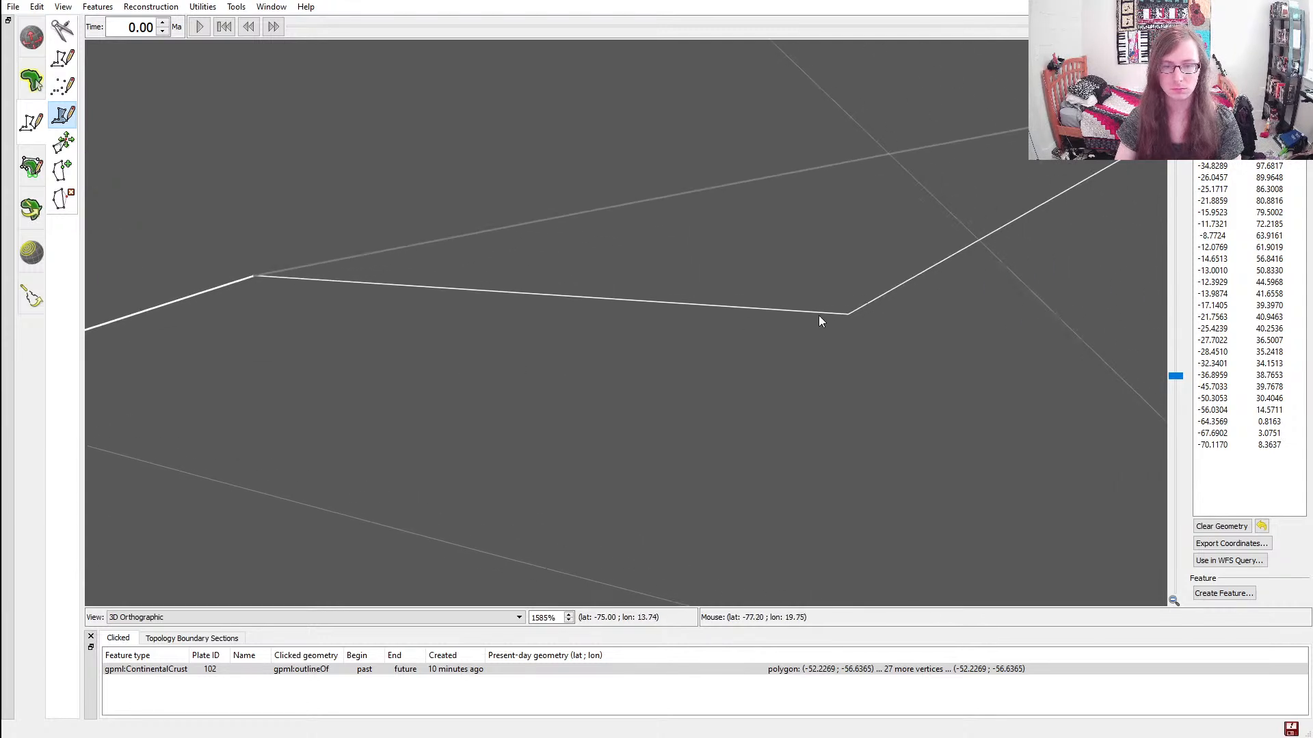
pyautogui.click(847, 313)
pyautogui.keyDown('ctrl'); pyautogui.moveTo(990, 276); pyautogui.dragTo(527, 482); pyautogui.keyUp('ctrl')
pyautogui.scroll(-15, 526, 482)
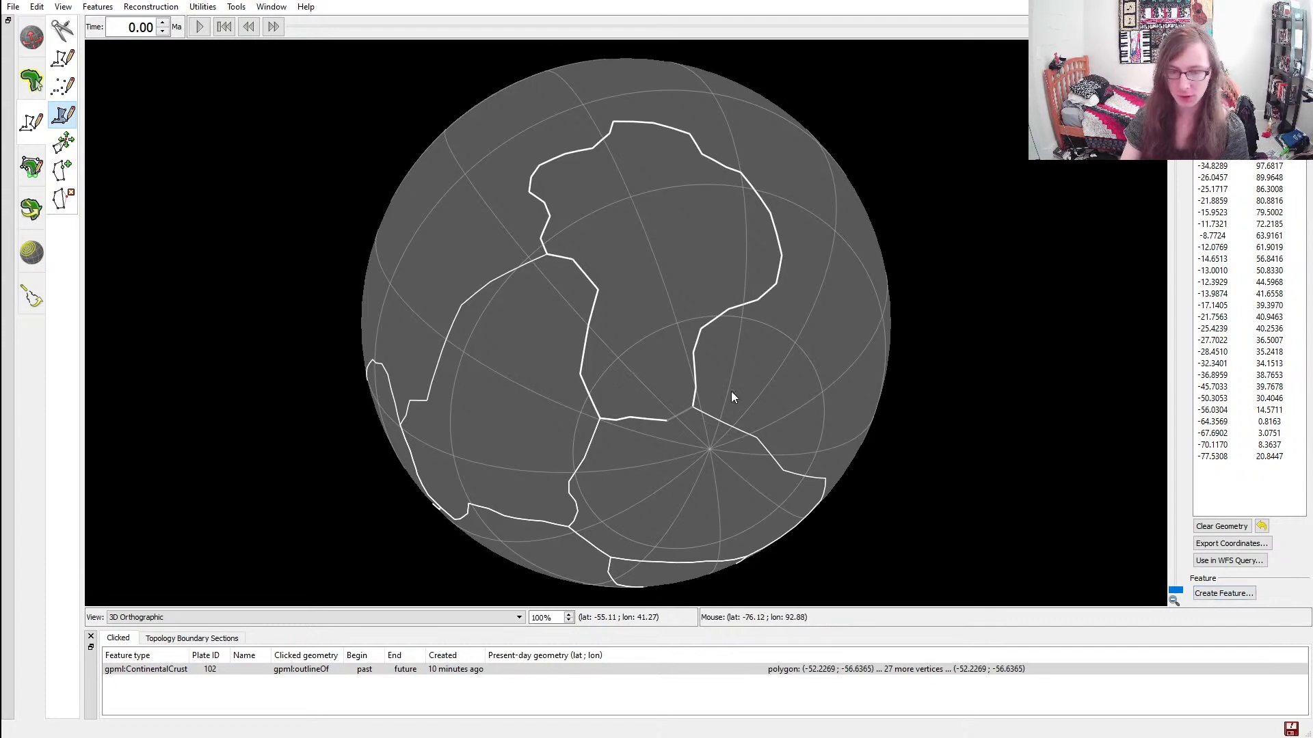
pyautogui.keyDown('ctrl'); pyautogui.moveTo(813, 195); pyautogui.dragTo(587, 198); pyautogui.keyUp('ctrl')
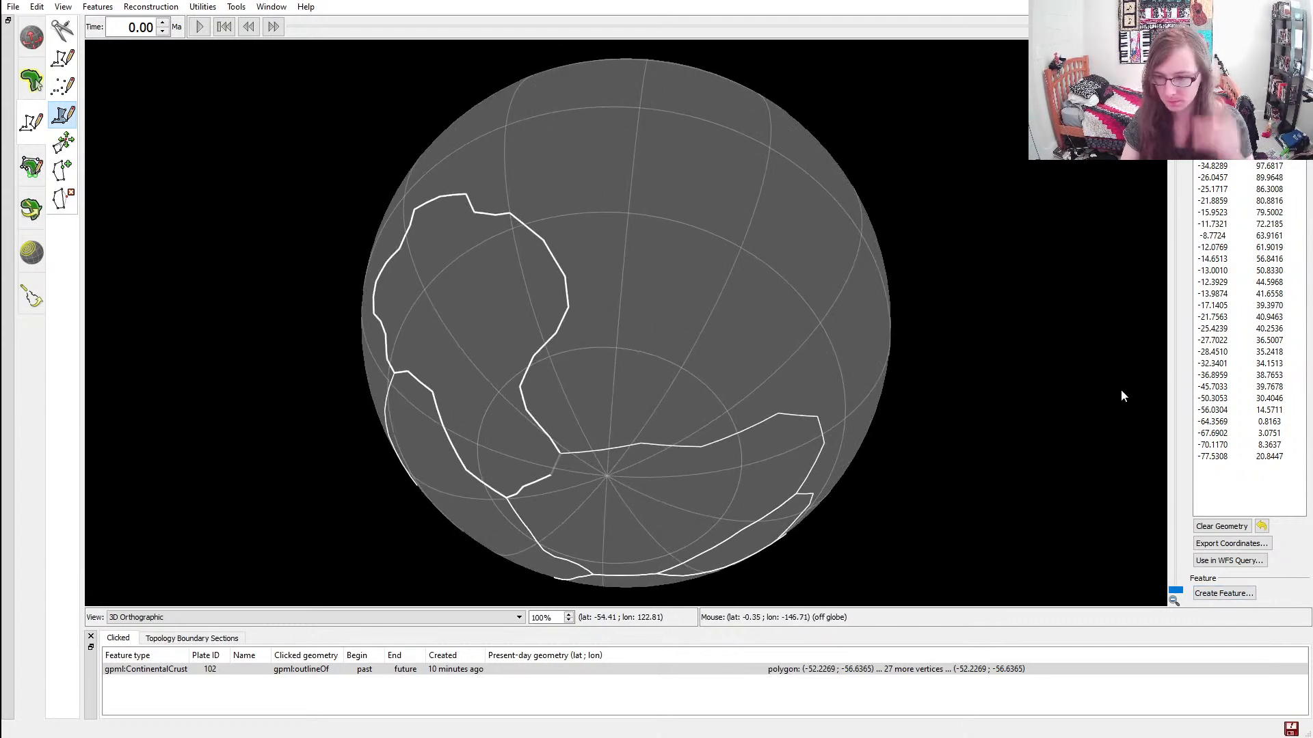
# Create the sixth continent's feature from its finished polygon outline
pyautogui.click(1233, 598)
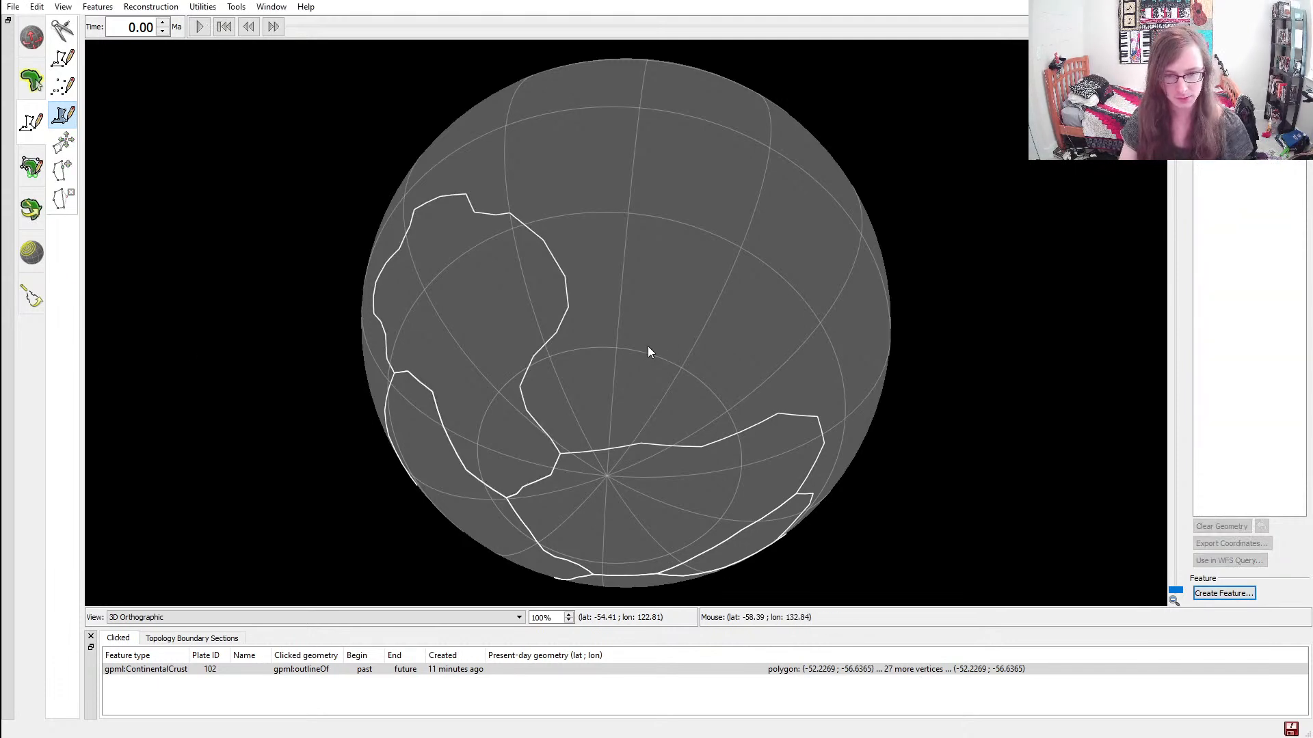
pyautogui.scroll(2, 648, 348)
pyautogui.scroll(-2, 648, 351)
pyautogui.keyDown('ctrl'); pyautogui.moveTo(655, 349); pyautogui.dragTo(432, 208); pyautogui.keyUp('ctrl')
pyautogui.scroll(2, 563, 351)
pyautogui.scroll(-2, 564, 350)
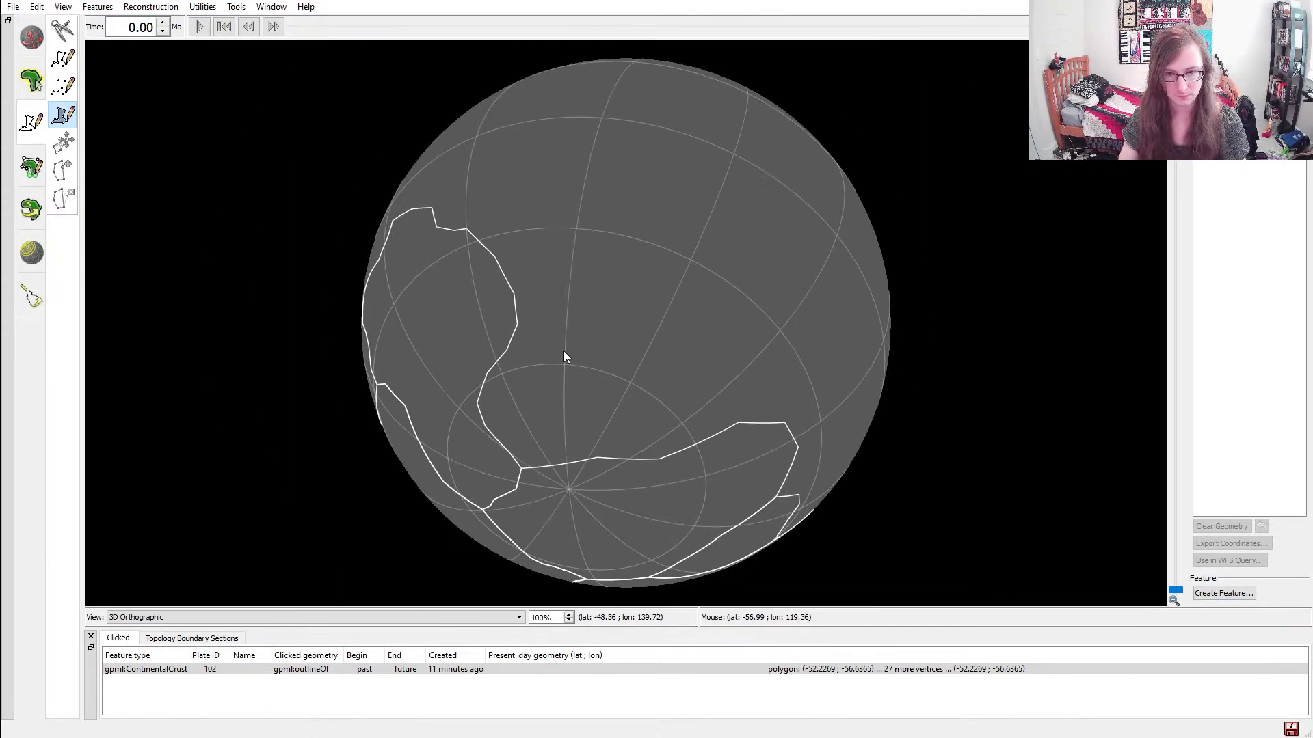
# Examine how the adjoining continents fit together around the southern hemisphere, checking the small continent with plate ID 104
pyautogui.moveTo(427, 288)
pyautogui.keyDown('ctrl'); pyautogui.mouseDown()
pyautogui.moveTo(800, 84)
pyautogui.moveTo(815, 130)
pyautogui.moveTo(719, 249)
pyautogui.moveTo(786, 356)
pyautogui.moveTo(532, 197)
pyautogui.moveTo(428, 256)
pyautogui.moveTo(433, 290)
pyautogui.mouseUp(); pyautogui.keyUp('ctrl')
pyautogui.keyDown('ctrl'); pyautogui.moveTo(566, 286); pyautogui.dragTo(612, 364); pyautogui.keyUp('ctrl')
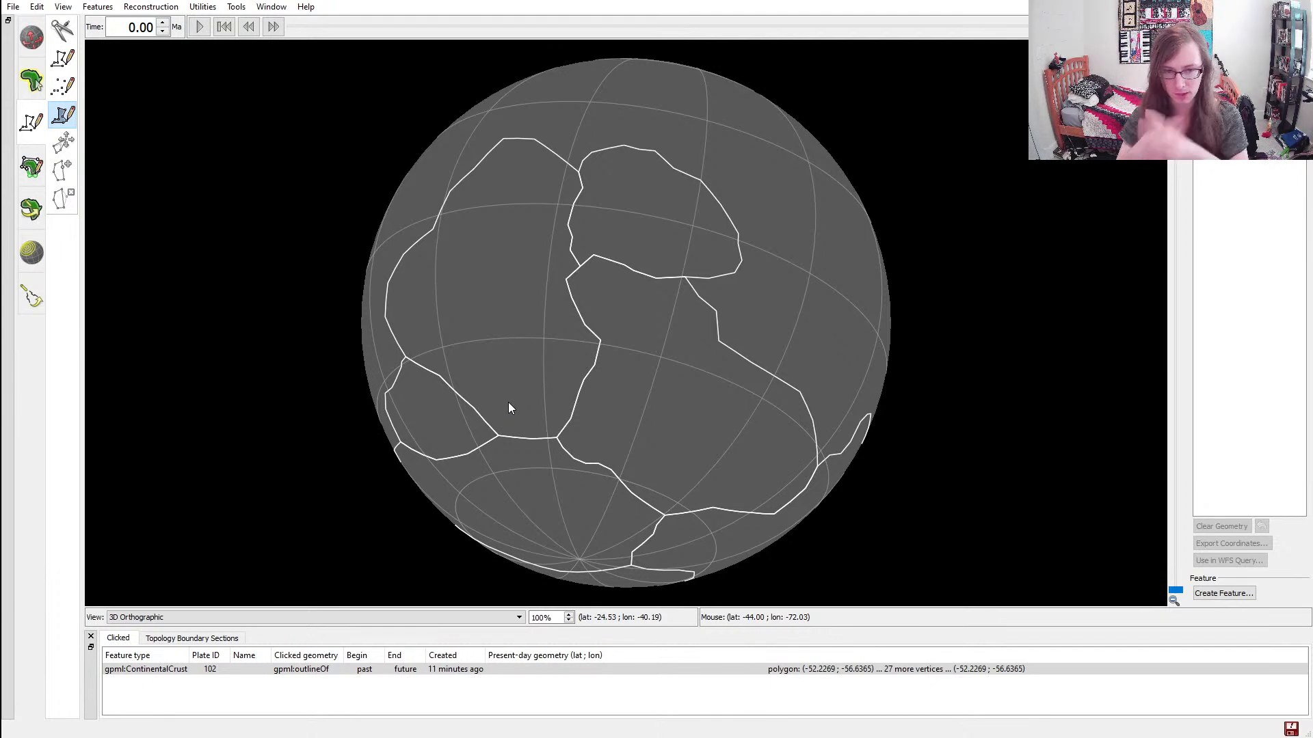
pyautogui.keyDown('ctrl'); pyautogui.moveTo(462, 288); pyautogui.dragTo(616, 282); pyautogui.keyUp('ctrl')
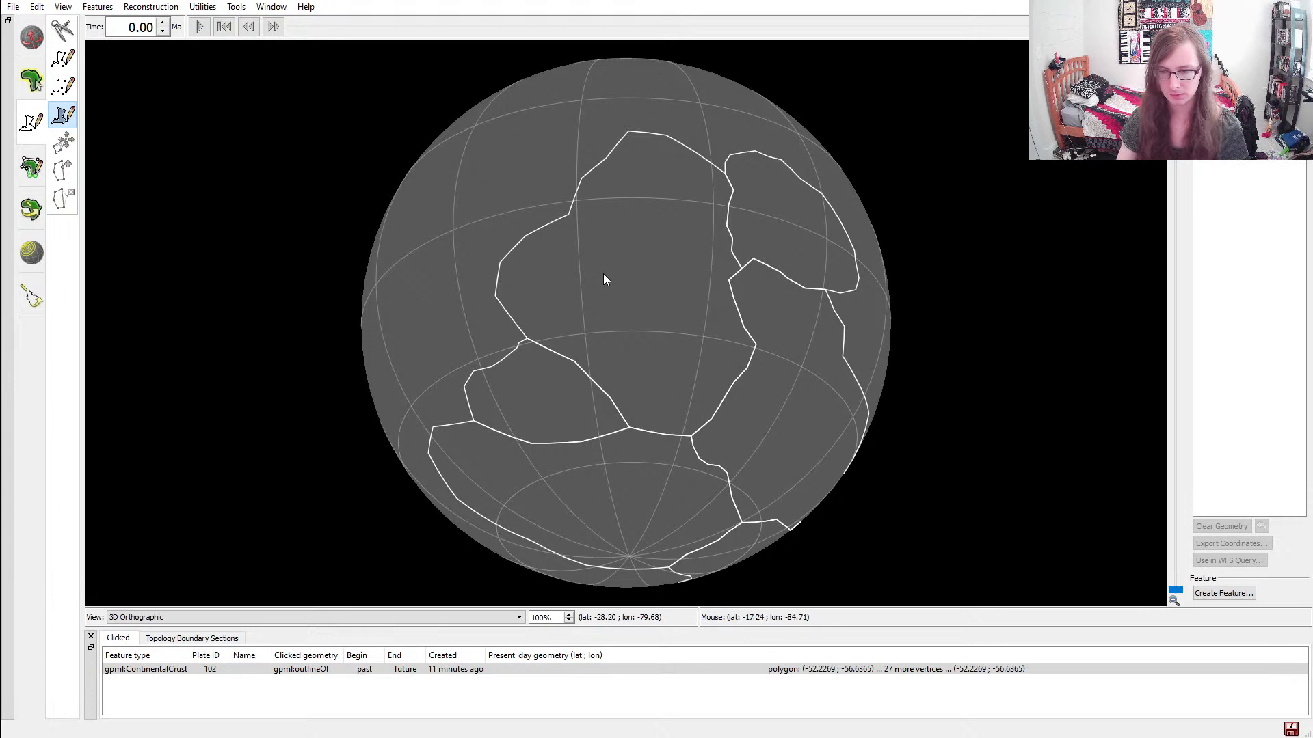
pyautogui.keyDown('ctrl'); pyautogui.moveTo(713, 277); pyautogui.dragTo(681, 290); pyautogui.keyUp('ctrl')
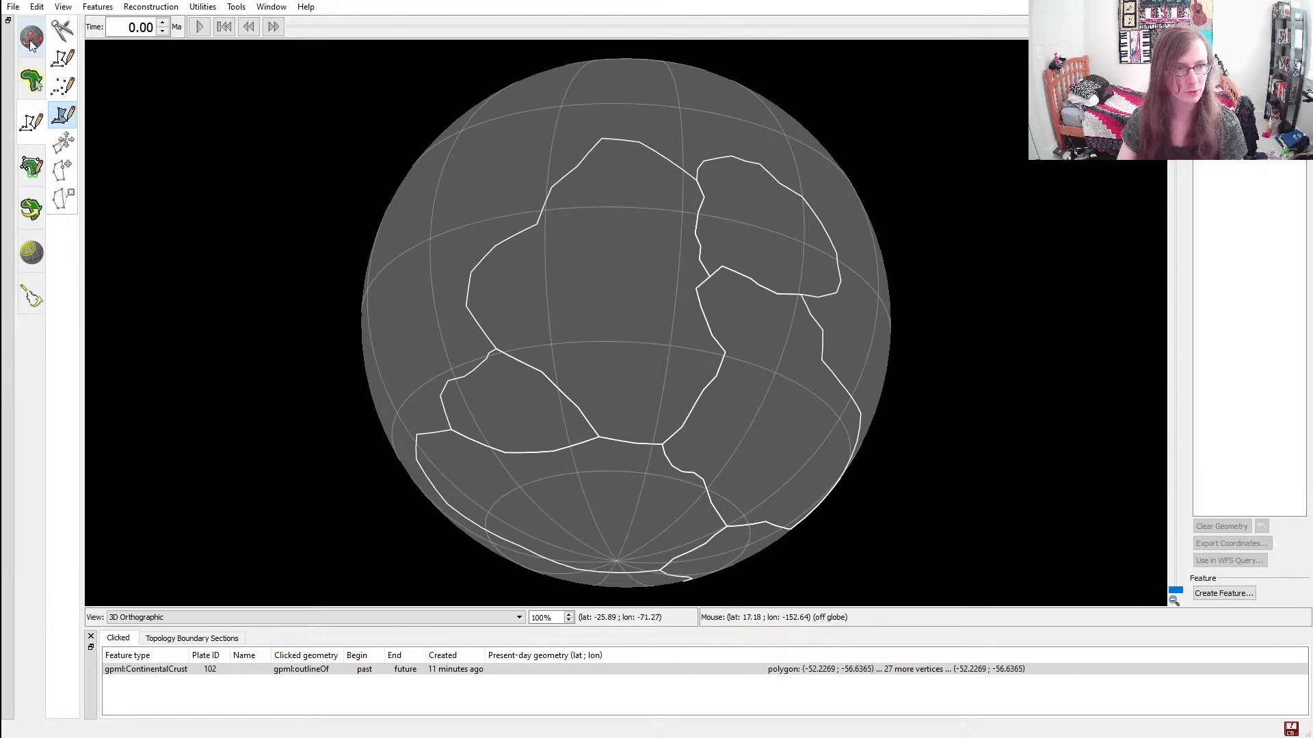
pyautogui.click(31, 80)
pyautogui.click(63, 61)
pyautogui.click(461, 386)
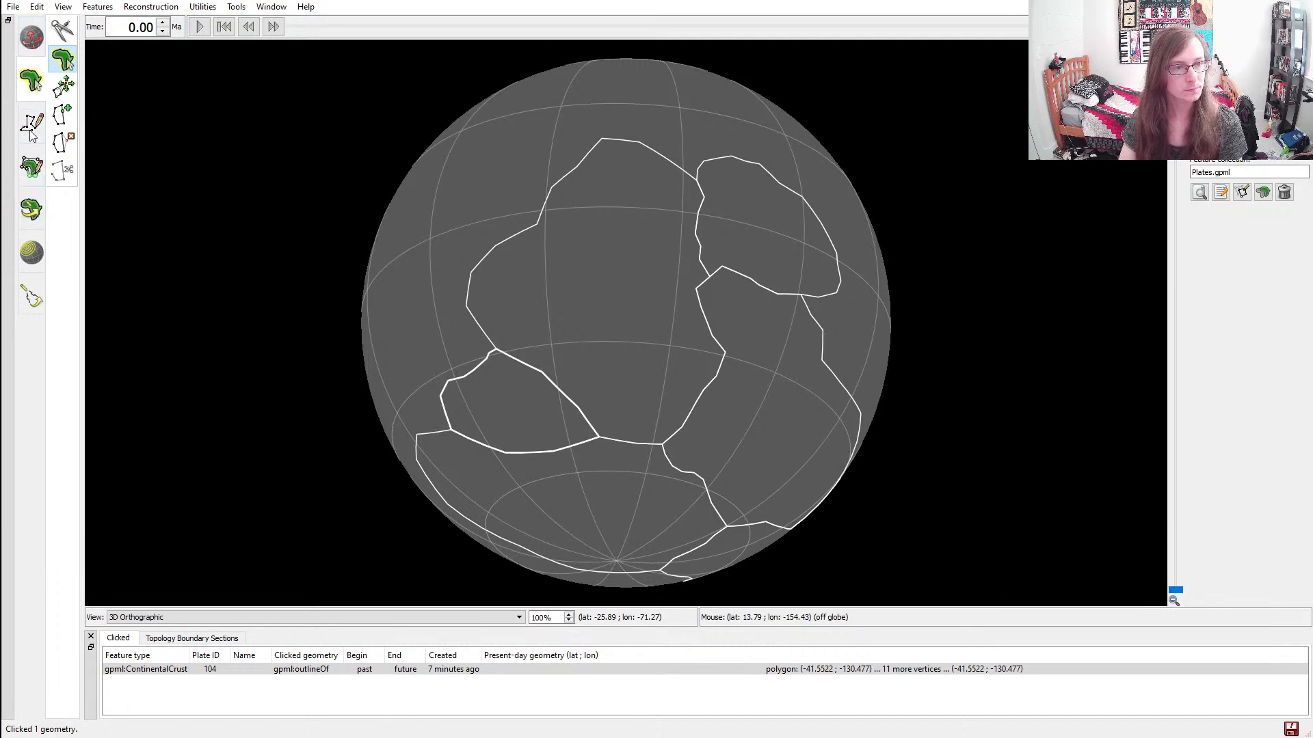
pyautogui.press('d')
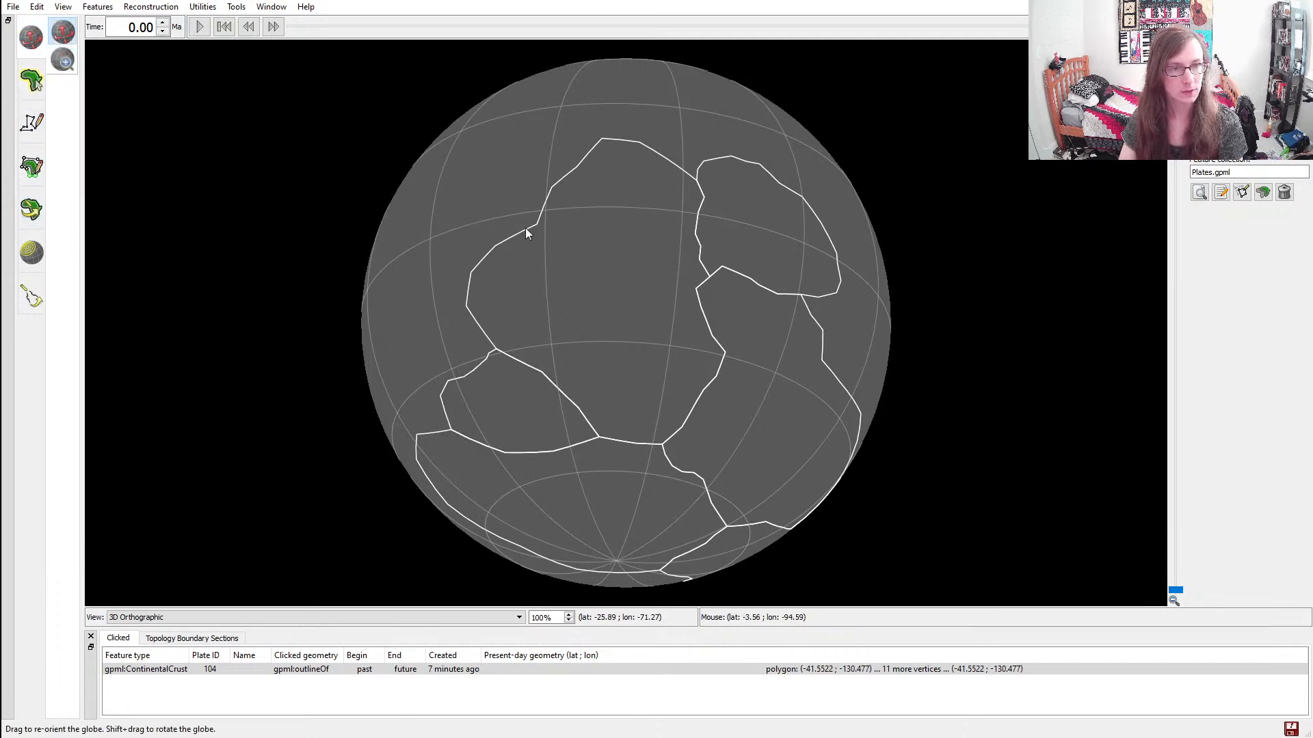
pyautogui.moveTo(626, 225); pyautogui.dragTo(565, 254)
pyautogui.moveTo(761, 435); pyautogui.dragTo(748, 395)
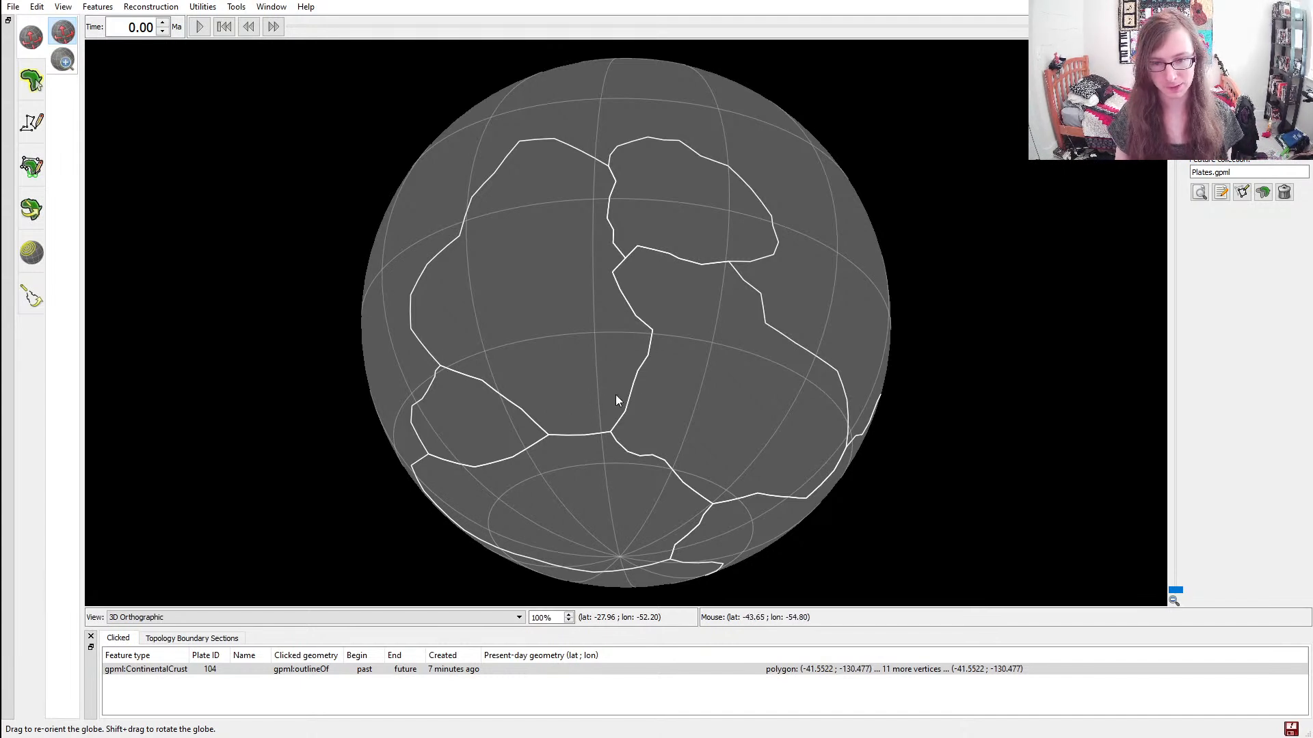
pyautogui.moveTo(805, 404); pyautogui.dragTo(752, 376)
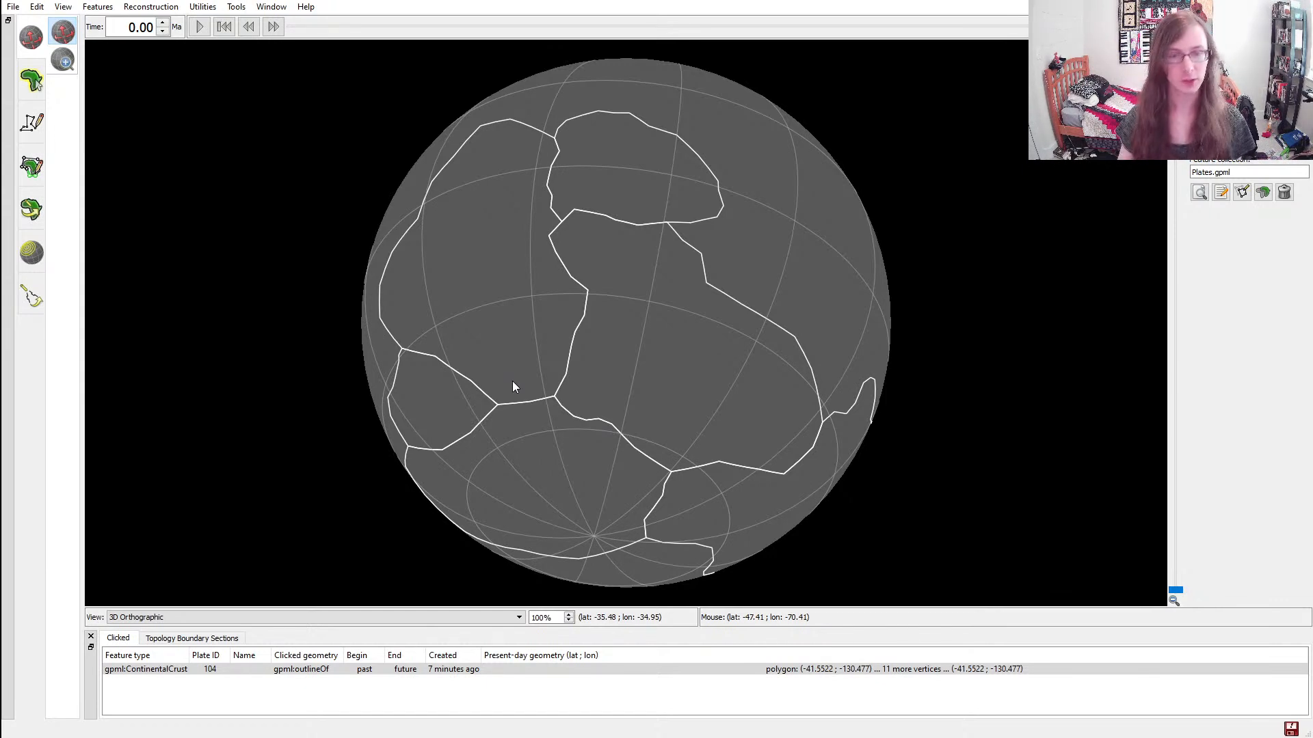
pyautogui.moveTo(755, 351); pyautogui.dragTo(771, 463)
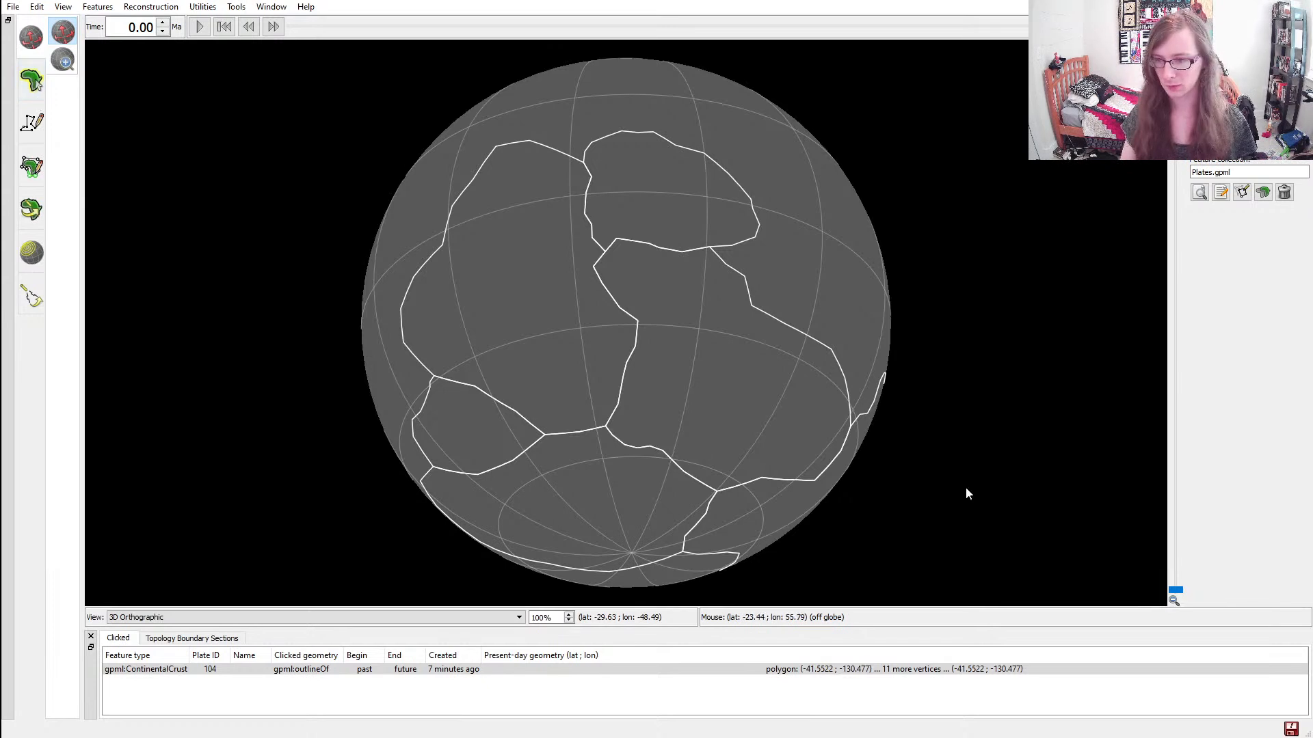
# Save the unsaved changes to the plate features
pyautogui.click(1291, 730)
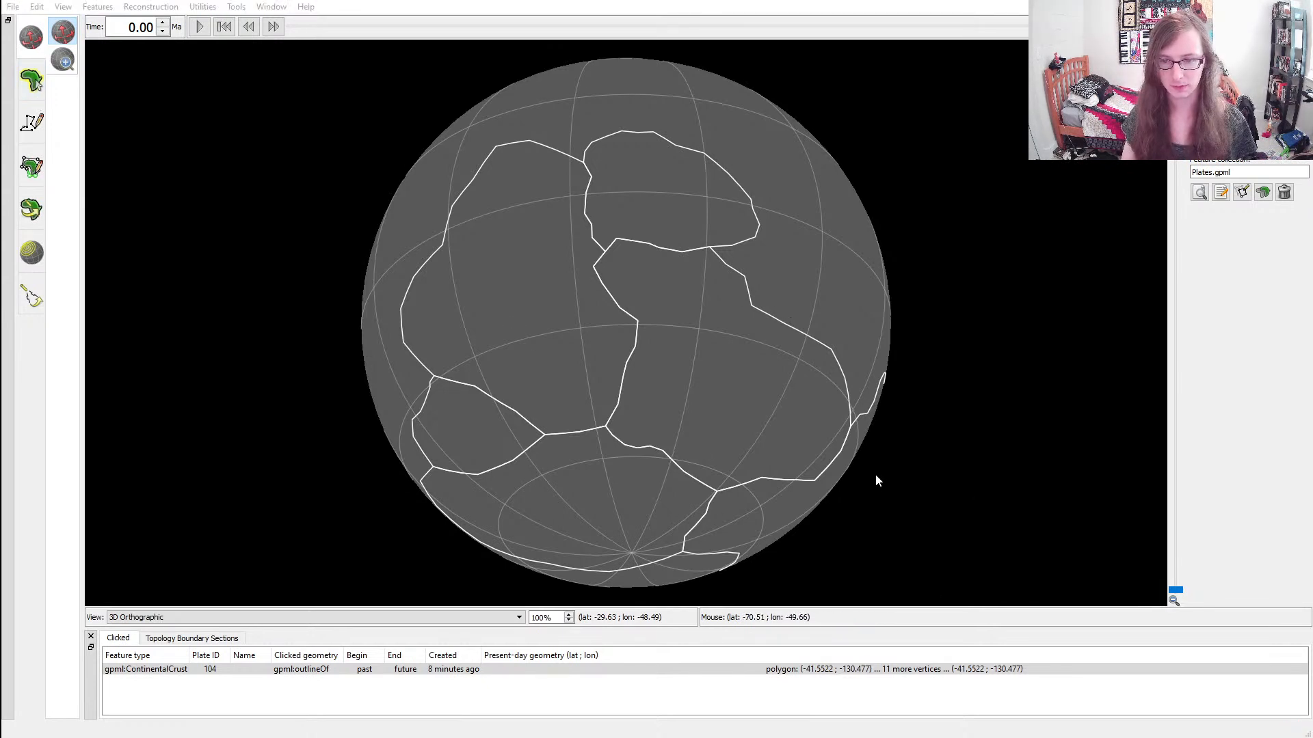
pyautogui.moveTo(605, 294); pyautogui.dragTo(599, 342)
pyautogui.moveTo(445, 373); pyautogui.dragTo(452, 352)
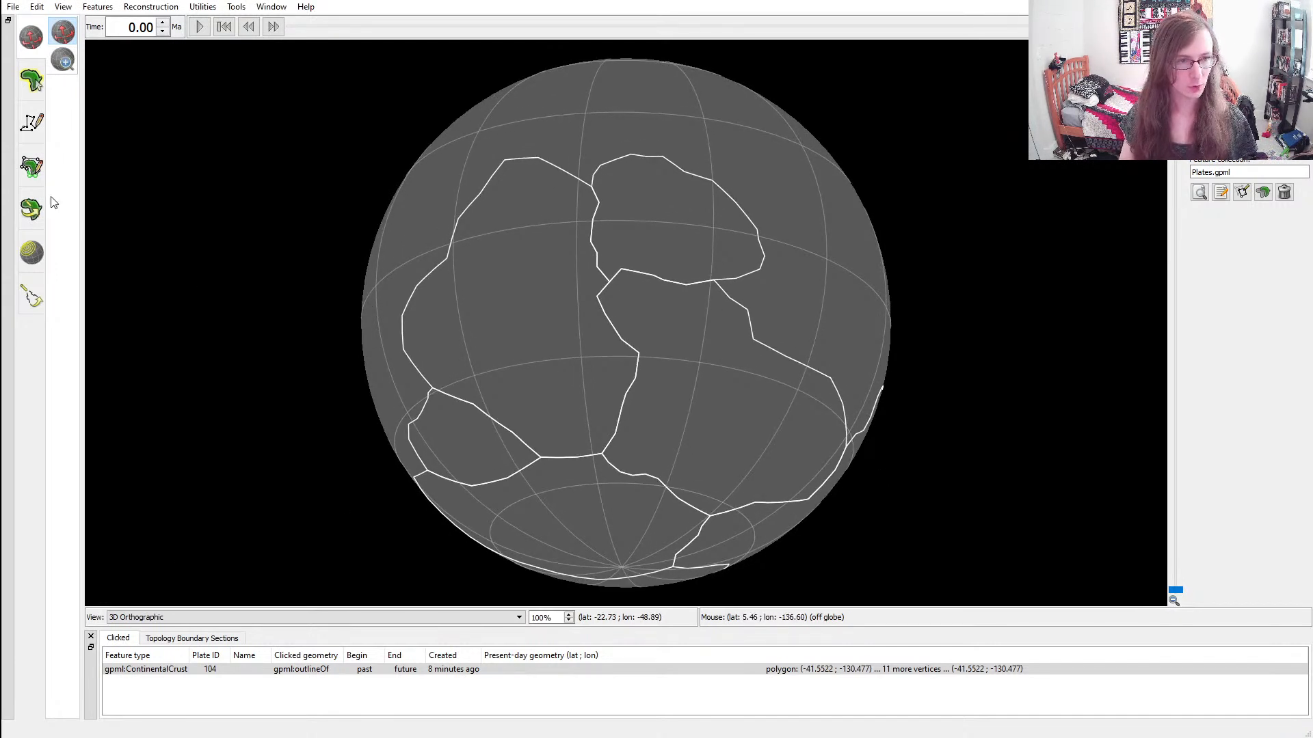
# Draw a polyline arrow inside the large continent north of the small one, pointing east-northeast toward its eastern border
pyautogui.click(31, 127)
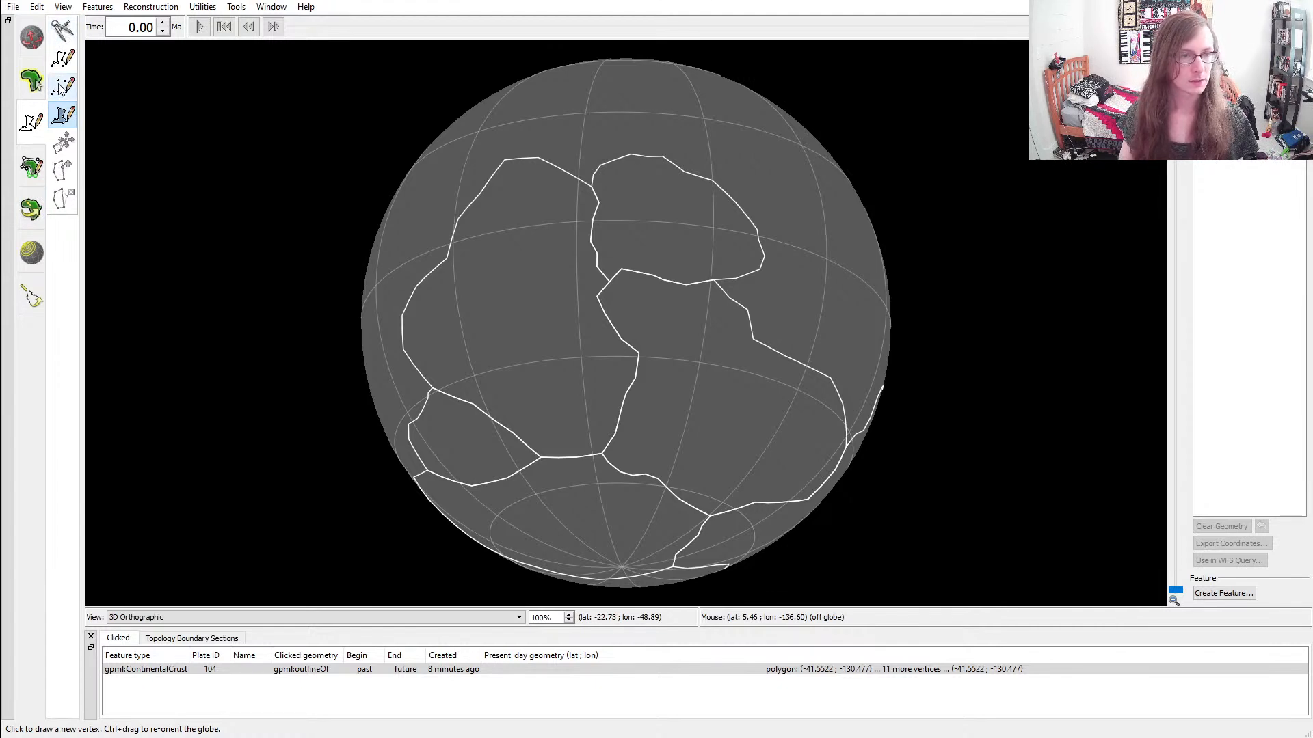
pyautogui.click(66, 58)
pyautogui.click(559, 386)
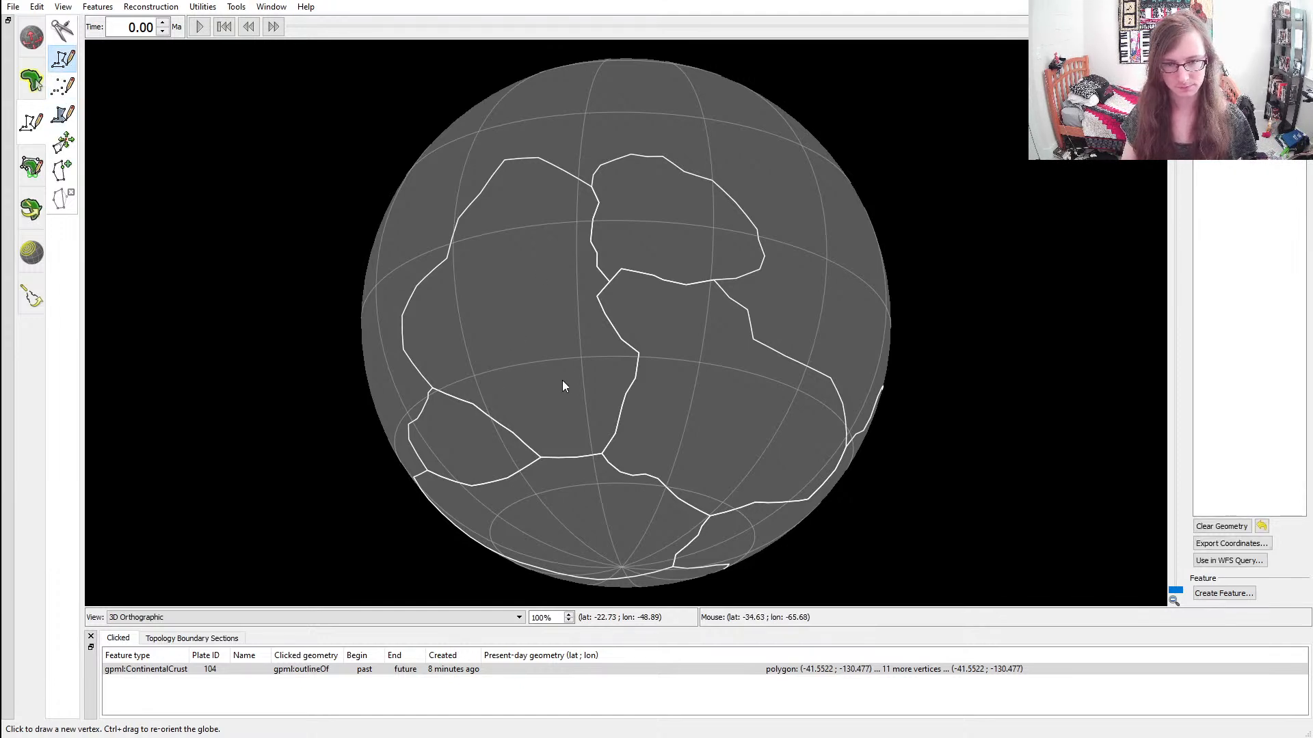
pyautogui.click(588, 371)
pyautogui.click(564, 354)
pyautogui.hotkey('ctrl', 'z')
pyautogui.hotkey('ctrl', 'z')
pyautogui.click(582, 352)
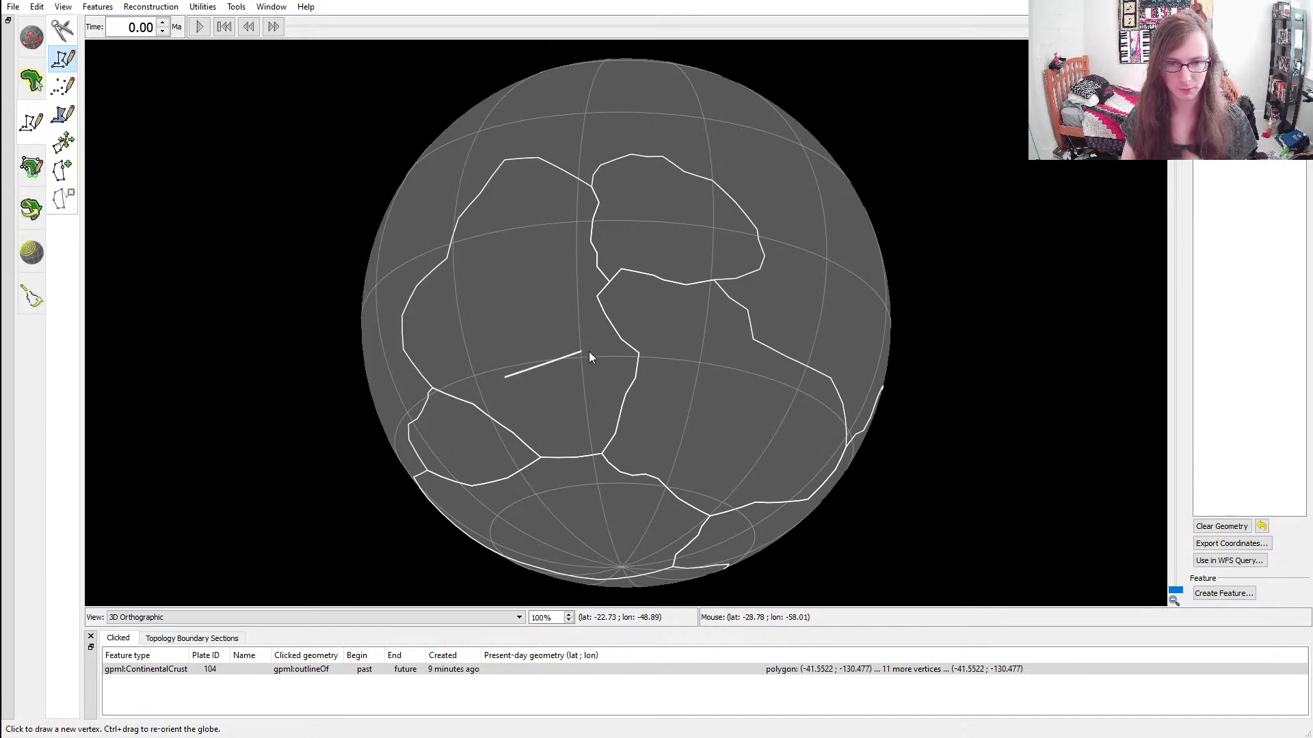
pyautogui.click(570, 361)
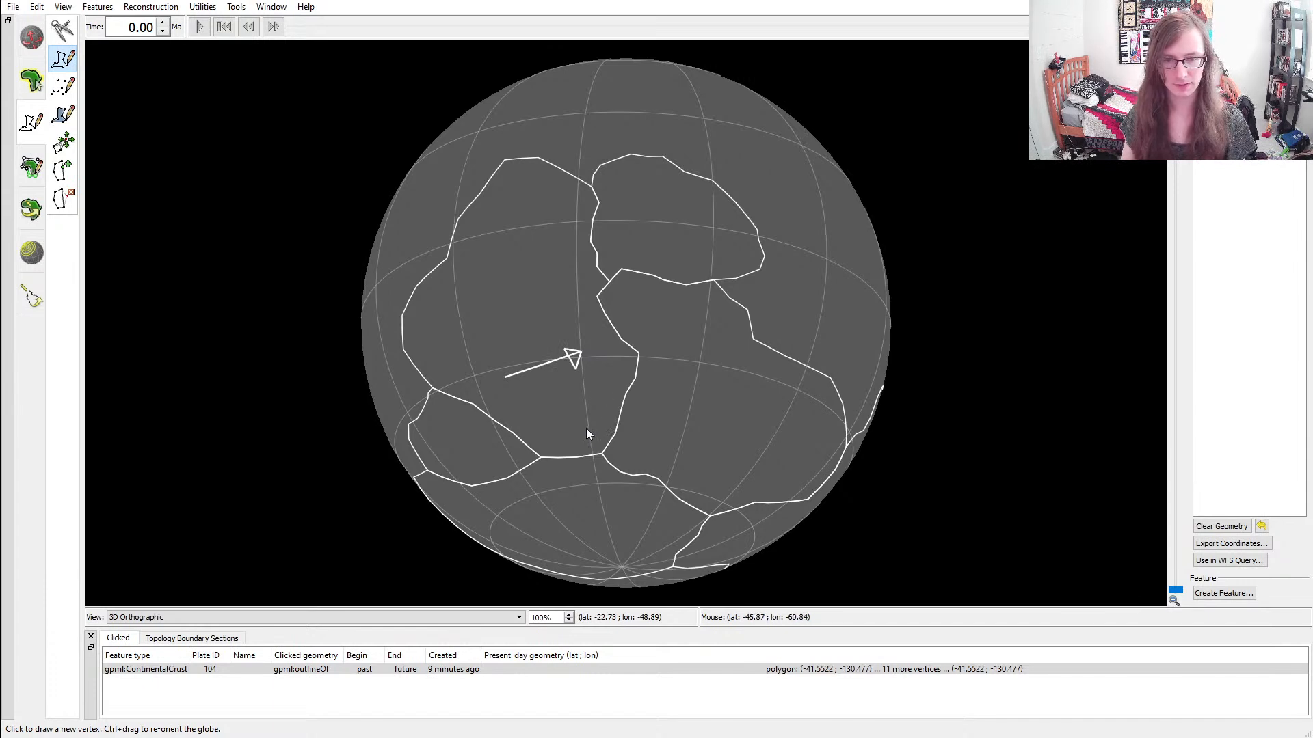
# Undo the stray extra vertex and start creating a feature from the arrow polyline
pyautogui.keyDown('ctrl'); pyautogui.moveTo(586, 433); pyautogui.dragTo(616, 289); pyautogui.keyUp('ctrl')
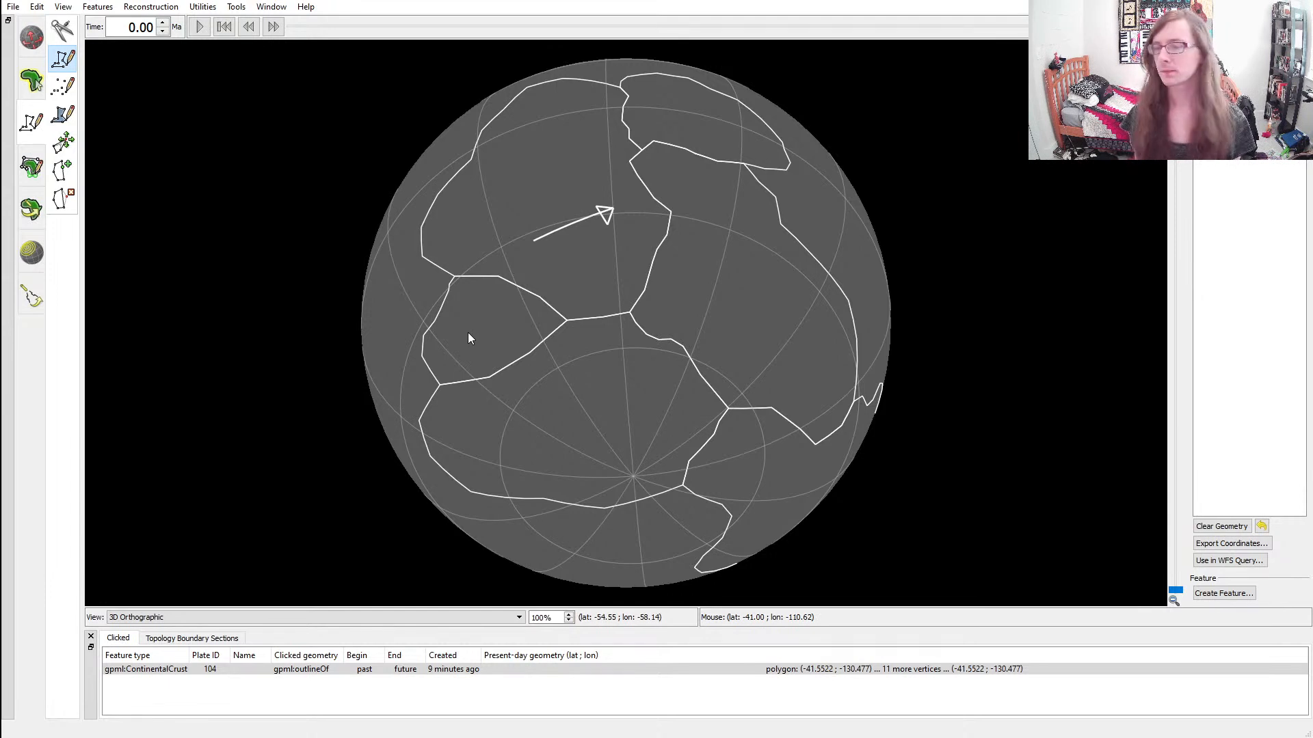
pyautogui.keyDown('ctrl'); pyautogui.moveTo(596, 220); pyautogui.dragTo(547, 306); pyautogui.keyUp('ctrl')
pyautogui.keyDown('ctrl'); pyautogui.moveTo(714, 322); pyautogui.dragTo(706, 329); pyautogui.keyUp('ctrl')
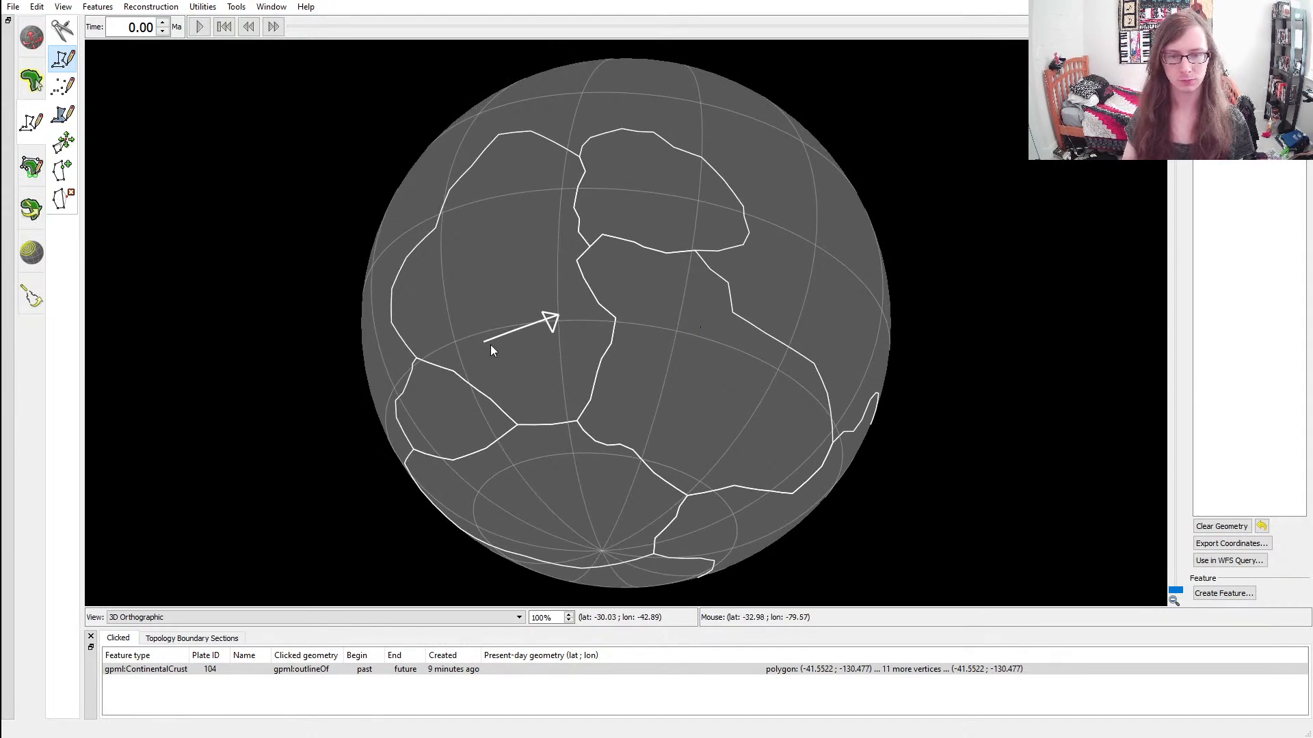
pyautogui.keyDown('ctrl'); pyautogui.moveTo(827, 396); pyautogui.dragTo(766, 382); pyautogui.keyUp('ctrl')
pyautogui.click(728, 346)
pyautogui.hotkey('ctrl', 'z')
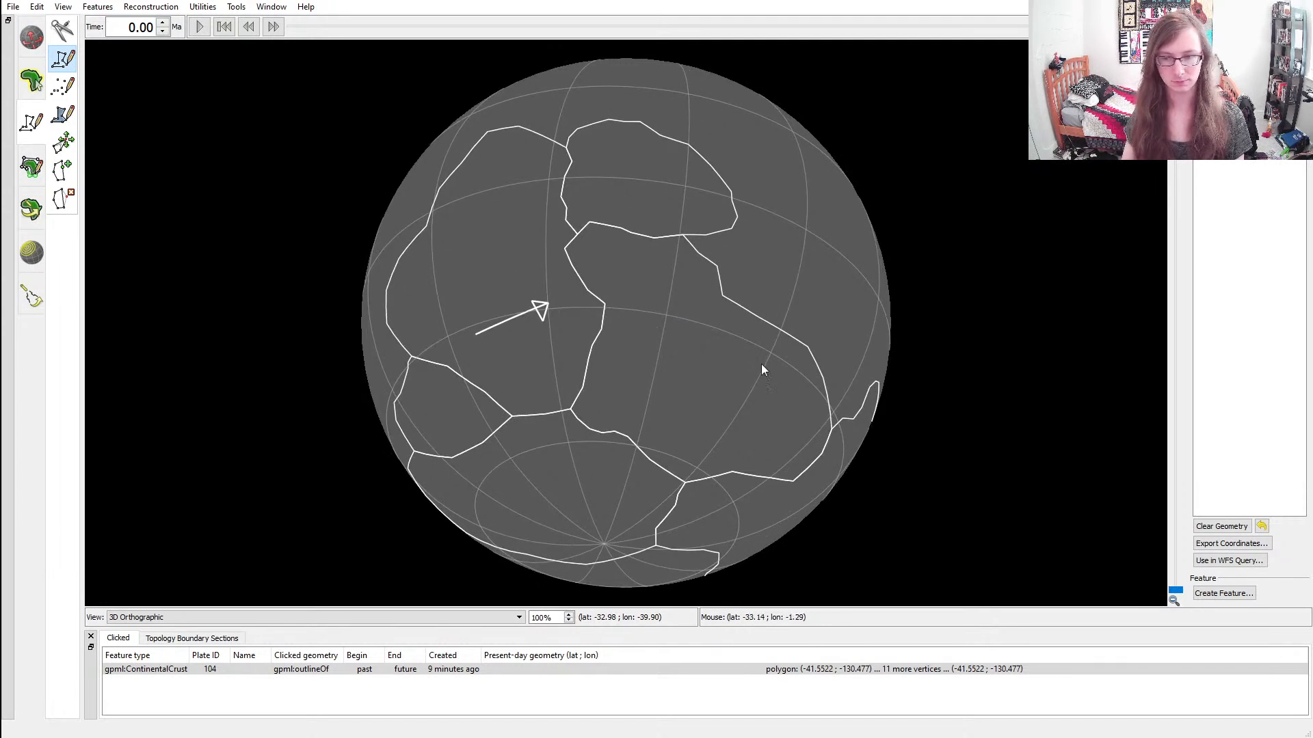
pyautogui.click(1216, 589)
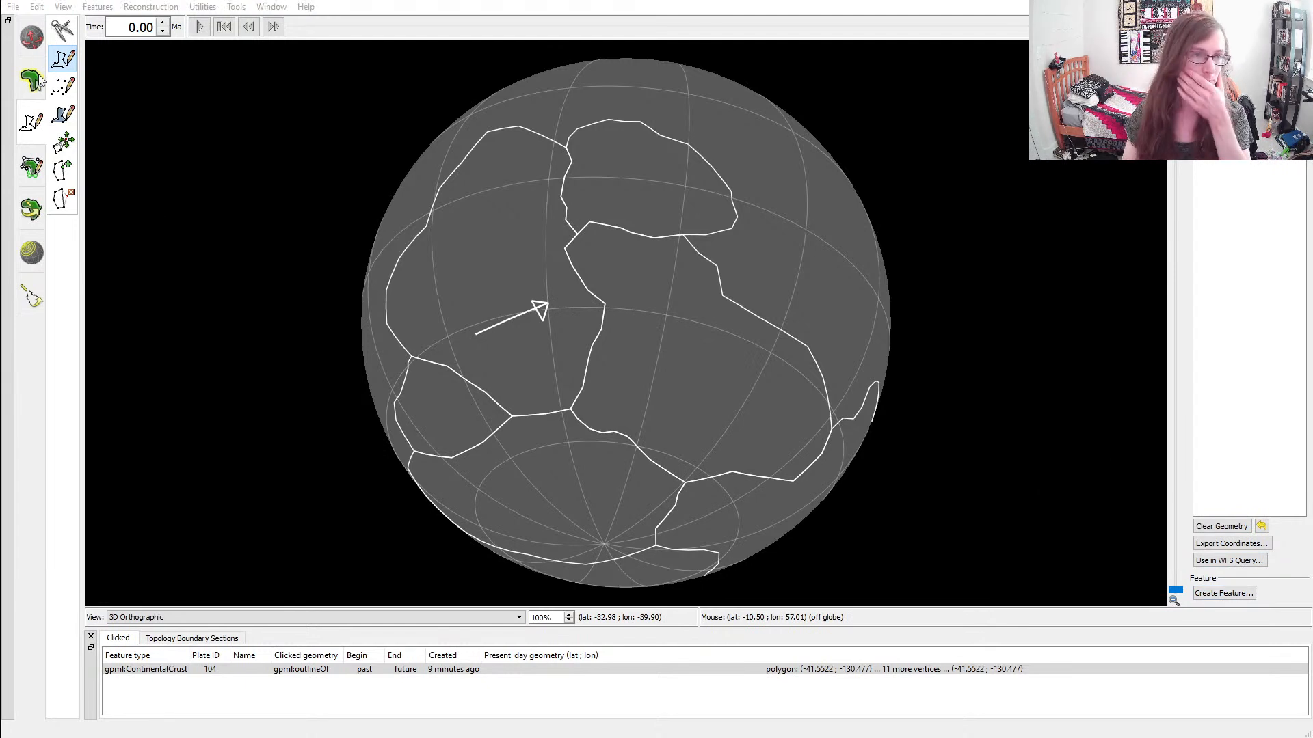
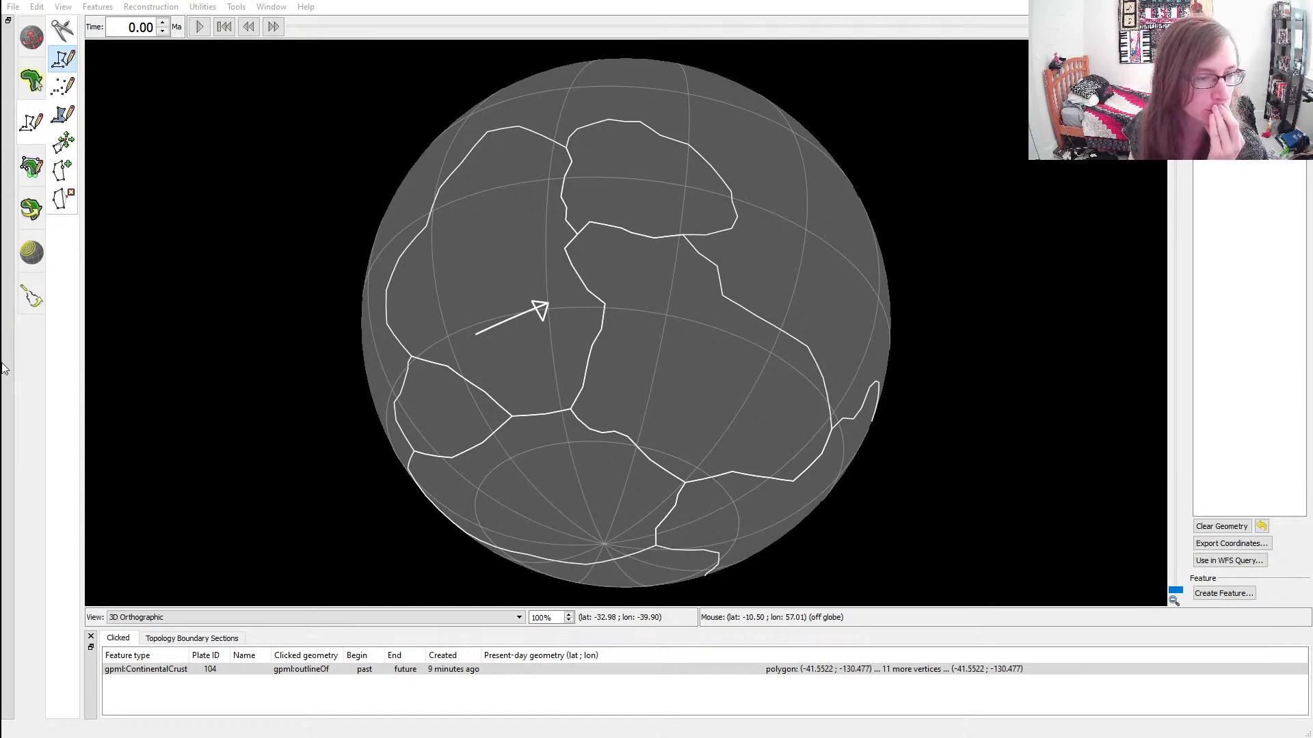
# Finish creating the feature from the arrow polyline and undo the stray vertex placed at the arrowhead
pyautogui.click(158, 363)
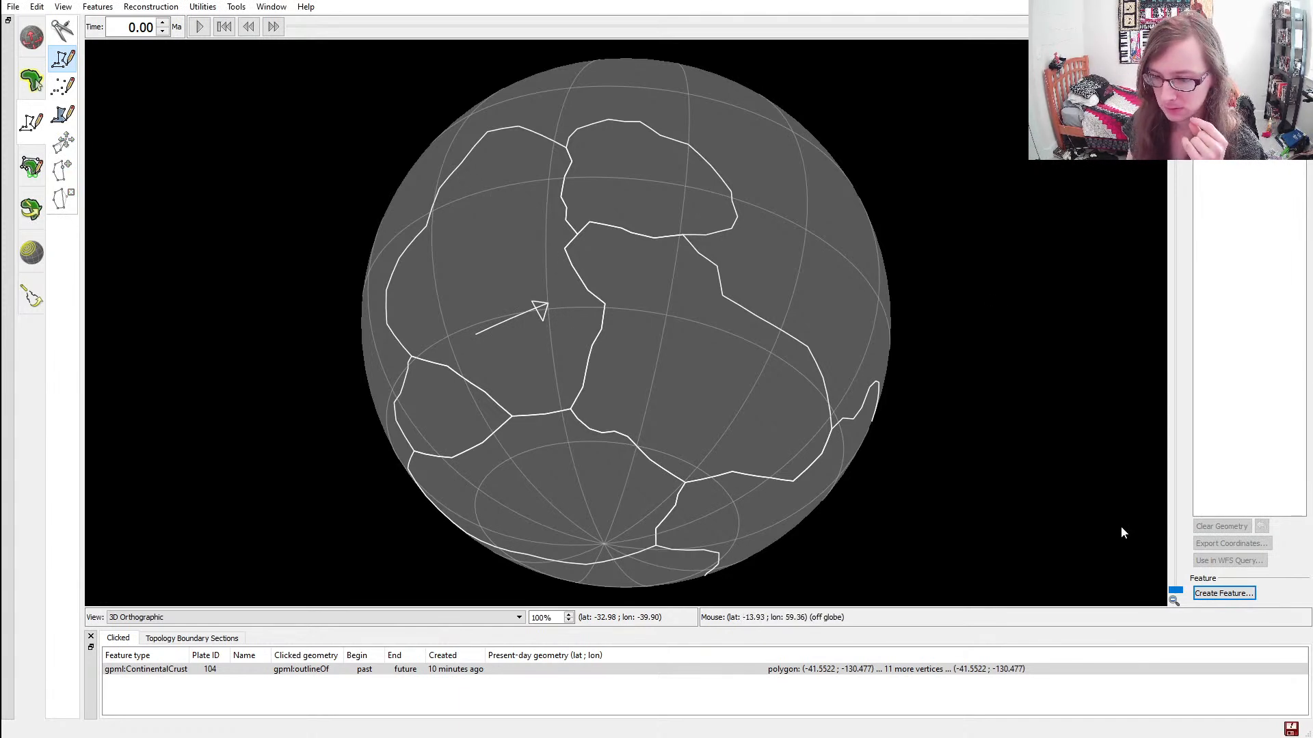
pyautogui.click(537, 315)
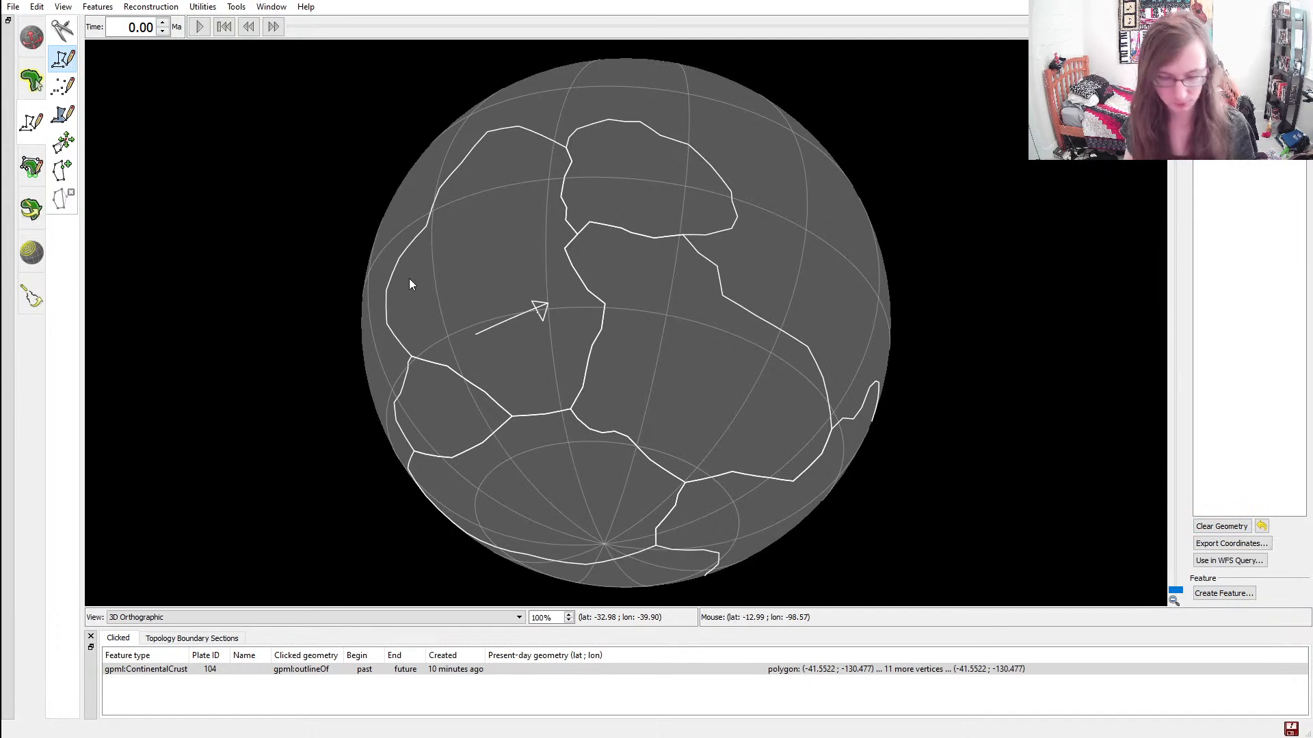
pyautogui.hotkey('ctrl', 'z')
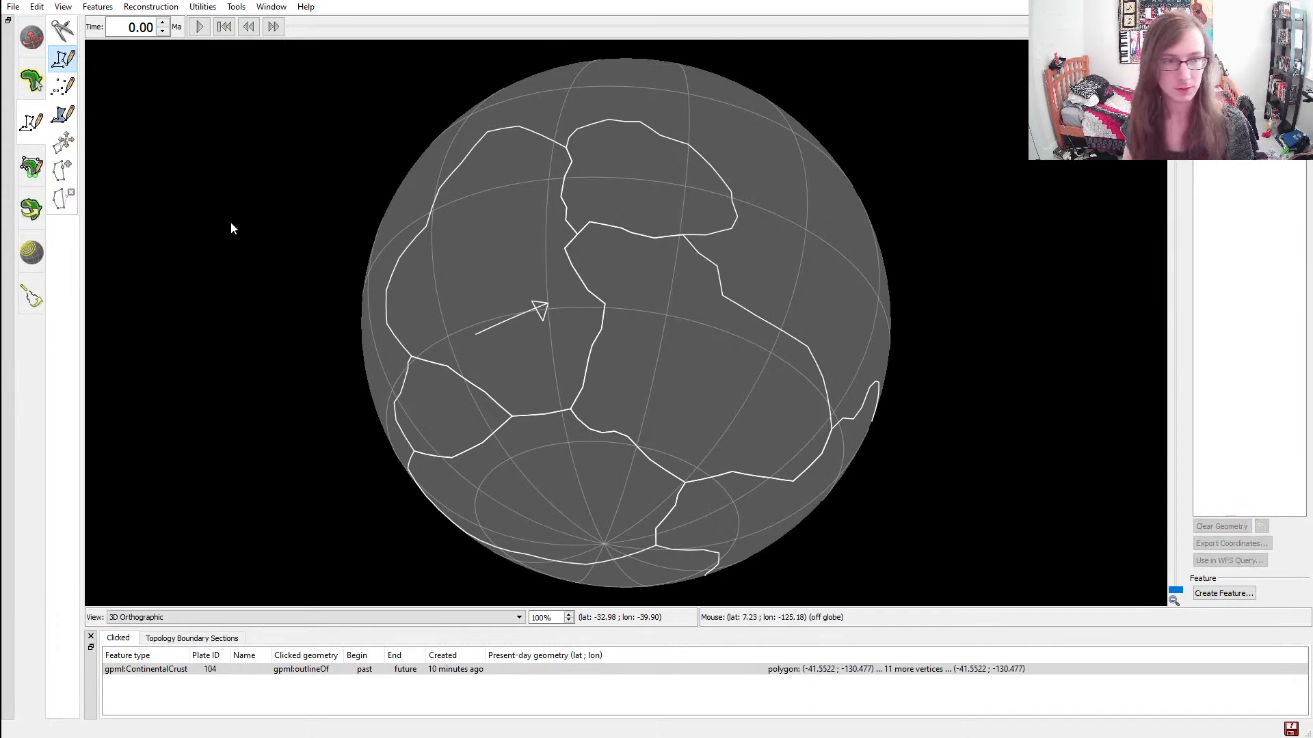
# Select the arrow feature inside the large northwestern continent and delete it
pyautogui.click(31, 81)
pyautogui.click(542, 315)
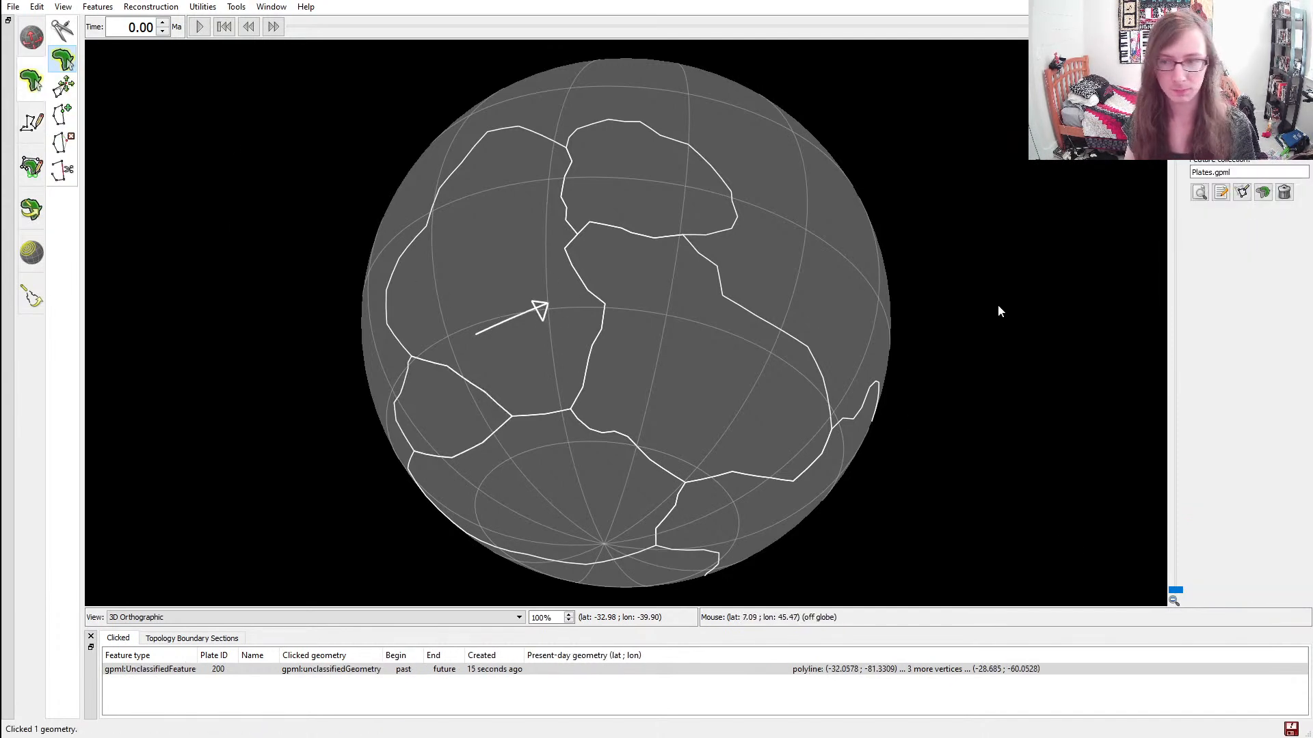
pyautogui.click(1222, 192)
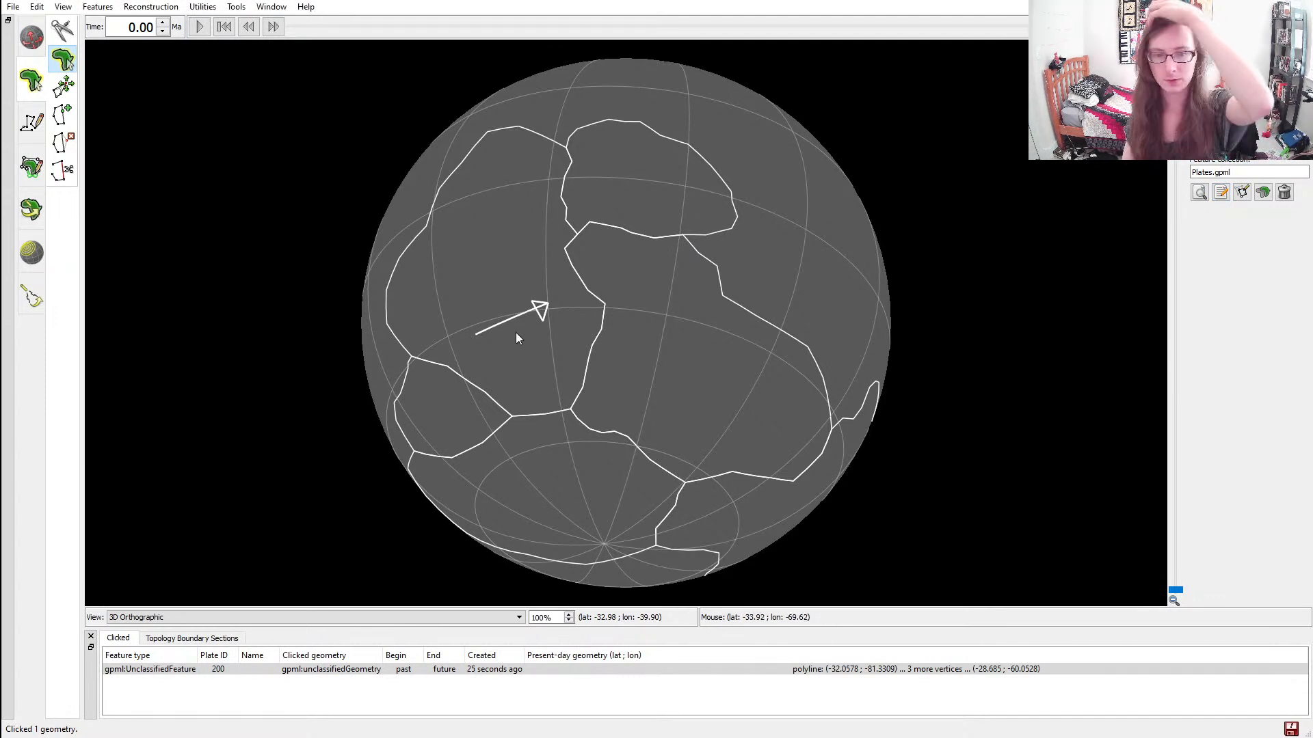
pyautogui.click(32, 168)
pyautogui.click(32, 80)
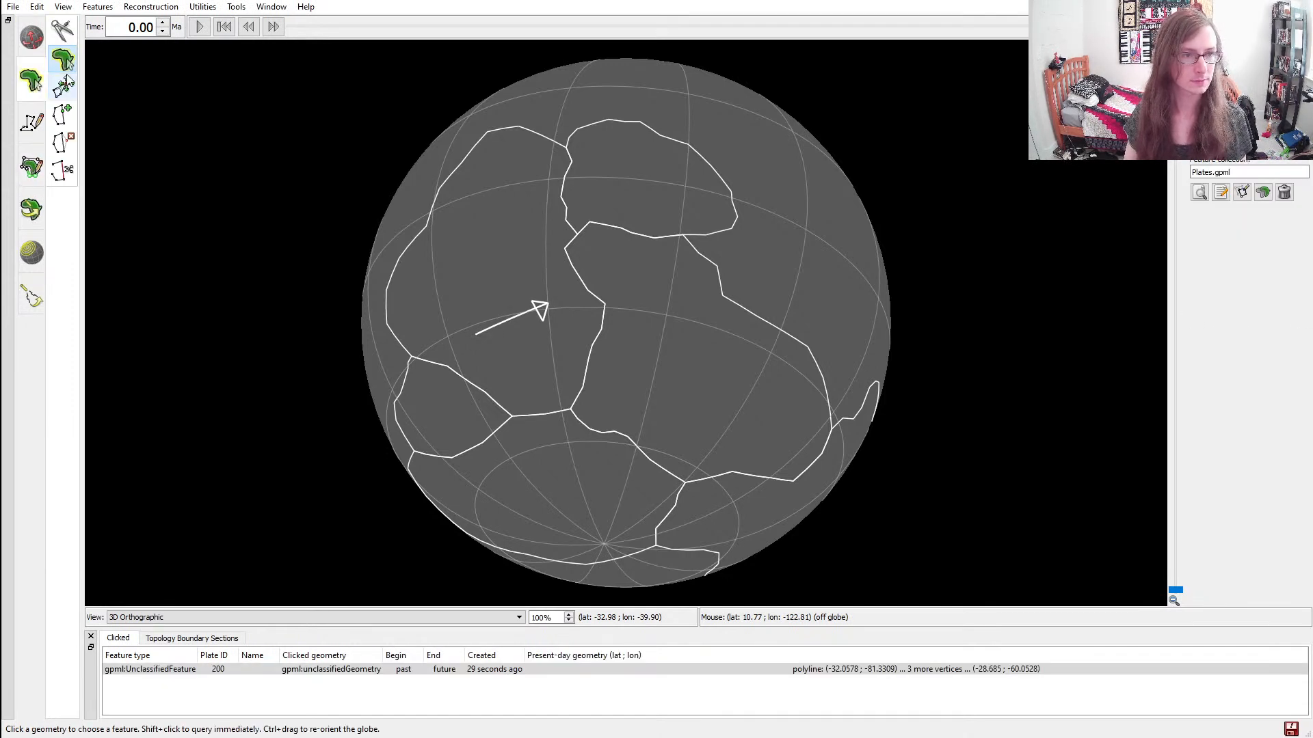
pyautogui.click(519, 314)
pyautogui.press('Delete')
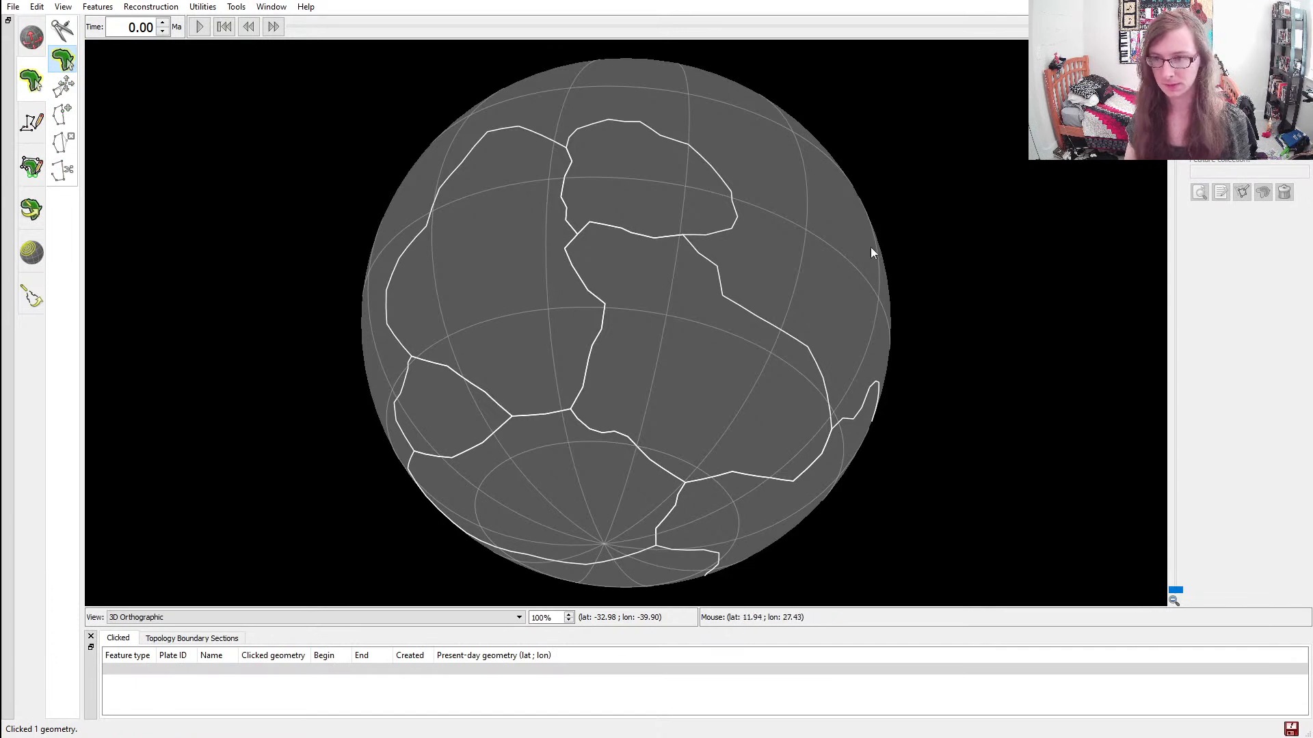
# Draw a steeper polyline arrow in the same continent, pointing northeast toward its eastern border, and create a feature from it
pyautogui.click(32, 122)
pyautogui.click(485, 351)
pyautogui.click(551, 304)
pyautogui.click(547, 326)
pyautogui.click(530, 300)
pyautogui.click(551, 303)
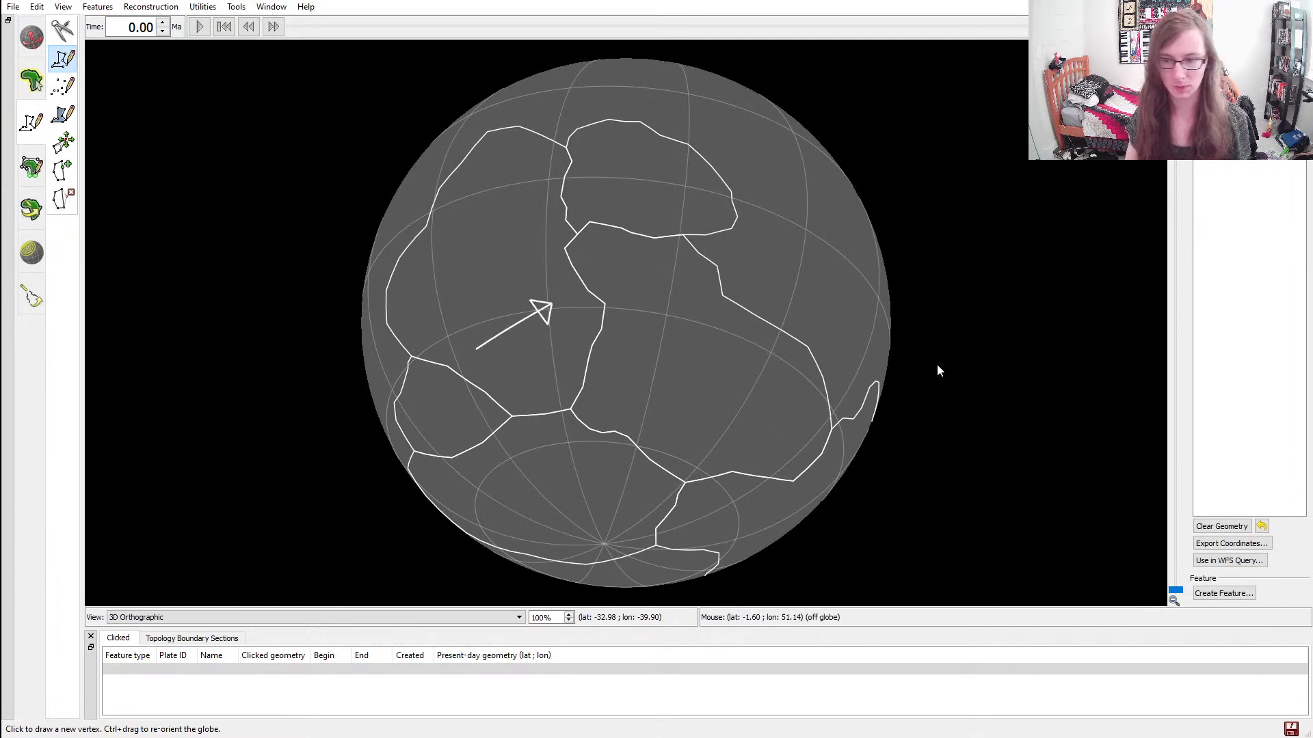
pyautogui.click(1223, 593)
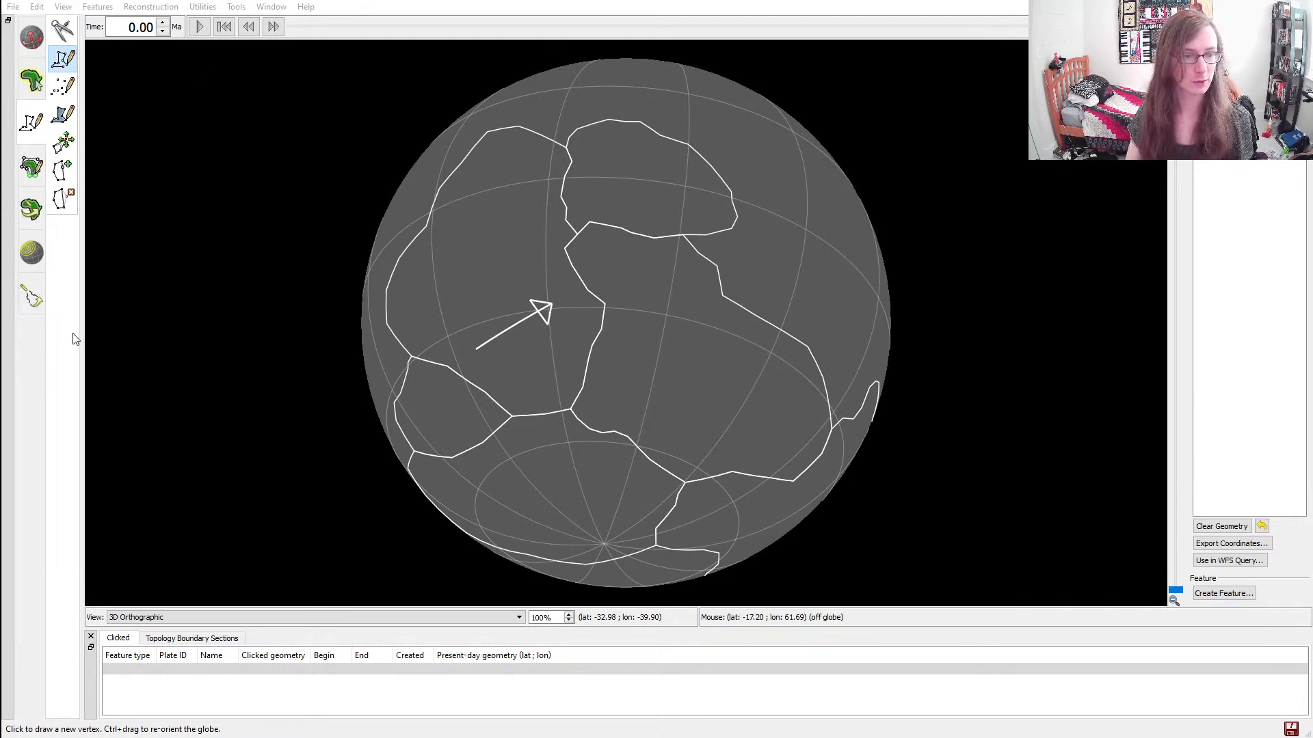
pyautogui.click(169, 358)
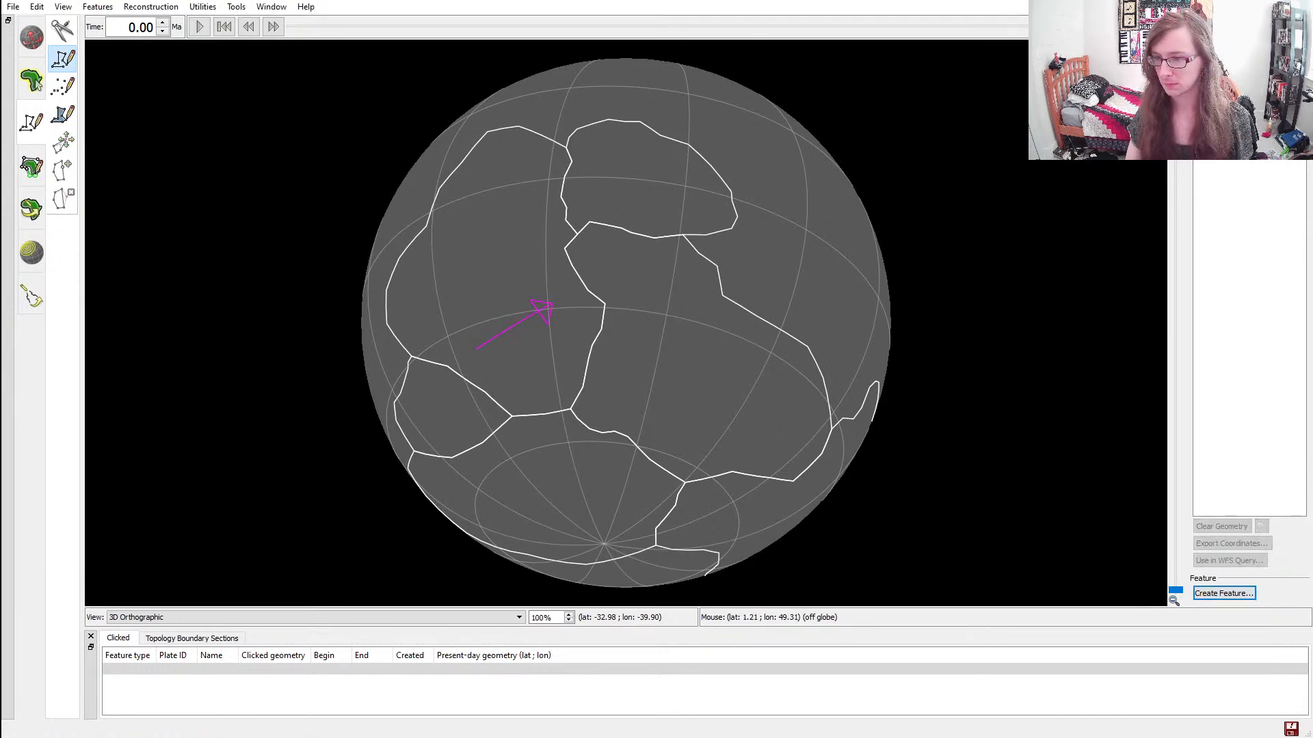
# Save the unsaved feature changes and color the arrow yellow
pyautogui.click(1293, 731)
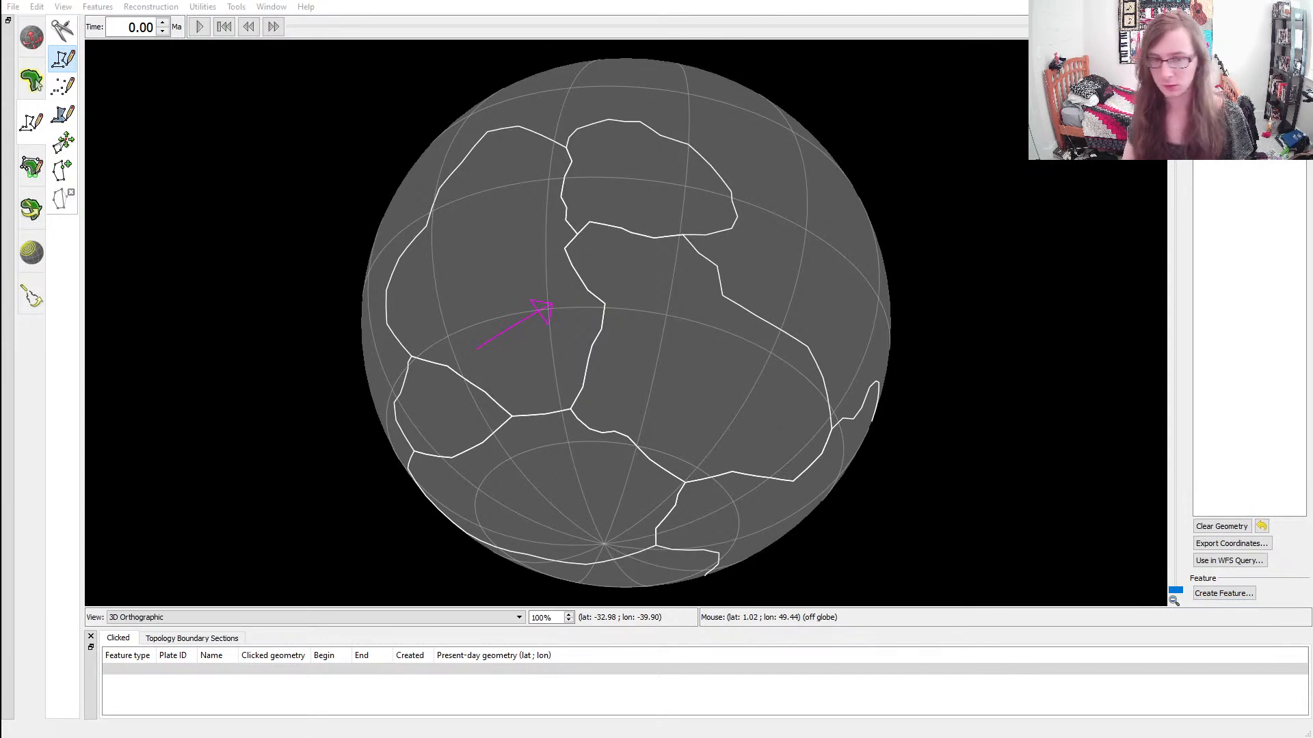
pyautogui.click(1129, 268)
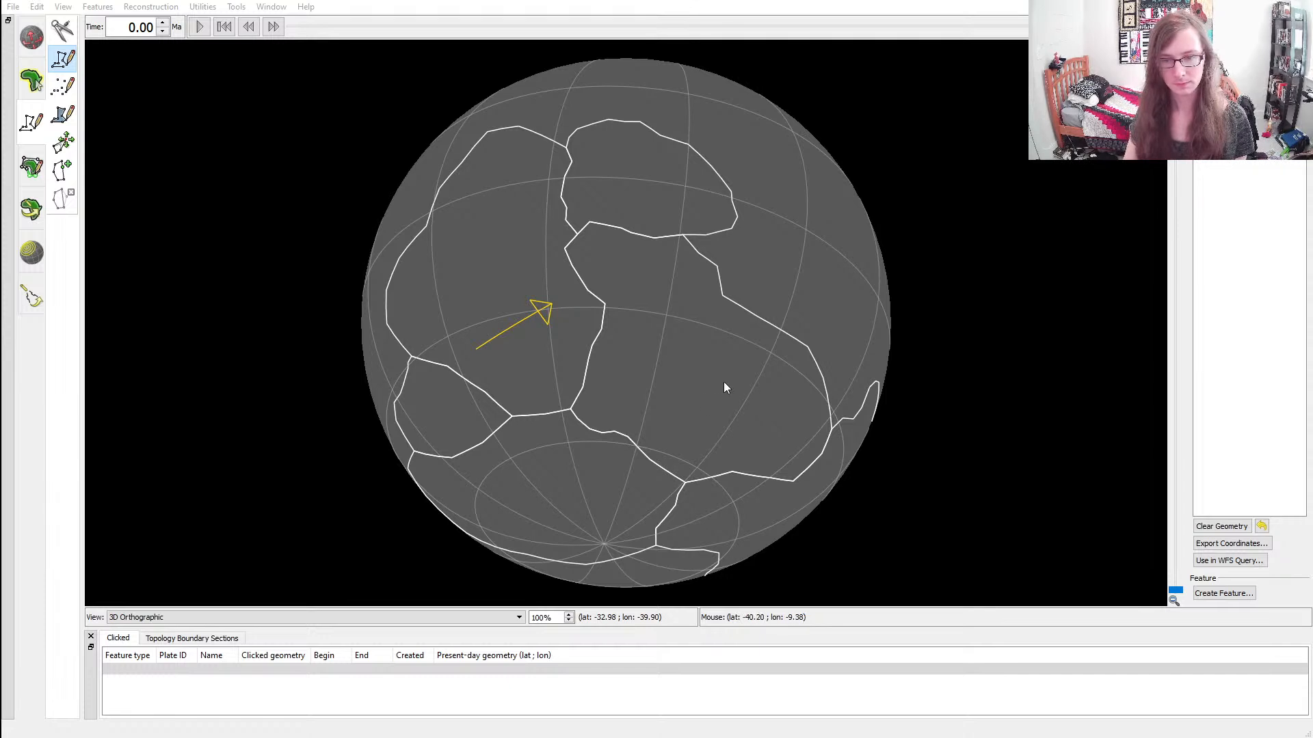
pyautogui.click(741, 407)
pyautogui.click(542, 310)
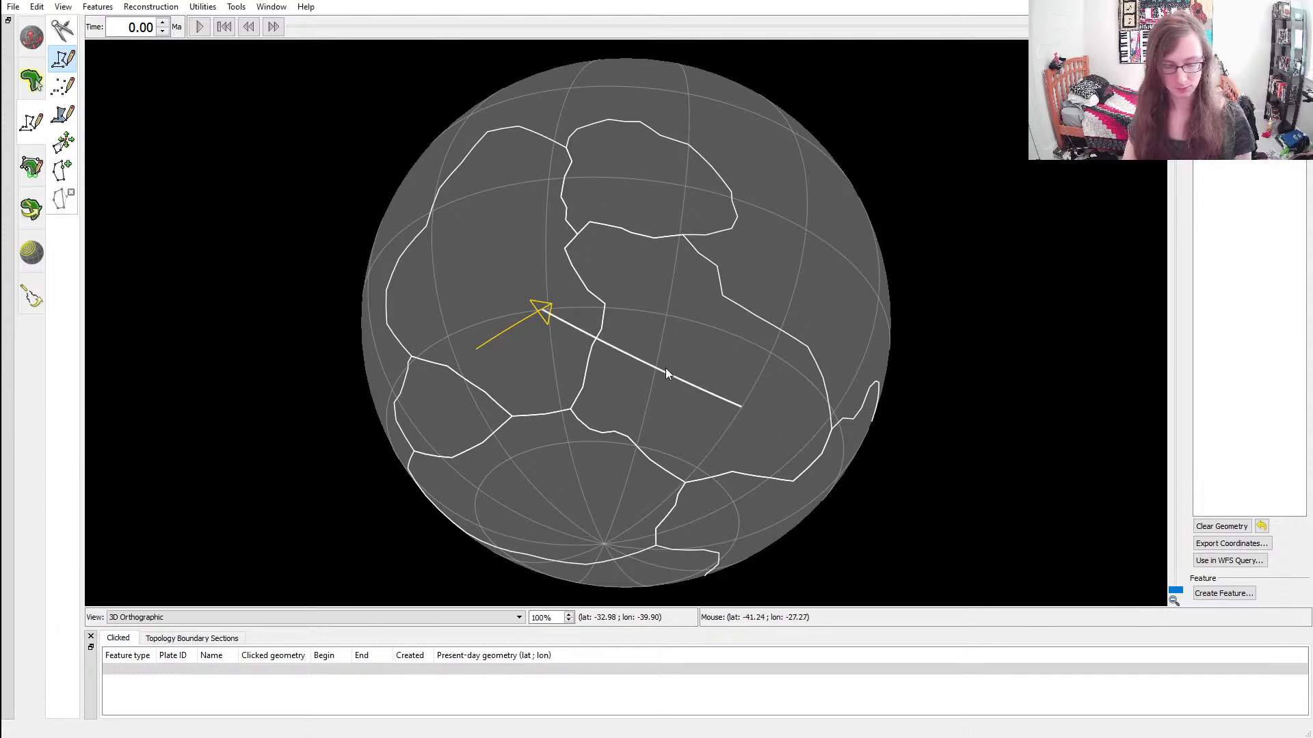
pyautogui.hotkey('ctrl', 'z')
pyautogui.hotkey('ctrl', 'z')
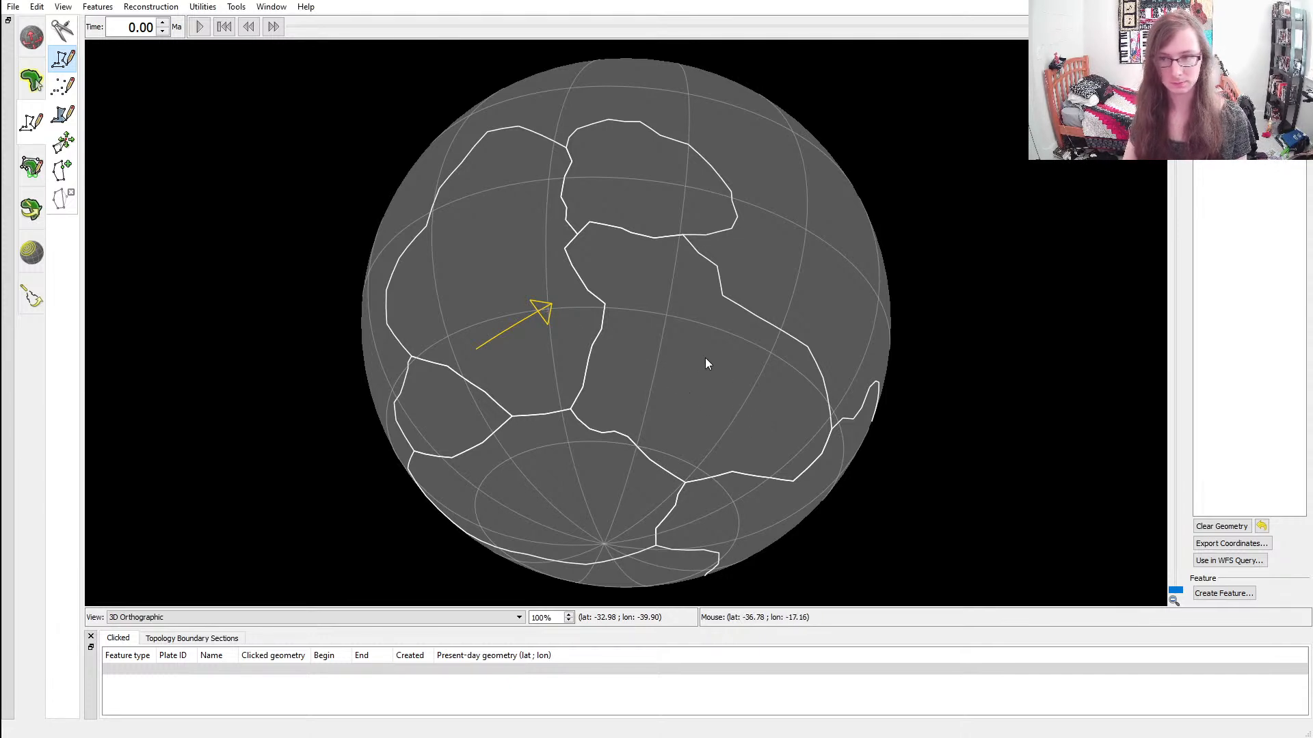
# Try a polyline arrow pointing west-northwest inside the large continent east of the first arrow, and undo its vertices
pyautogui.click(626, 361)
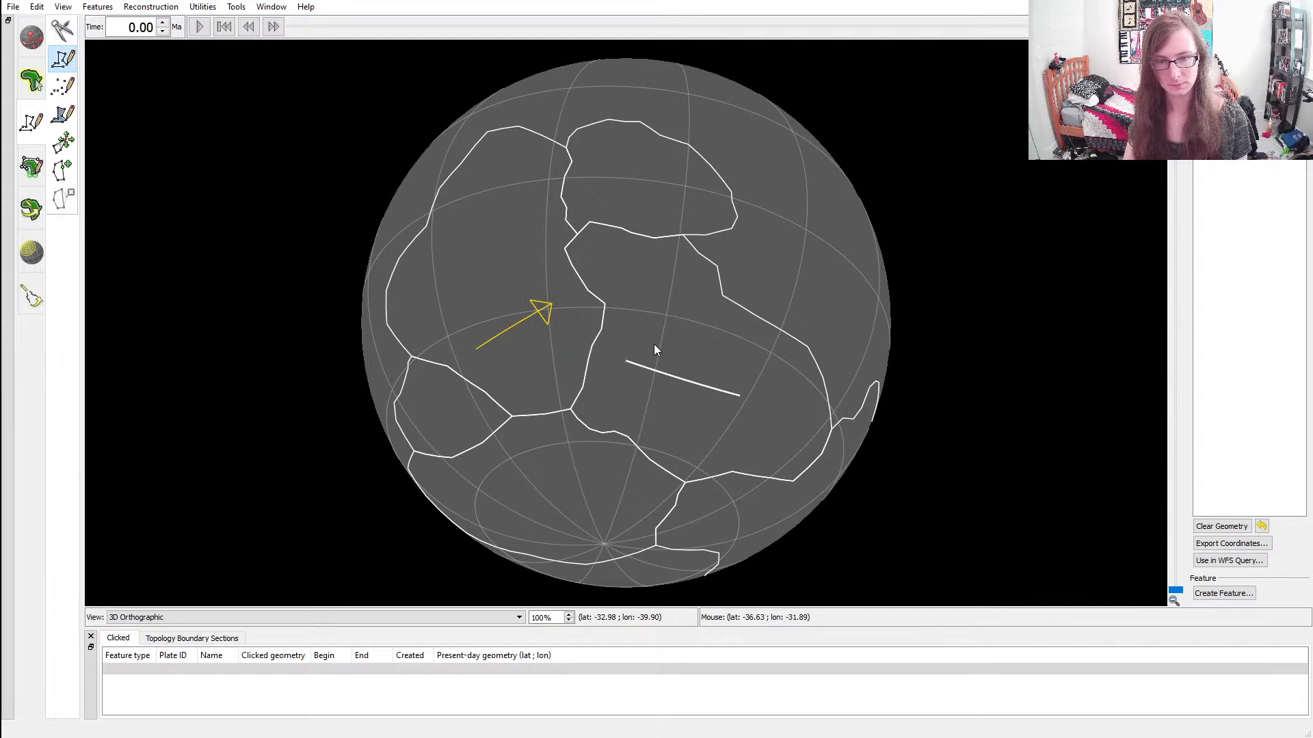
pyautogui.click(644, 384)
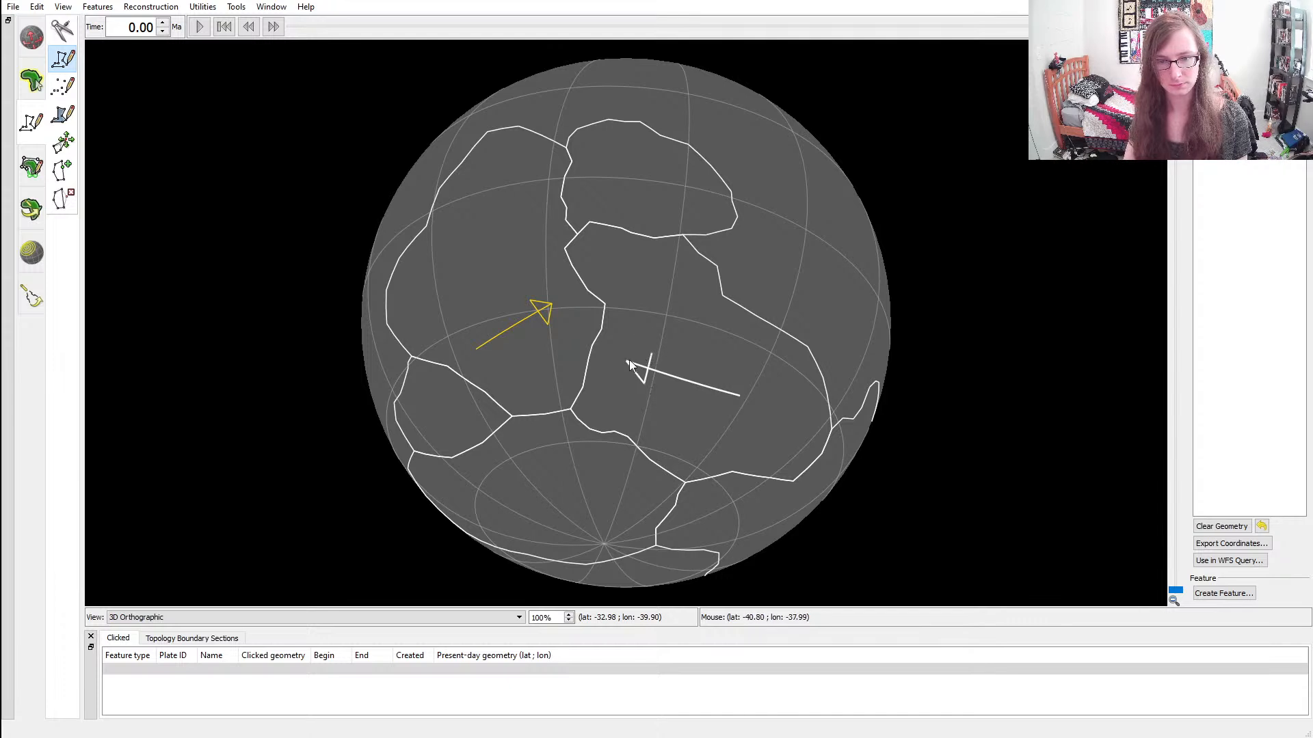
pyautogui.click(627, 361)
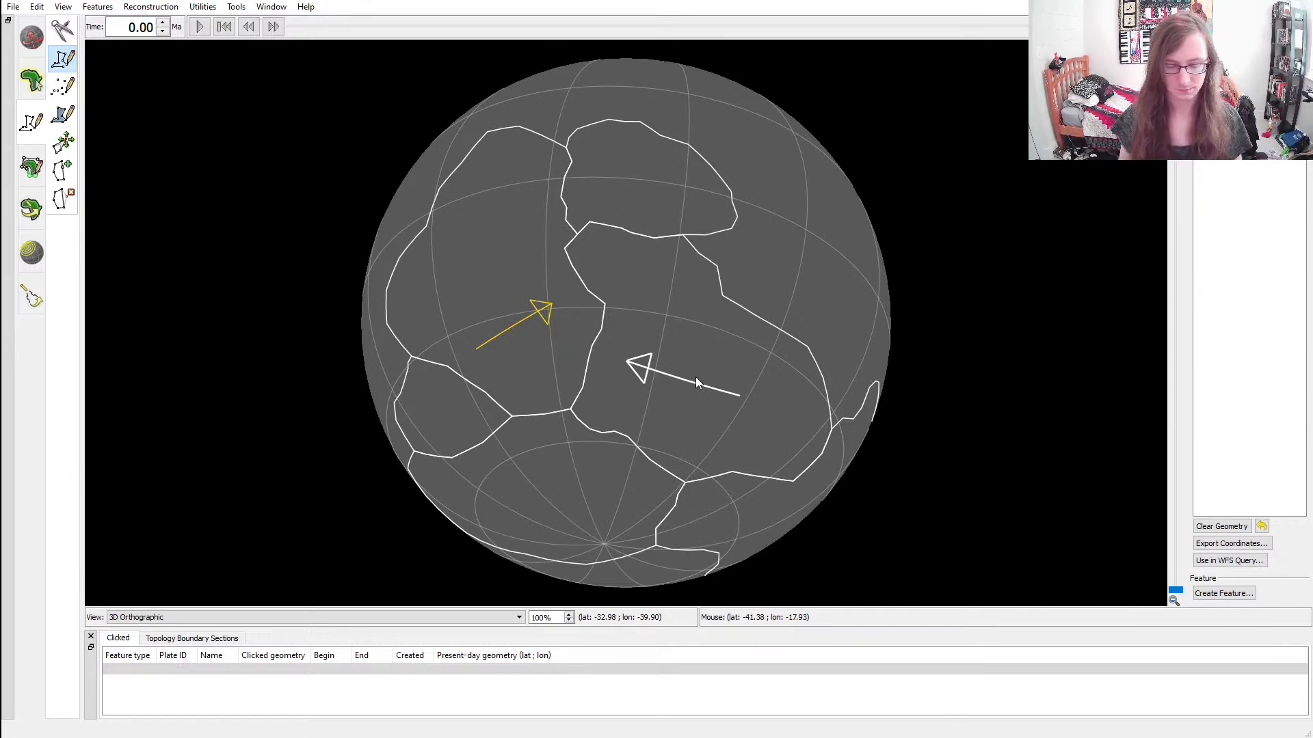
pyautogui.hotkey('ctrl', 'z')
pyautogui.hotkey('ctrl', 'z')
pyautogui.hotkey('ctrl', 'z')
pyautogui.hotkey('ctrl', 'z')
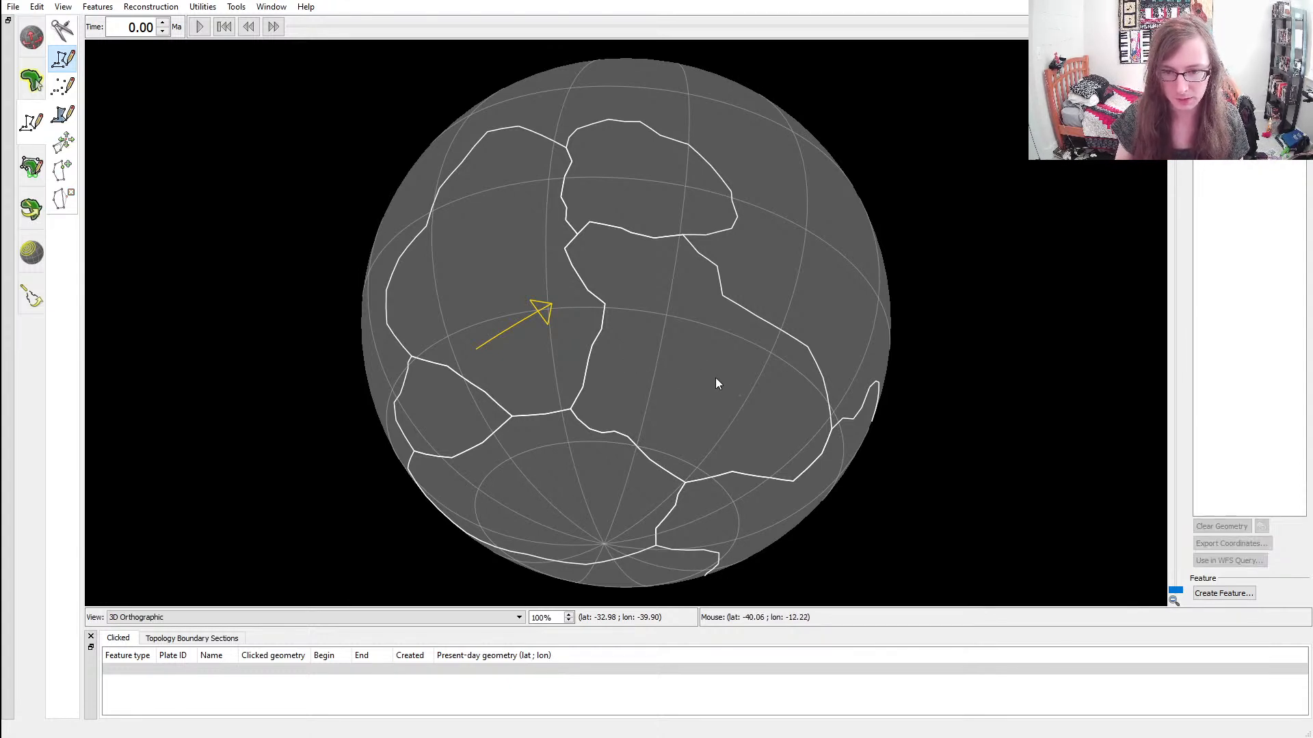
# Draw a polyline arrow pointing west inside the large continent east of the first arrow and create a feature from it
pyautogui.click(763, 372)
pyautogui.click(655, 368)
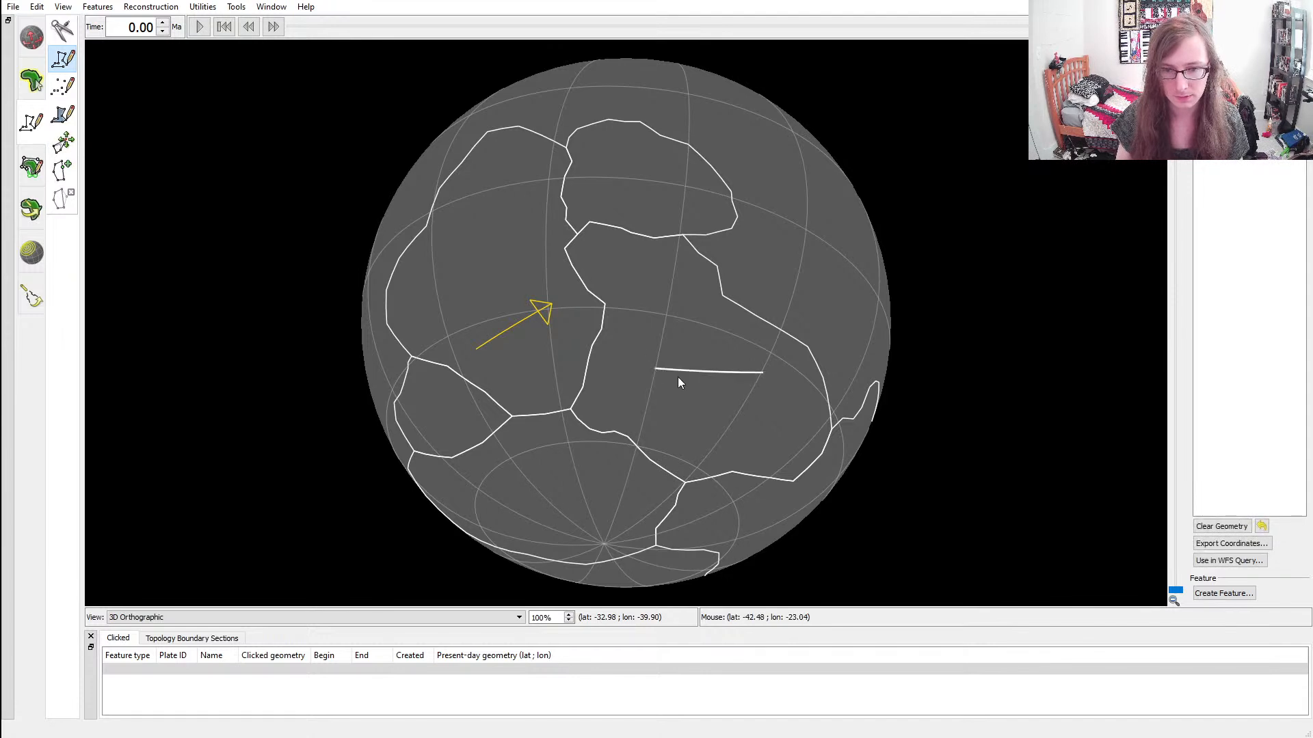
pyautogui.click(680, 379)
pyautogui.click(677, 358)
pyautogui.click(655, 369)
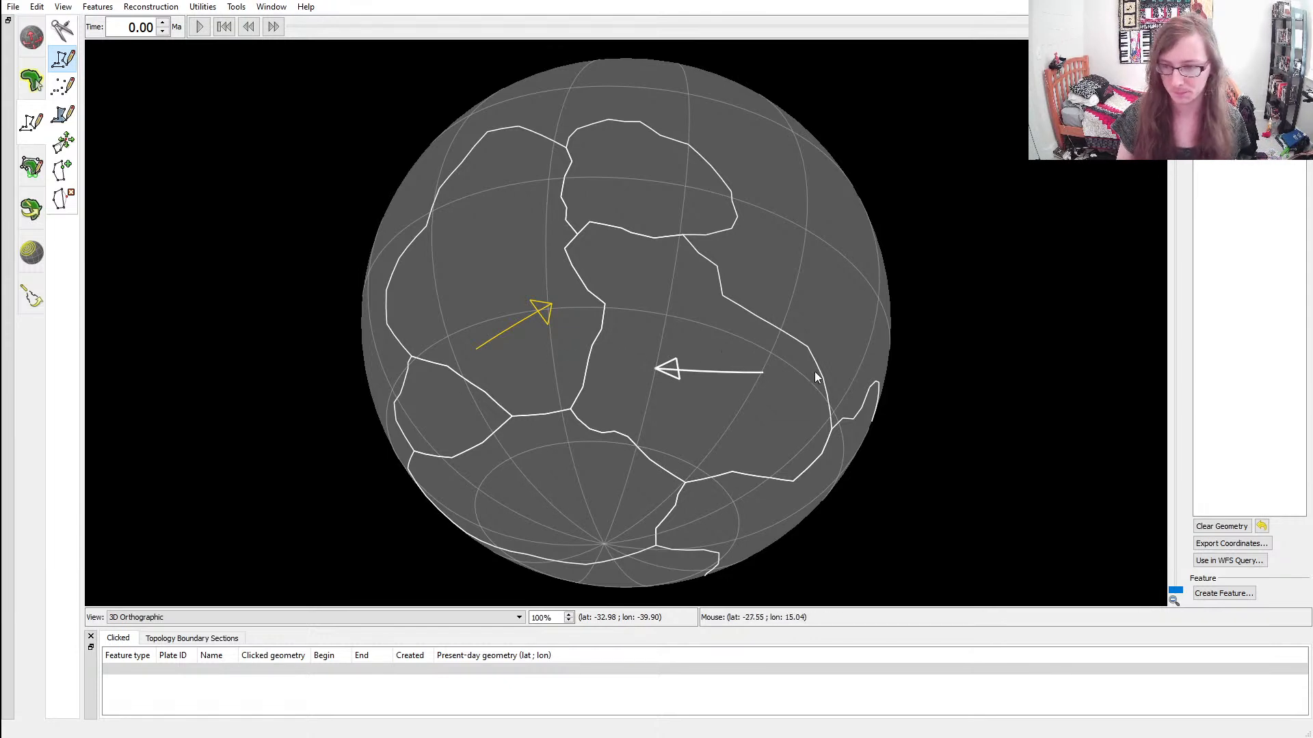
pyautogui.click(1223, 593)
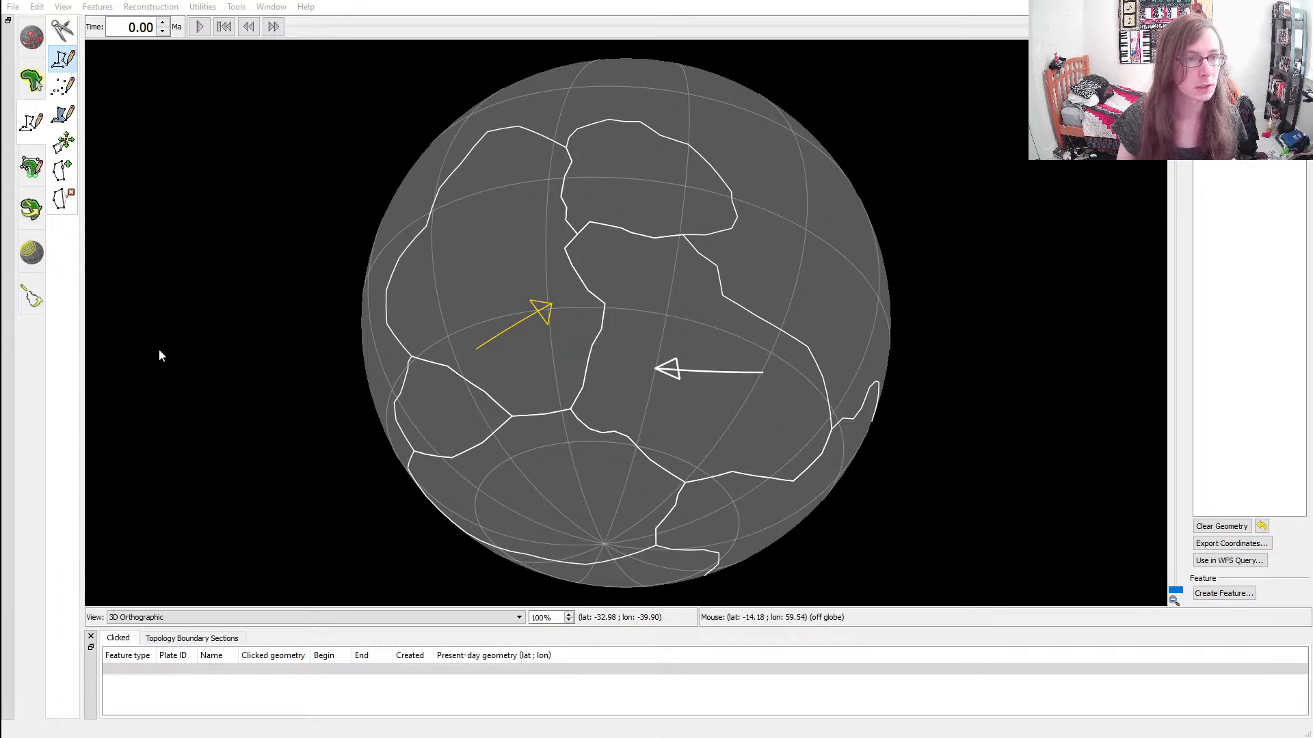
pyautogui.click(175, 364)
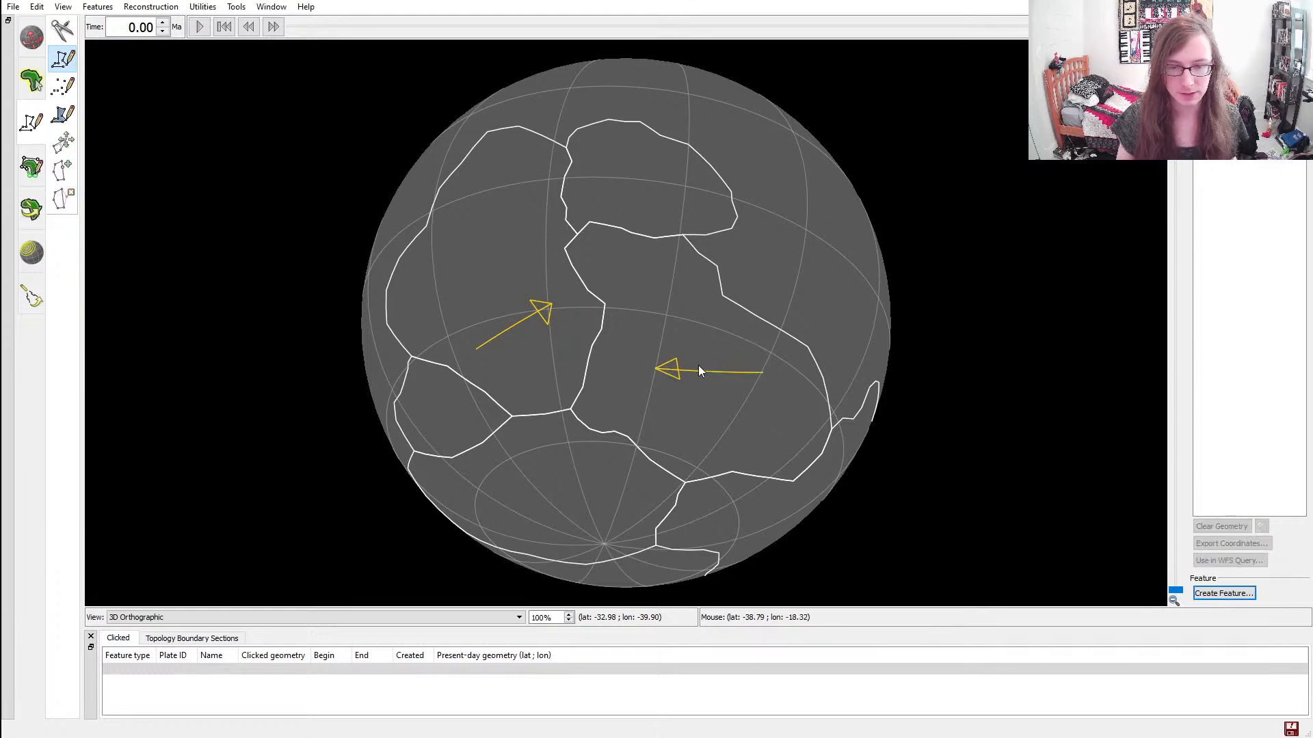
# Draw a polyline arrow pointing southeast toward the pole inside the large polar continent and create a feature from it
pyautogui.keyDown('ctrl'); pyautogui.moveTo(602, 393); pyautogui.dragTo(429, 375); pyautogui.keyUp('ctrl')
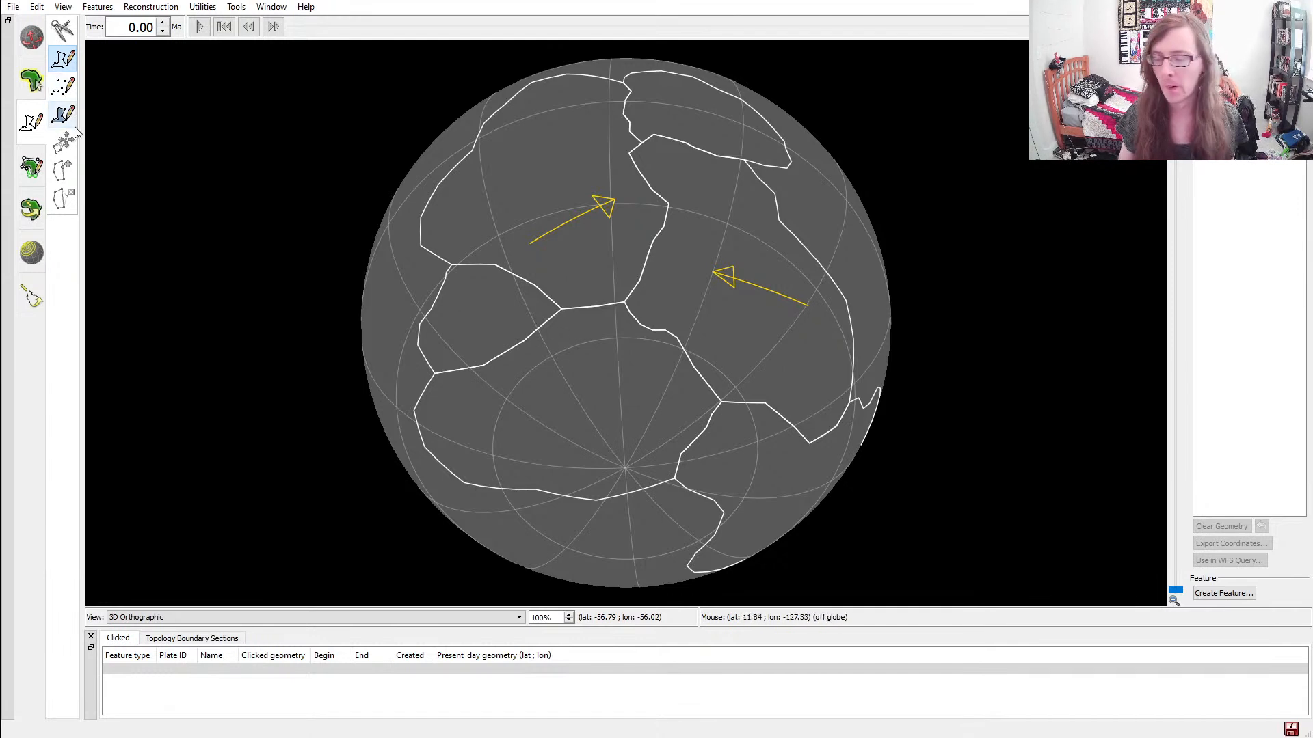
pyautogui.click(31, 121)
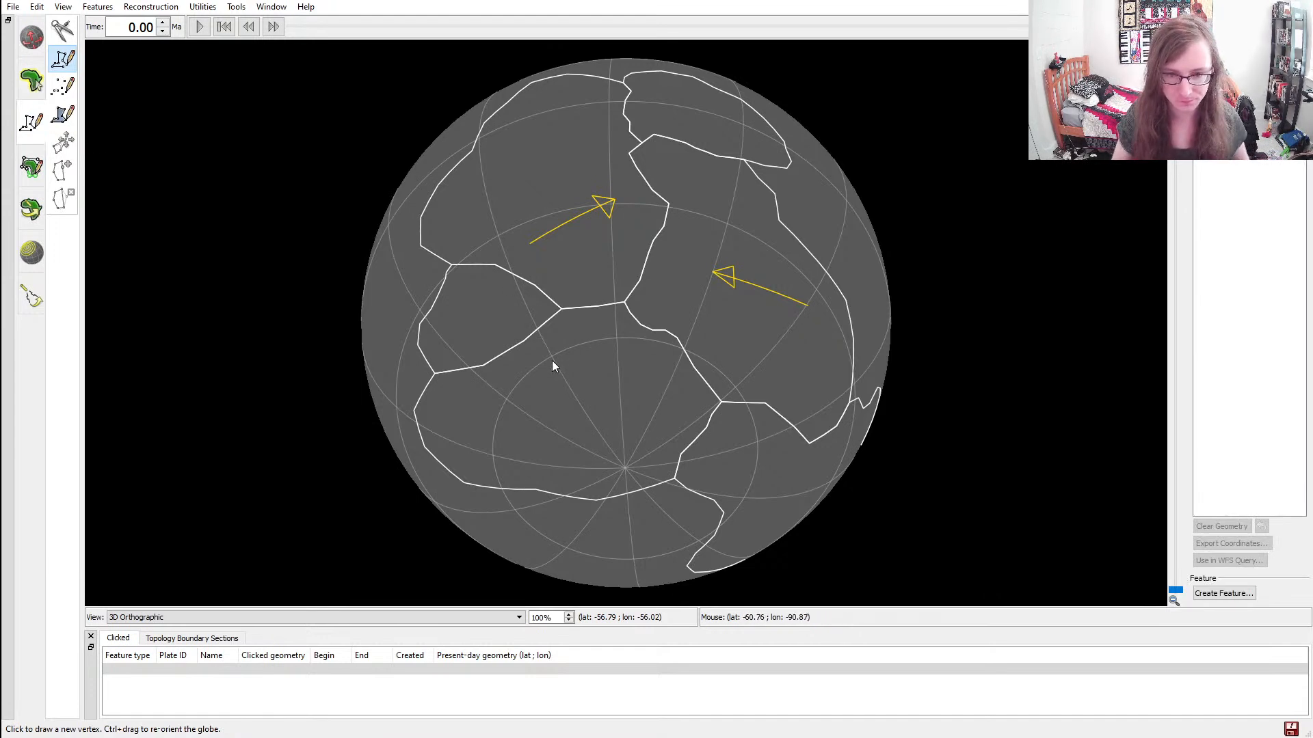
pyautogui.click(531, 360)
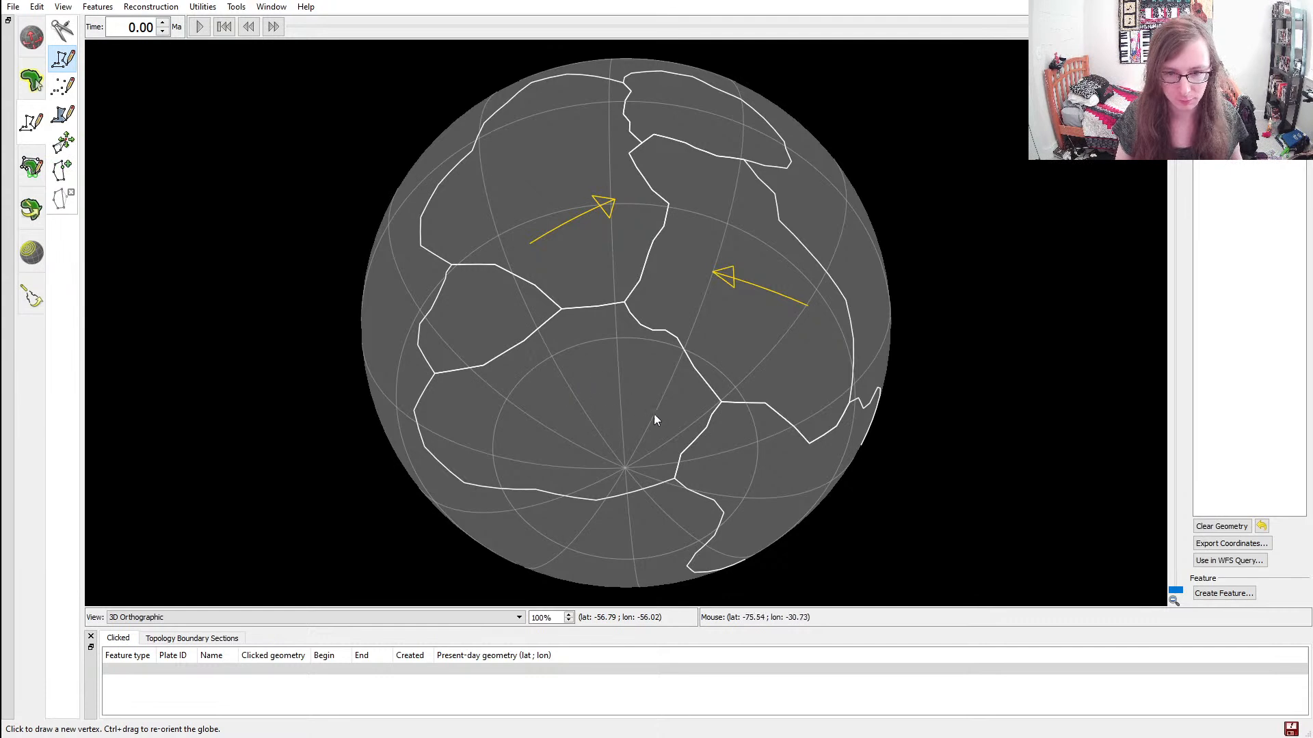
pyautogui.click(620, 412)
pyautogui.click(616, 386)
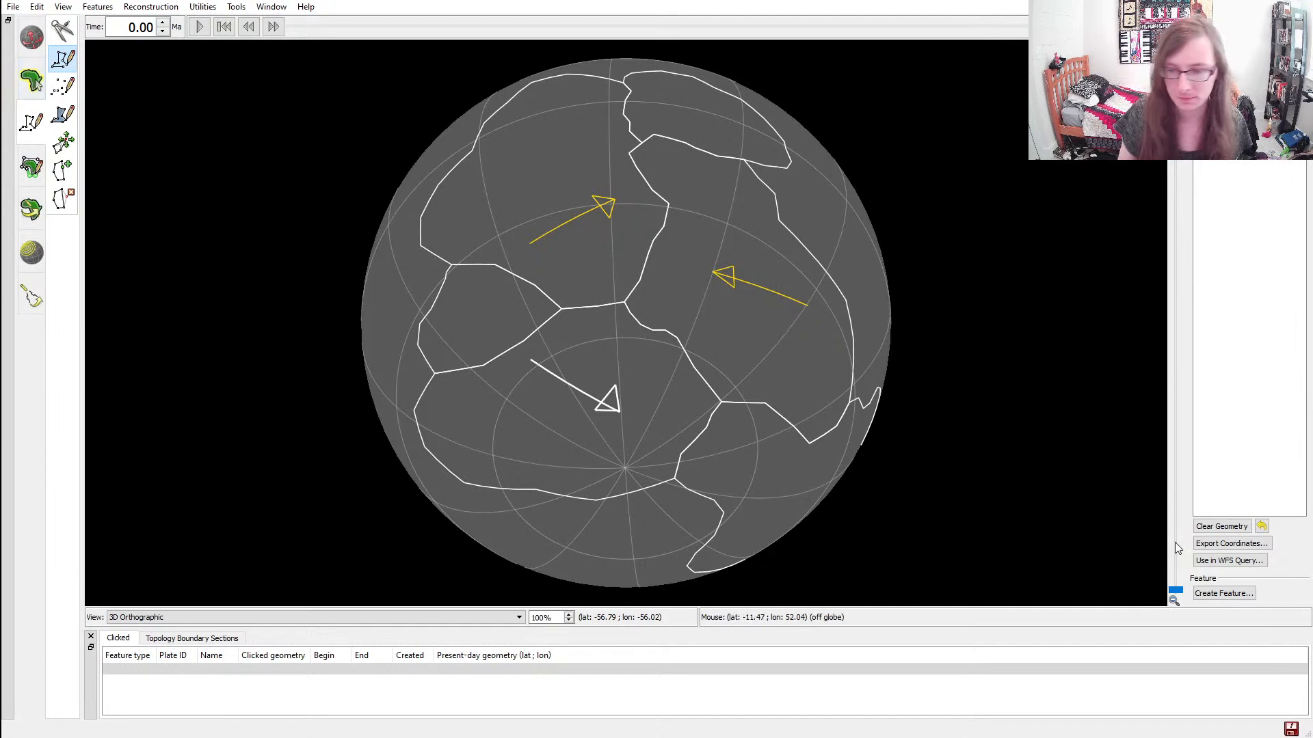
pyautogui.click(1207, 593)
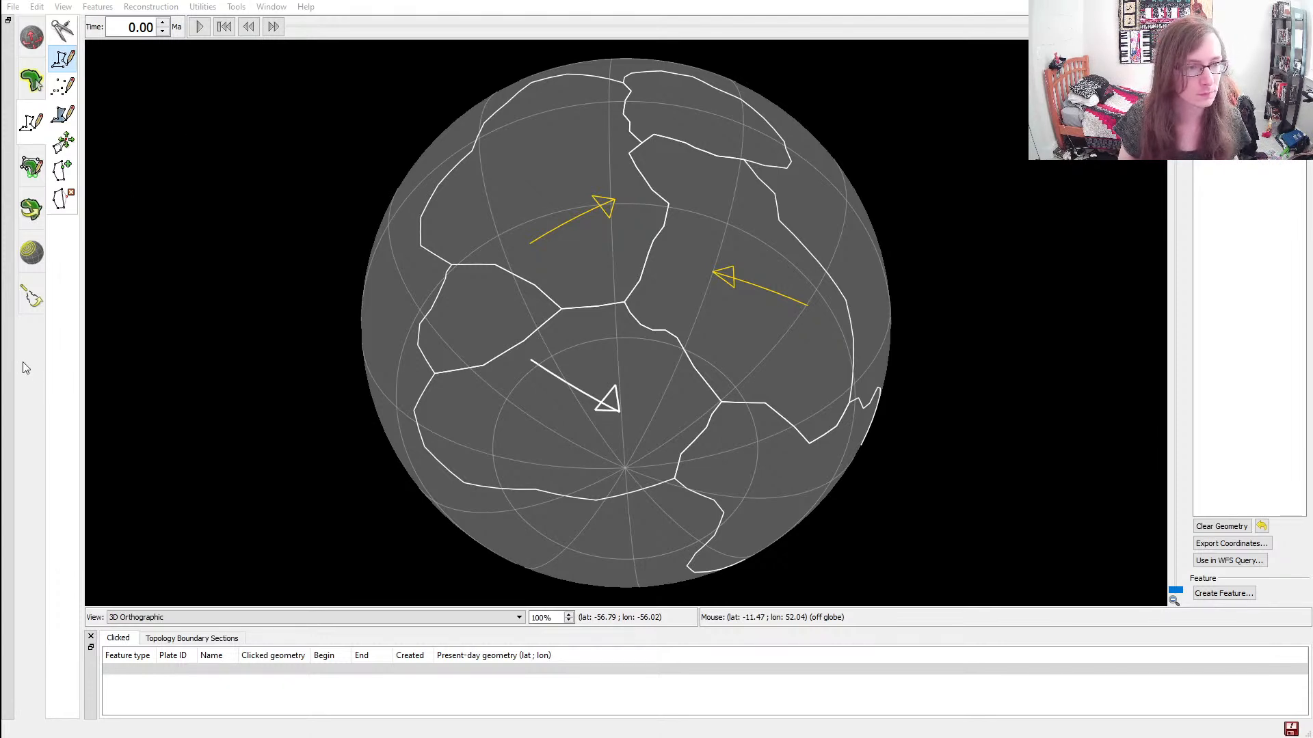
pyautogui.click(559, 366)
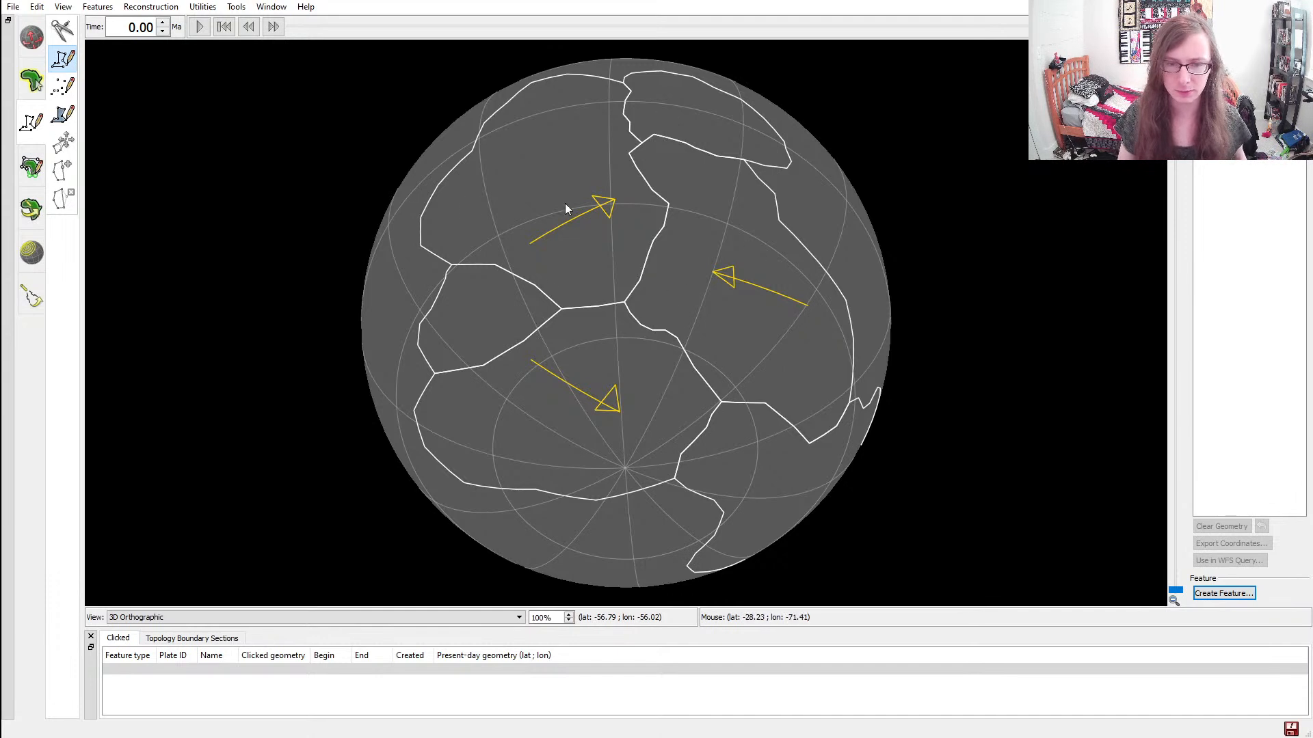
# Draw a short polyline arrow pointing west inside the small western continent and create a feature from it
pyautogui.click(520, 307)
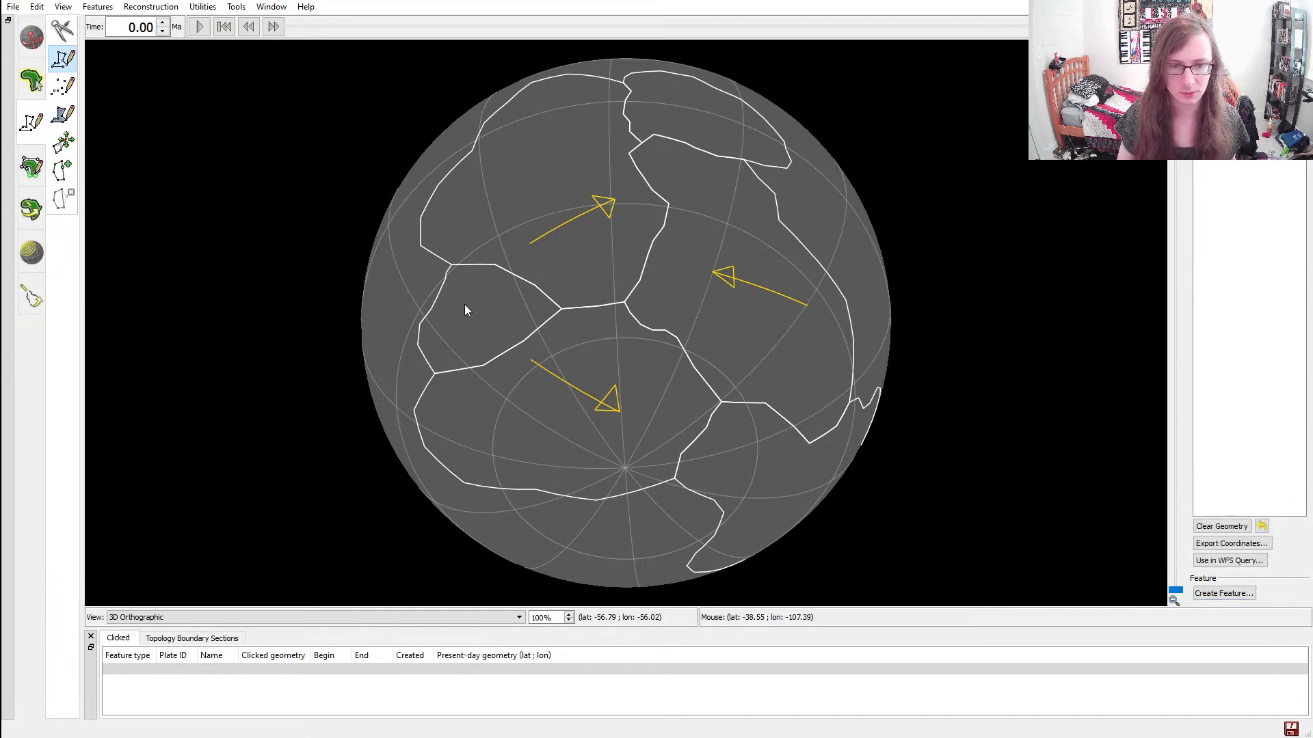
pyautogui.click(462, 309)
pyautogui.click(475, 321)
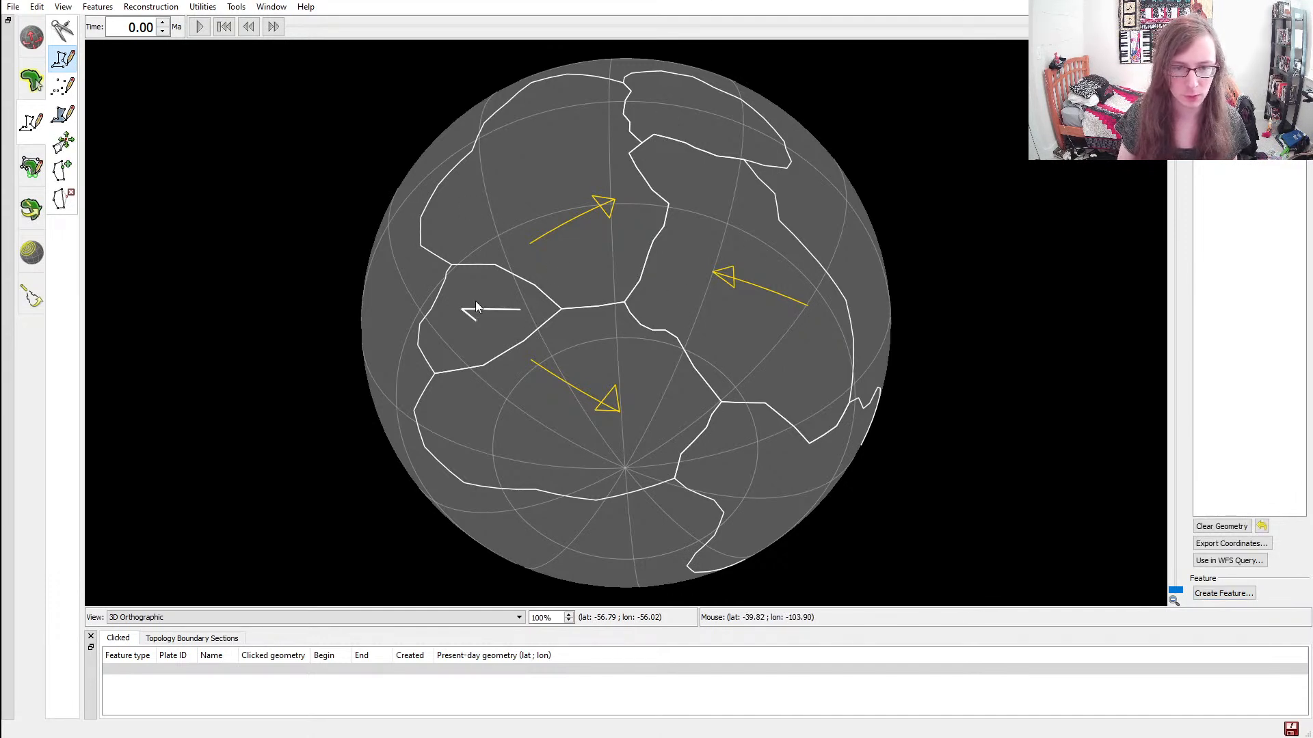
pyautogui.click(474, 297)
pyautogui.click(463, 309)
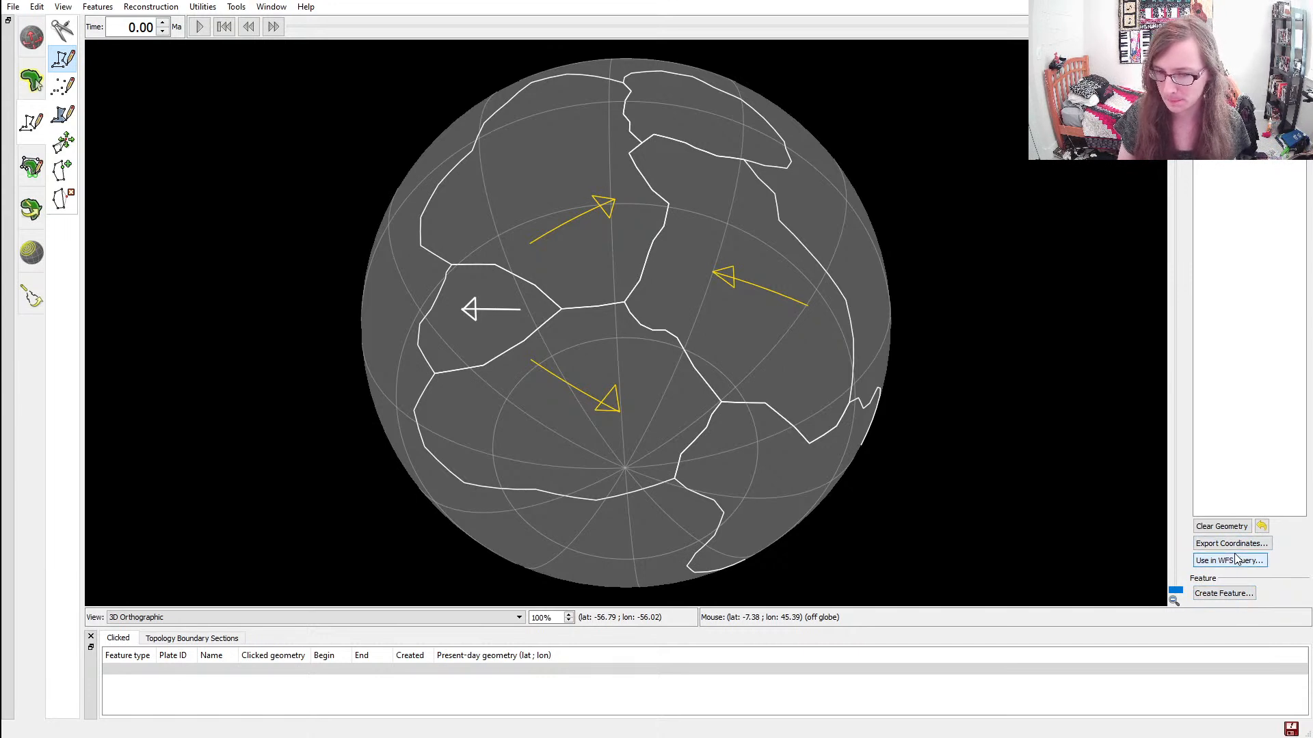
pyautogui.click(1228, 595)
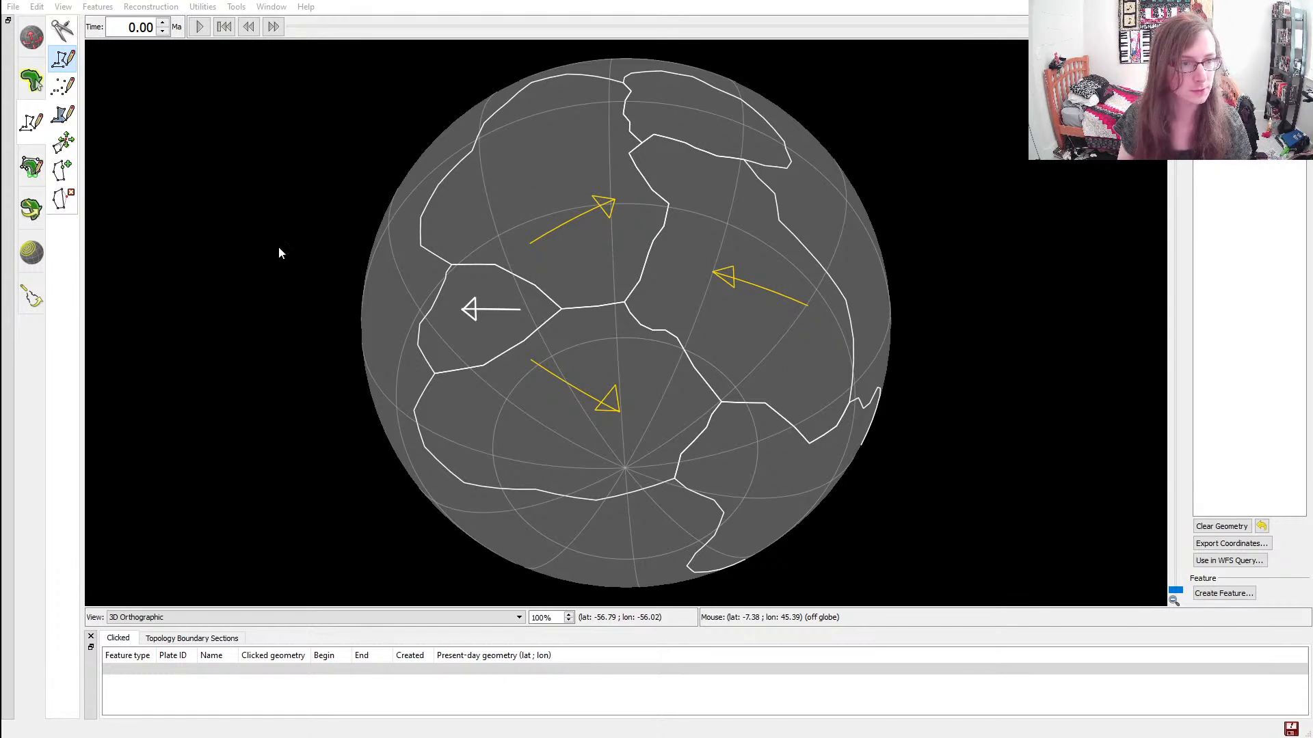
pyautogui.click(162, 363)
# Save the unsaved changes to the arrow features and close the save dialog
pyautogui.click(1293, 725)
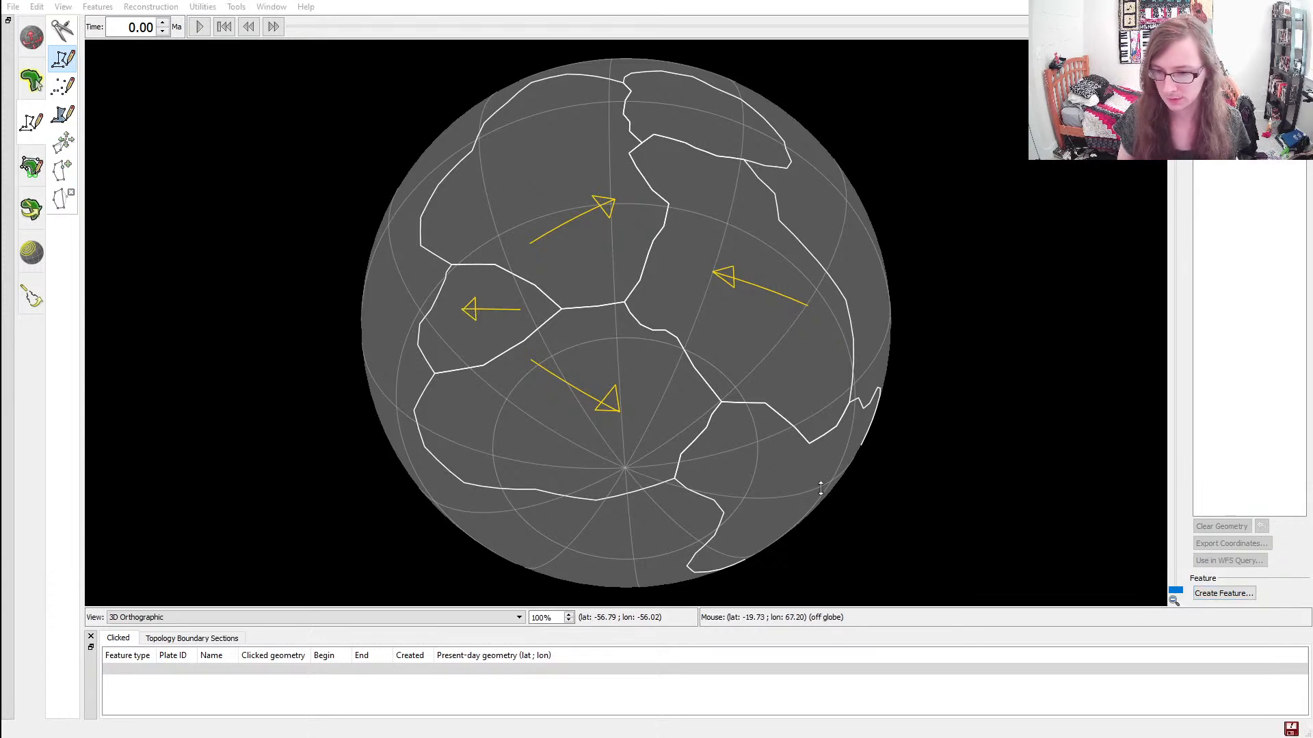
pyautogui.click(786, 325)
pyautogui.click(850, 475)
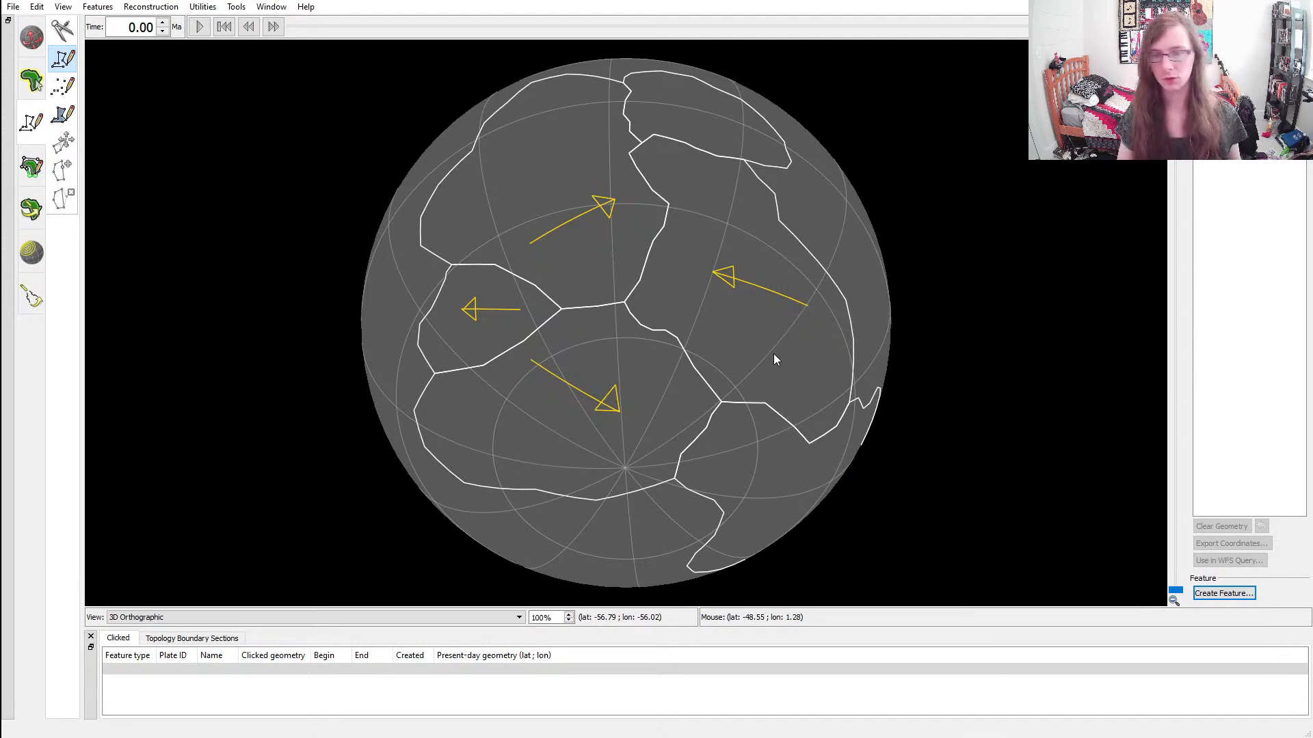
pyautogui.keyDown('ctrl'); pyautogui.moveTo(655, 239); pyautogui.dragTo(626, 337); pyautogui.keyUp('ctrl')
pyautogui.keyDown('ctrl'); pyautogui.moveTo(703, 294); pyautogui.dragTo(683, 332); pyautogui.keyUp('ctrl')
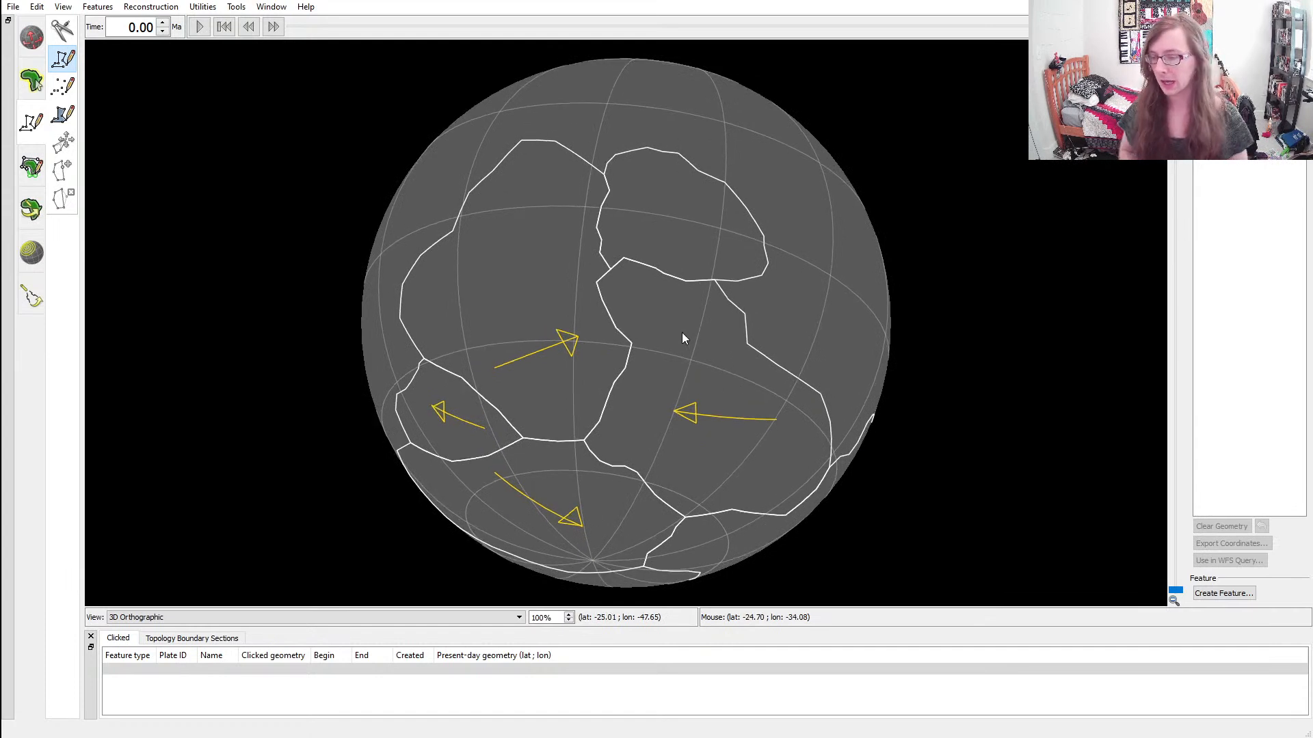